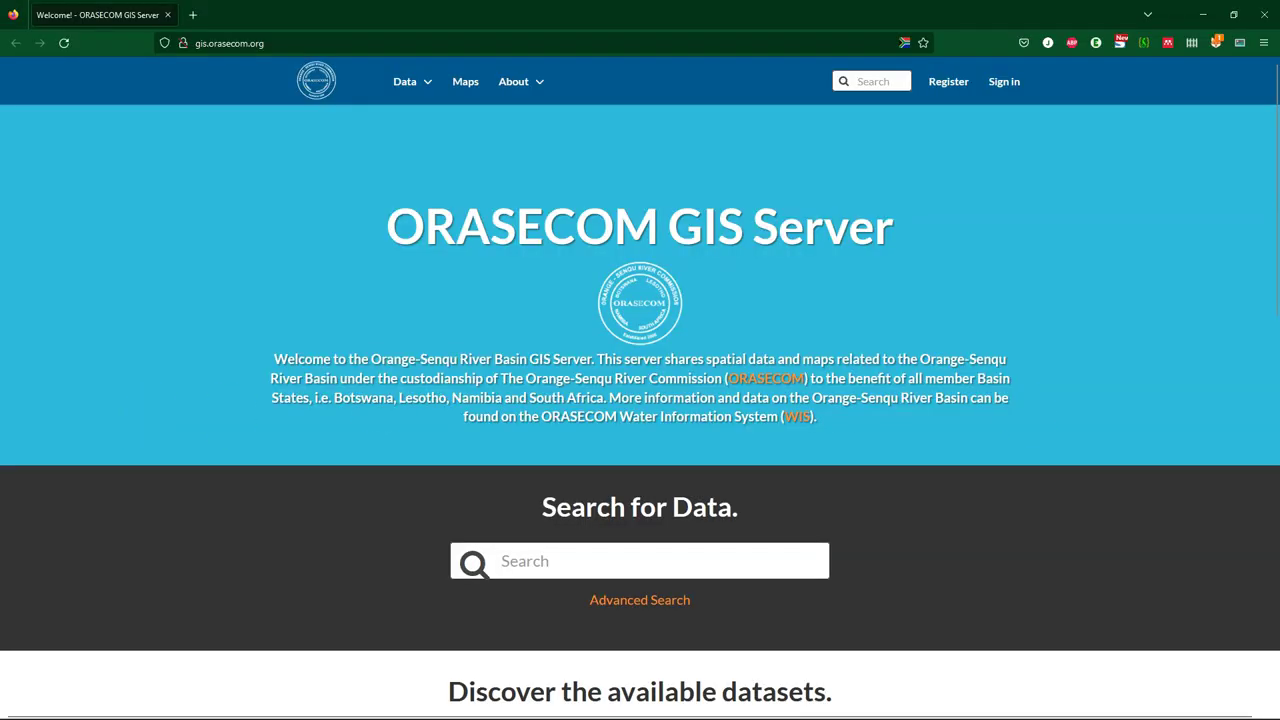
- Search the ORASECOM GIS Server datasets for 'stampriet', returning 7 results
left_click(631, 560)
type("stampriet")
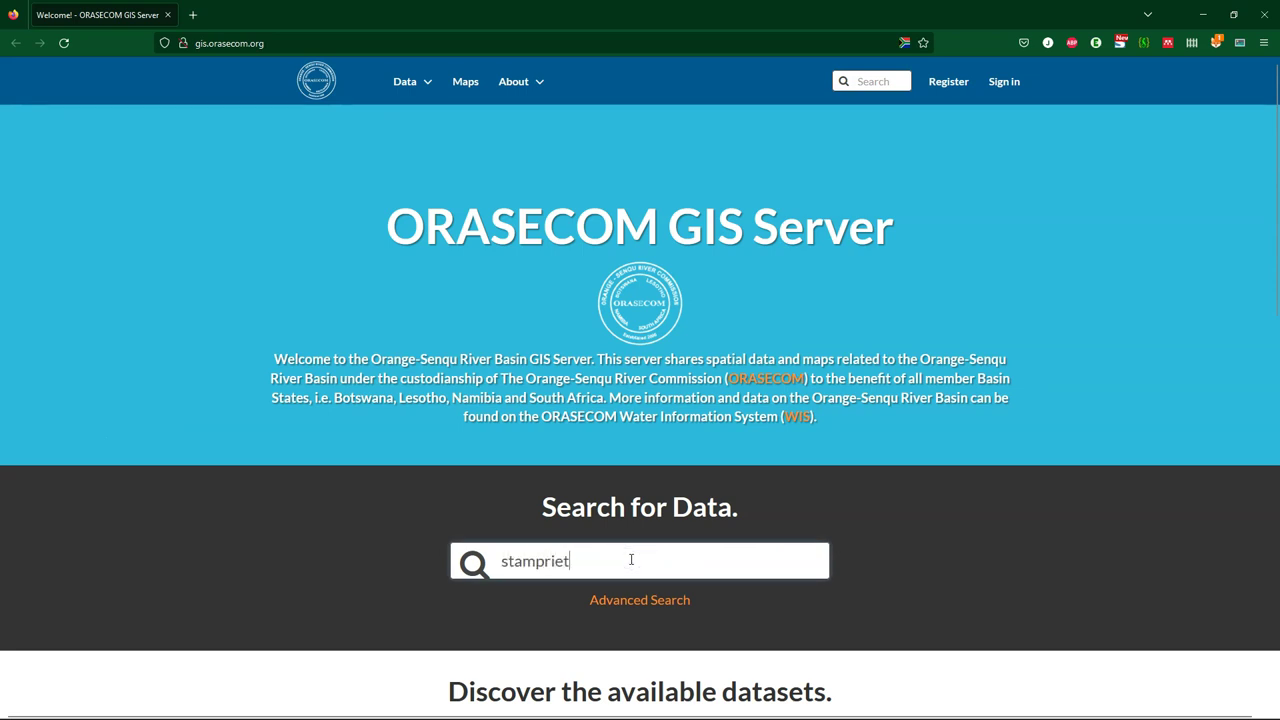
key("Return")
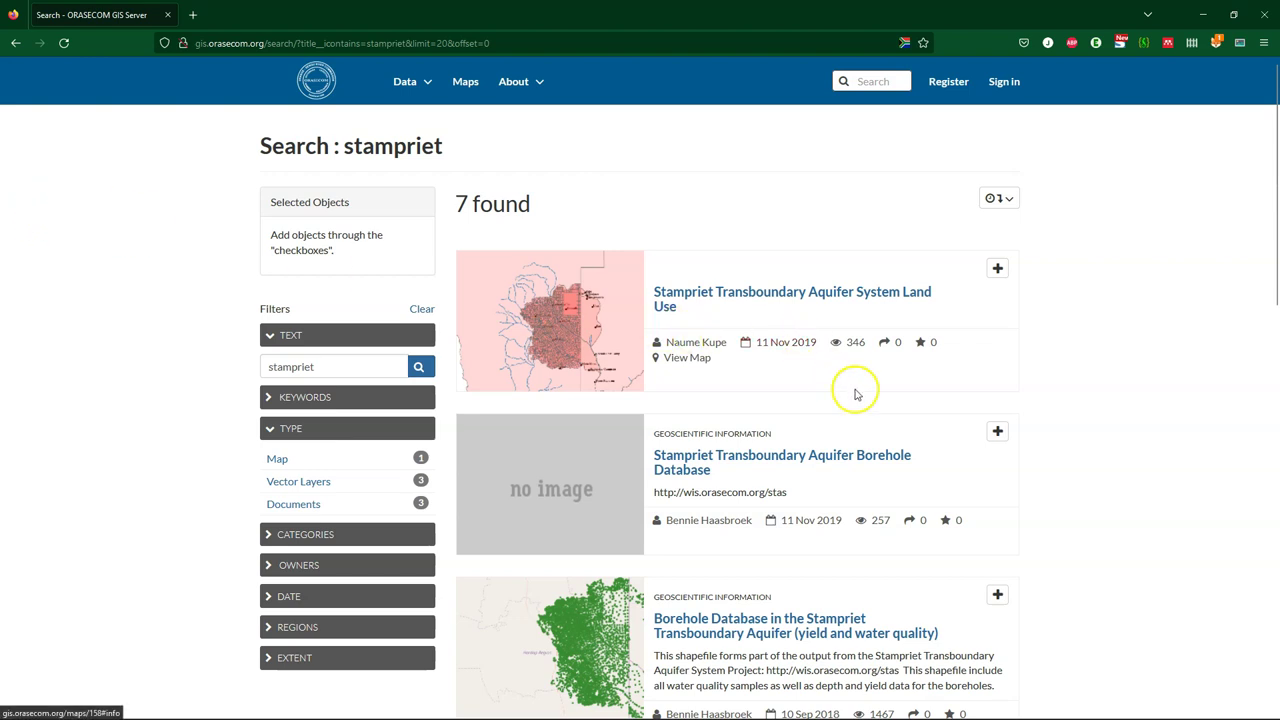
- Open the Borehole Database layer from the Stampriet search results
scroll(855, 395, "down", 3)
scroll(855, 400, "down", 1)
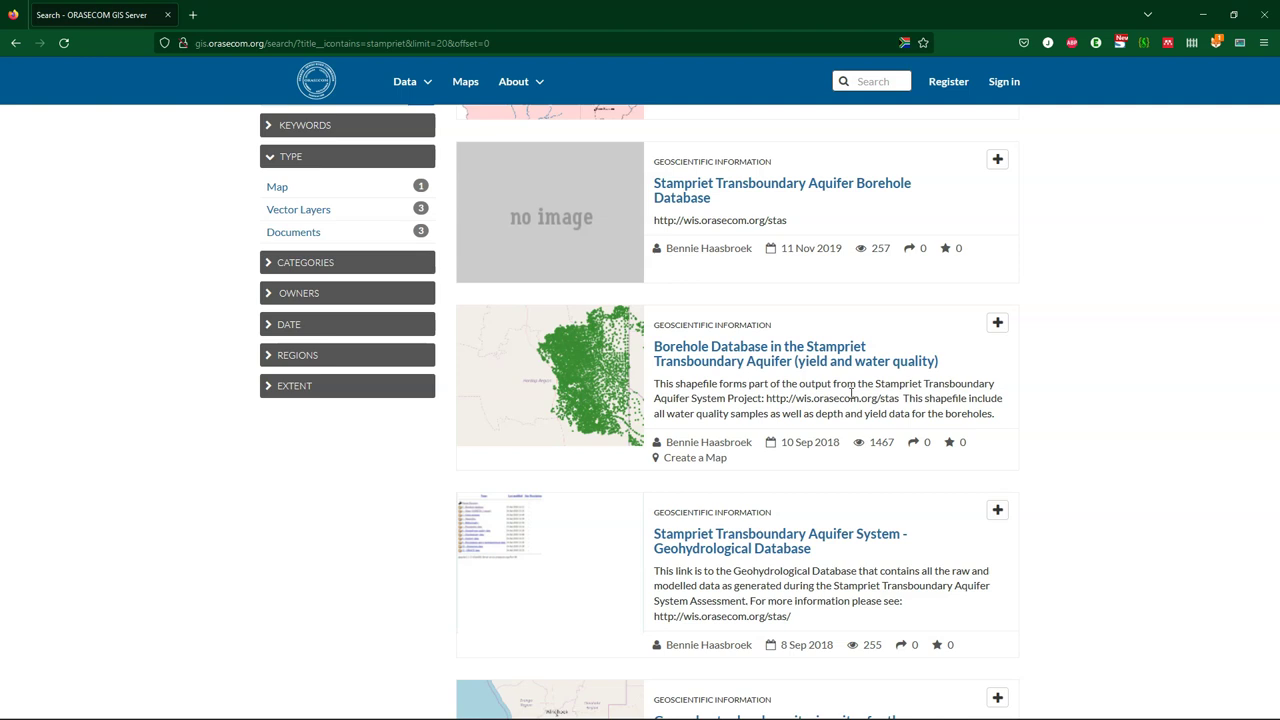
left_click(690, 348)
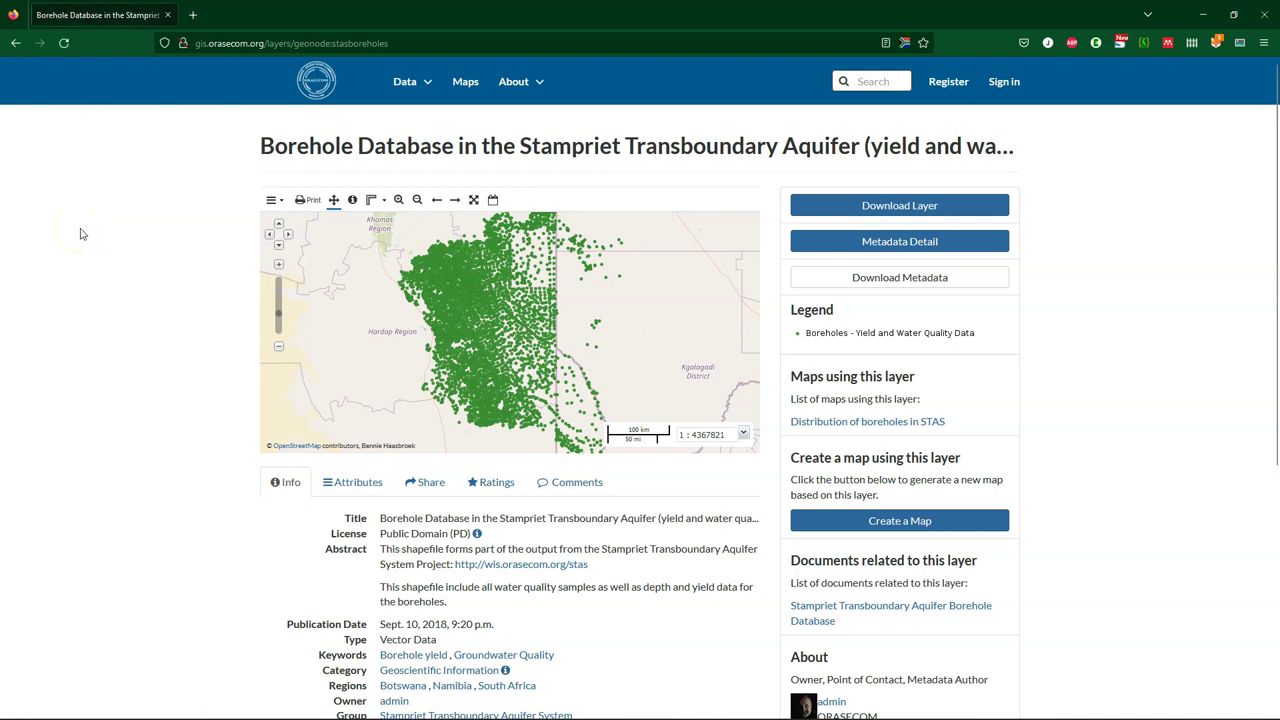
- Review the Borehole Database attribute fields, including NO3_mg_l
scroll(82, 234, "down", 2)
left_click(340, 355)
left_click(348, 355)
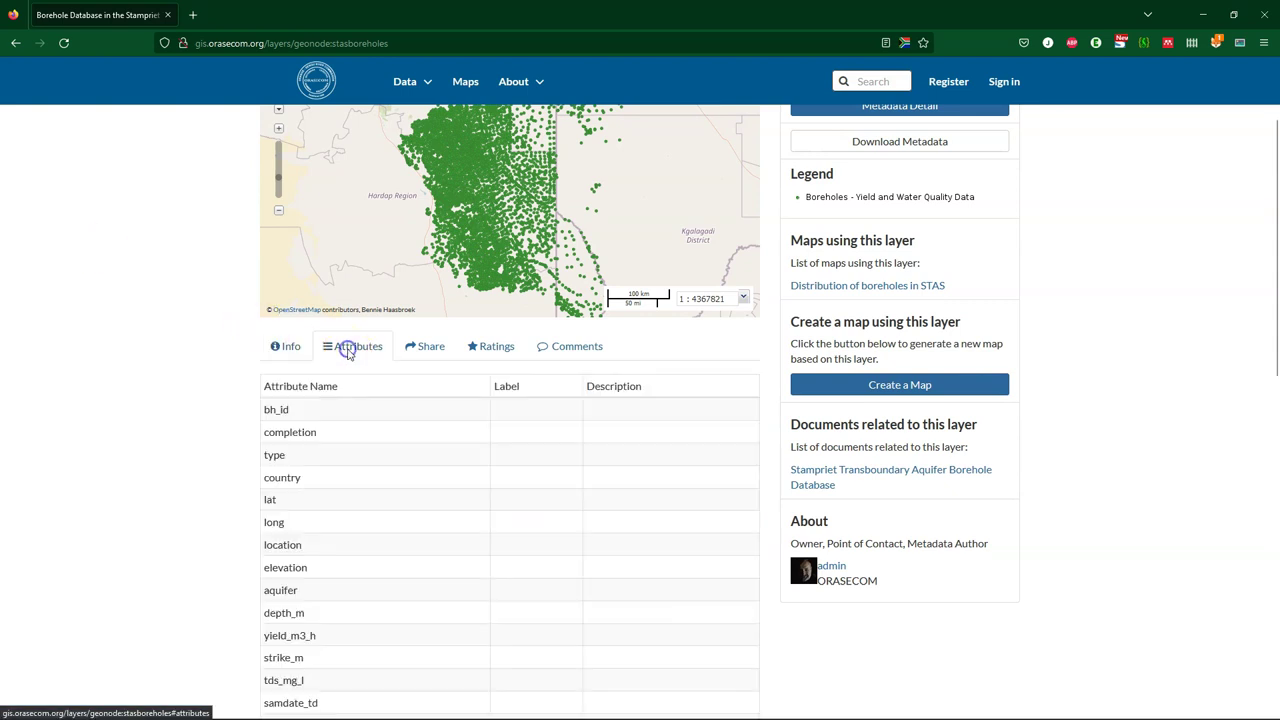
left_click(199, 352)
scroll(199, 356, "down", 1)
scroll(199, 356, "down", 3)
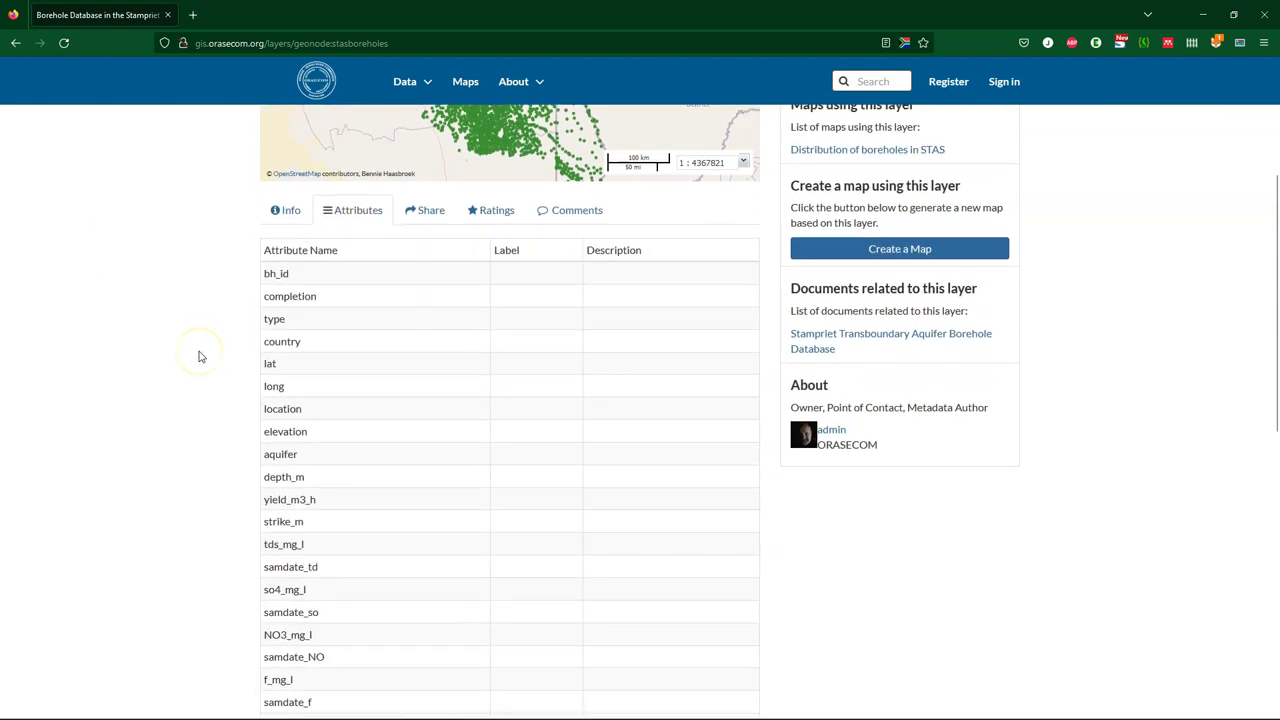
scroll(199, 356, "down", 1)
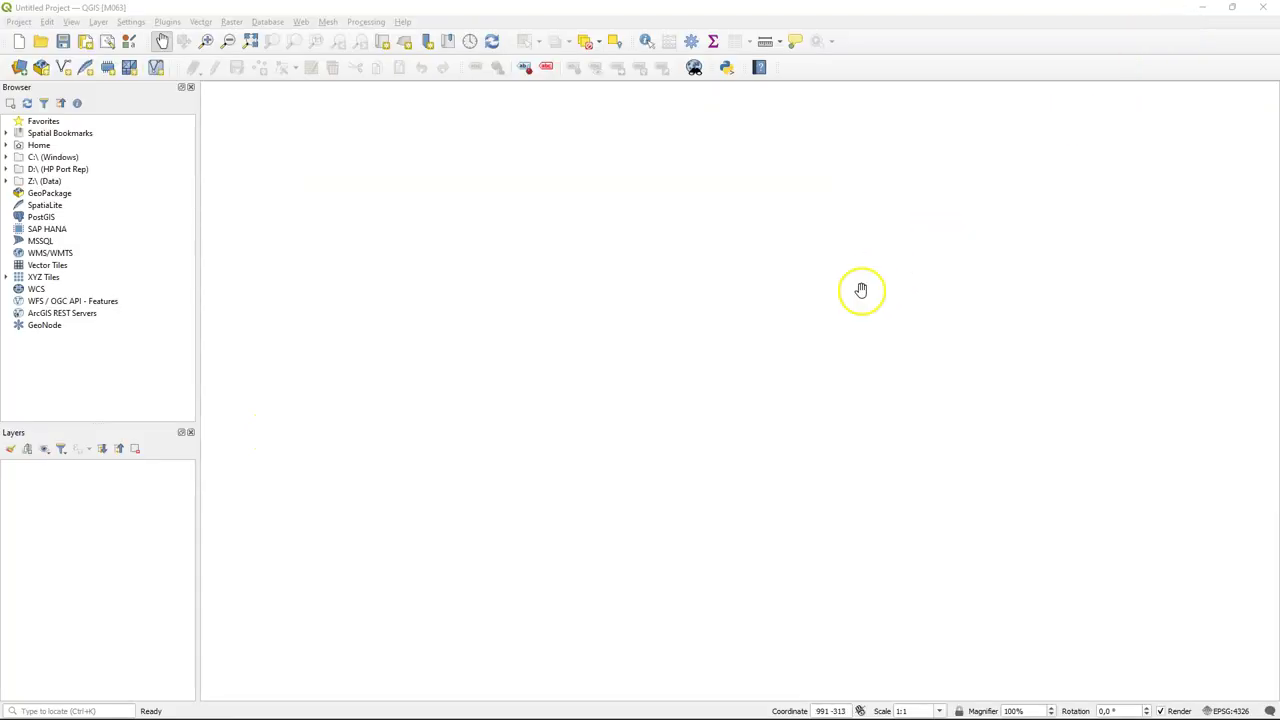
left_click(18, 70)
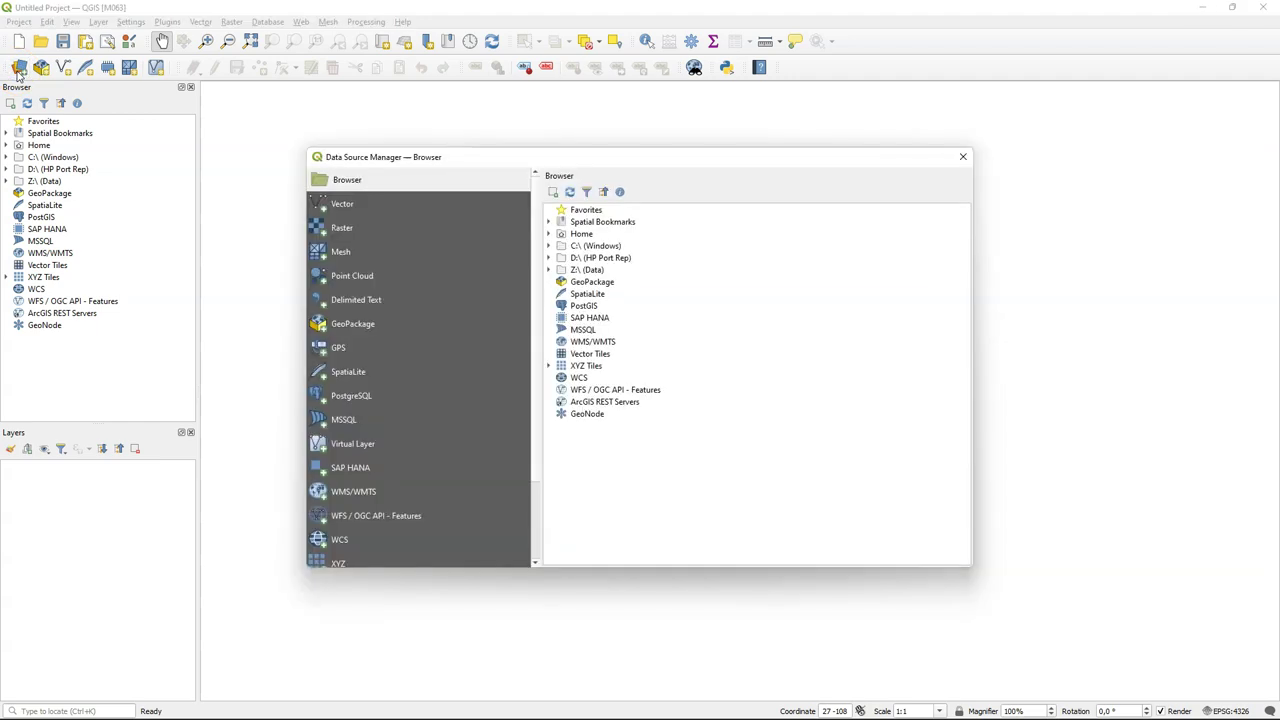
scroll(380, 405, "down", 2)
left_click(355, 539)
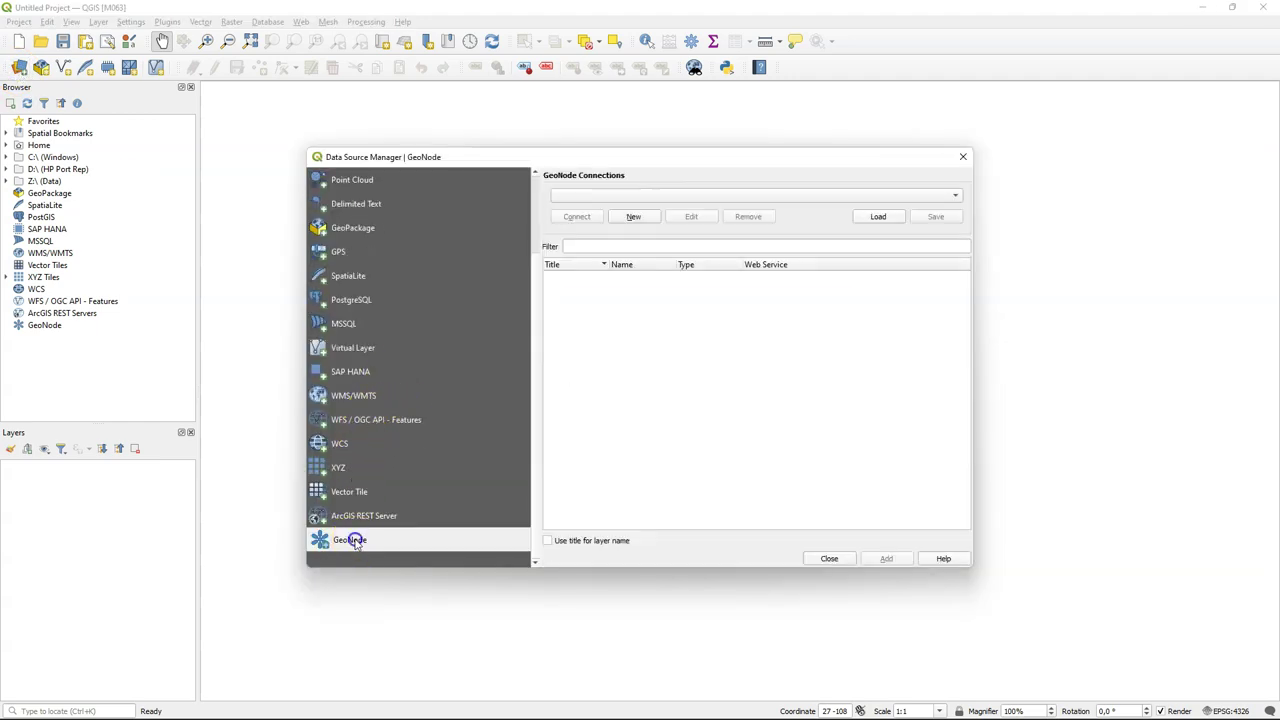
left_click(636, 219)
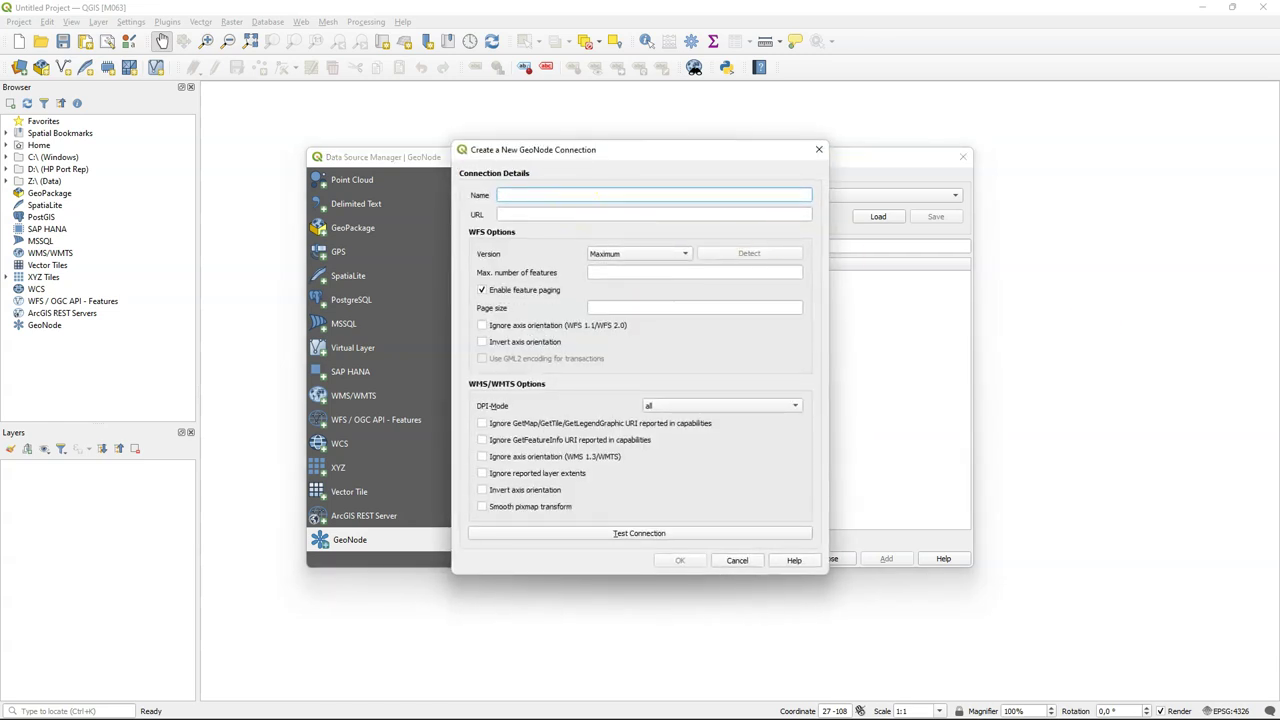
type("ORASECOM")
left_click(510, 216)
type("http://gis.orasecom.org")
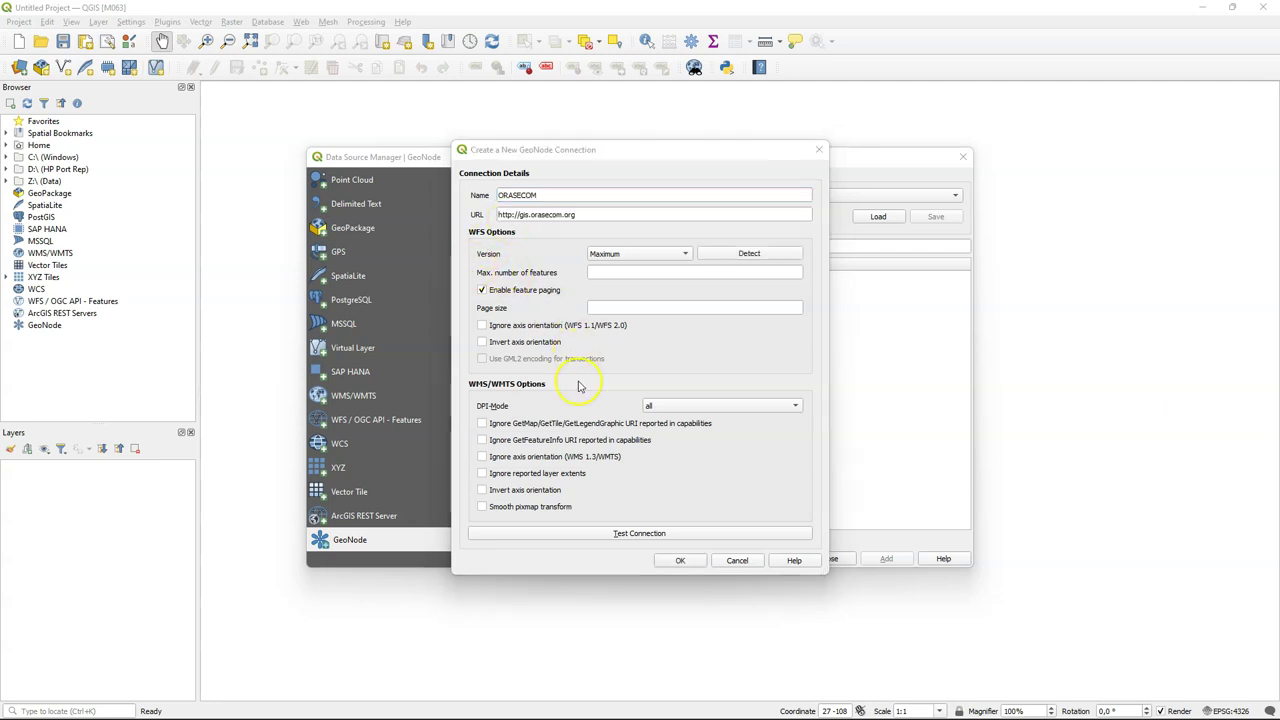
- Test and save the ORASECOM connection, then connect to list its layers
left_click(588, 533)
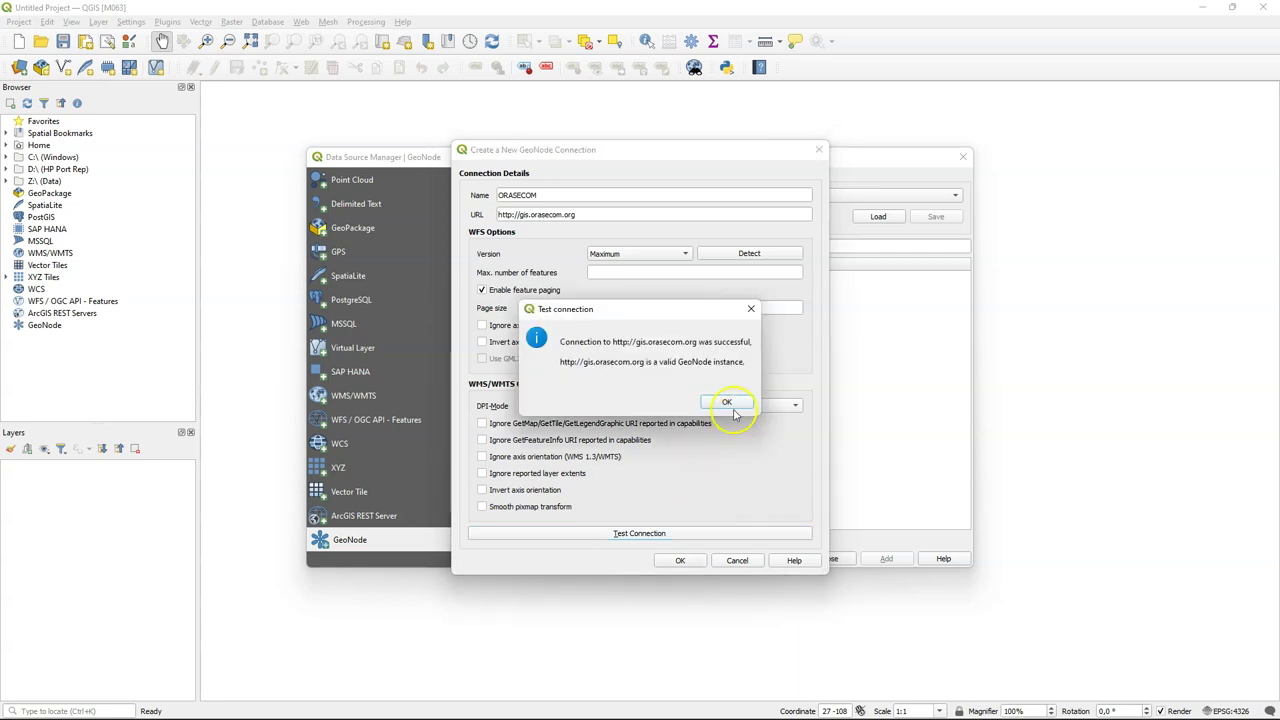
left_click(729, 402)
left_click(680, 558)
left_click(573, 218)
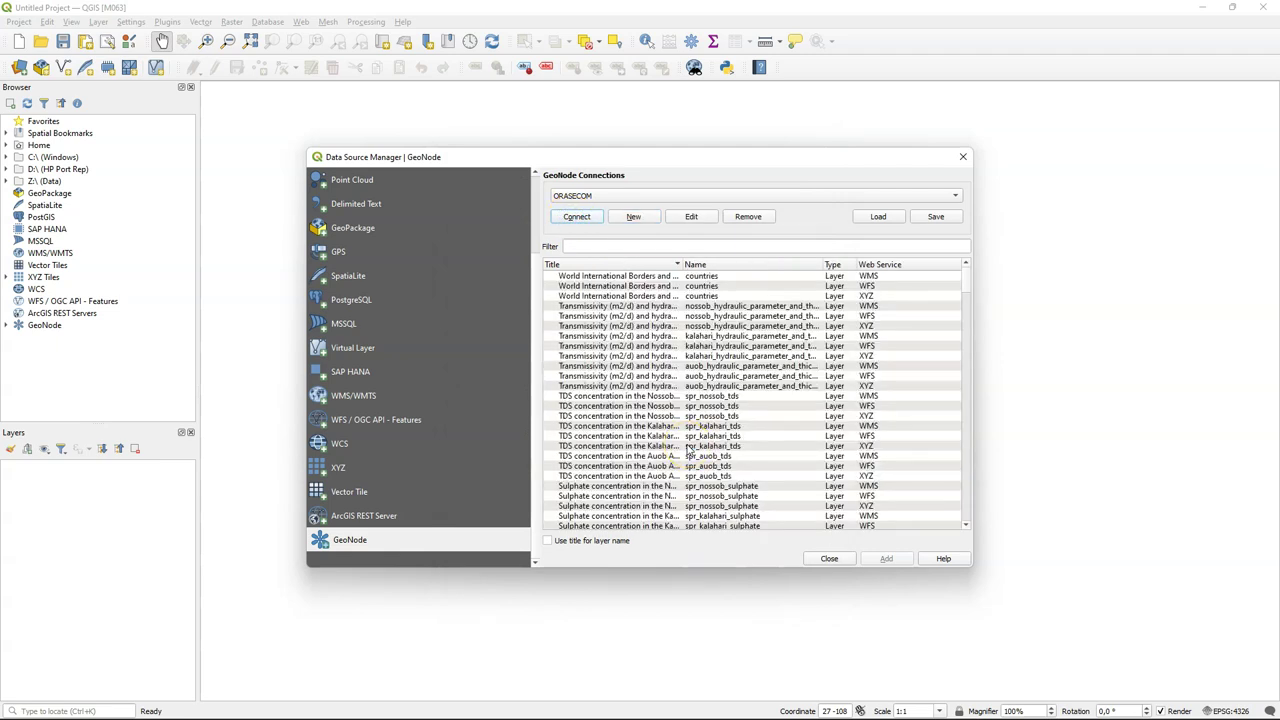
- Filter the GeoNode layers by 'stampriet' and add the Borehole Database WFS layer
left_click(586, 245)
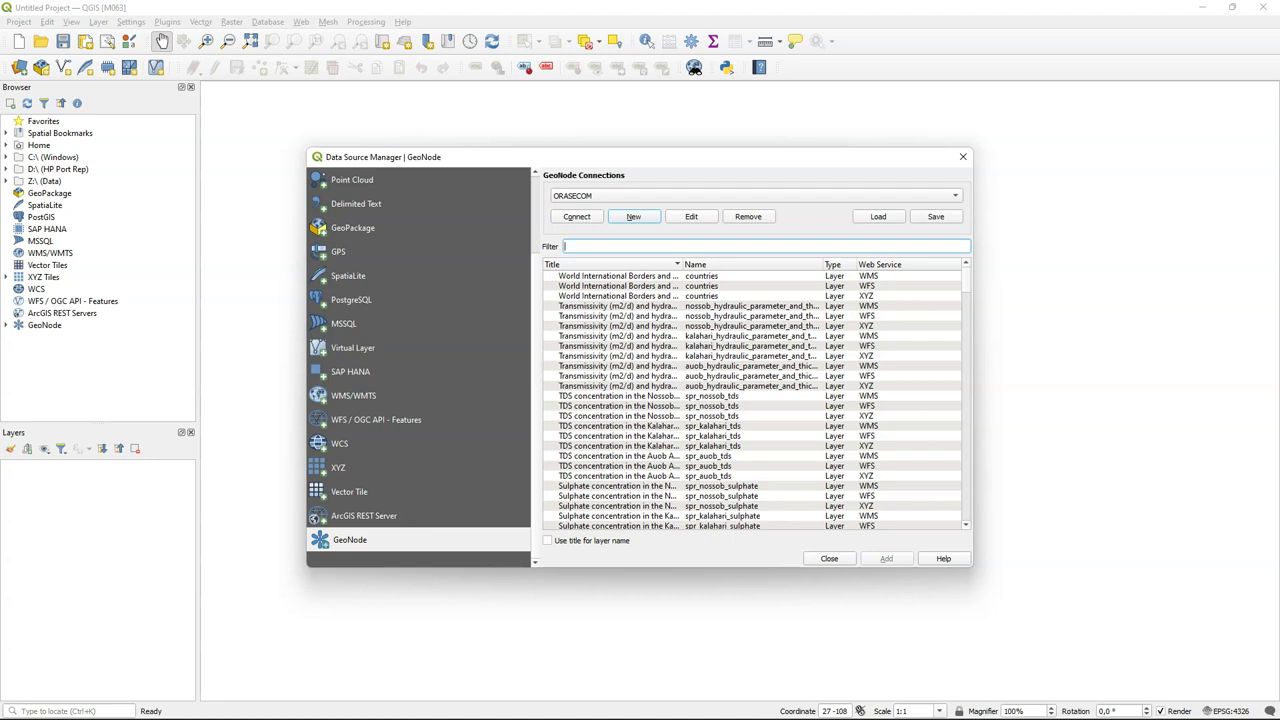
left_click(780, 246)
type("stampriet")
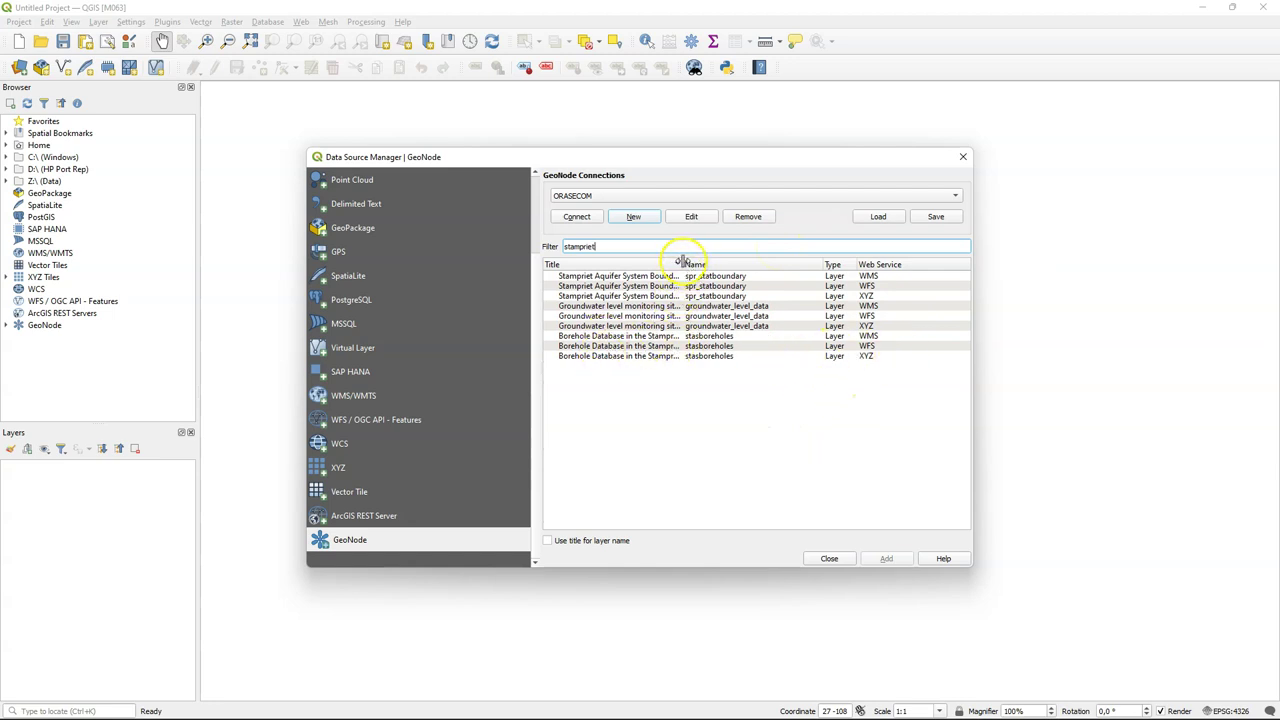
left_click_drag(682, 262, 740, 259)
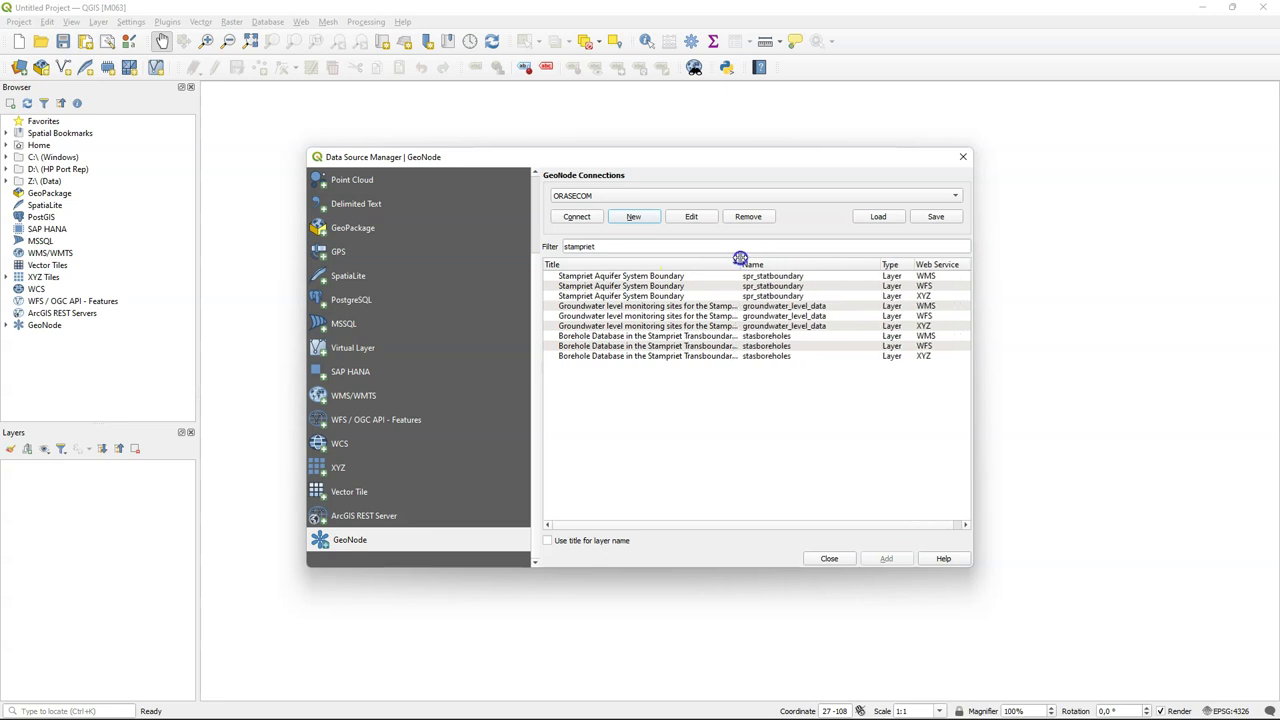
left_click(622, 346)
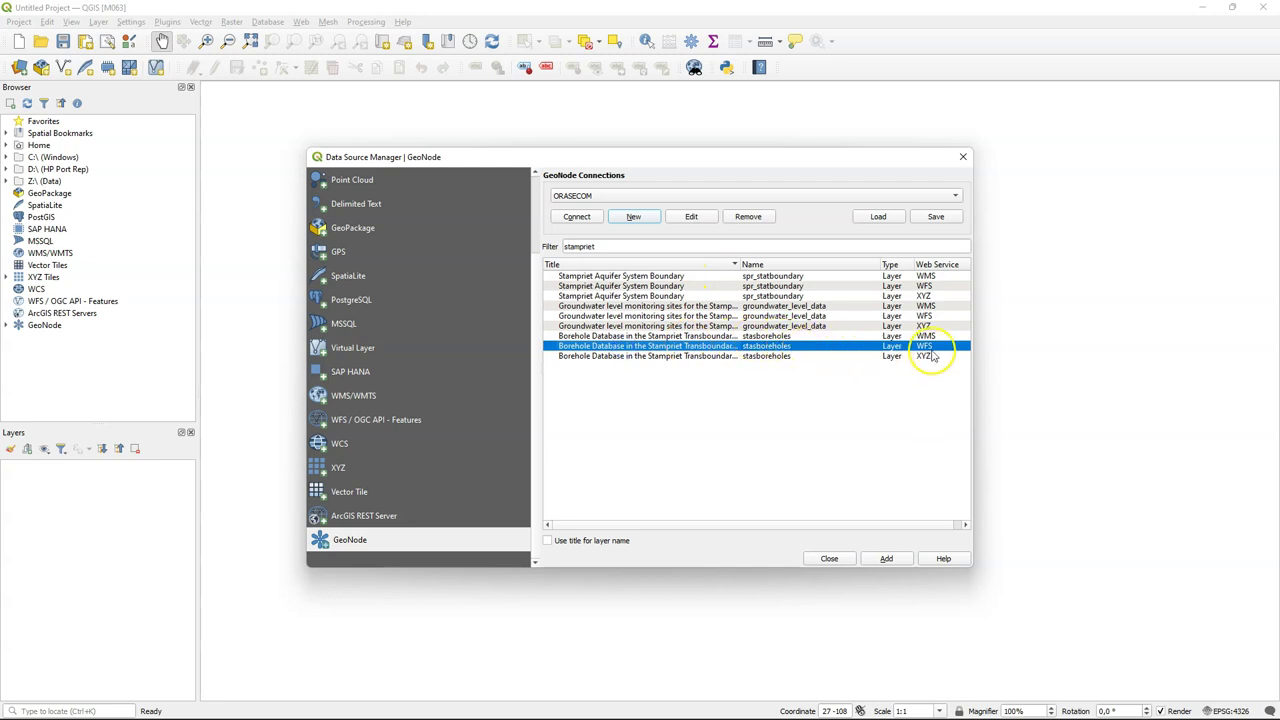
left_click(885, 559)
- Add the OpenStreetMap XYZ tiles basemap to the map
left_click(833, 558)
left_click(6, 277)
left_click_drag(66, 289, 584, 304)
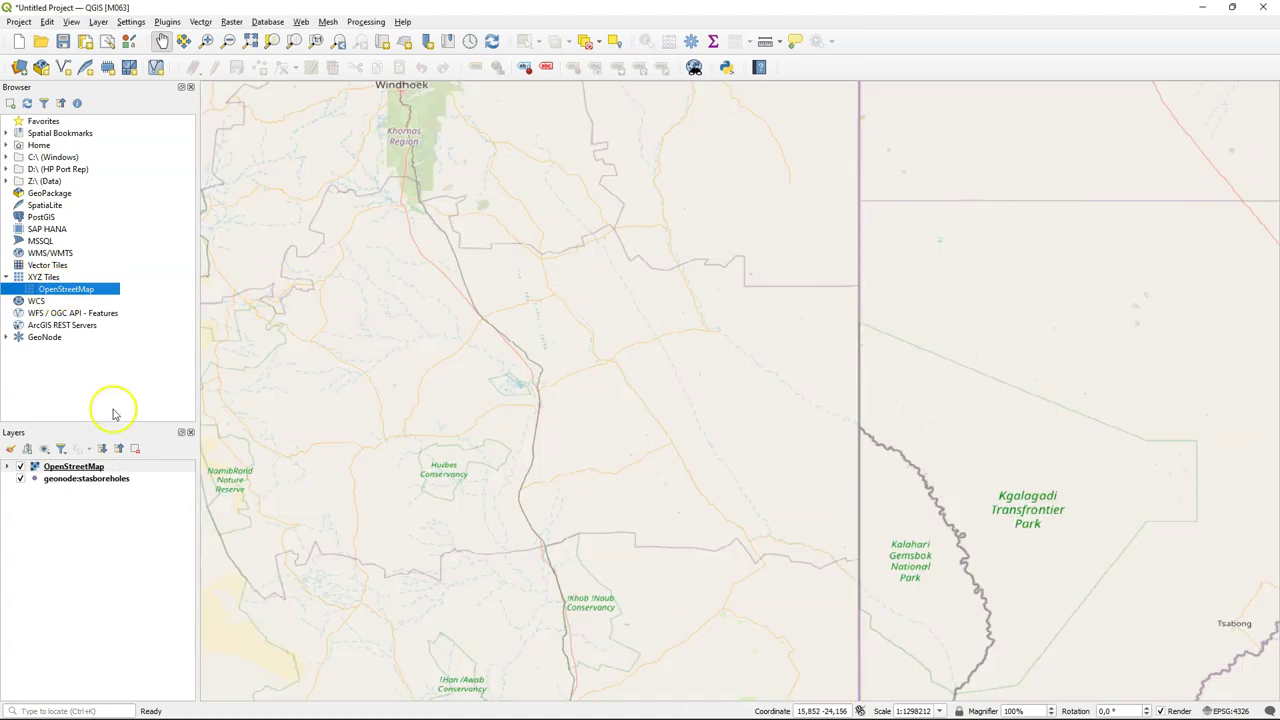
- Move the geonode:stasboreholes layer above the OpenStreetMap basemap
left_click(83, 483)
mouse_move(83, 483)
left_mouse_down()
mouse_move(100, 456)
mouse_move(100, 468)
left_mouse_up()
left_click(613, 375)
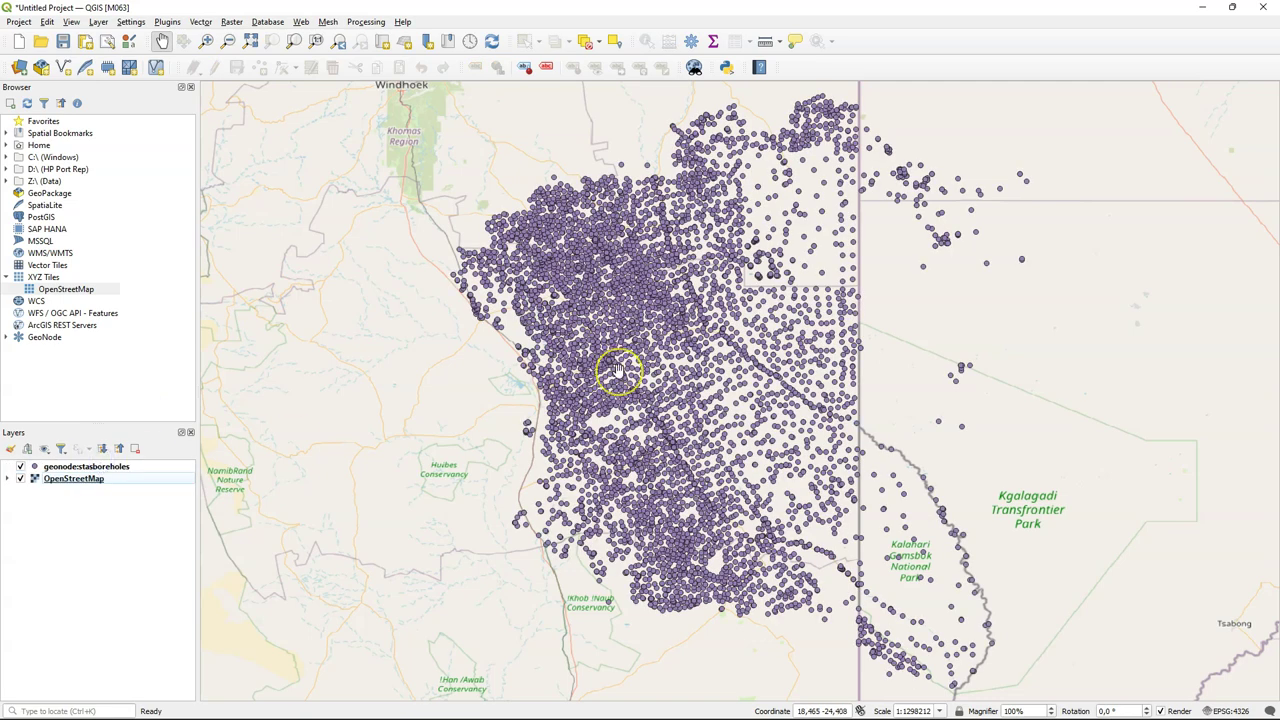
left_click(612, 316)
- Start exporting the borehole layer with Save Features As
right_click(107, 468)
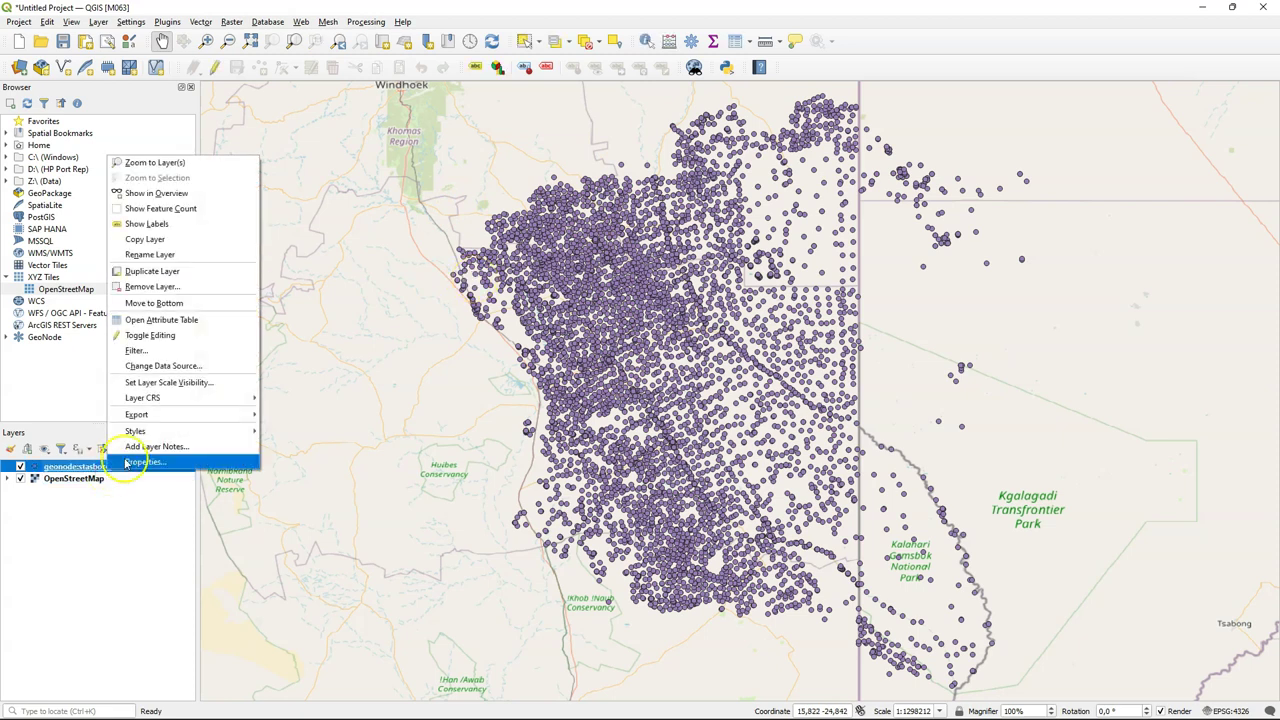
mouse_move(170, 415)
left_click(305, 416)
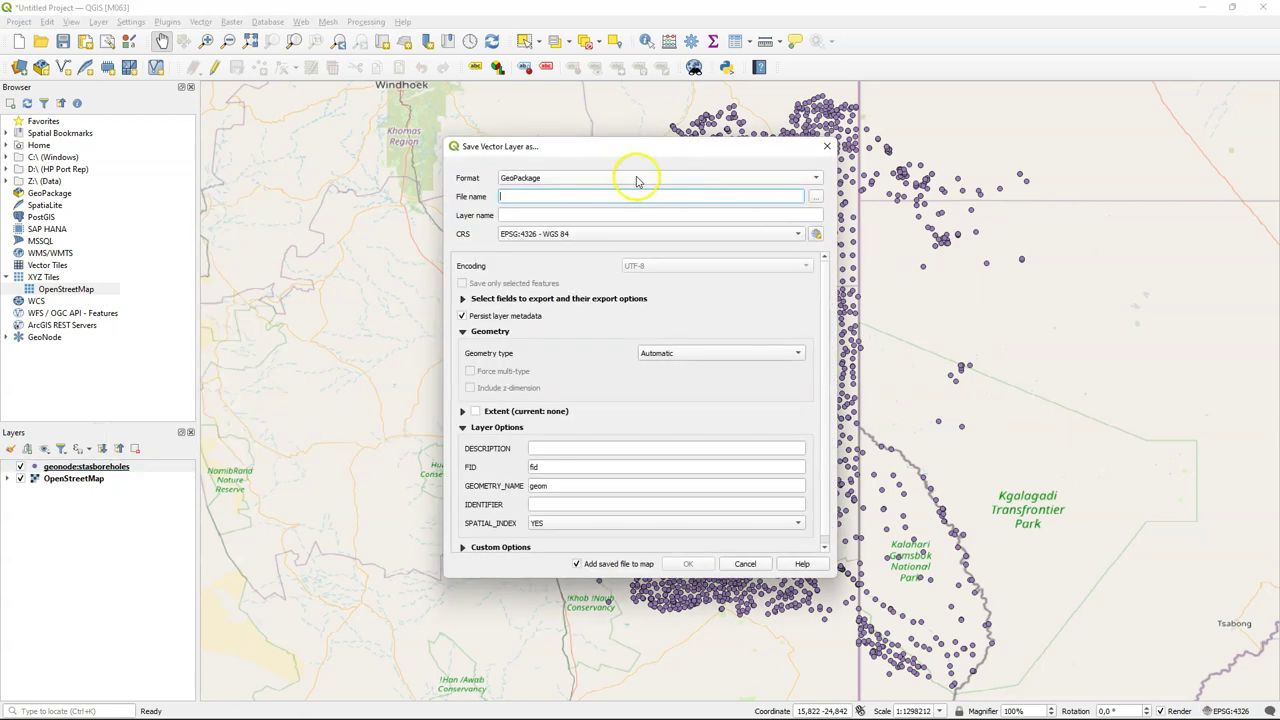
- Export to Z:\Stampriet\Stampriet_Data.gpkg with layer name Boreholes
left_click(821, 199)
type("Stampriet_")
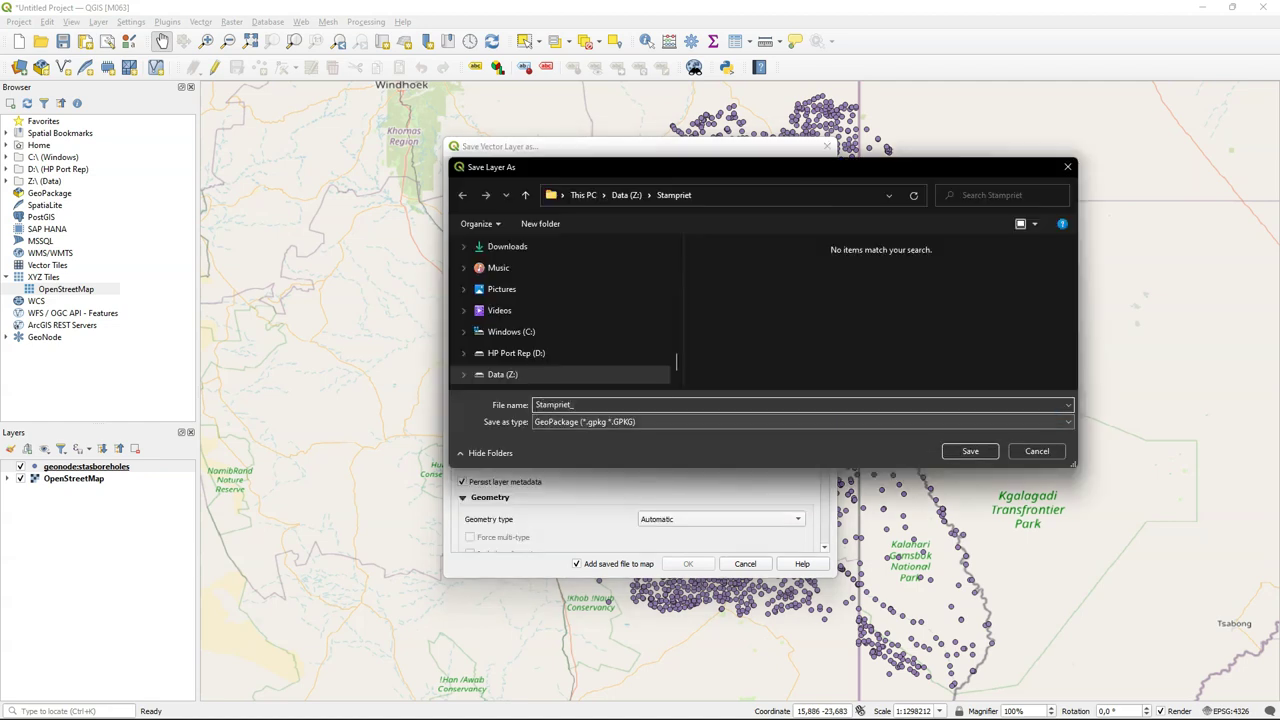
type("Data")
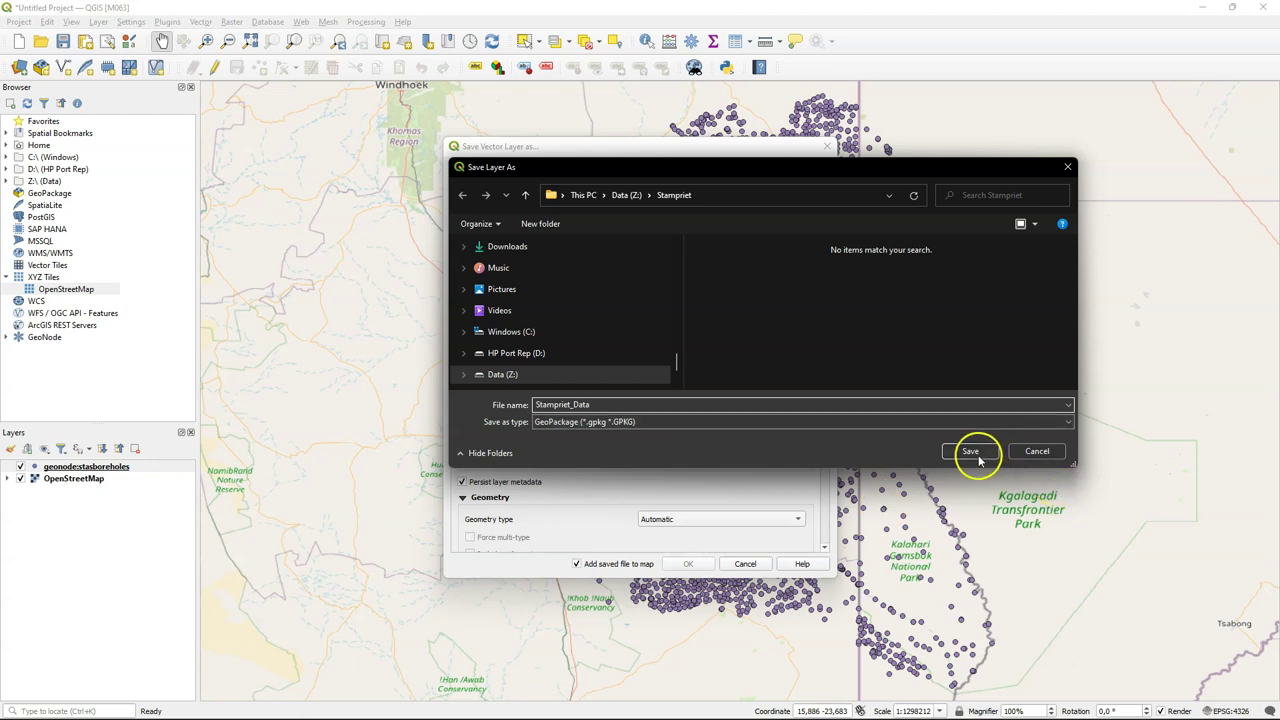
left_click(970, 451)
left_click(590, 212)
left_click_drag(592, 212, 497, 217)
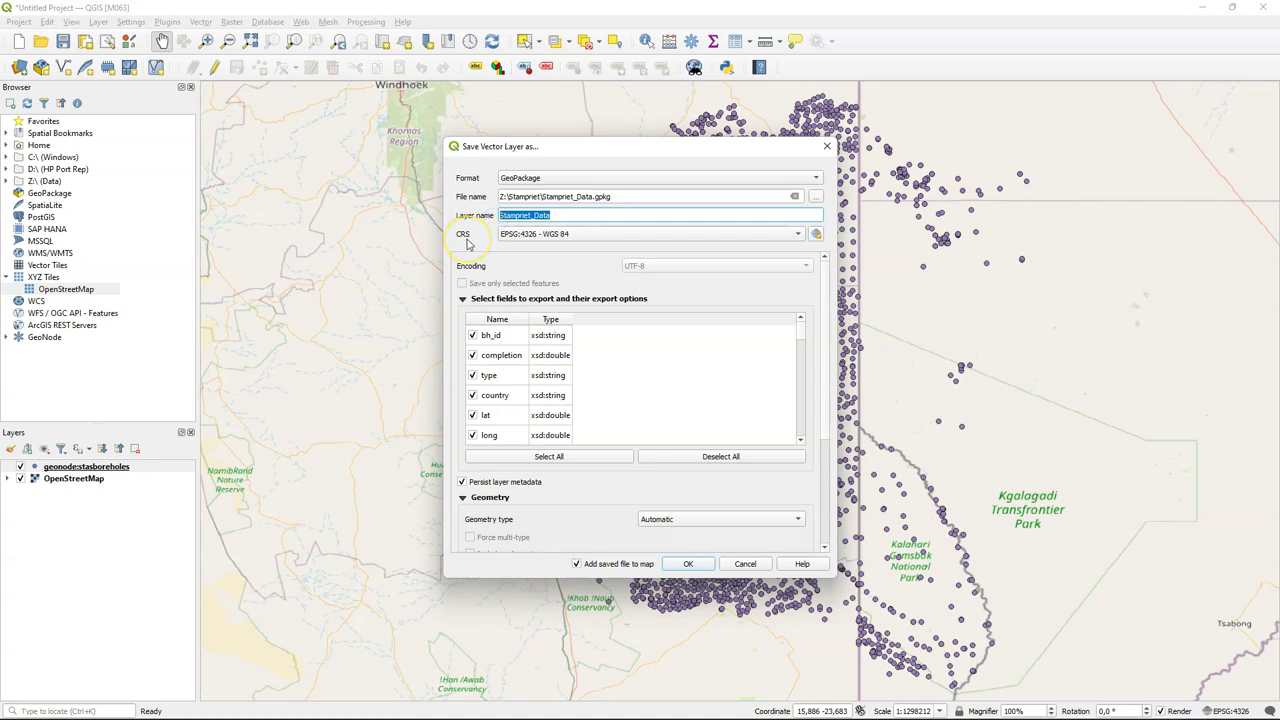
type("Boreholes")
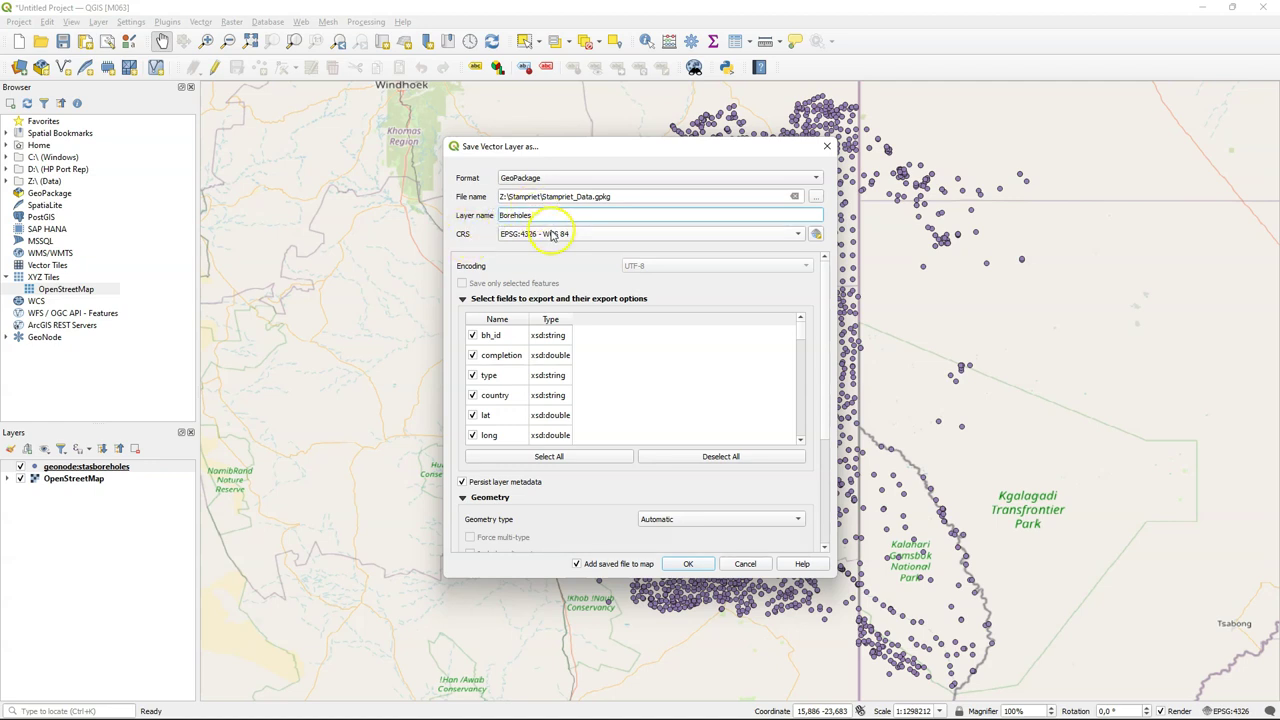
- Set the export CRS to WGS 84 / UTM zone 34S (EPSG:32734) and run it
left_click(816, 234)
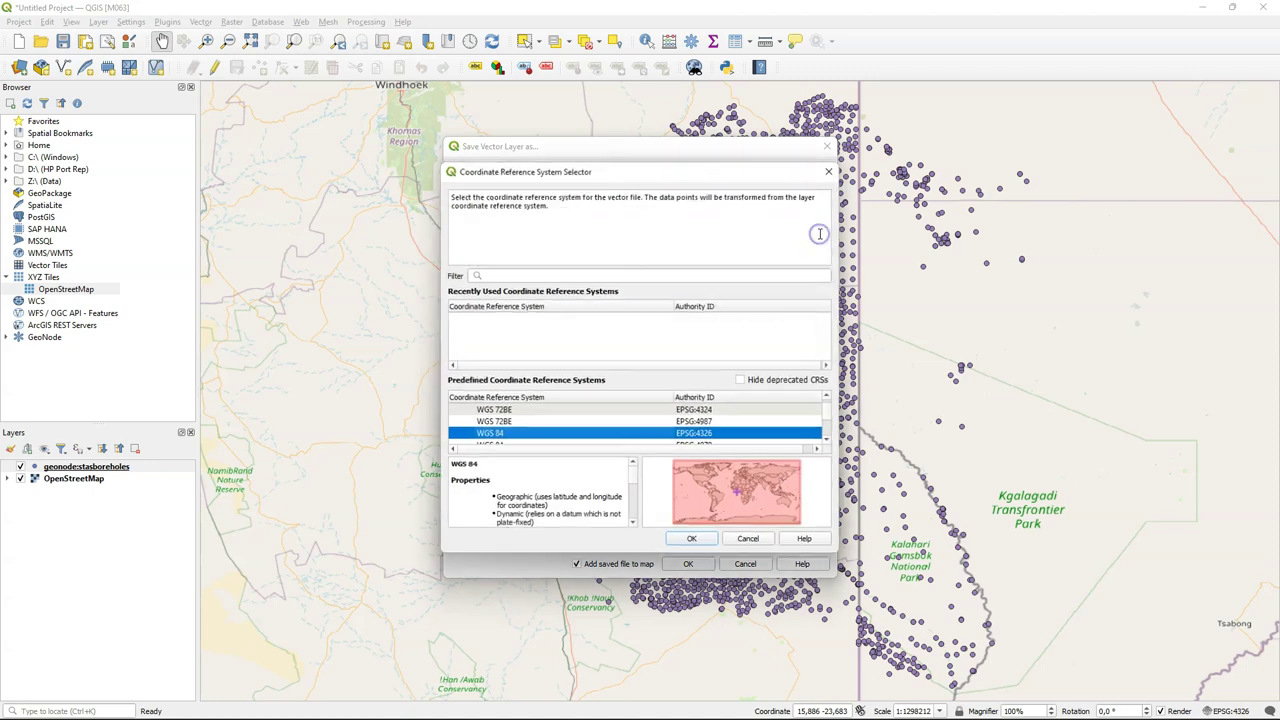
left_click(548, 274)
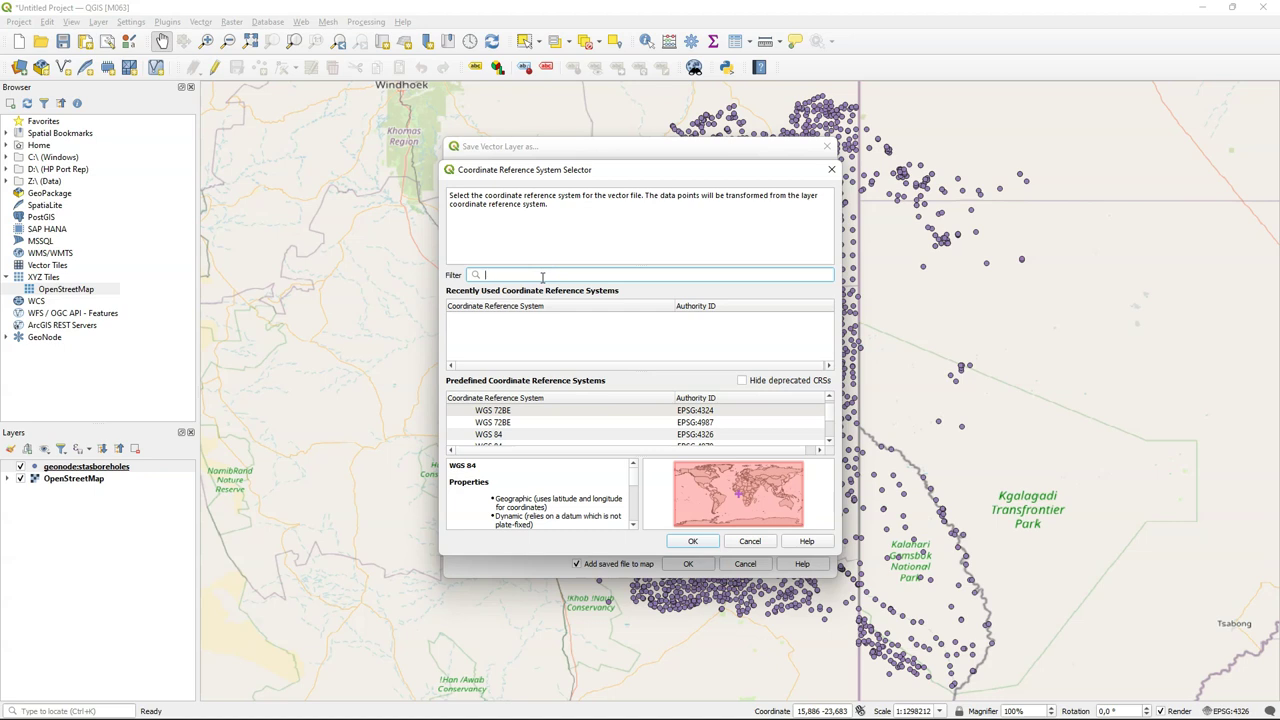
type("utm ")
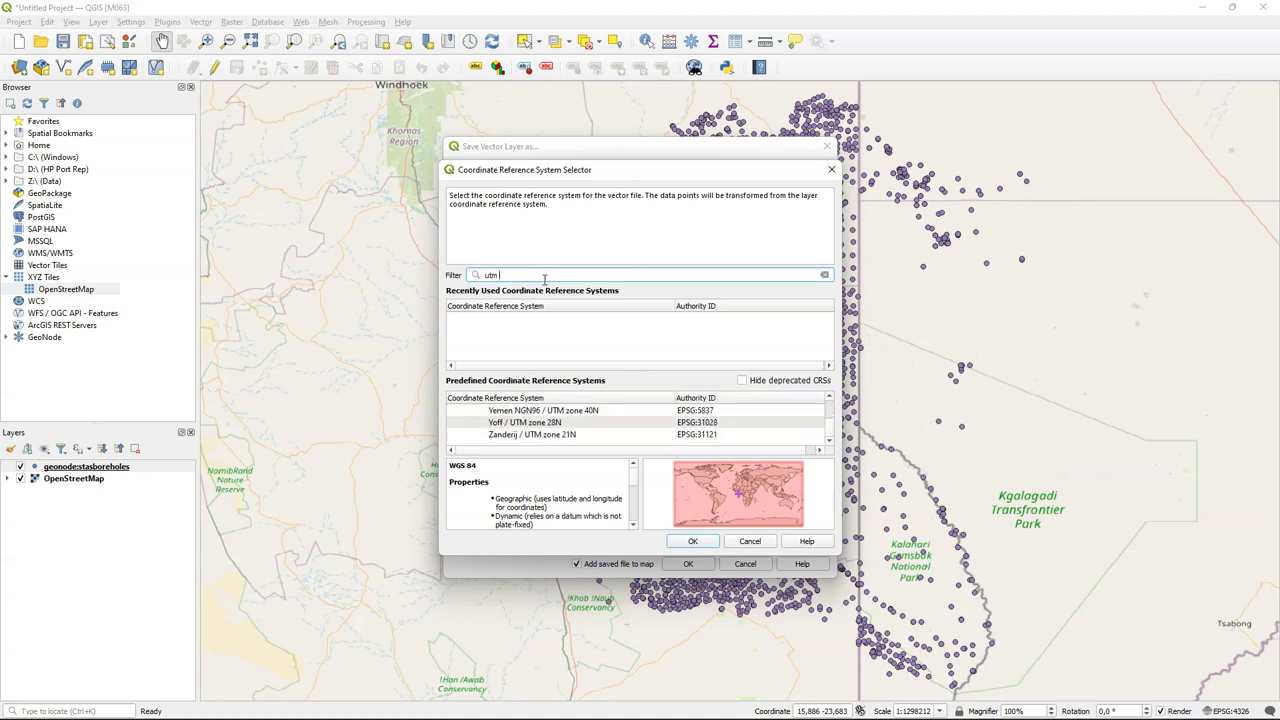
type("34S")
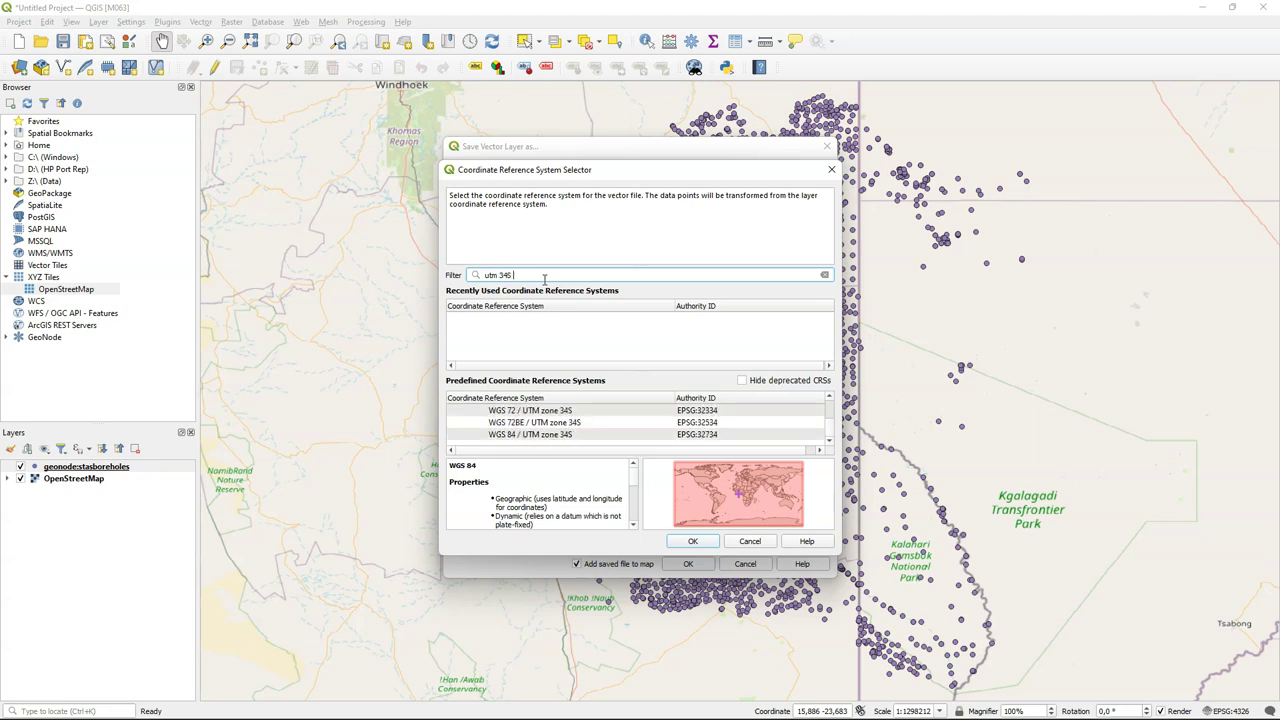
left_click(527, 435)
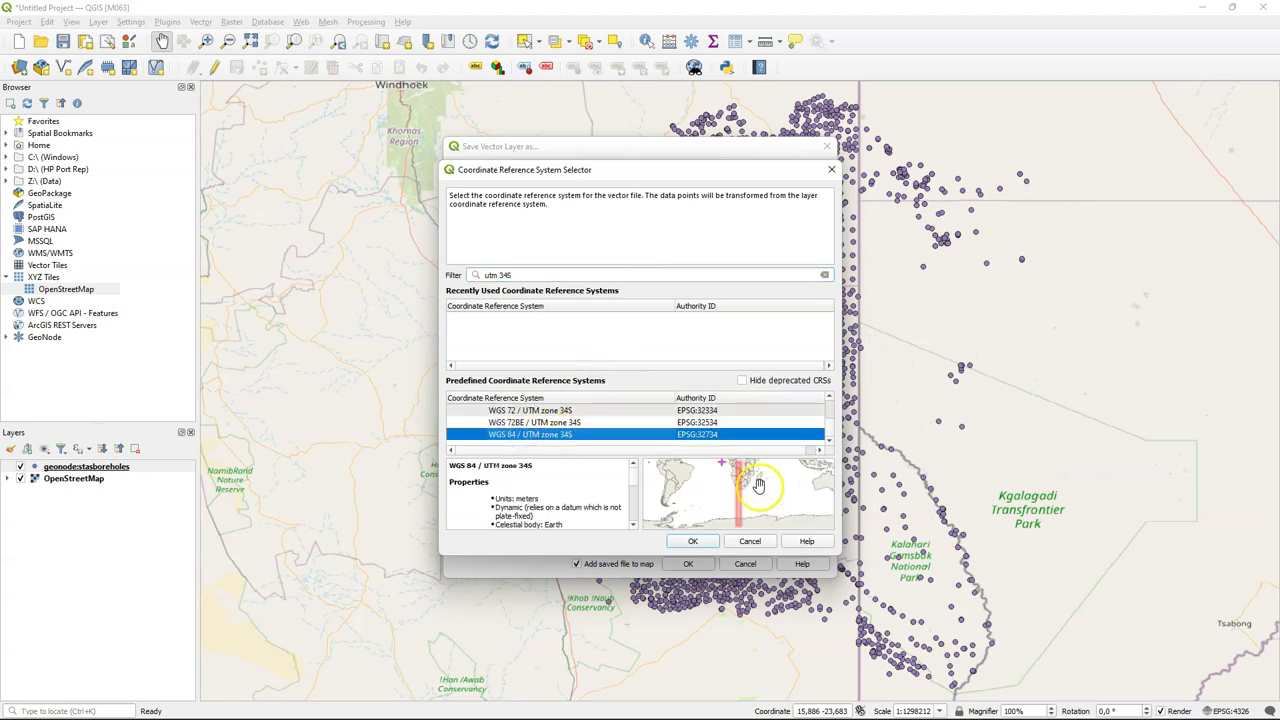
left_click(692, 541)
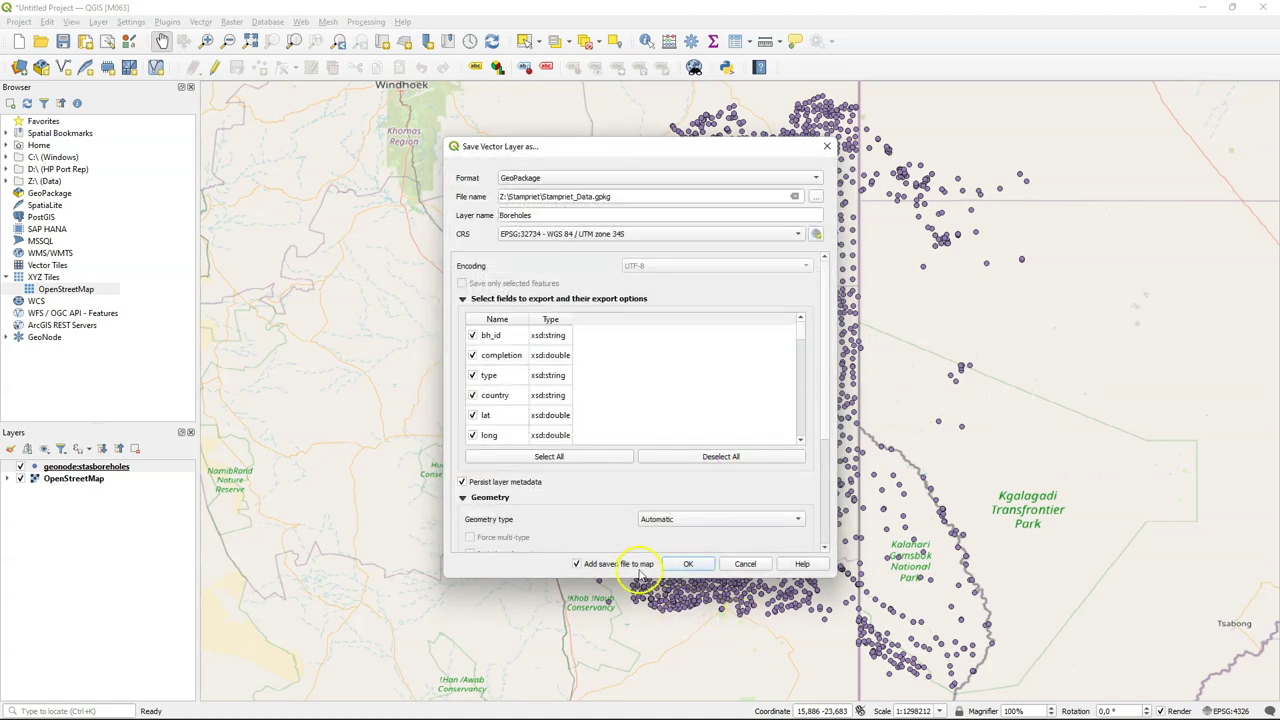
left_click(697, 566)
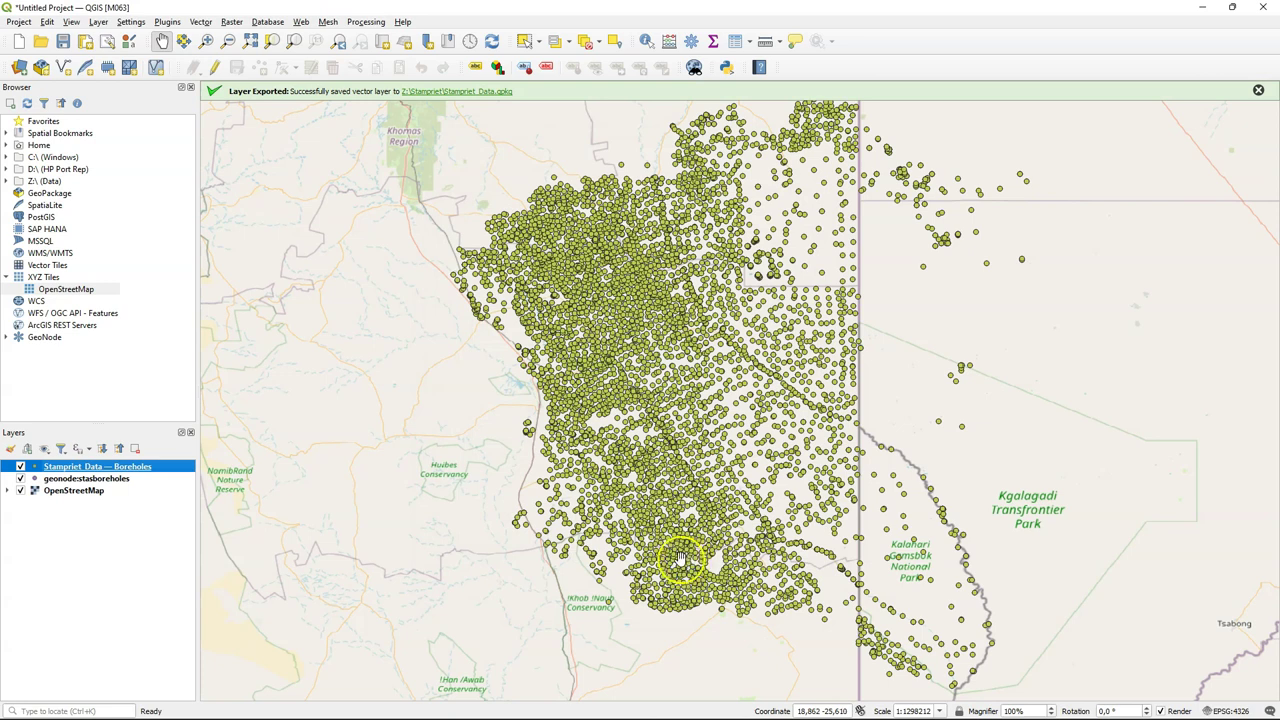
- Remove the geonode:stasboreholes layer from the project
right_click(94, 480)
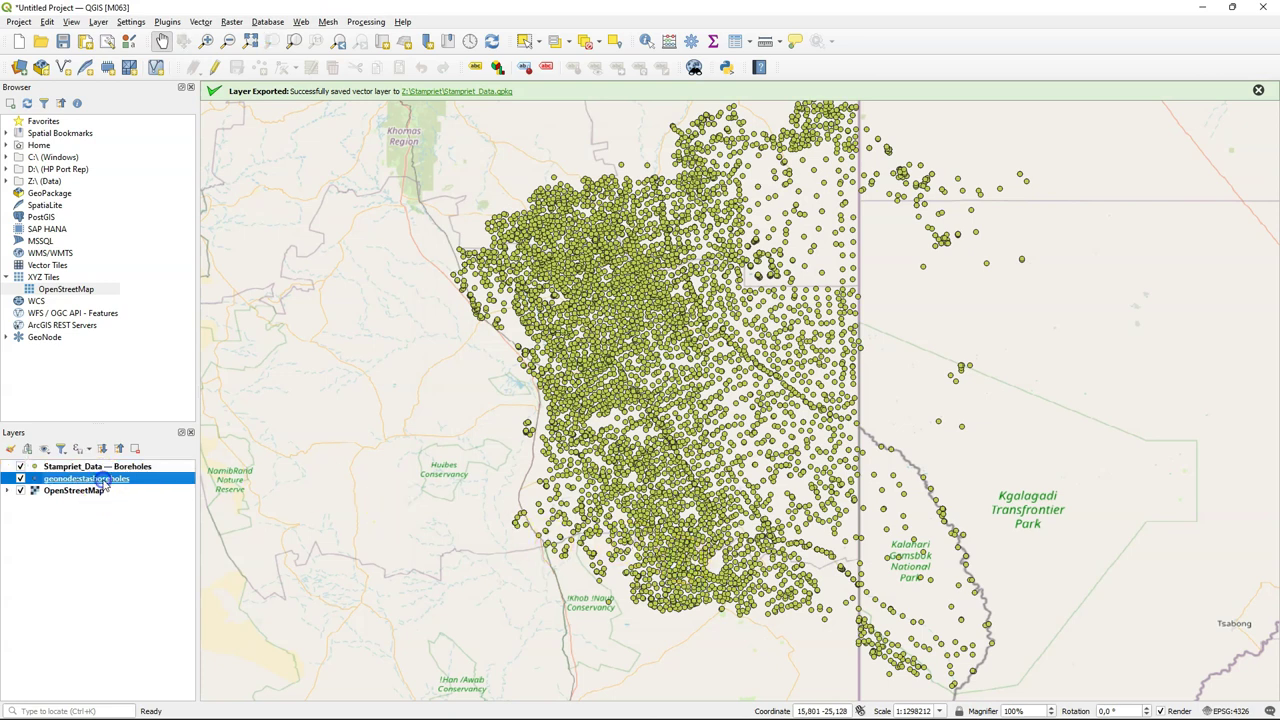
left_click(154, 282)
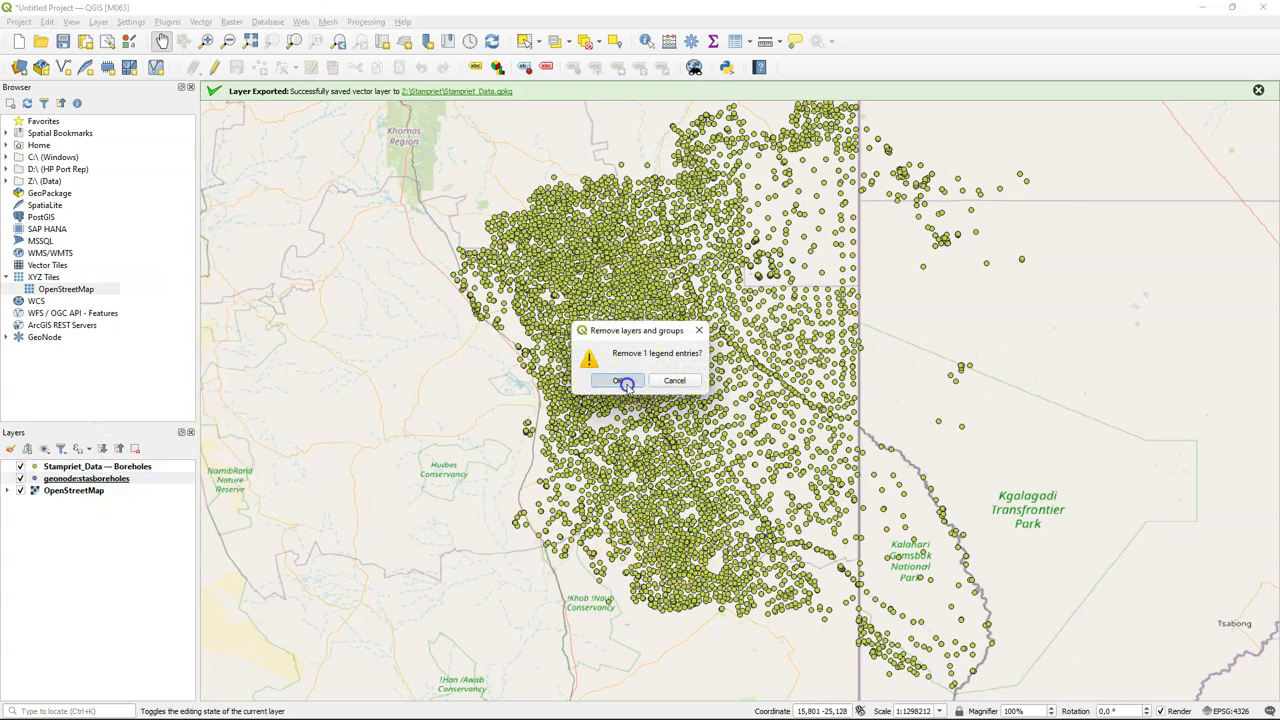
left_click(618, 381)
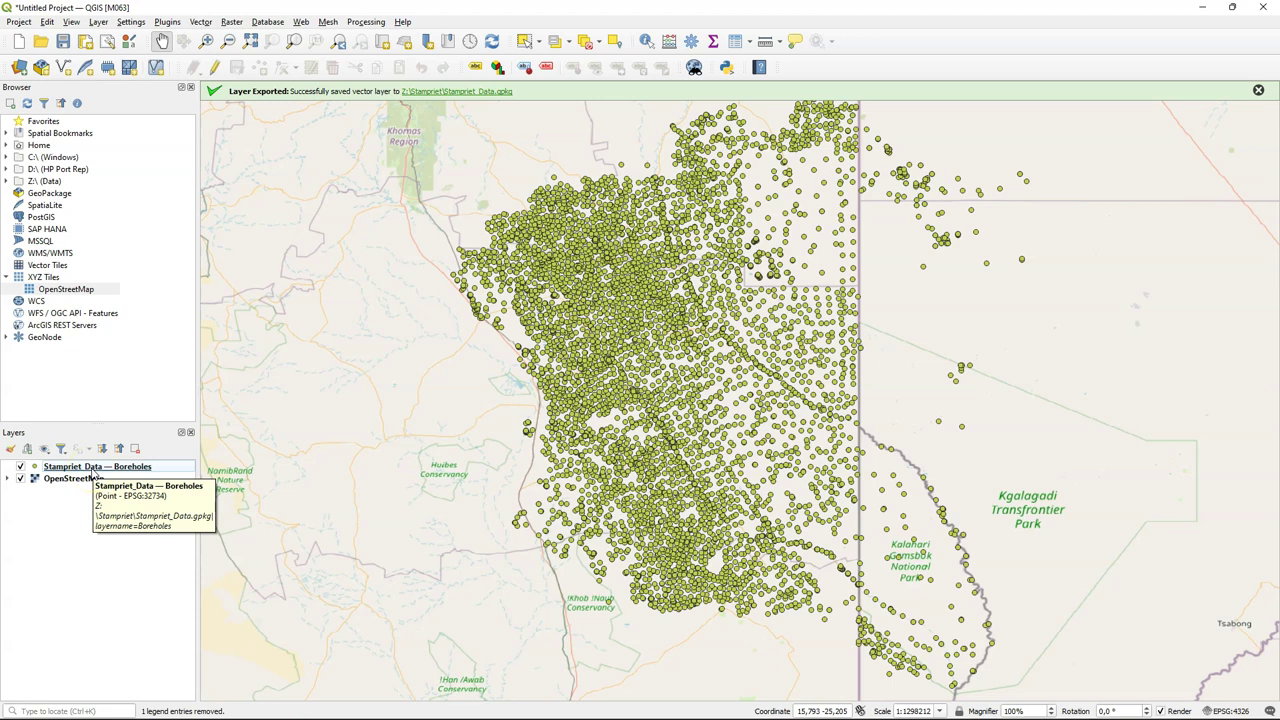
- Save the project as Stampriet inside Stampriet_Data.gpkg
left_click(19, 21)
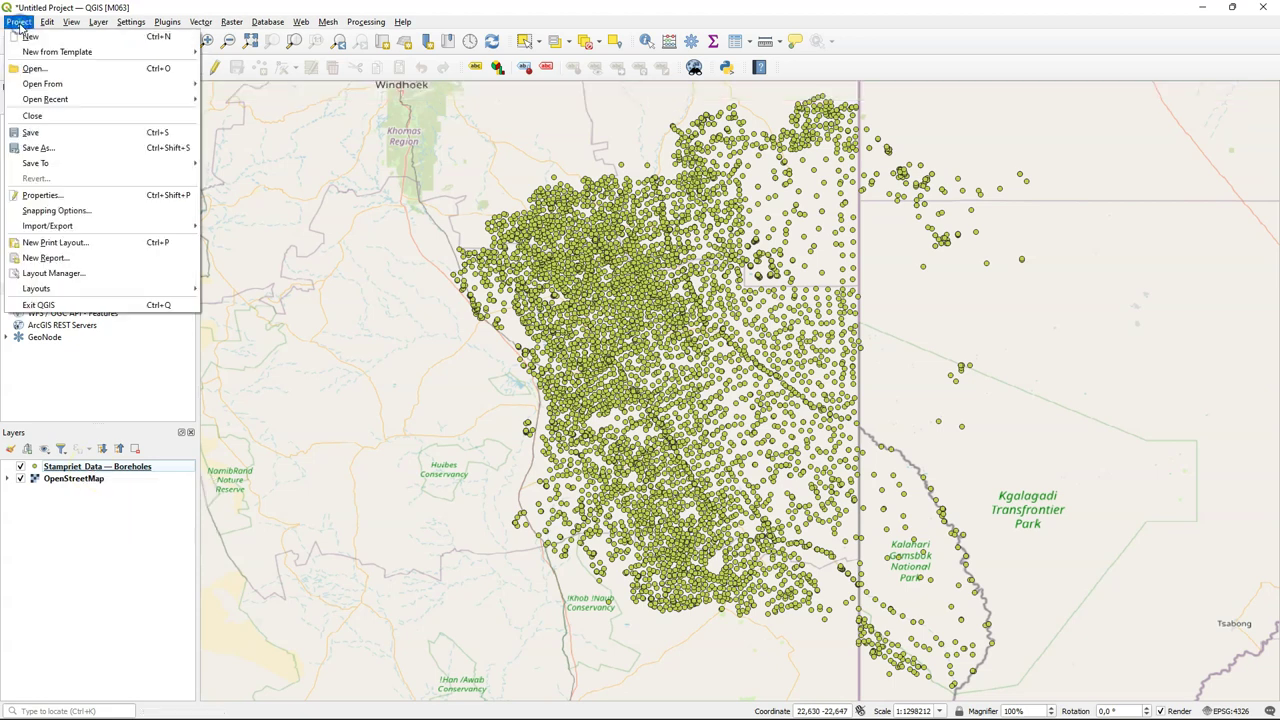
mouse_move(66, 163)
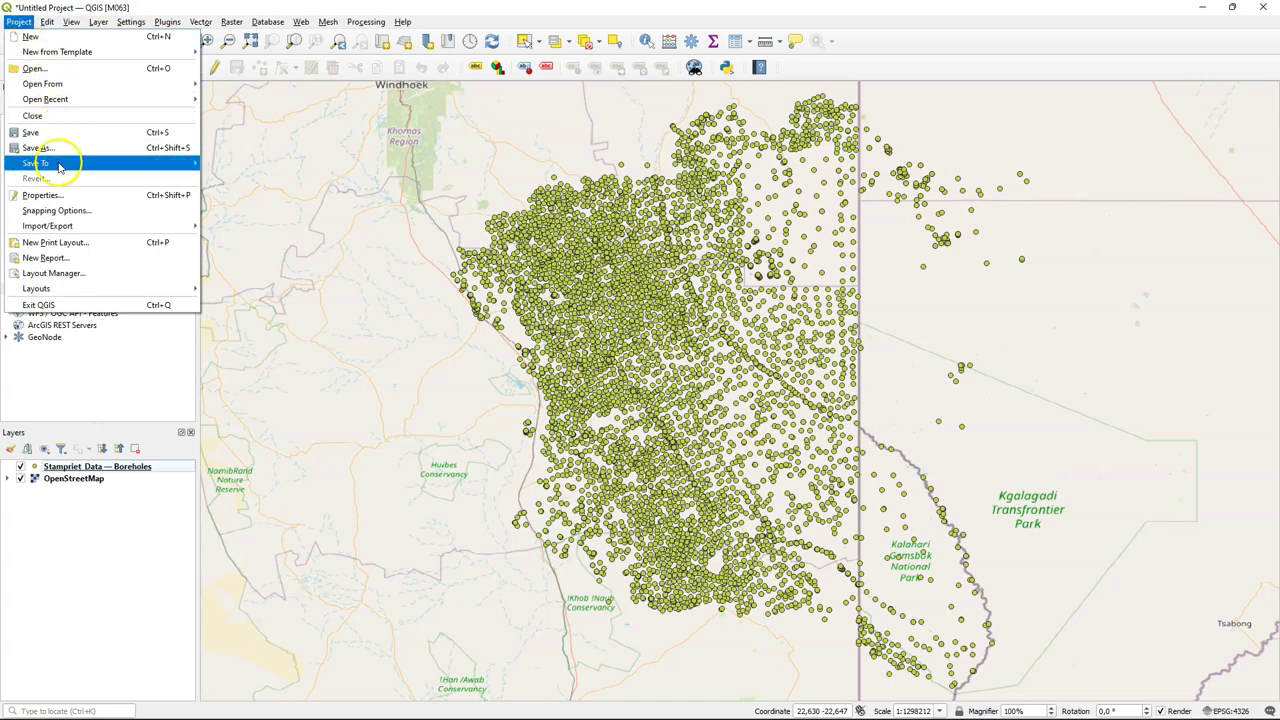
left_click(242, 178)
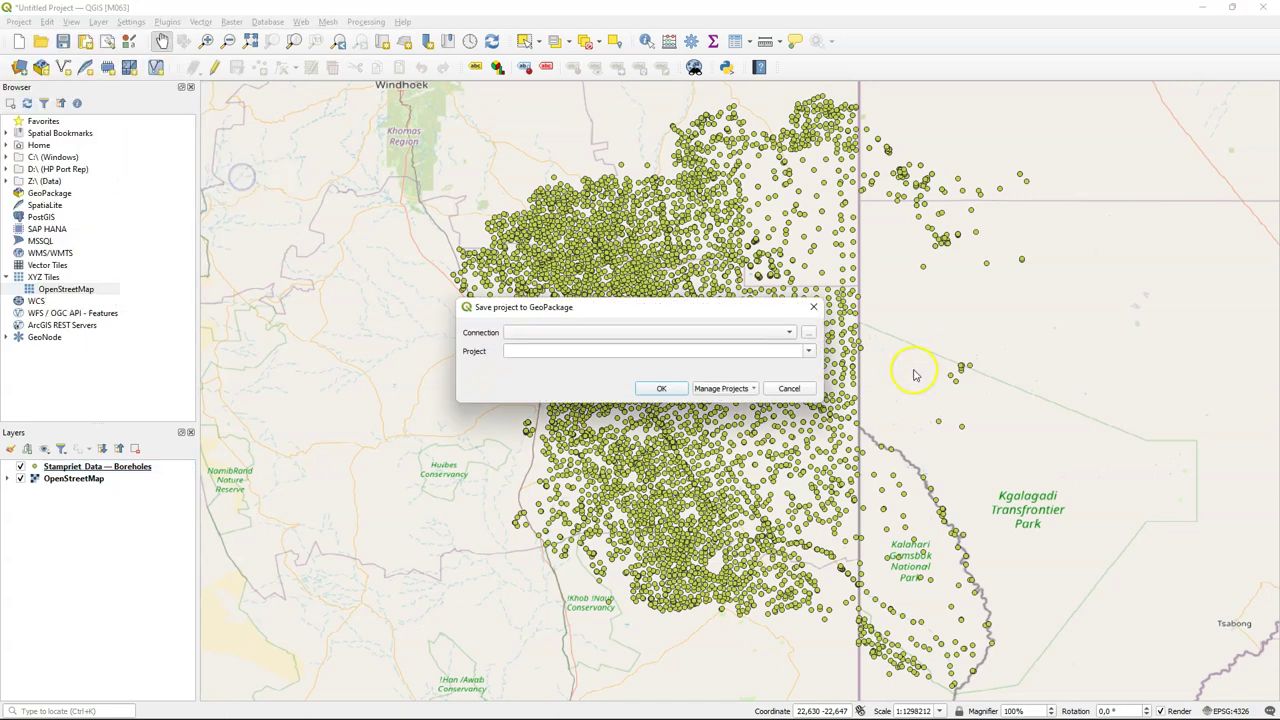
left_click(809, 333)
left_click(606, 447)
left_click(984, 611)
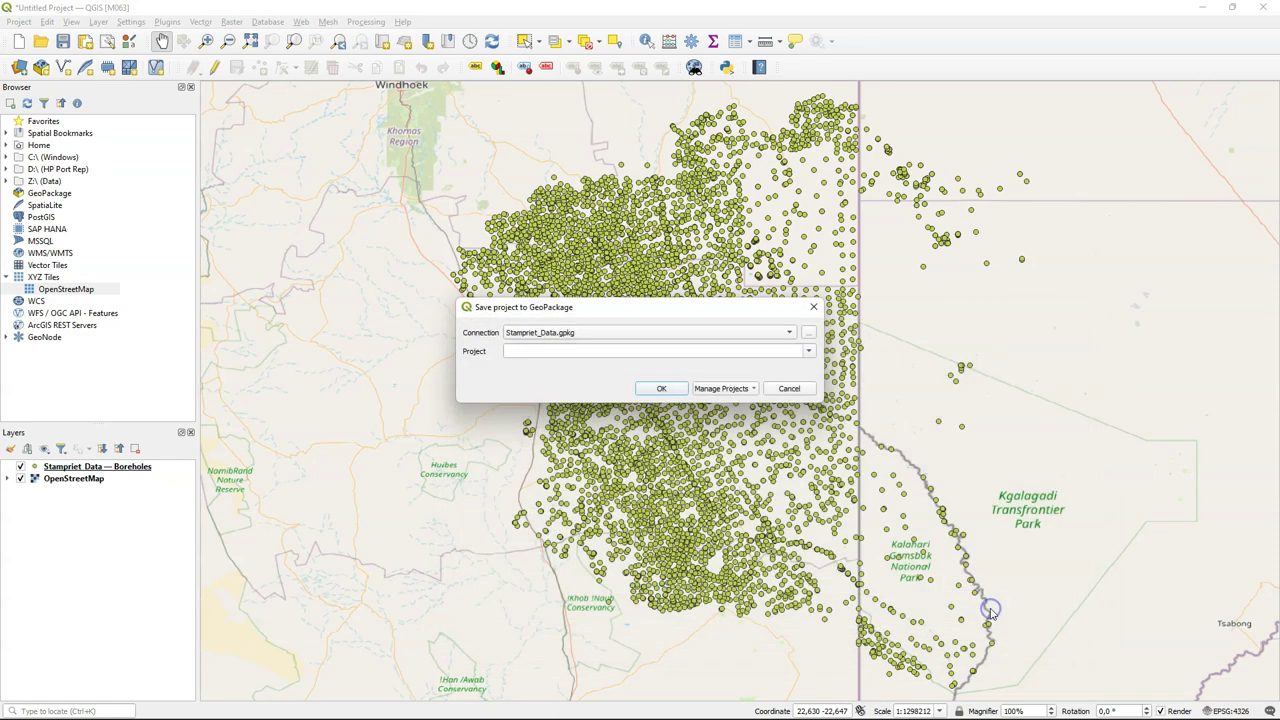
left_click(547, 352)
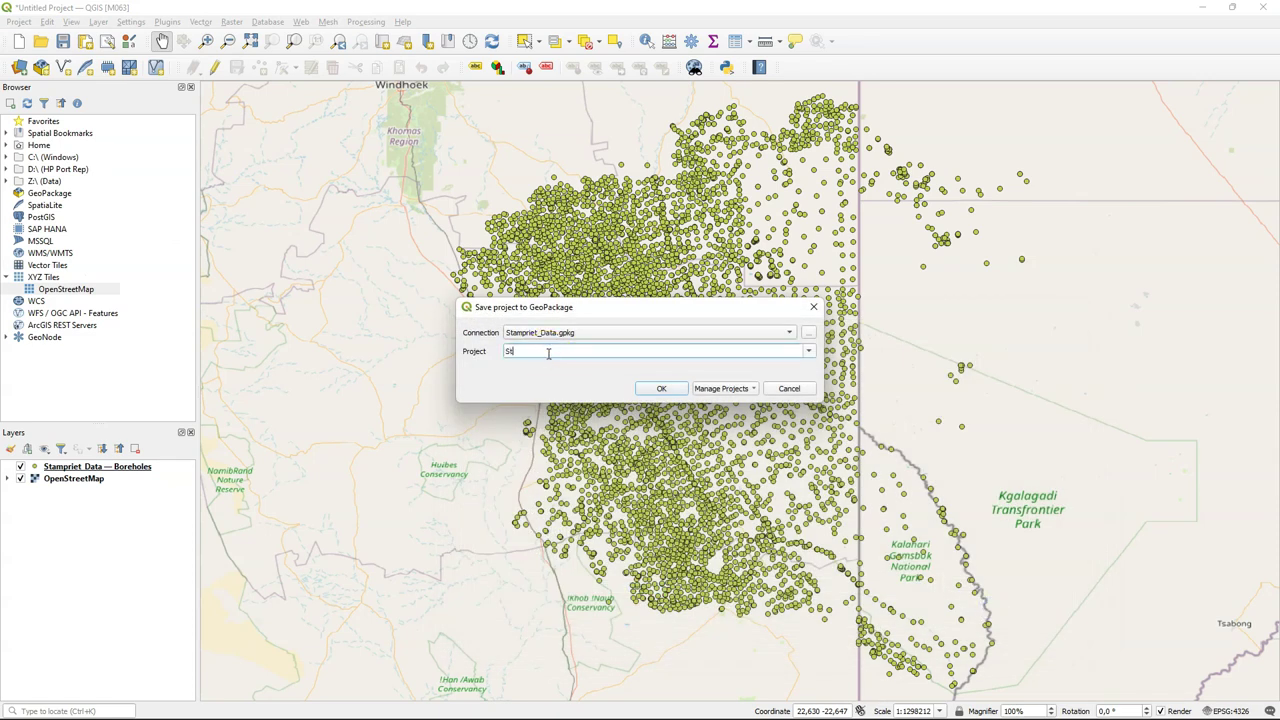
left_click(661, 388)
- Set the project CRS to WGS 84 / UTM zone 34S (EPSG:32734)
left_click(1232, 711)
left_click(495, 217)
left_click(725, 601)
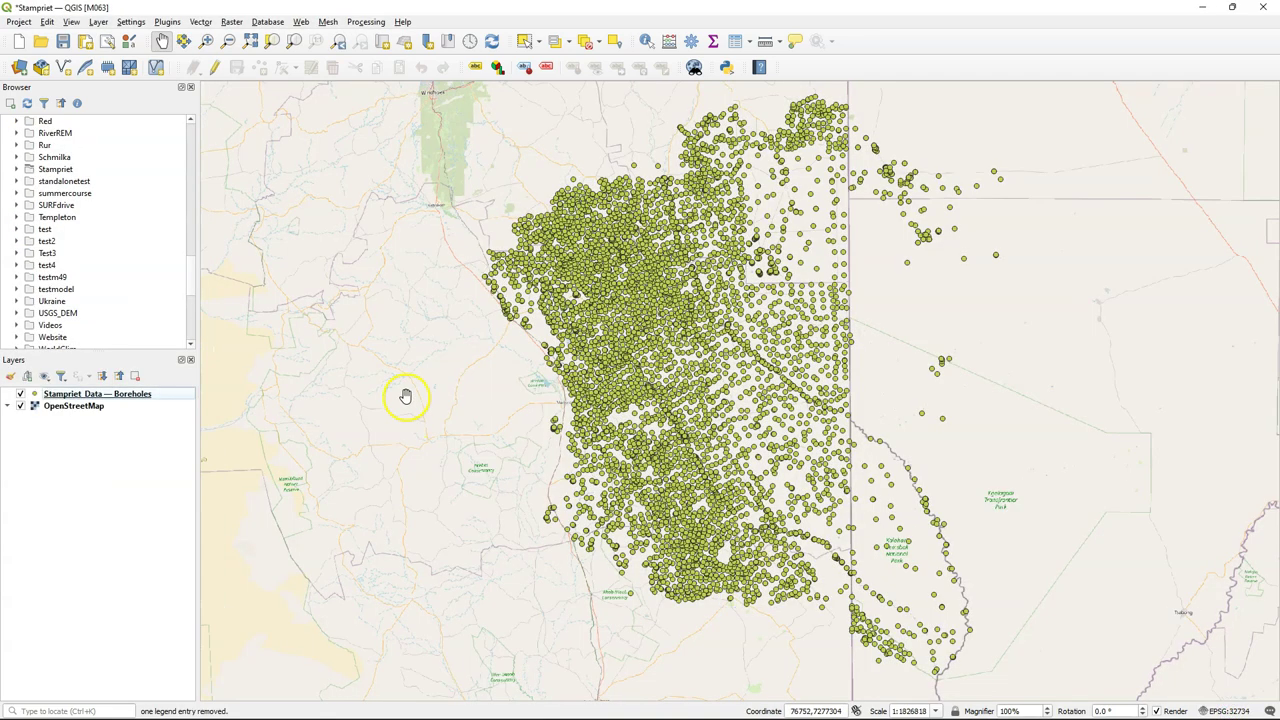
- Open the Boreholes attribute table and scroll right to the NO3_mg_l column
left_click(110, 396)
right_click(102, 396)
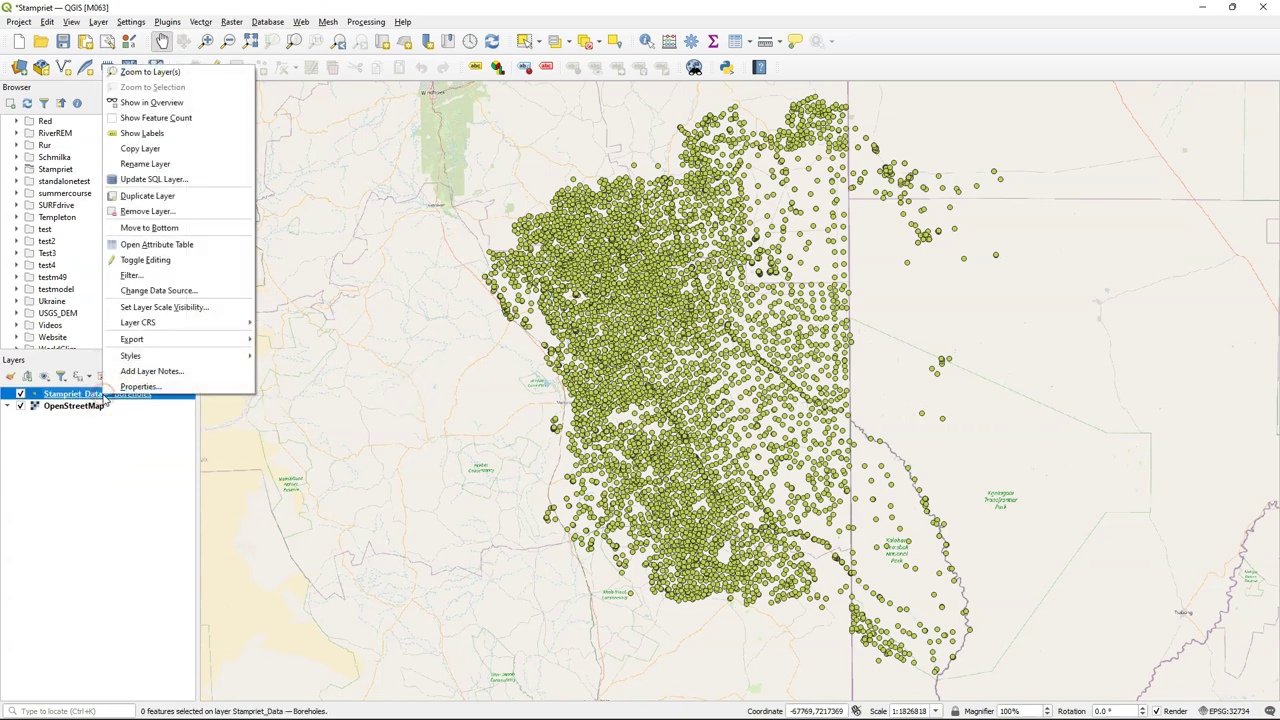
left_click(166, 245)
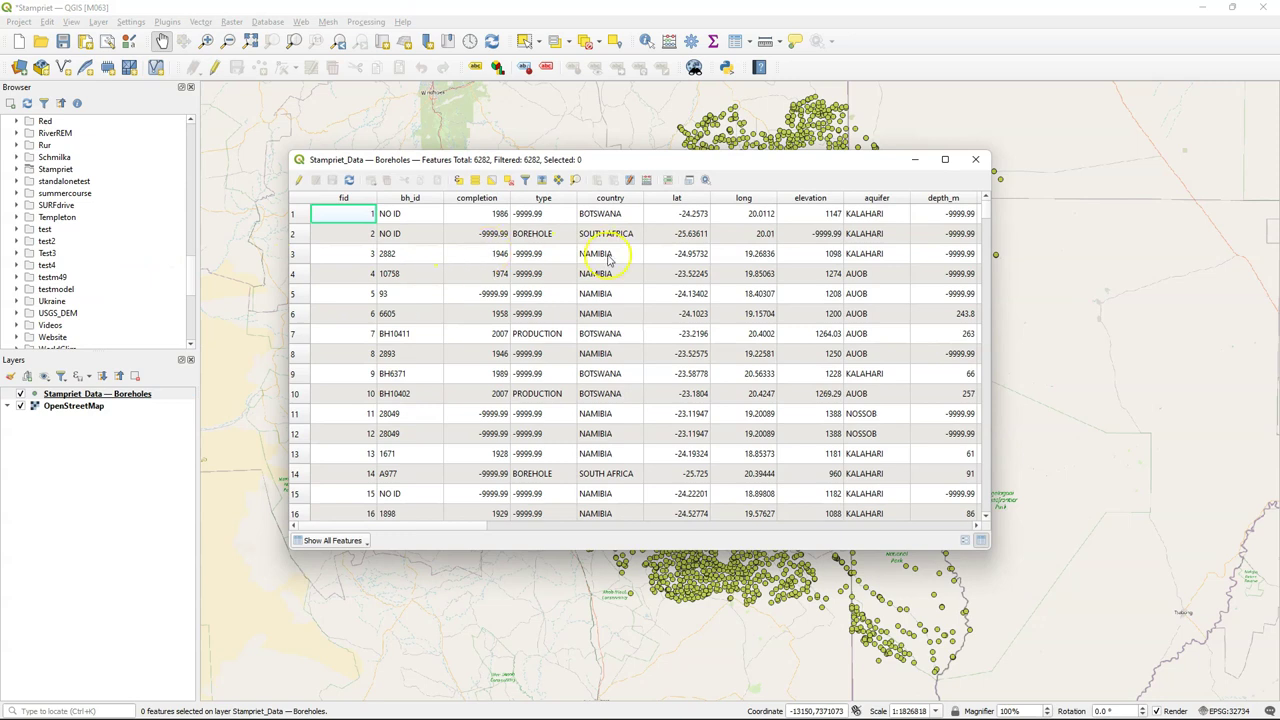
left_click_drag(452, 527, 655, 515)
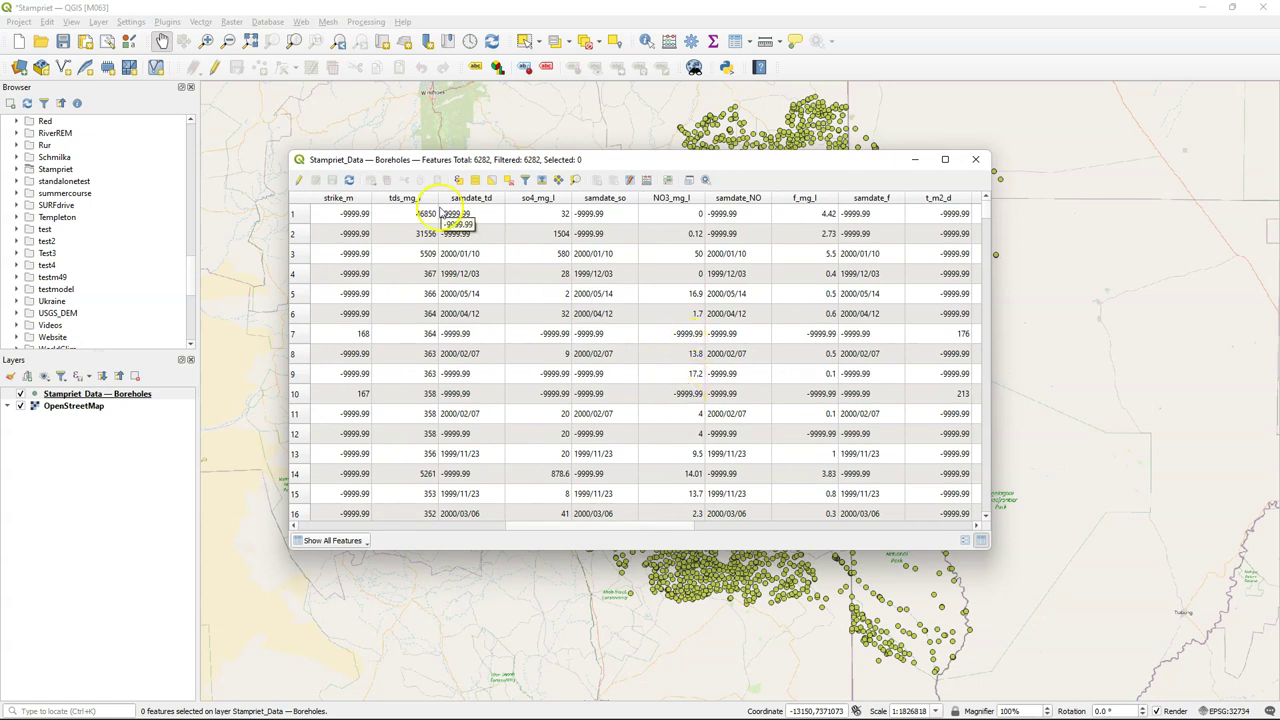
- Select the 1005 boreholes matching "NO3_mg_l" >= 0, then close the attribute table
left_click(458, 180)
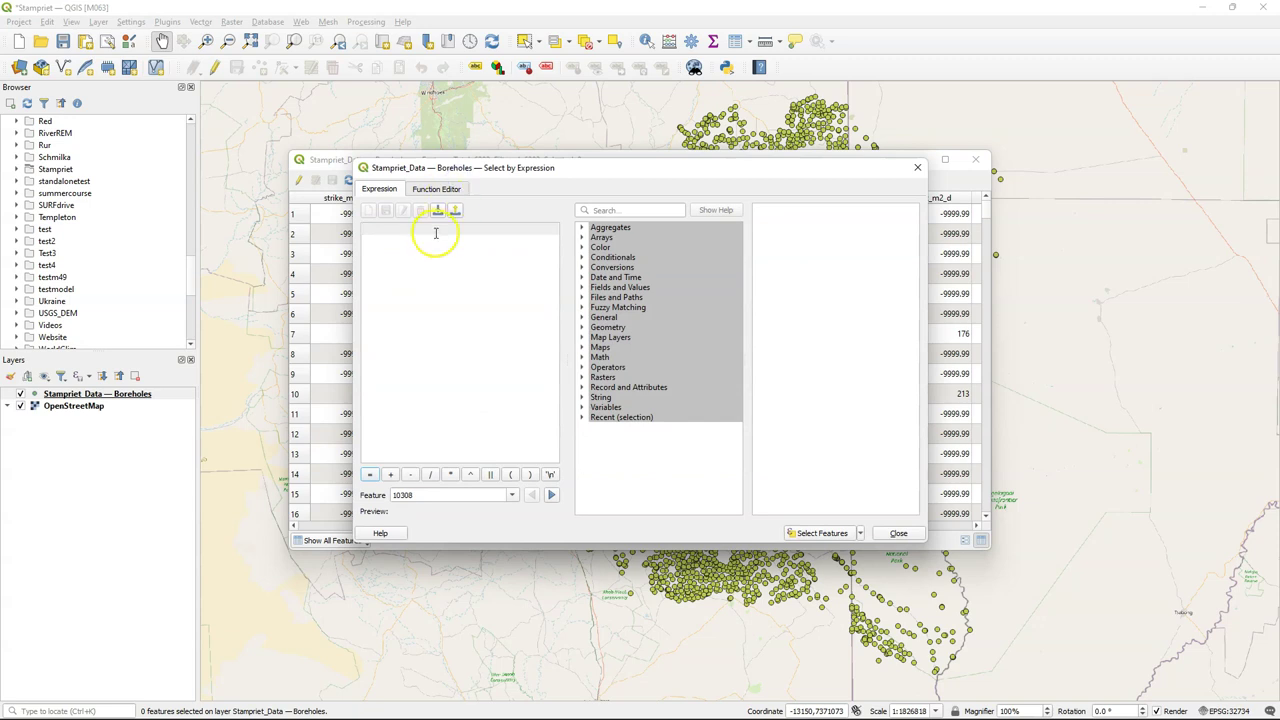
left_click(581, 287)
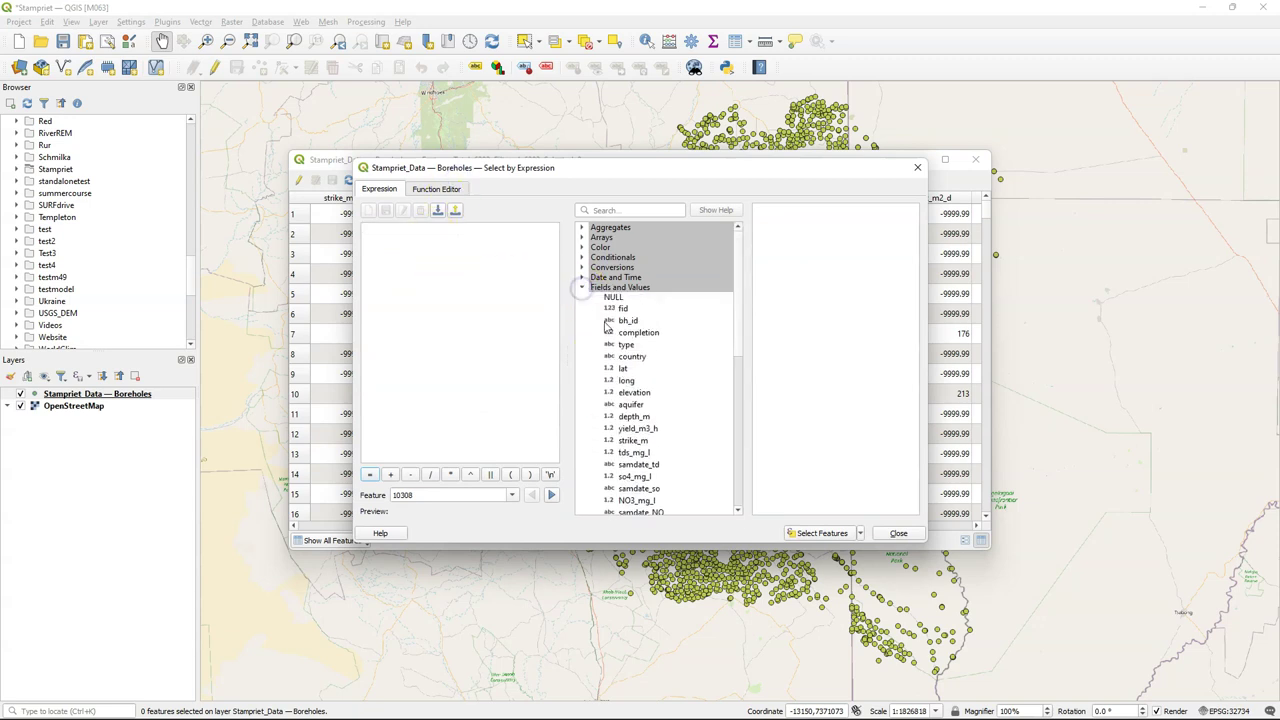
scroll(630, 390, "down", 1)
double_click(622, 470)
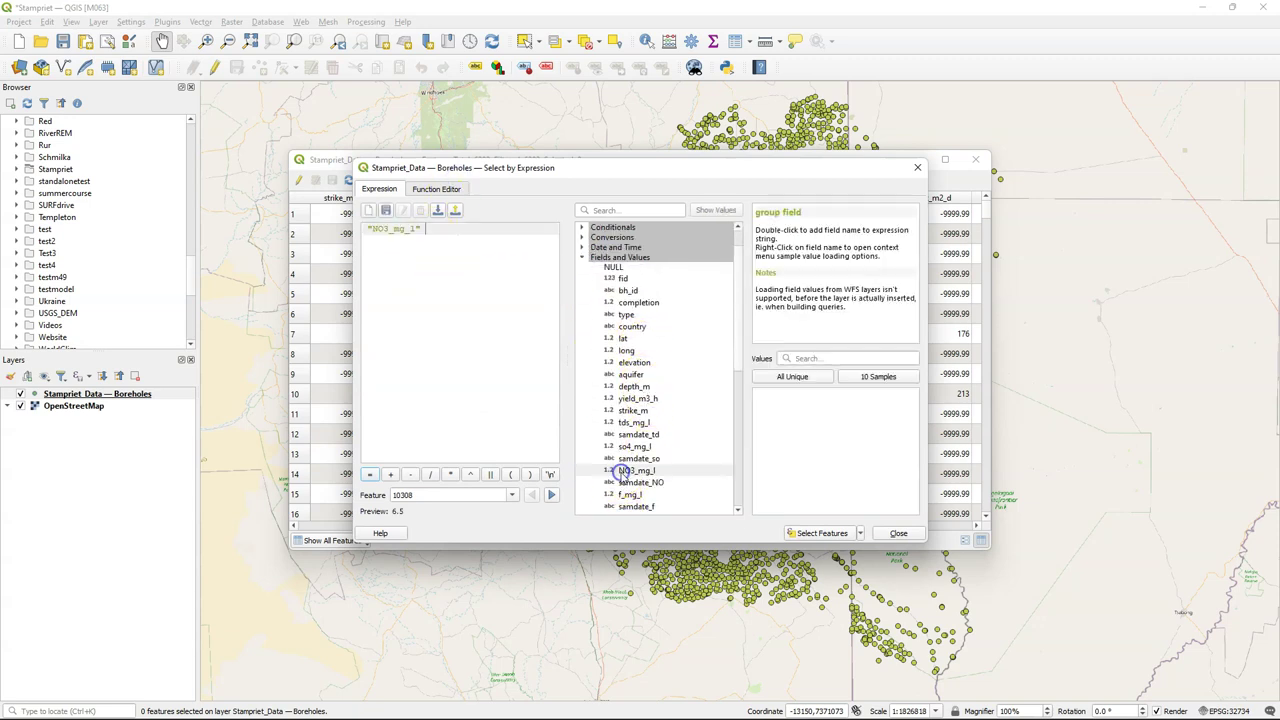
left_click(481, 355)
type(">= 0")
left_click(822, 533)
left_click(899, 533)
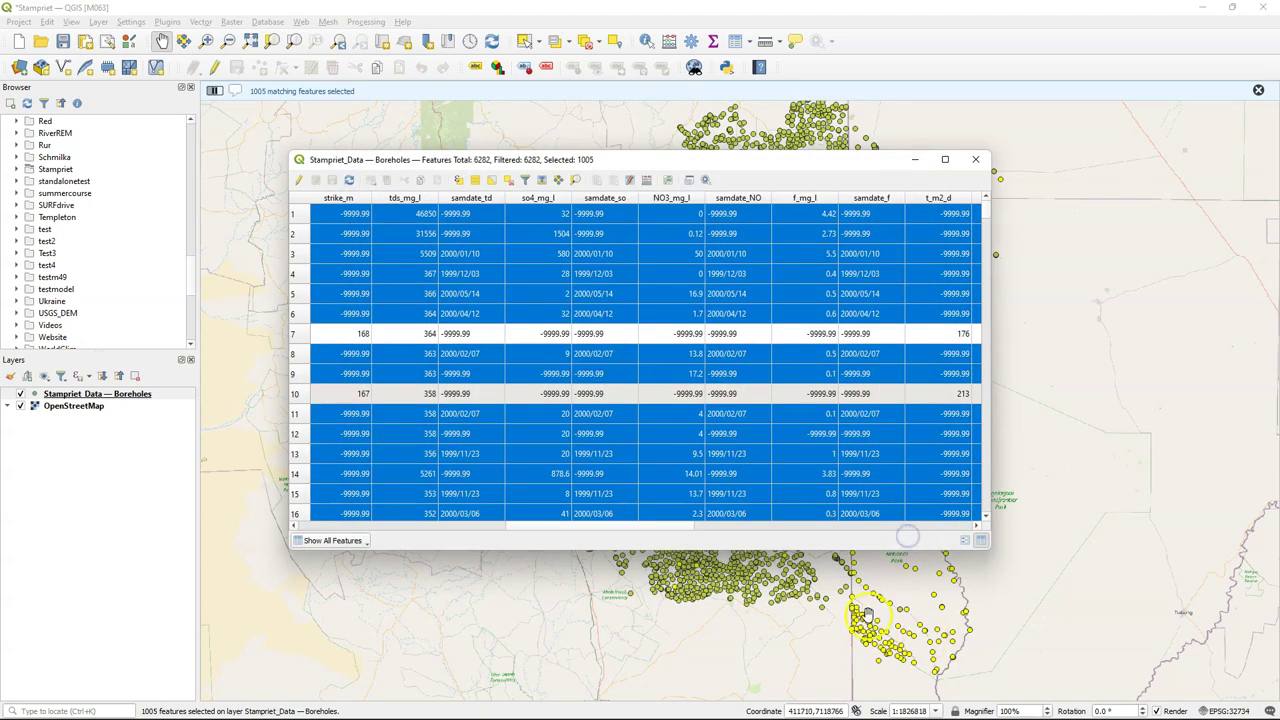
left_click(975, 159)
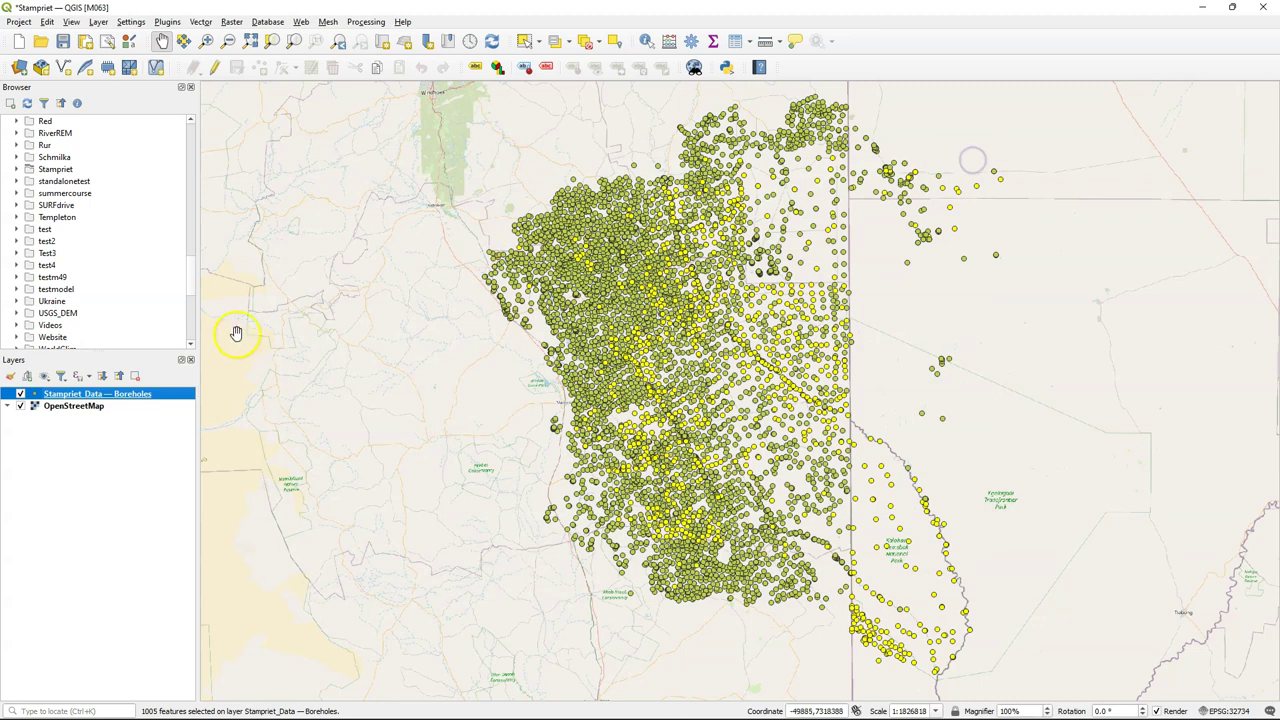
- Export the selected boreholes into the existing Stampriet_Data.gpkg
right_click(92, 396)
mouse_move(145, 345)
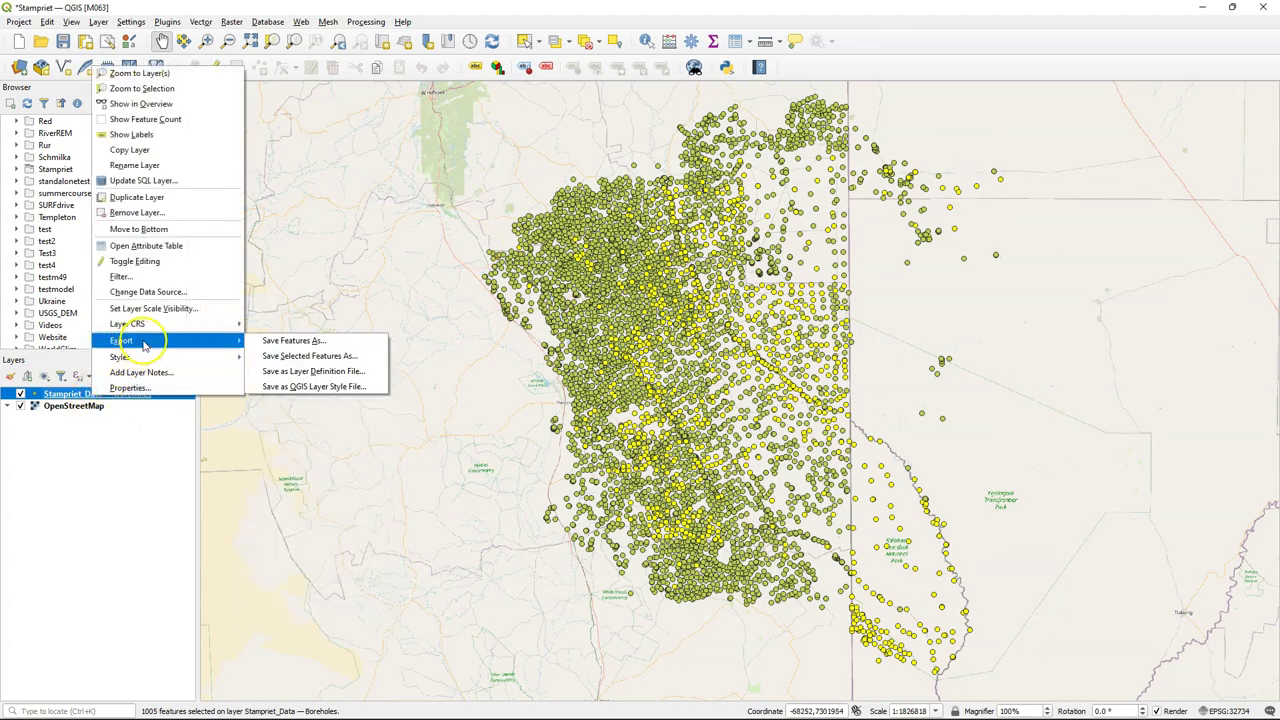
left_click(272, 356)
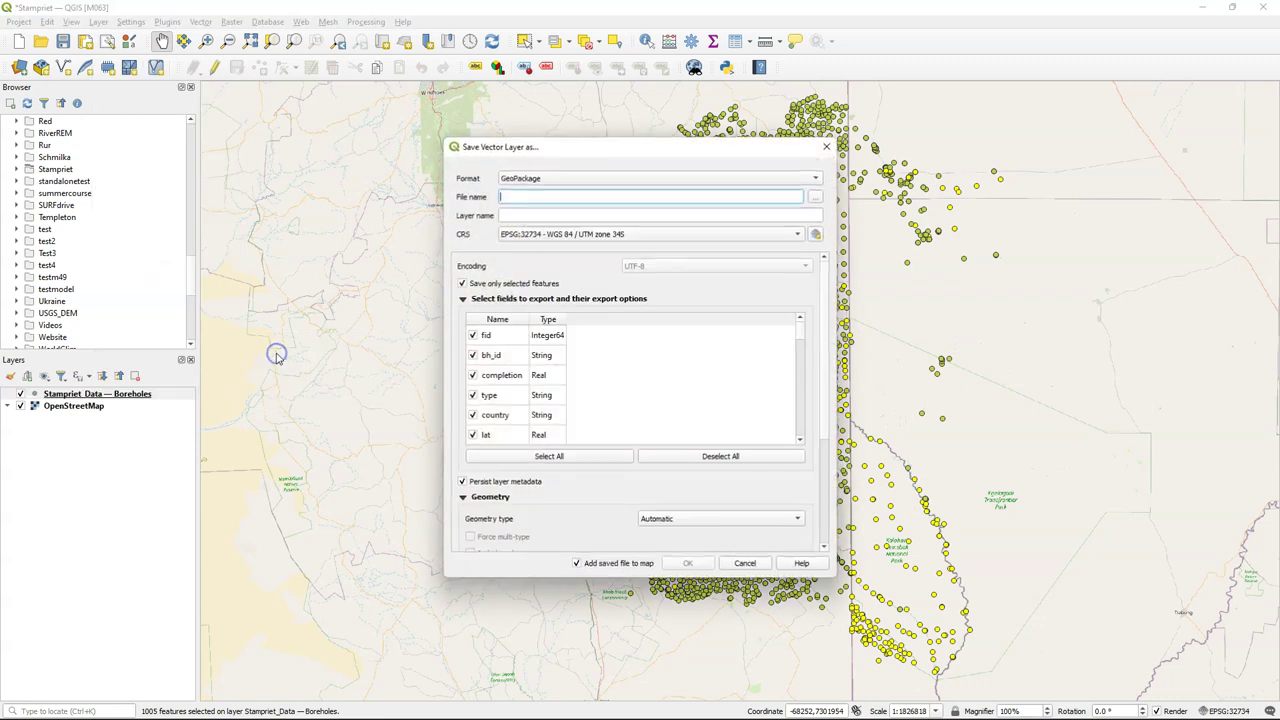
left_click(819, 200)
left_click(729, 280)
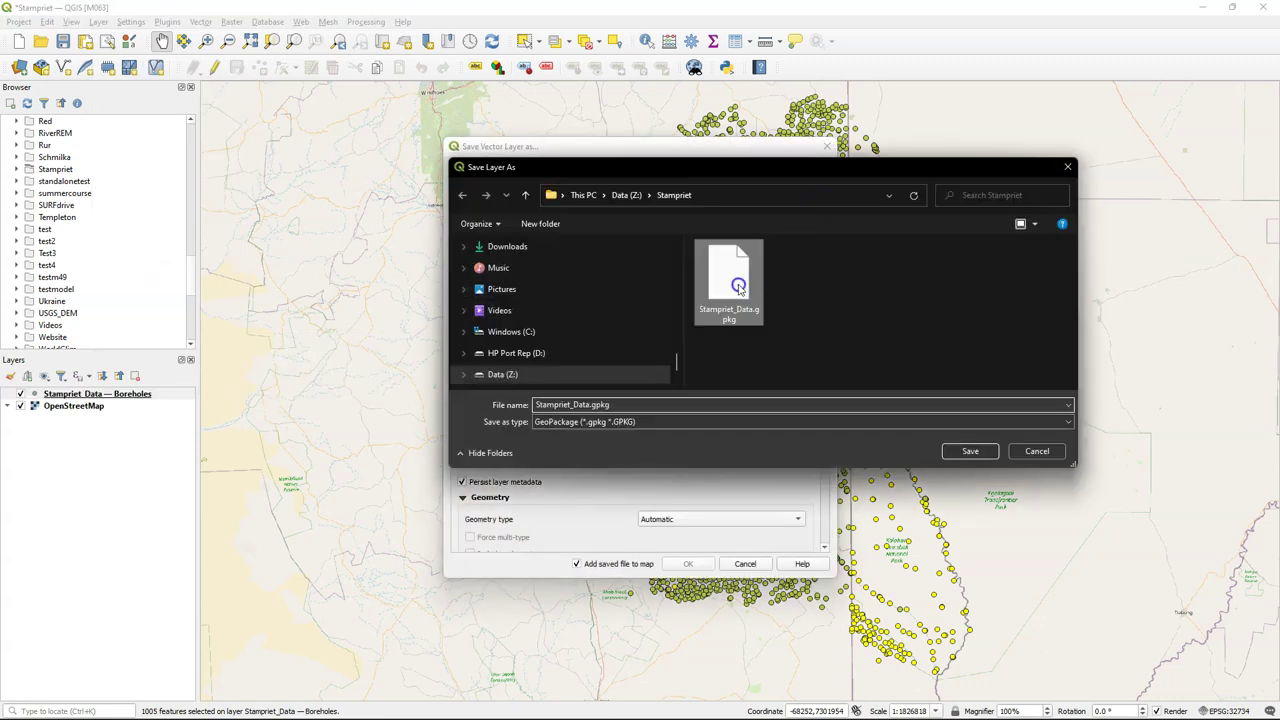
left_click(966, 452)
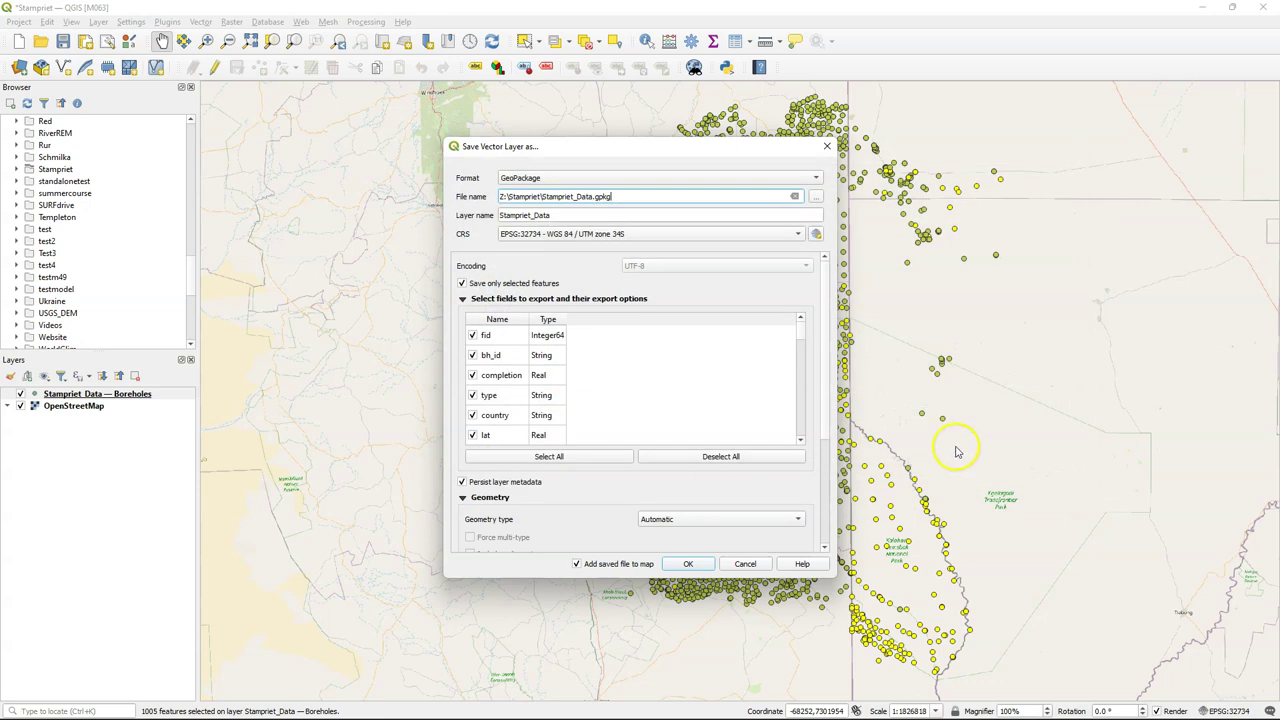
- Name the exported layer NO3, save it, and hide the Boreholes layer
left_click(447, 210)
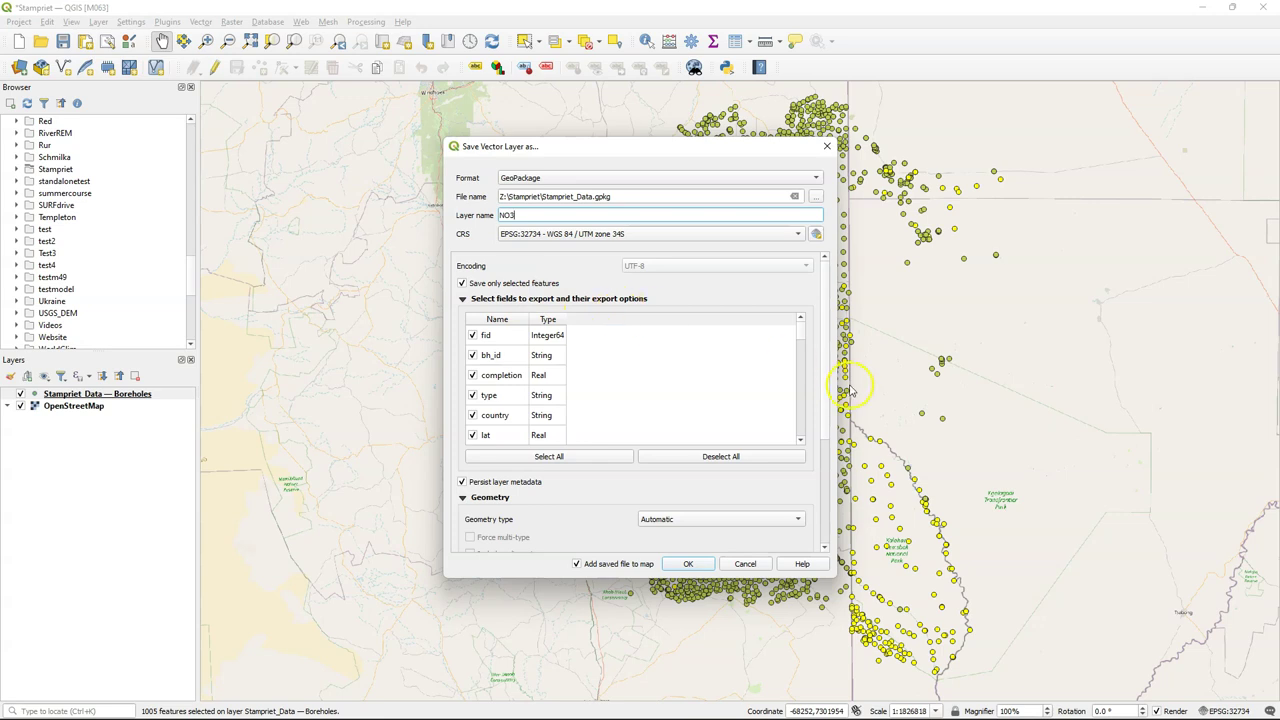
scroll(800, 340, "down", 3)
scroll(800, 342, "up", 1)
left_click_drag(800, 342, 803, 308)
left_click(689, 564)
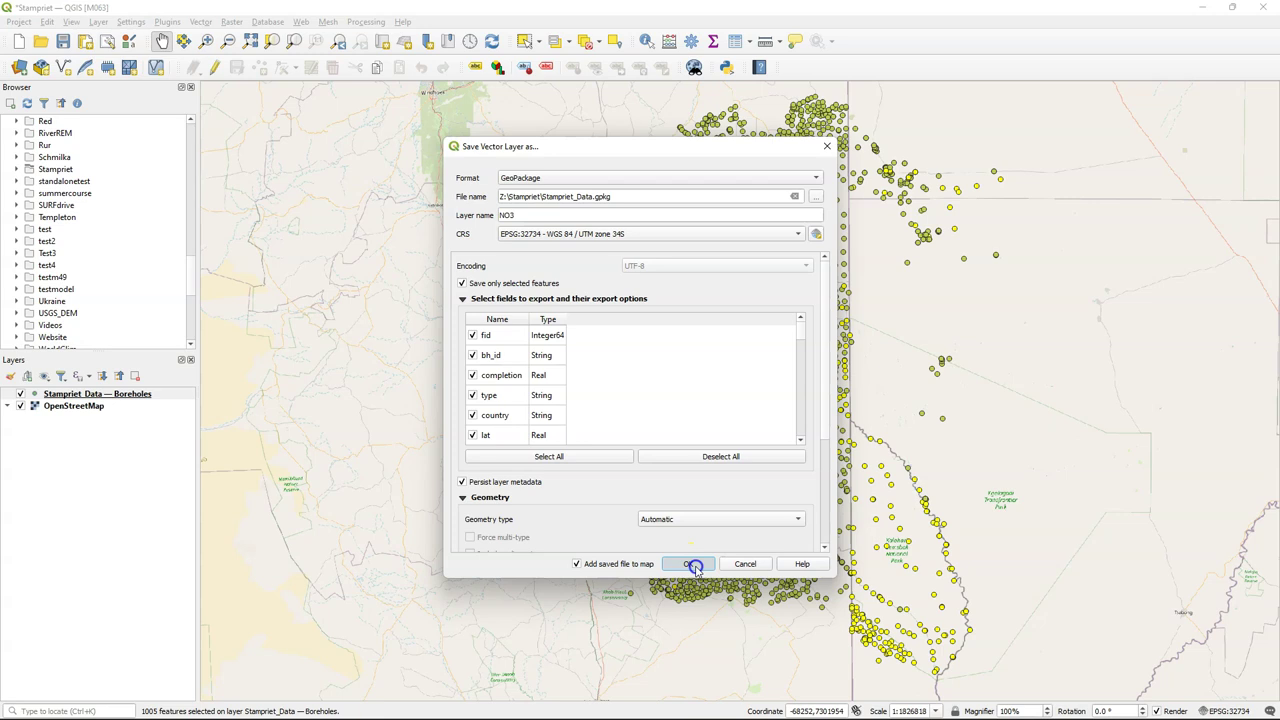
left_click(262, 449)
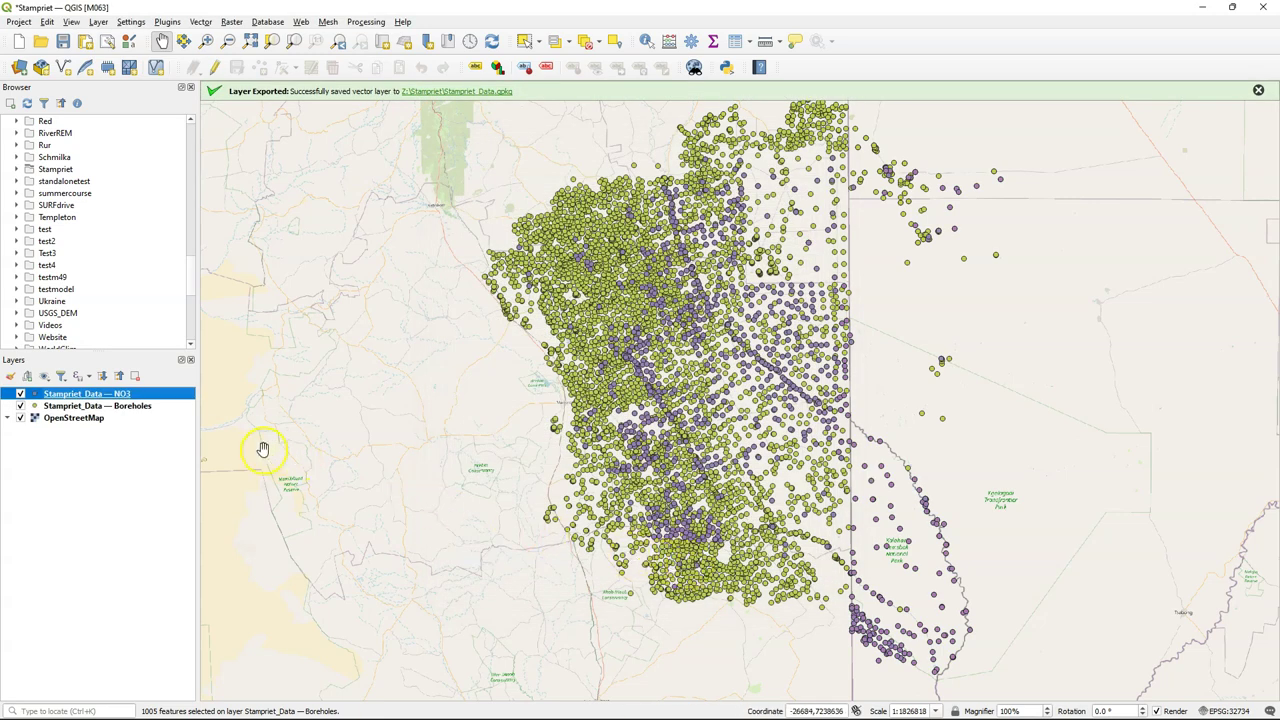
left_click(20, 405)
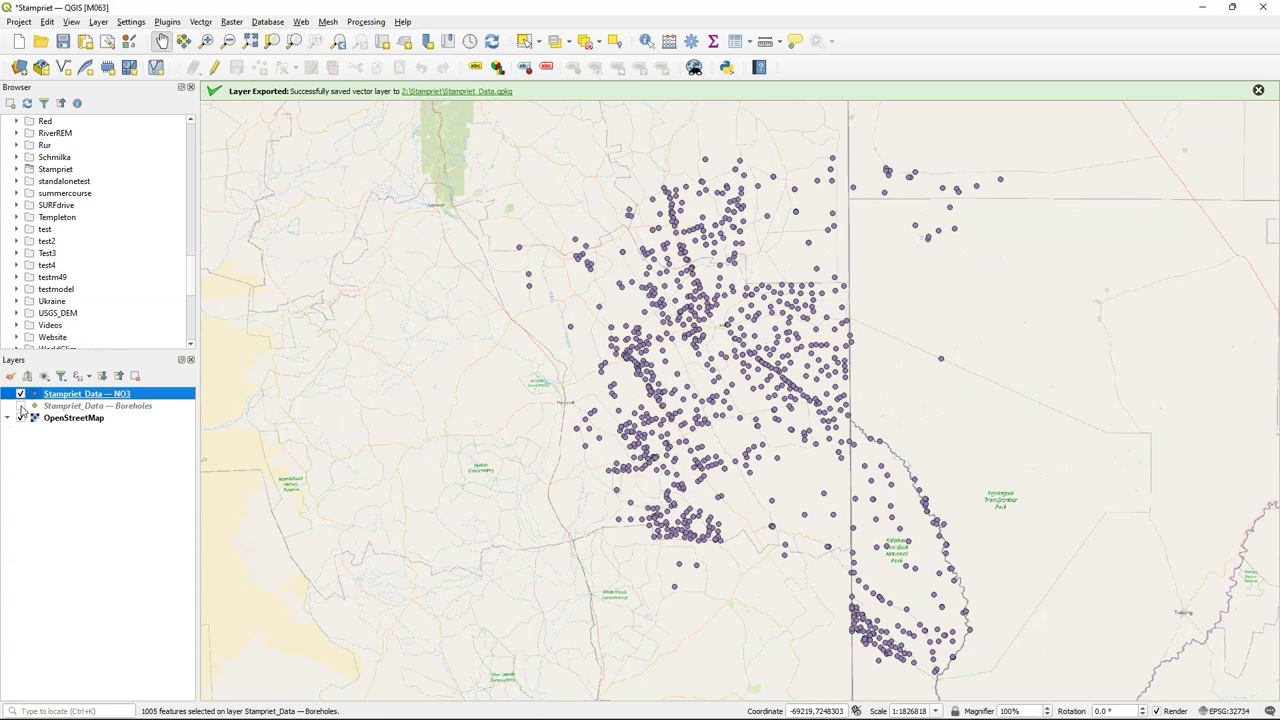
- Dismiss the export message and open the Grid (Nearest Neighbor) tool from the Raster menu
left_click(1259, 90)
left_click(400, 390)
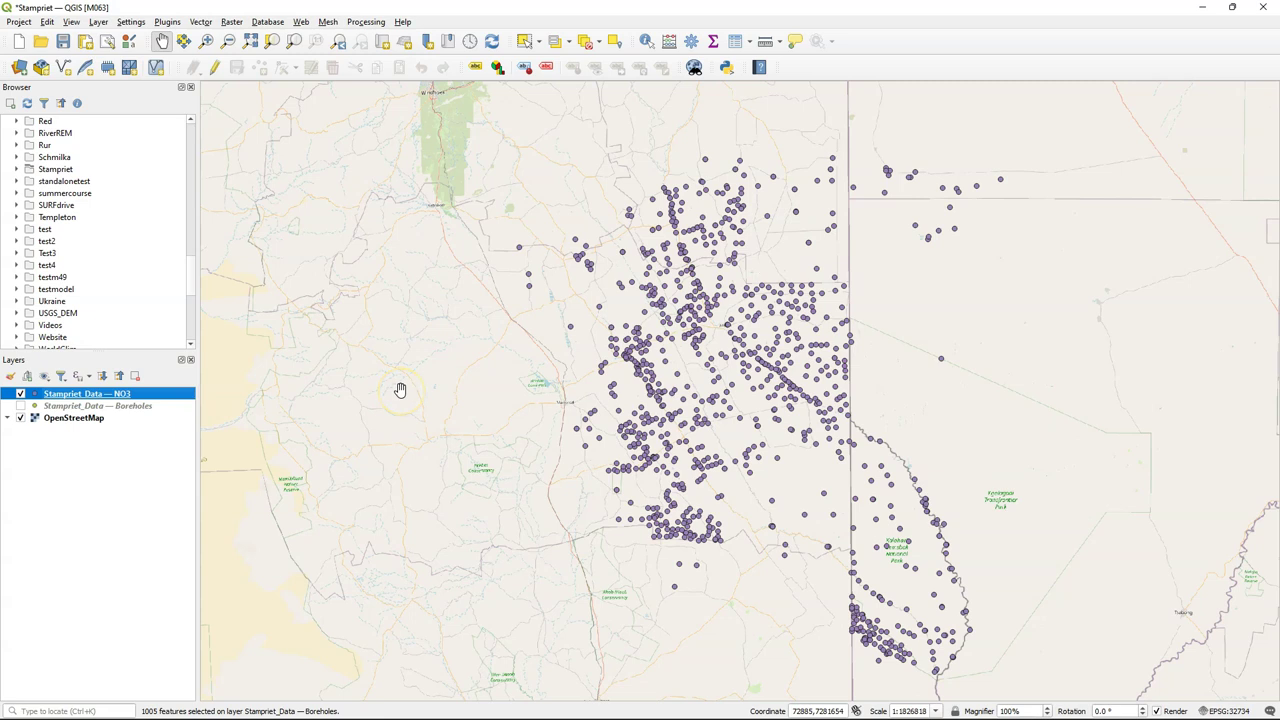
scroll(329, 191, "up", 1)
left_click(232, 22)
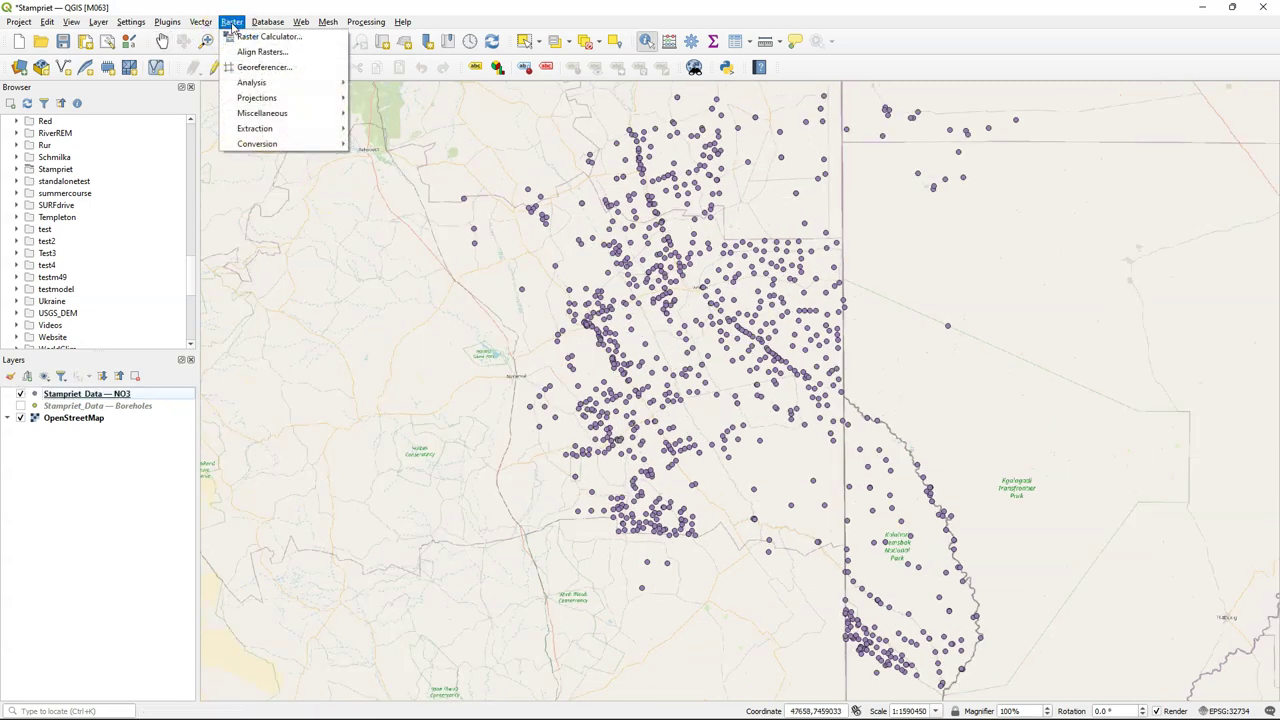
mouse_move(255, 82)
left_click(375, 157)
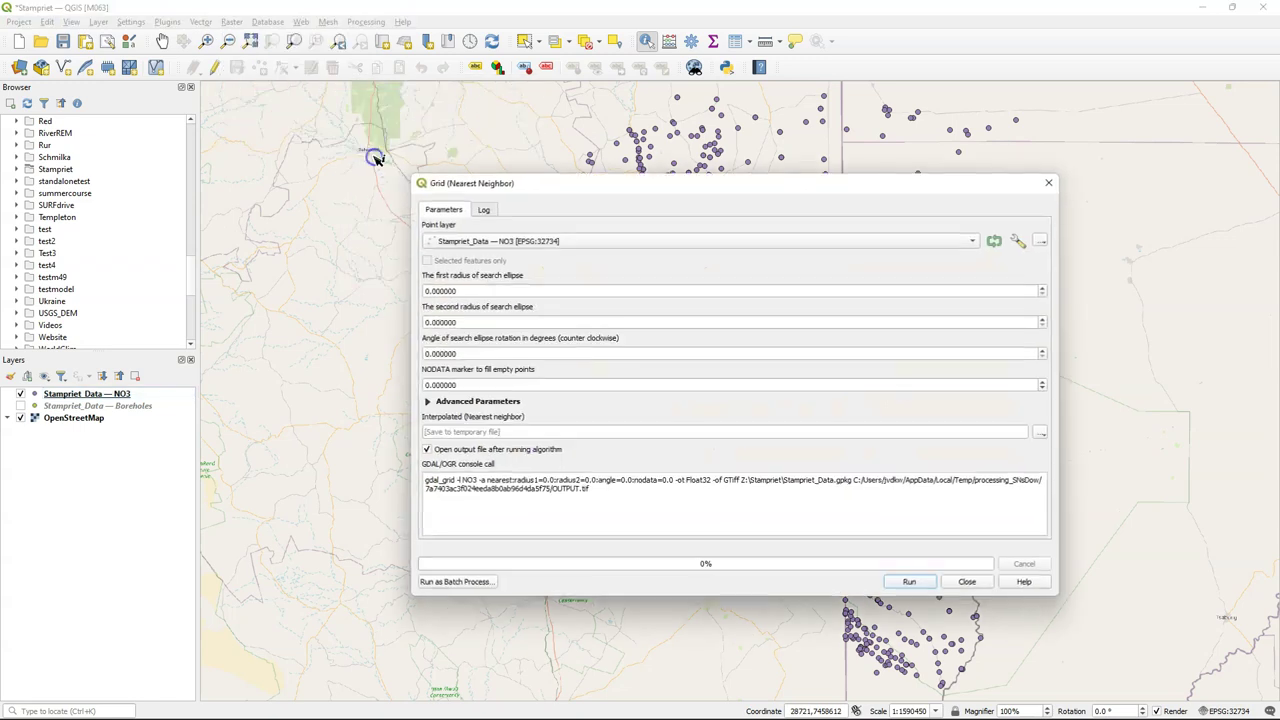
- Set the NODATA value to -9999 and choose NO3_mg_l as the Z value field
double_click(472, 384)
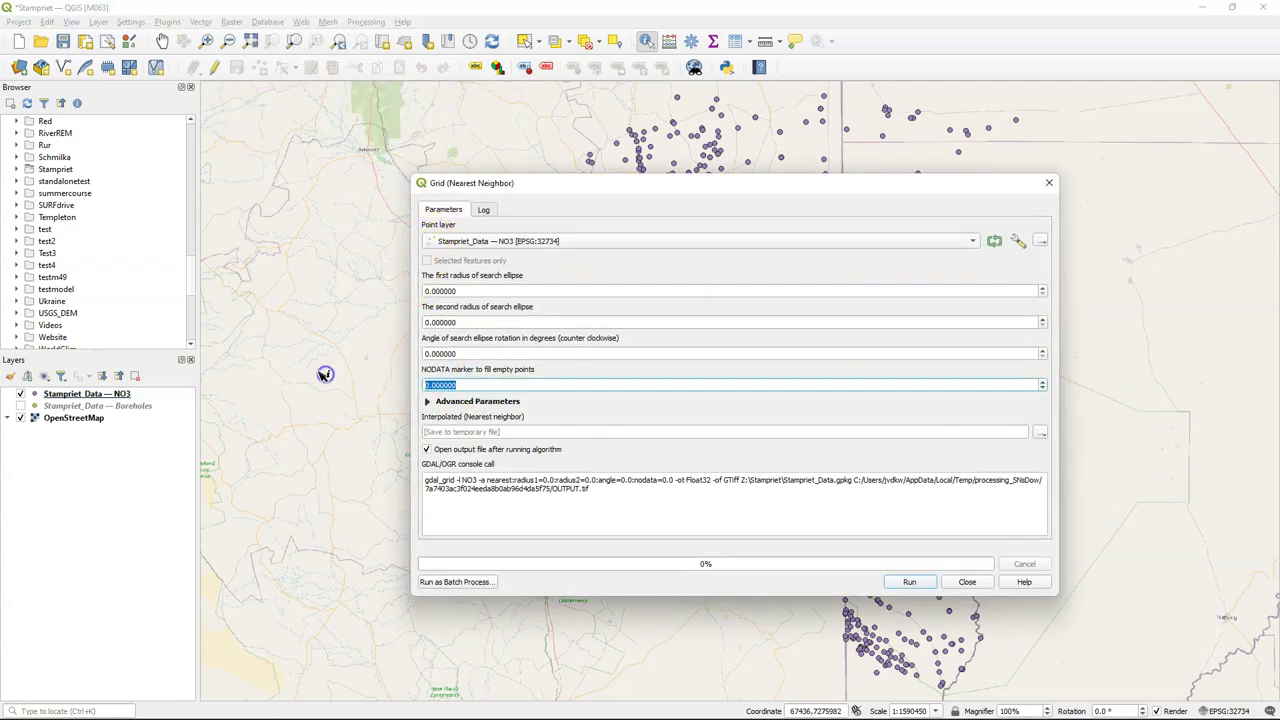
type("-999")
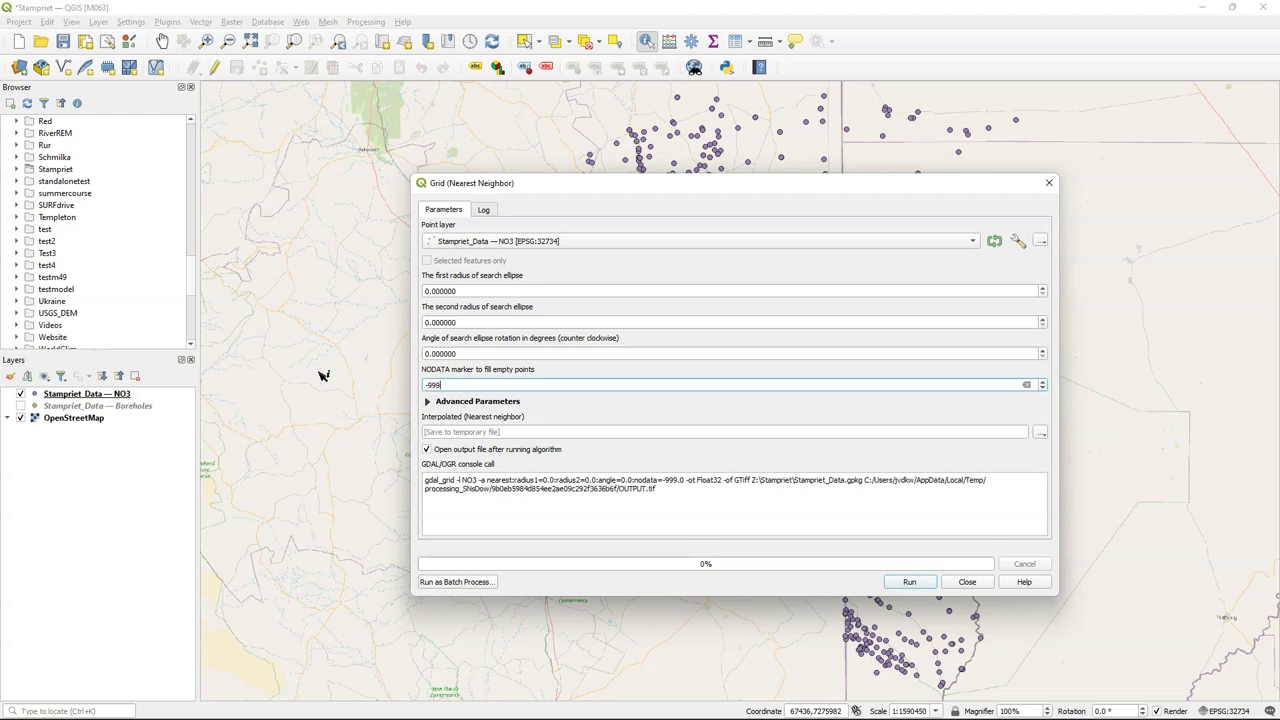
type("9")
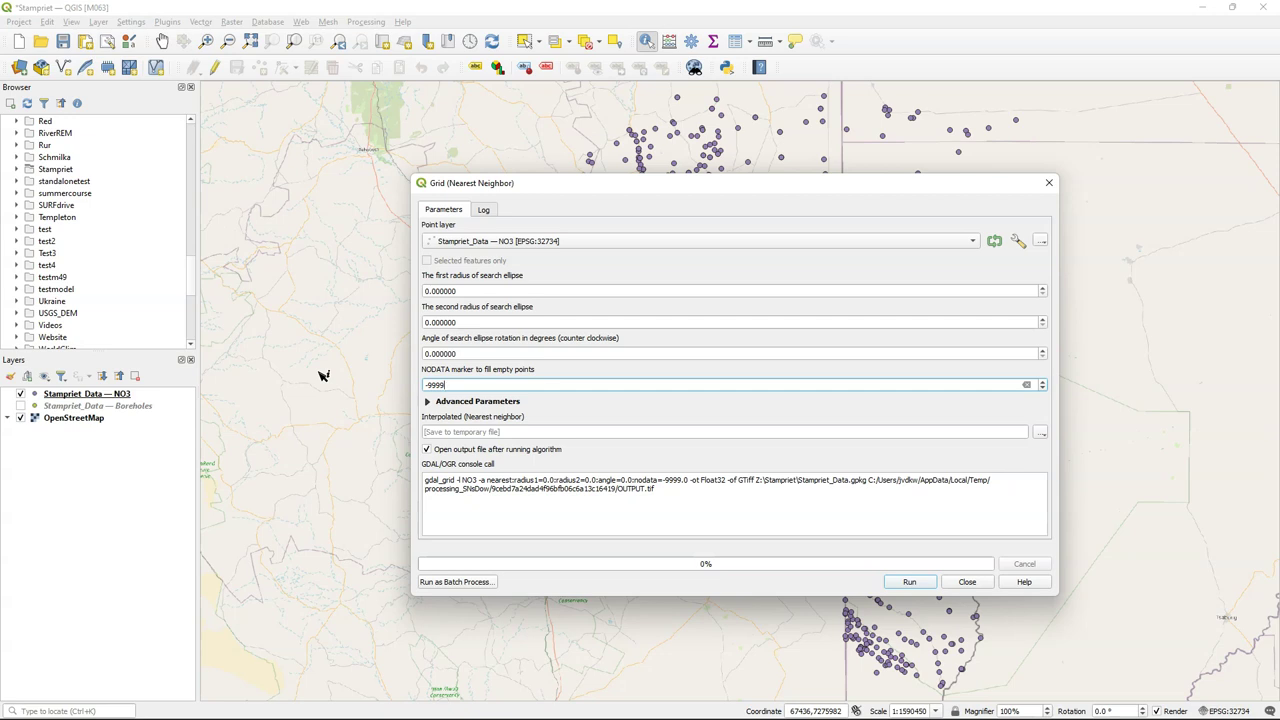
left_click(427, 401)
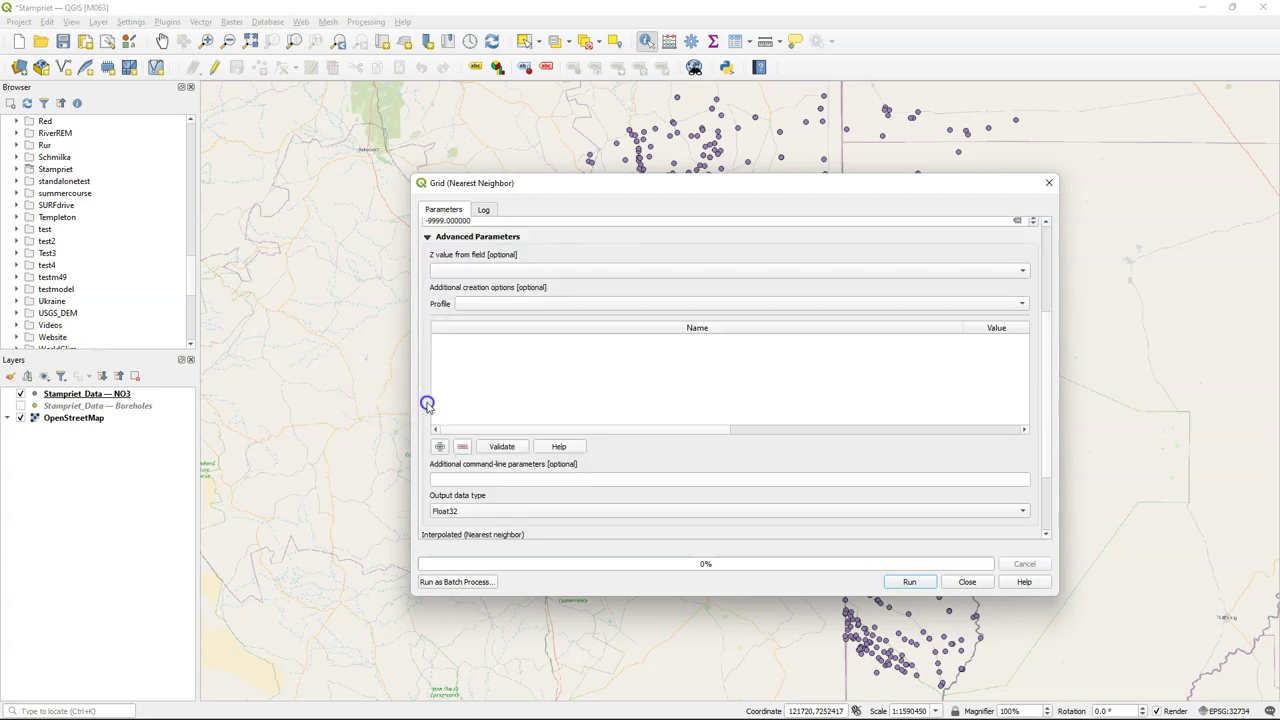
left_click(470, 271)
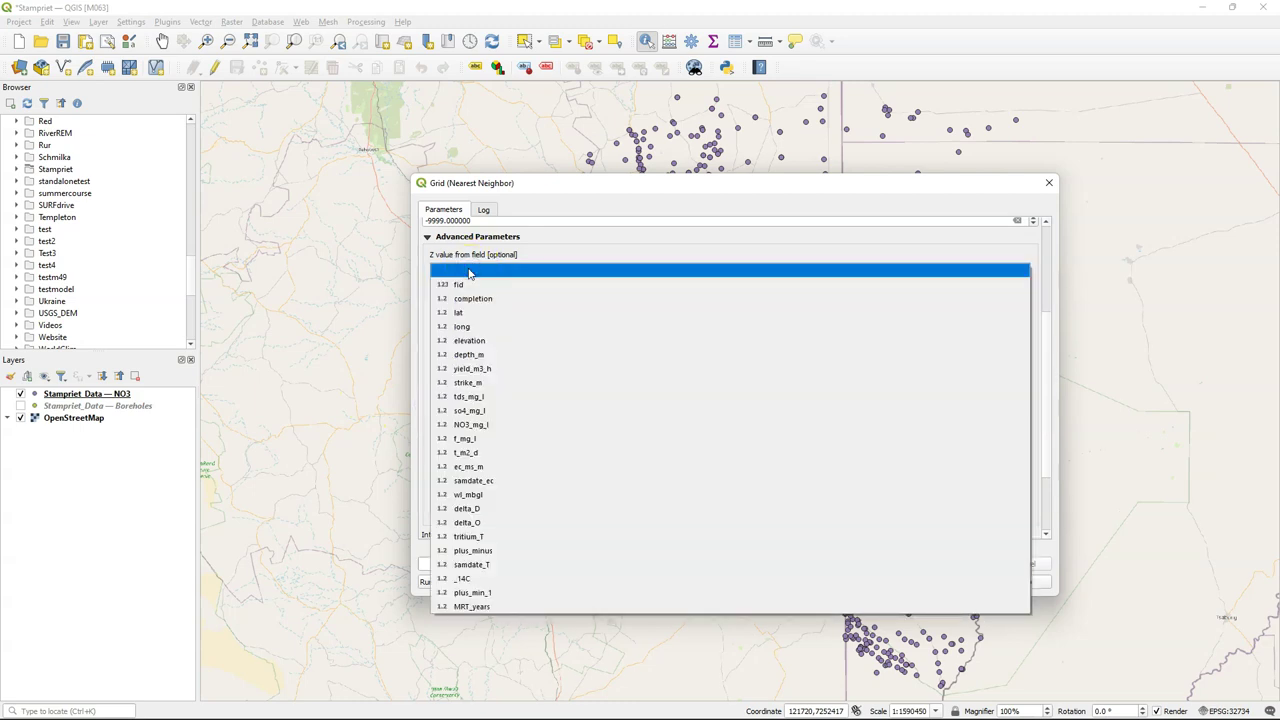
left_click(473, 426)
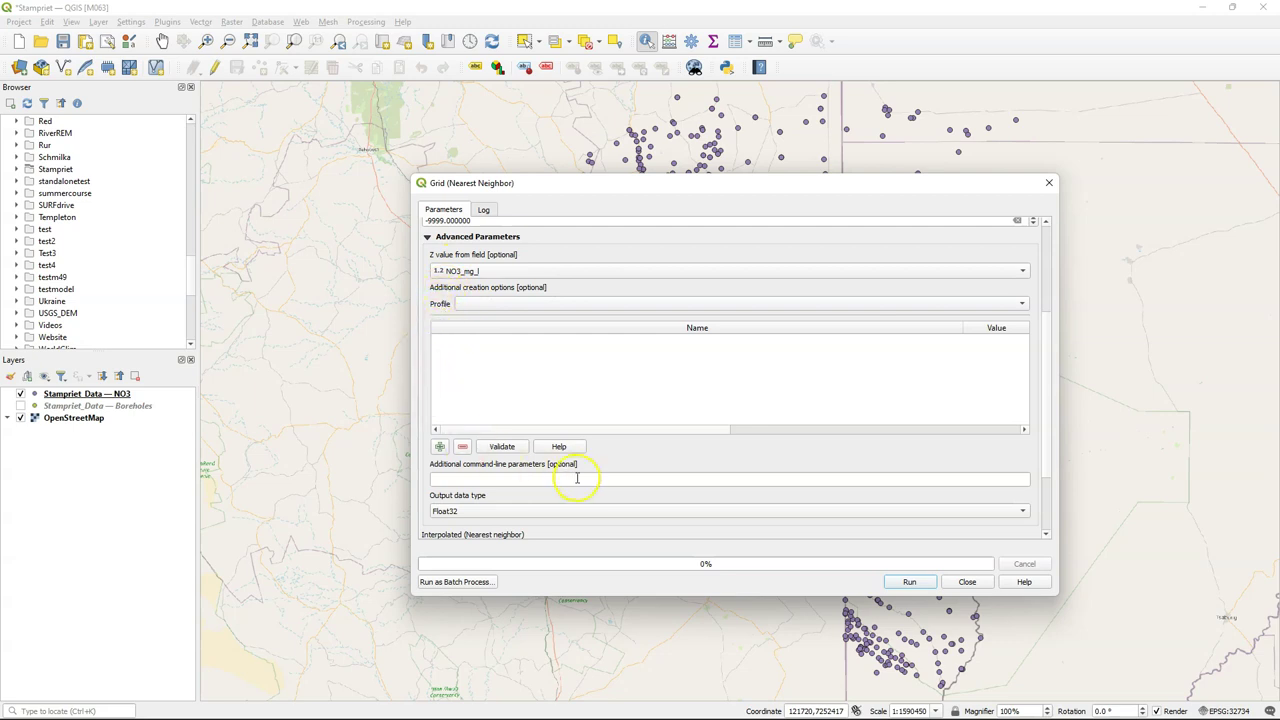
- Keep Float32 output, save to Z:/Stampriet/NO3_Thiessen.tif, and run the interpolation
left_click(485, 480)
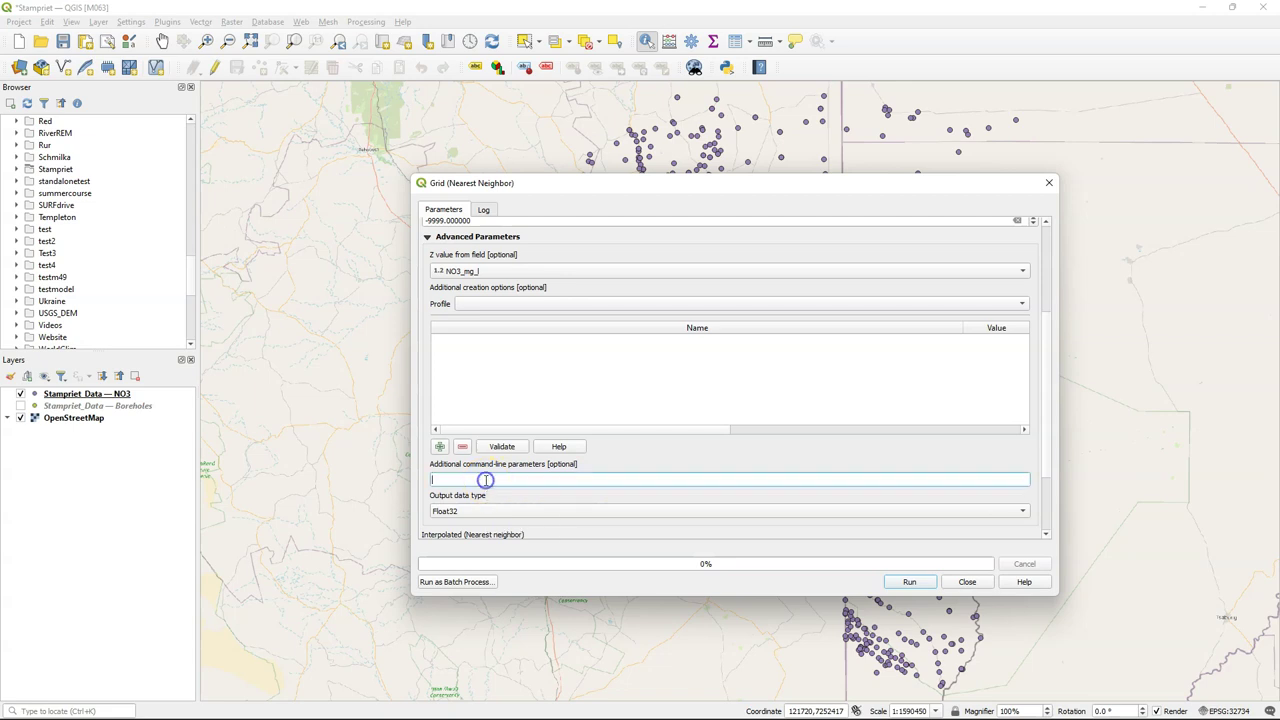
left_click_drag(1046, 440, 1036, 510)
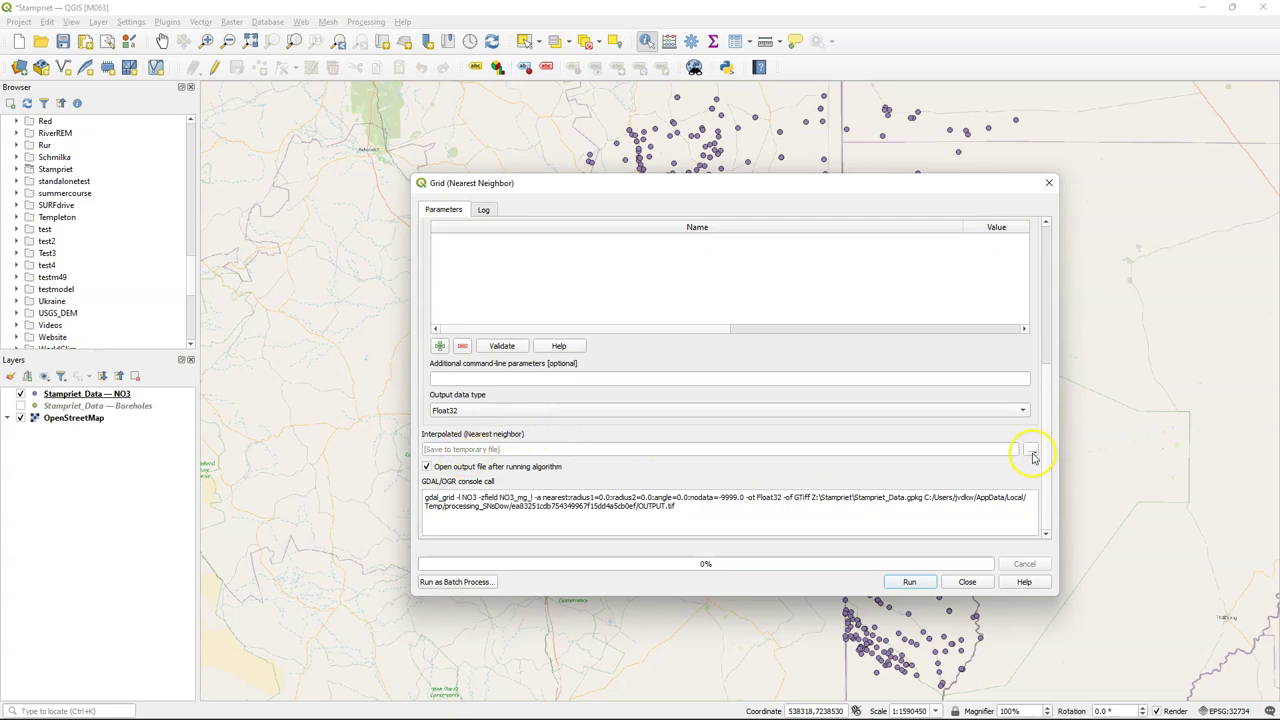
left_click(1021, 410)
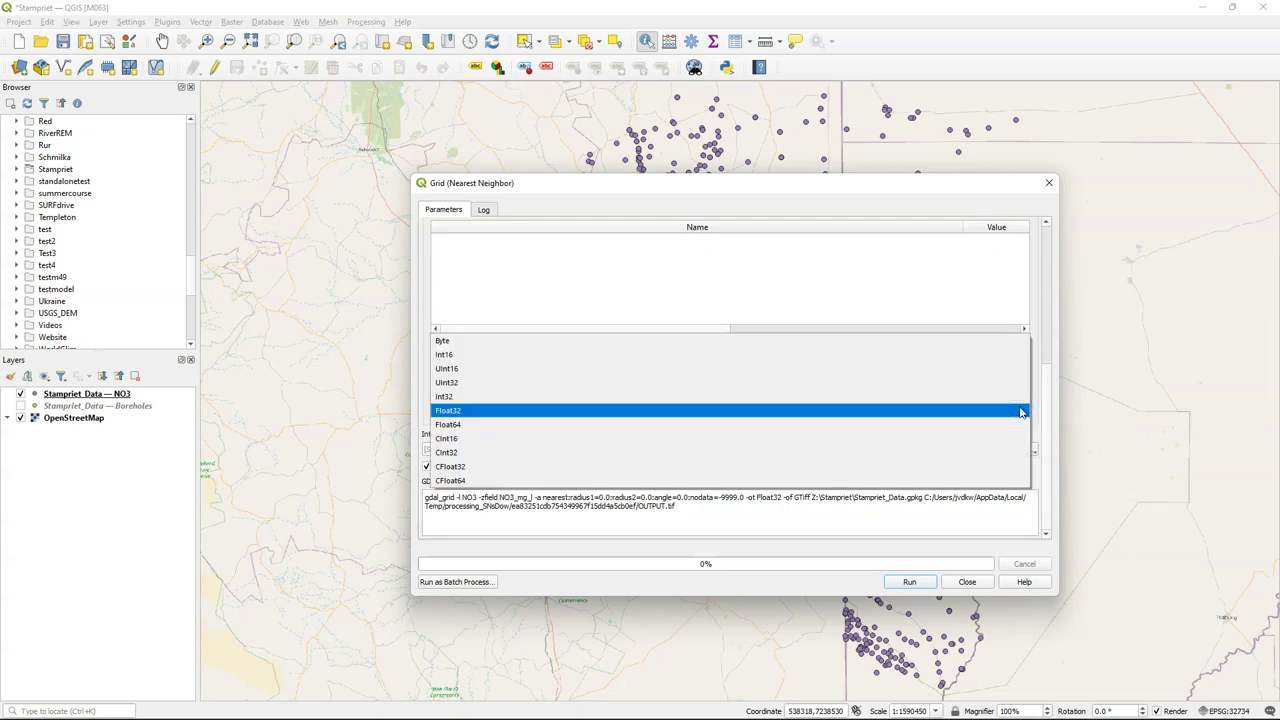
left_click(1021, 410)
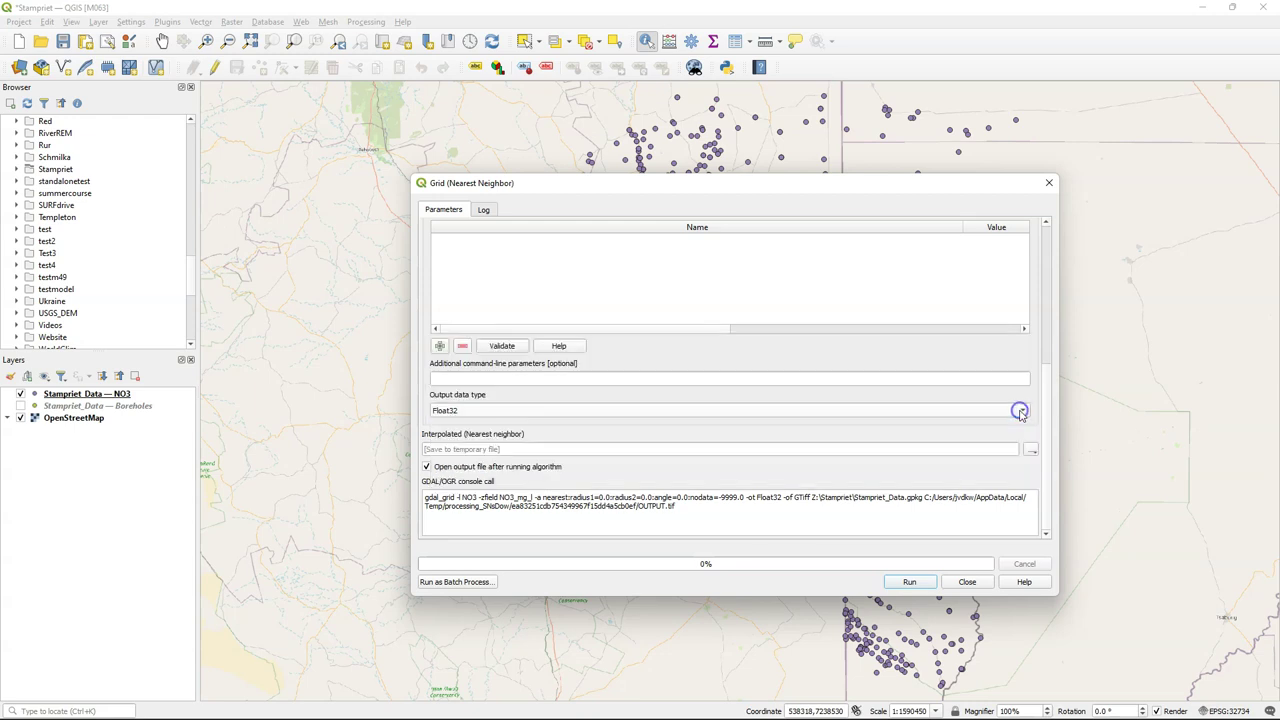
left_click(1032, 450)
left_click(1052, 482)
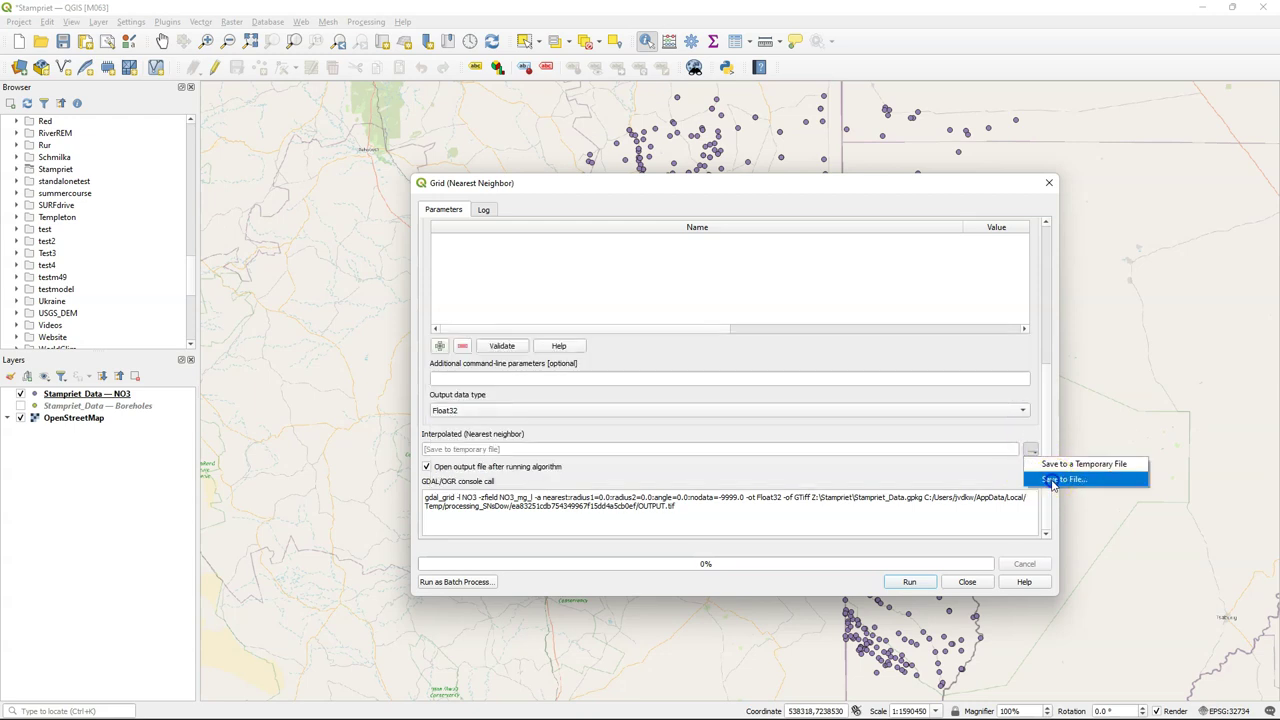
left_click(940, 483)
left_click(543, 505)
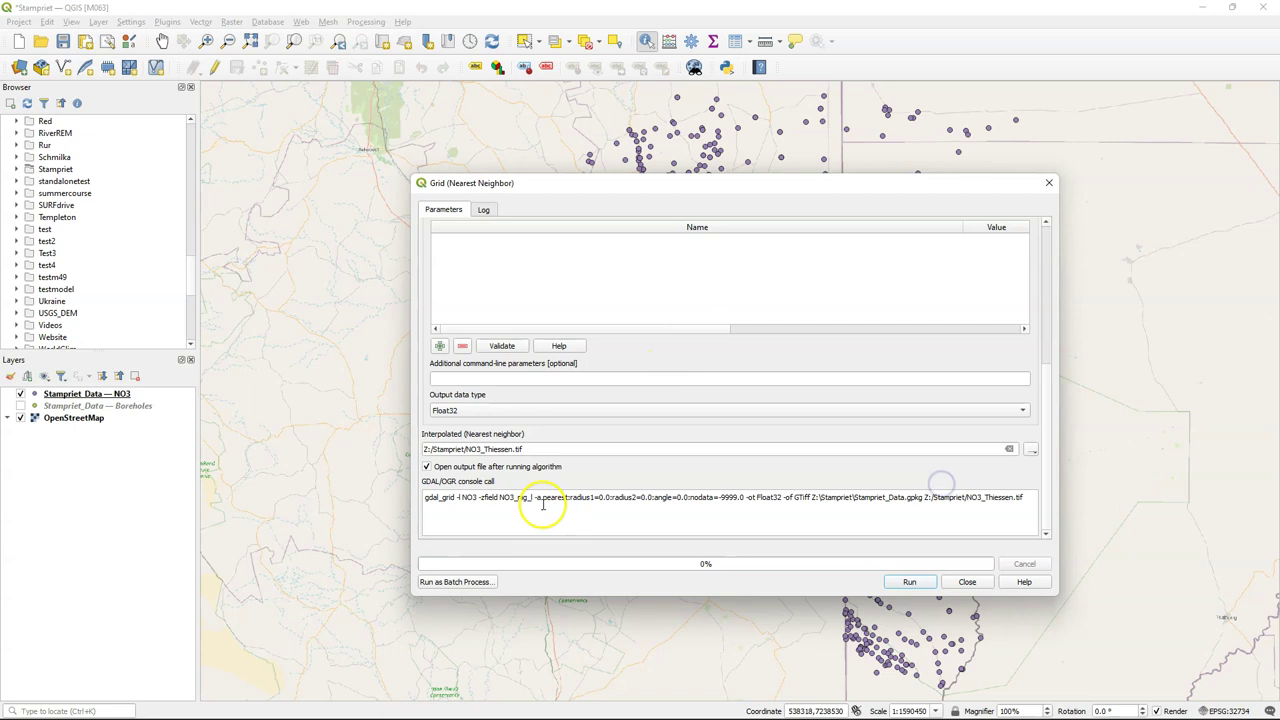
left_click(910, 582)
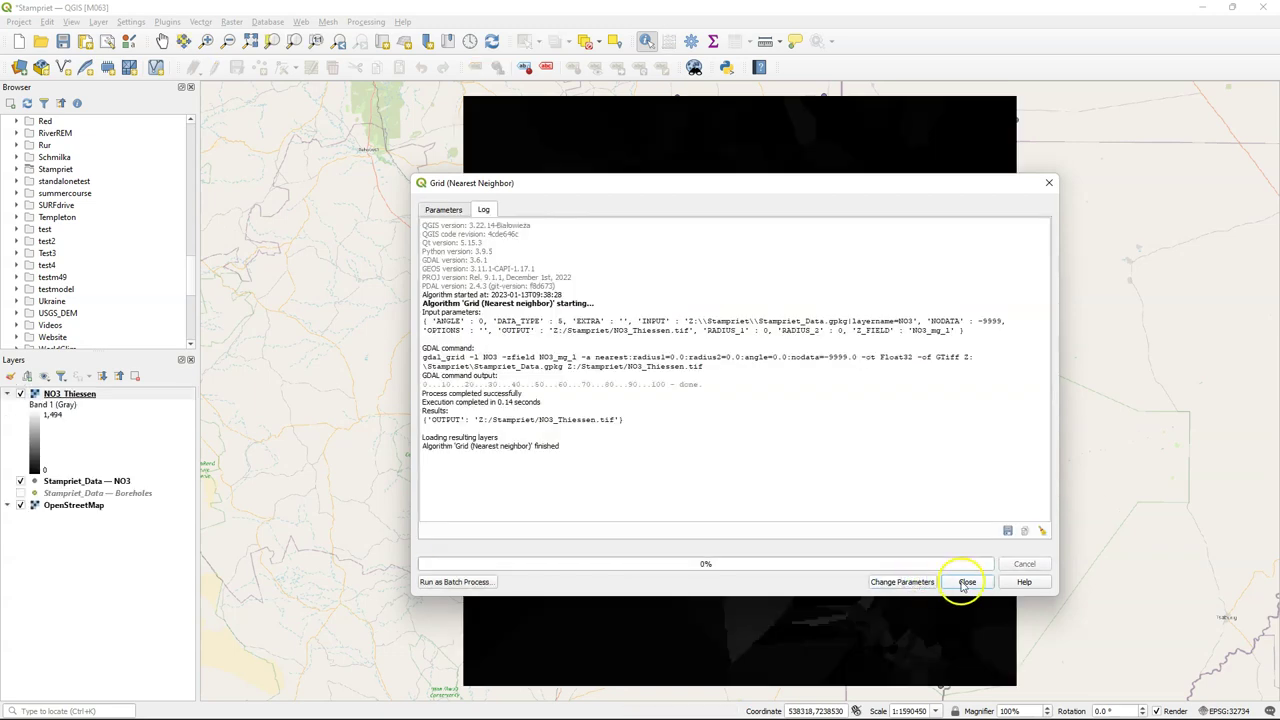
- Close the grid tool and switch NO3_Thiessen's renderer to Singleband pseudocolor
left_click(967, 582)
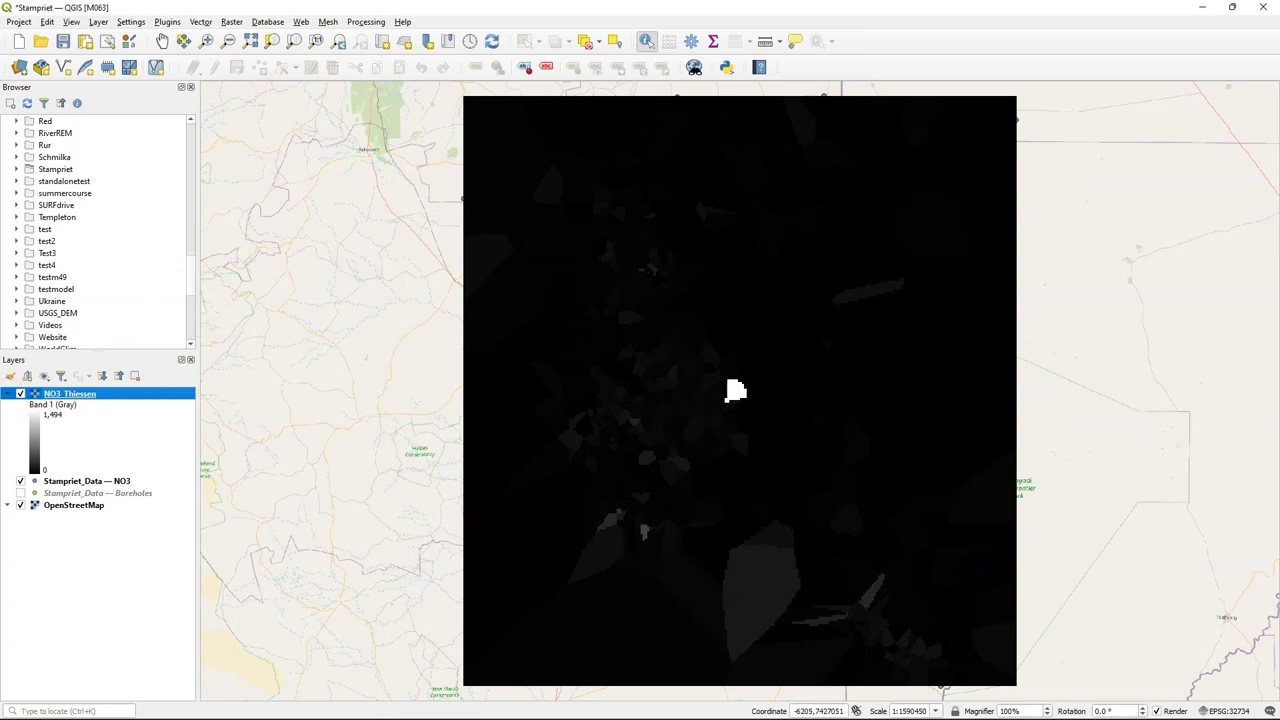
left_click(10, 375)
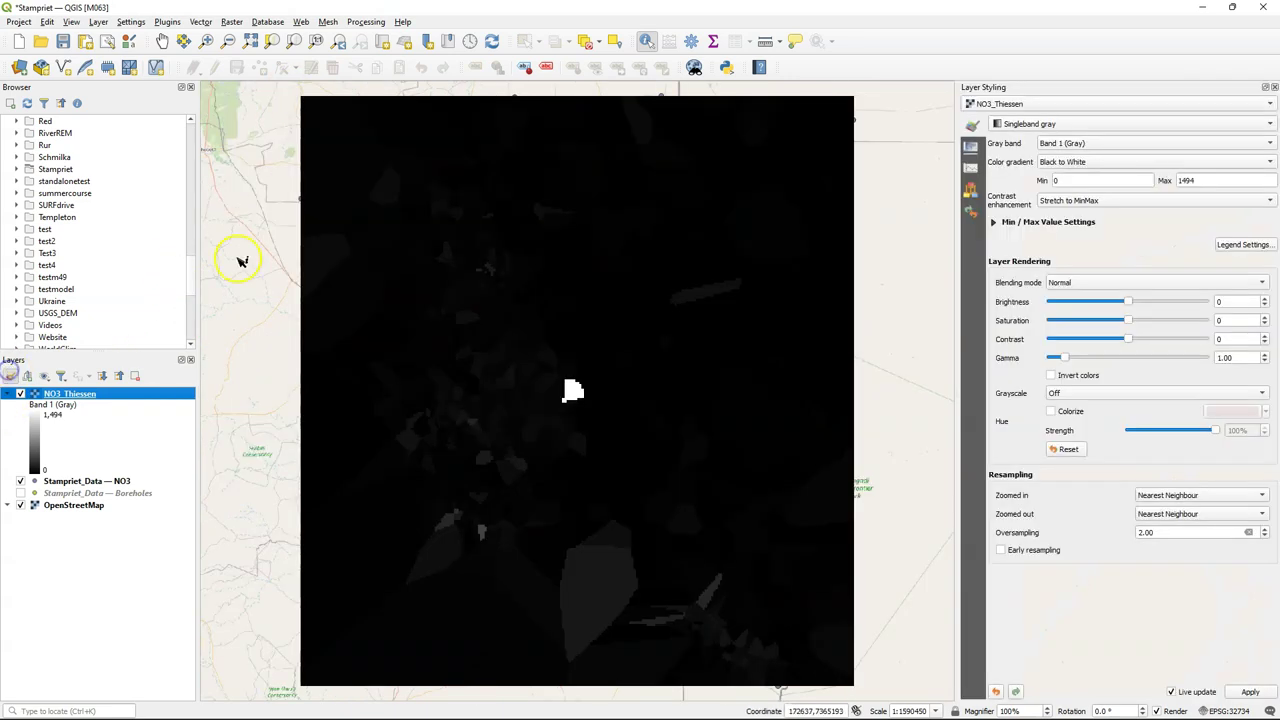
left_click(1015, 124)
left_click(1017, 137)
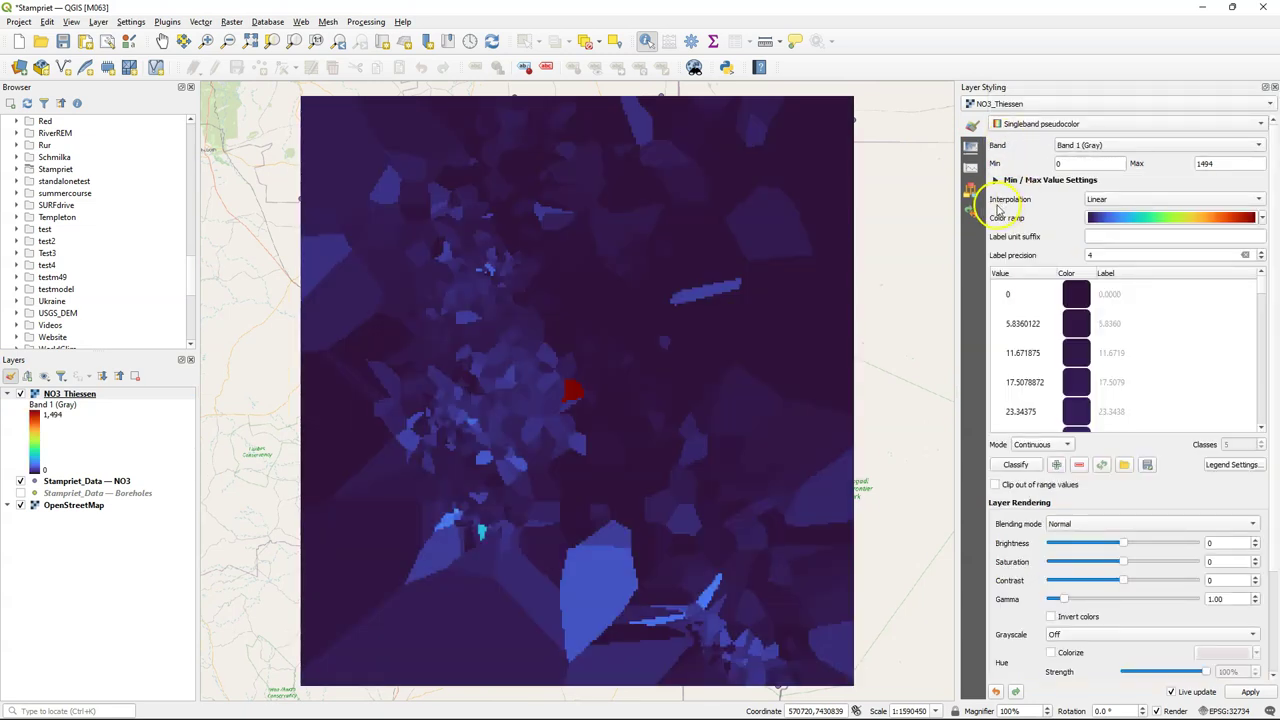
- Stretch by a 2–98% cumulative count cut and apply the Reds colour ramp
left_click(1263, 218)
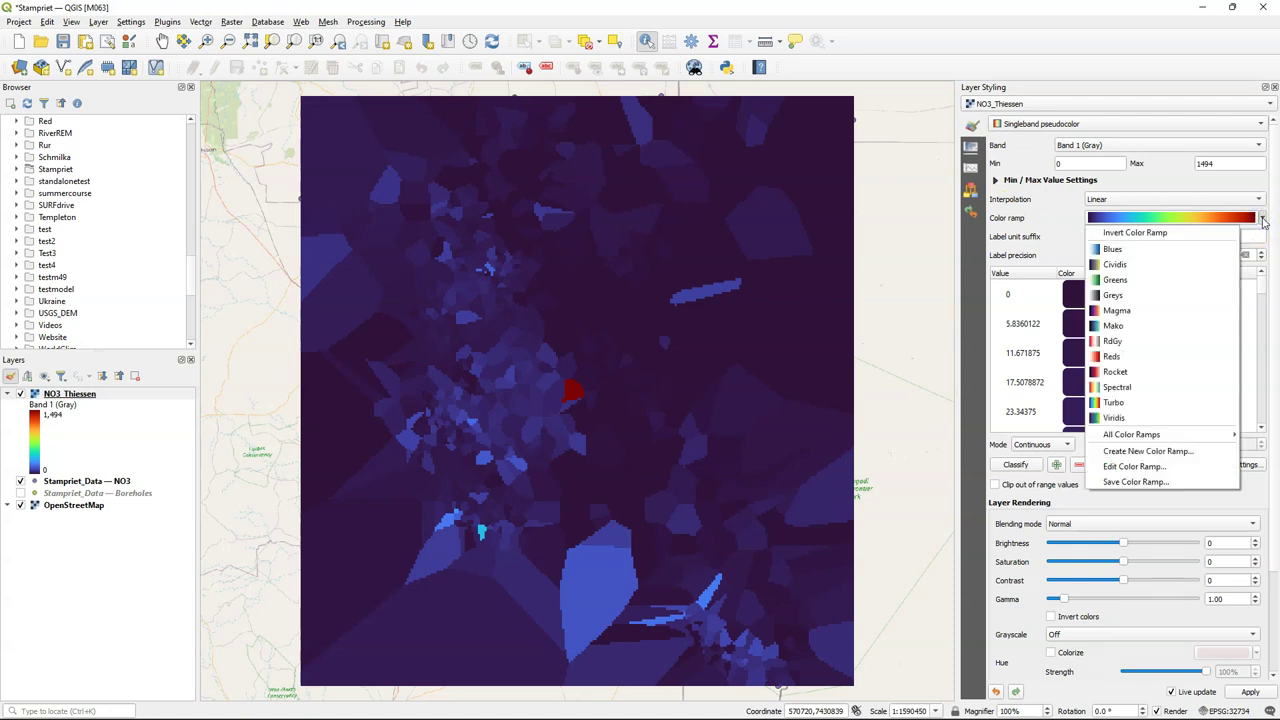
left_click(1263, 219)
left_click(995, 180)
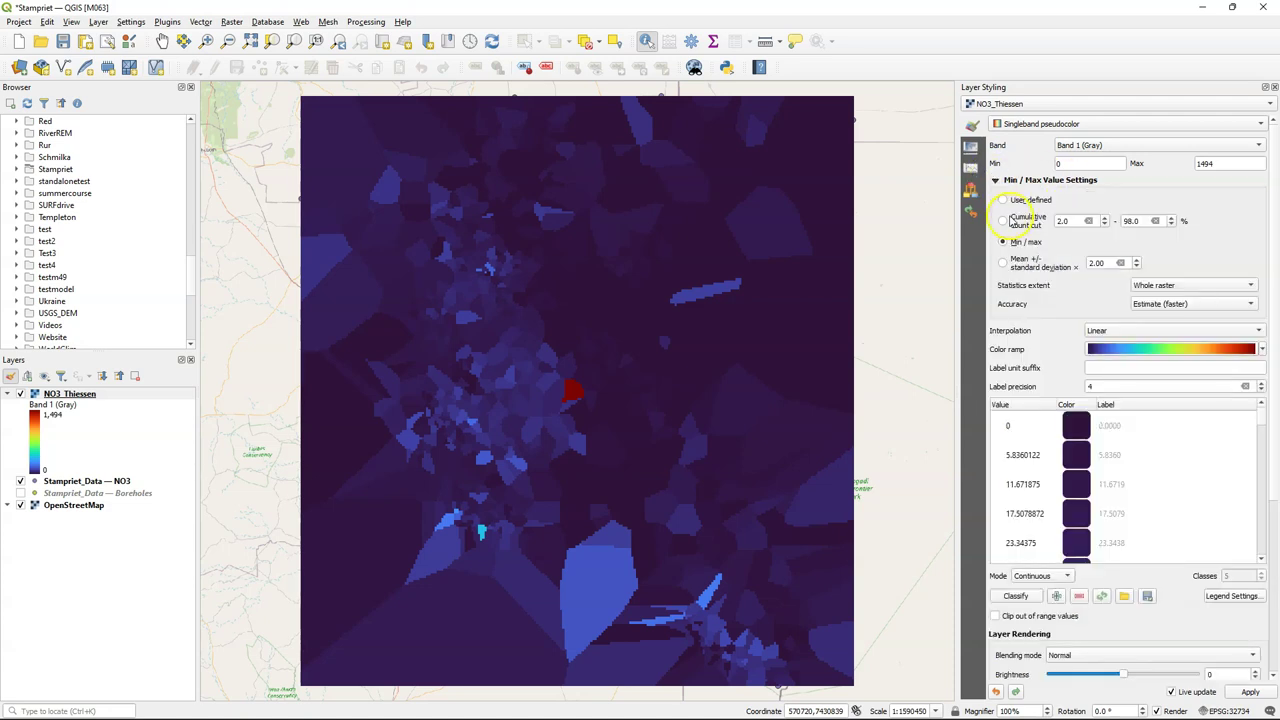
left_click(1002, 264)
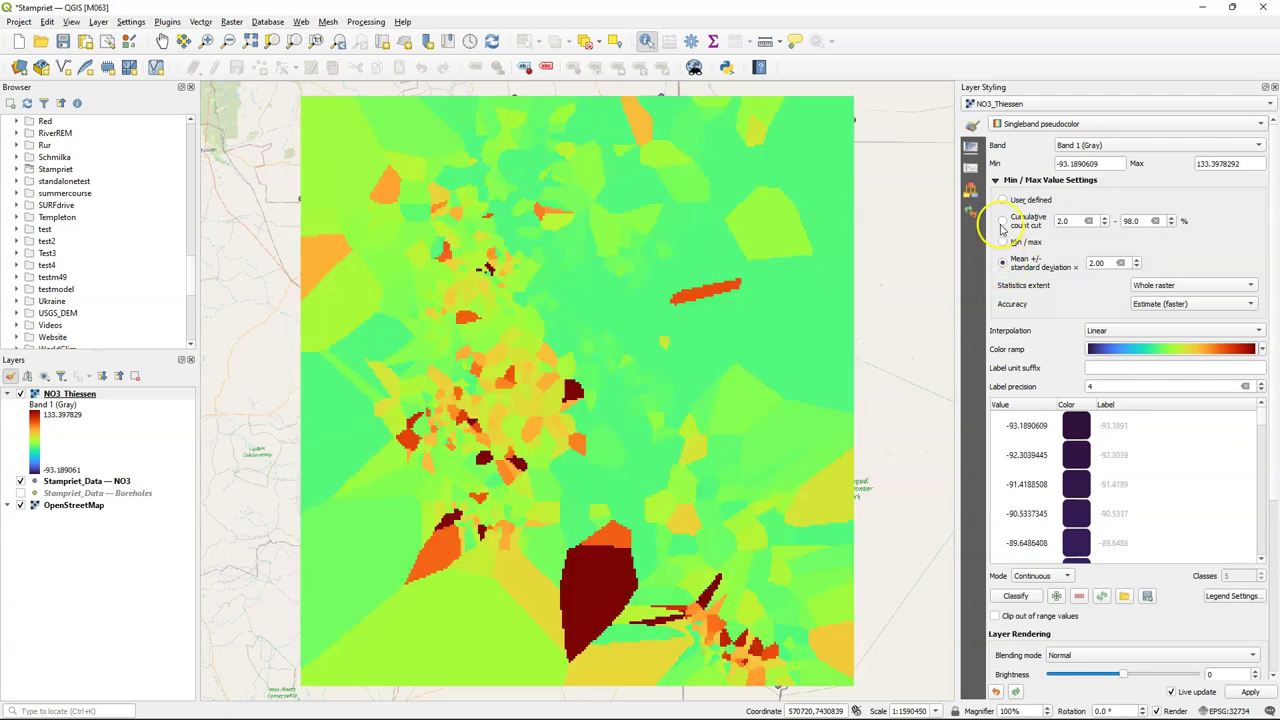
left_click(1002, 221)
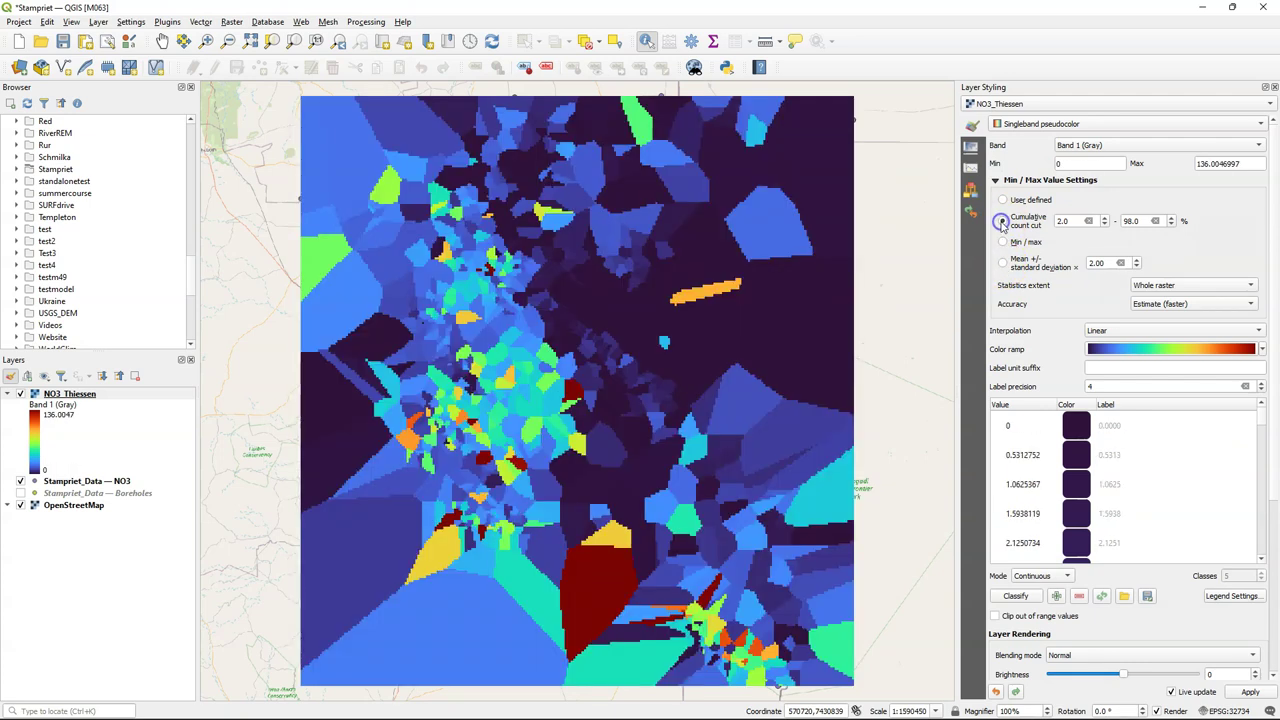
left_click(1262, 350)
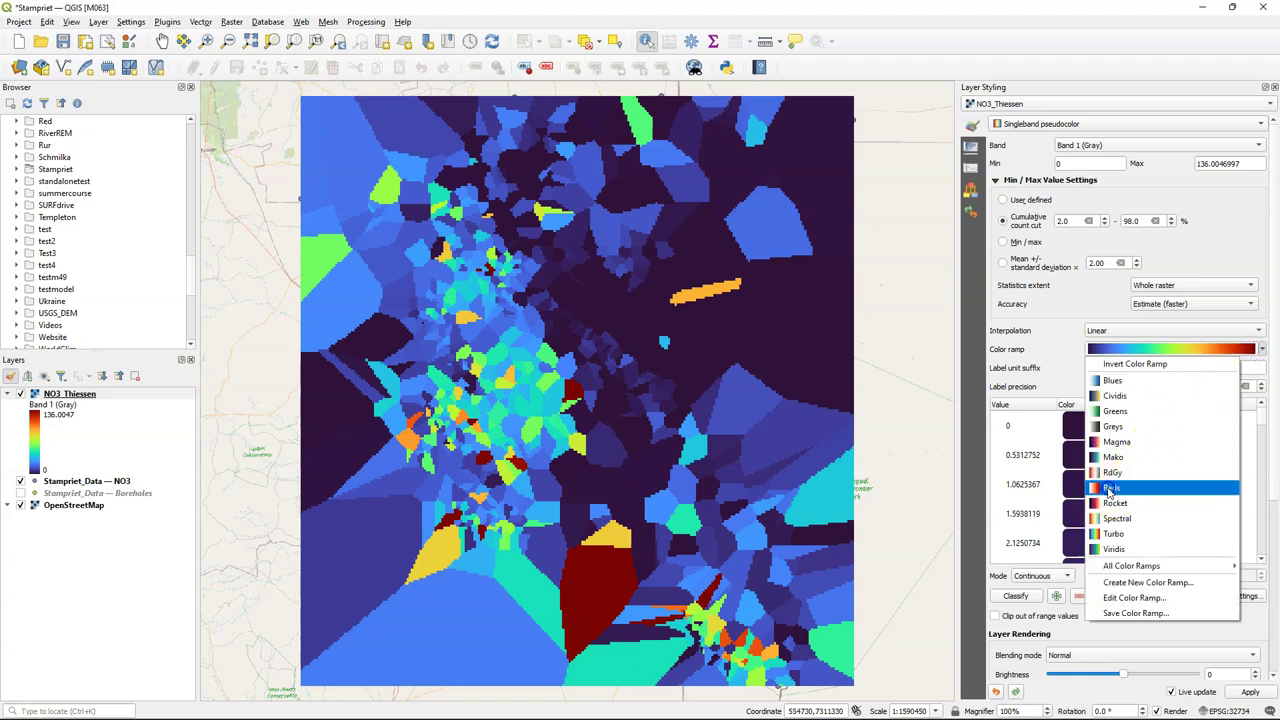
left_click(1109, 489)
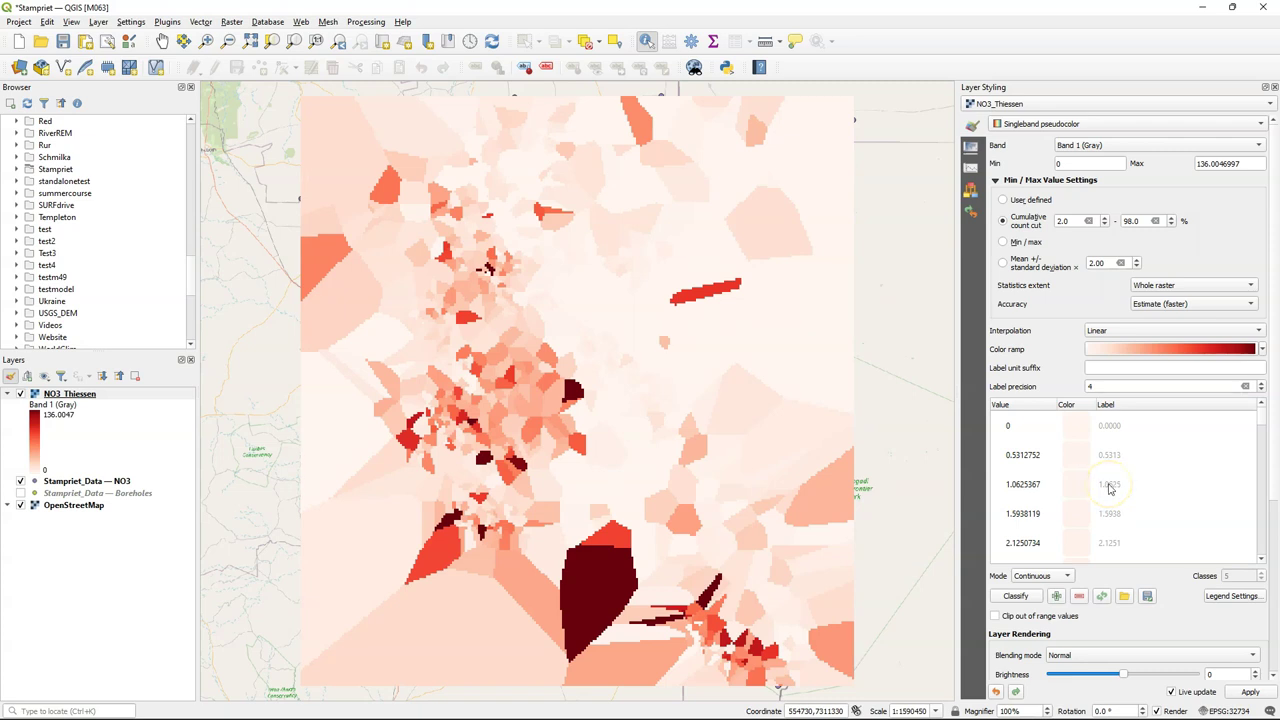
left_click(229, 23)
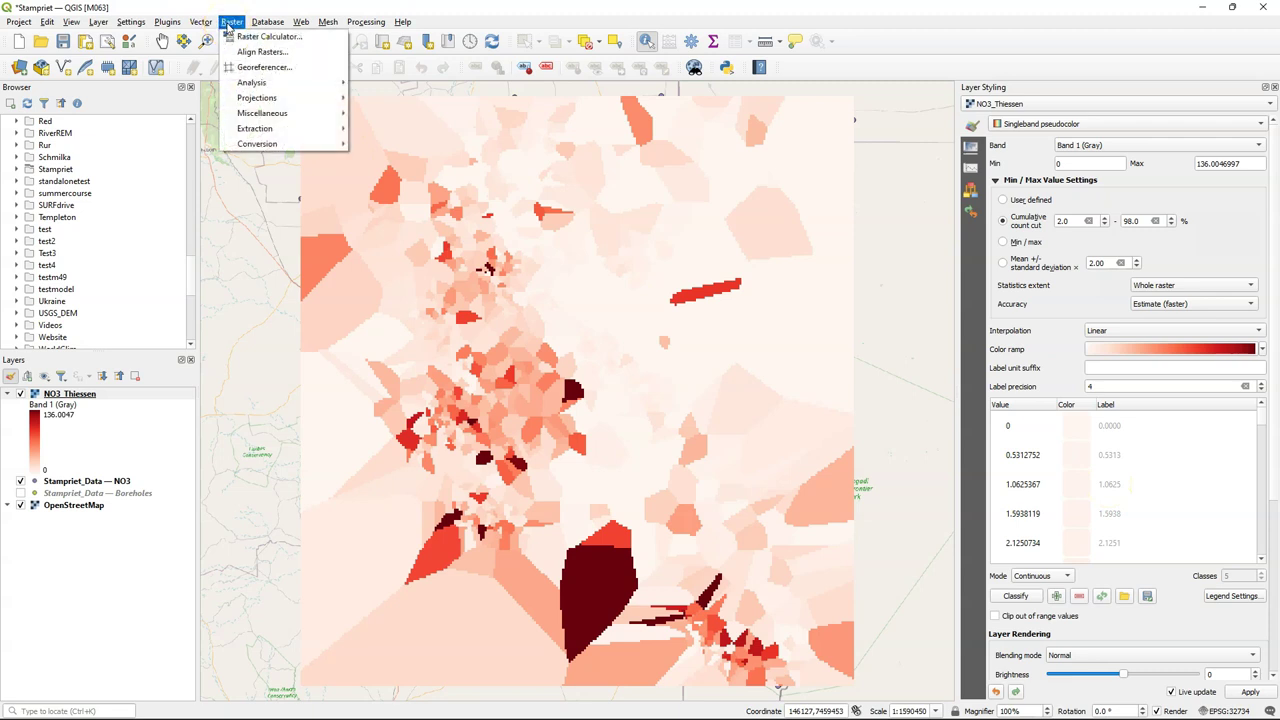
mouse_move(255, 82)
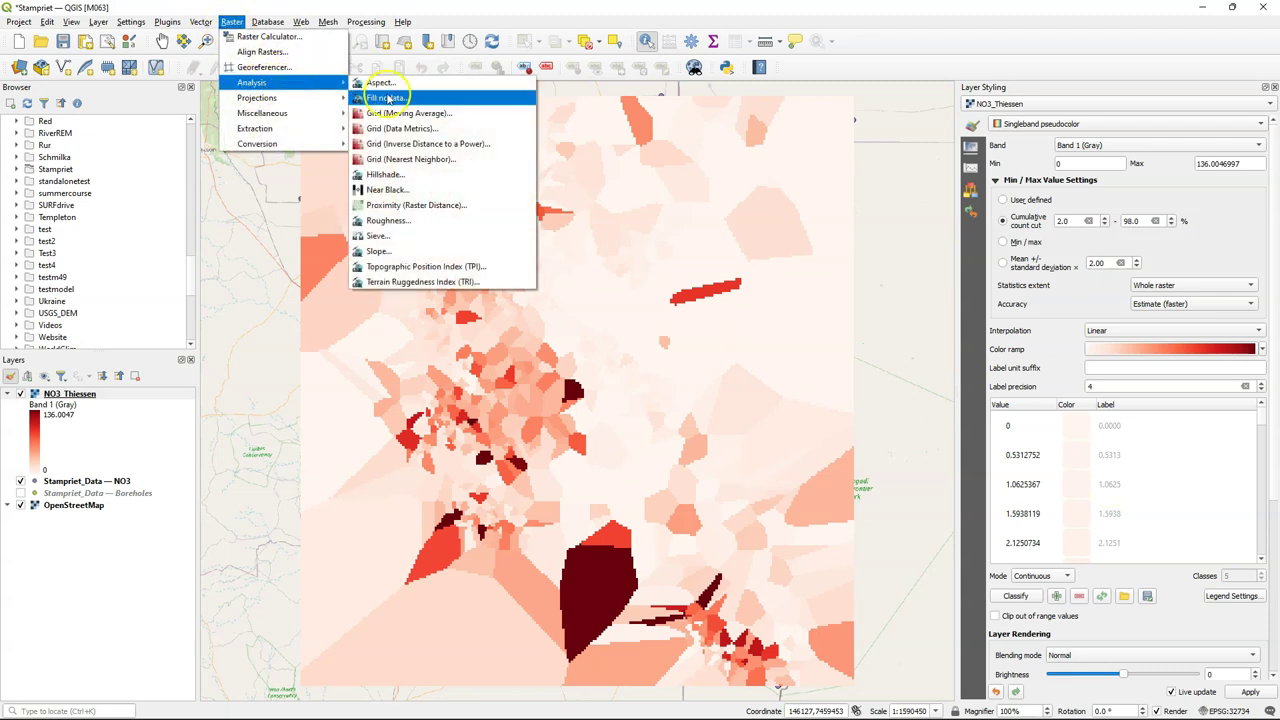
left_click(440, 143)
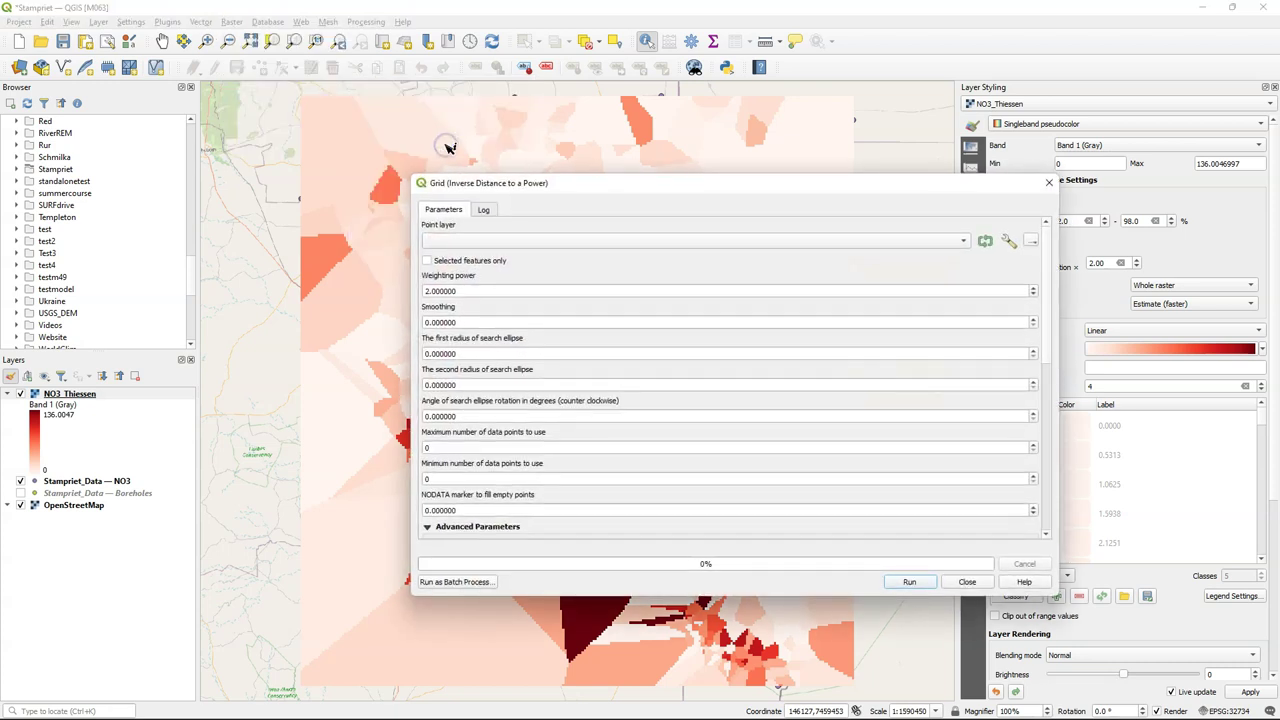
left_click(445, 243)
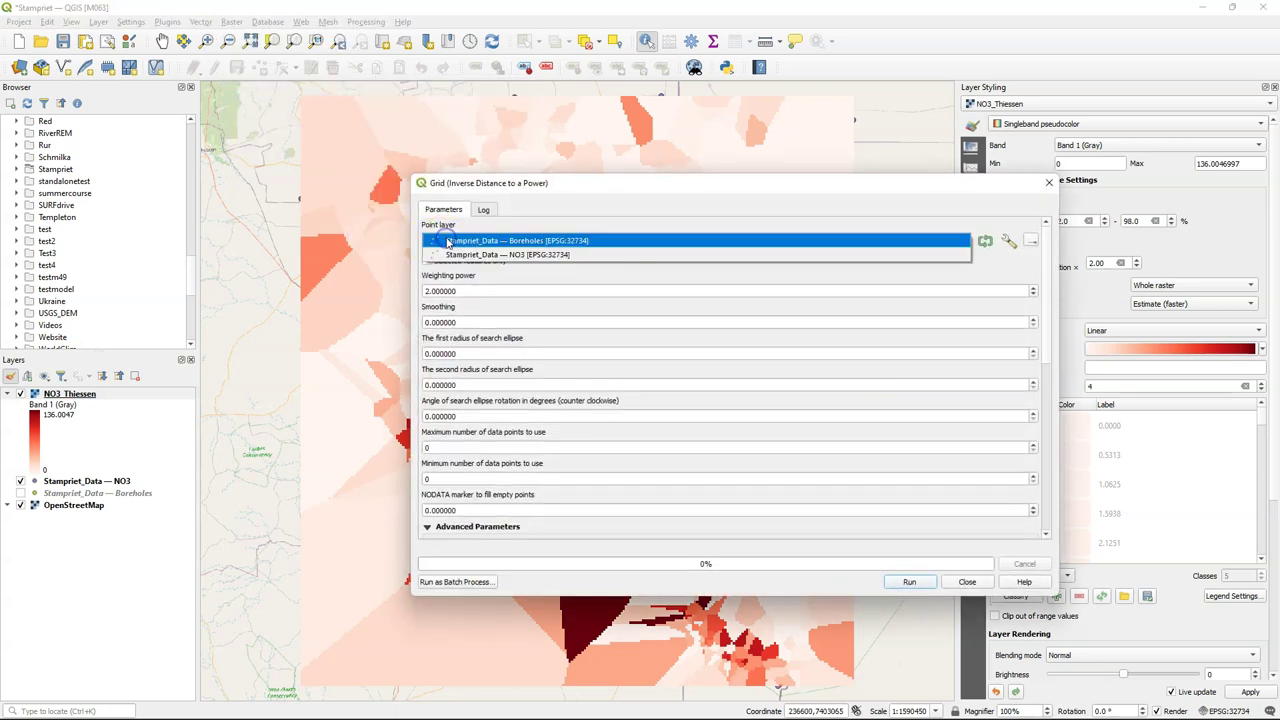
left_click(503, 256)
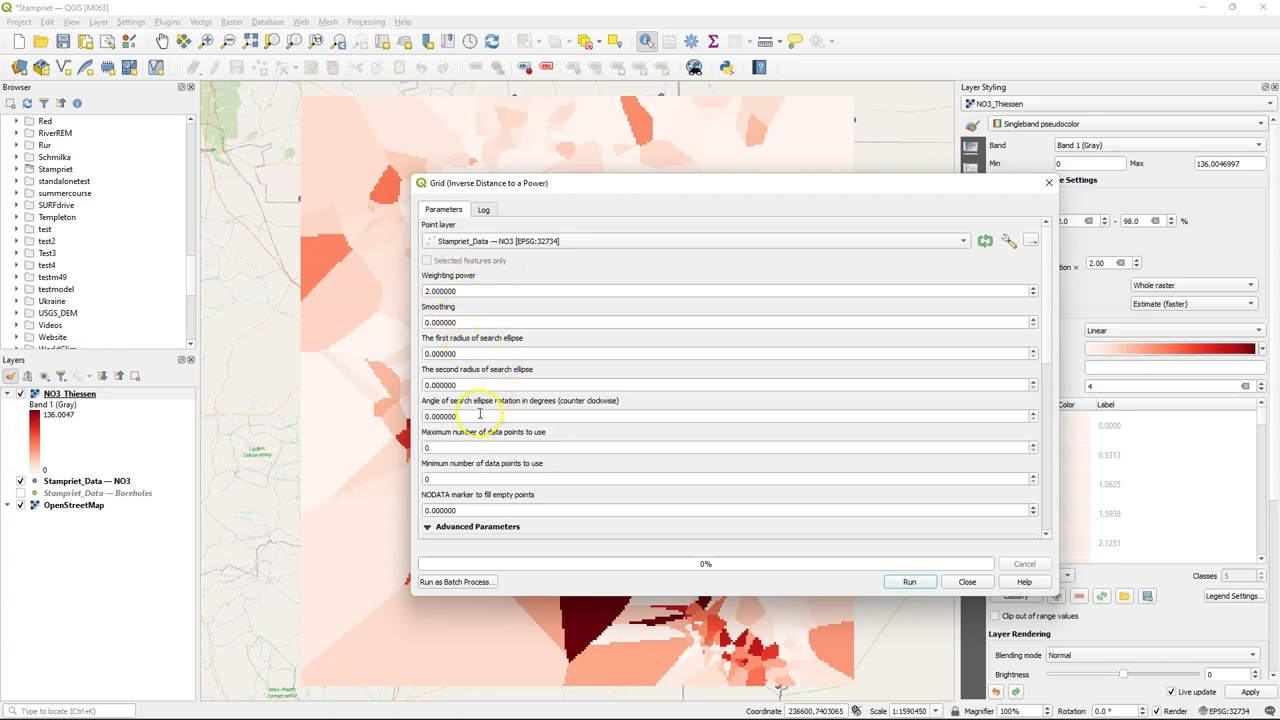
left_click_drag(1049, 309, 1011, 380)
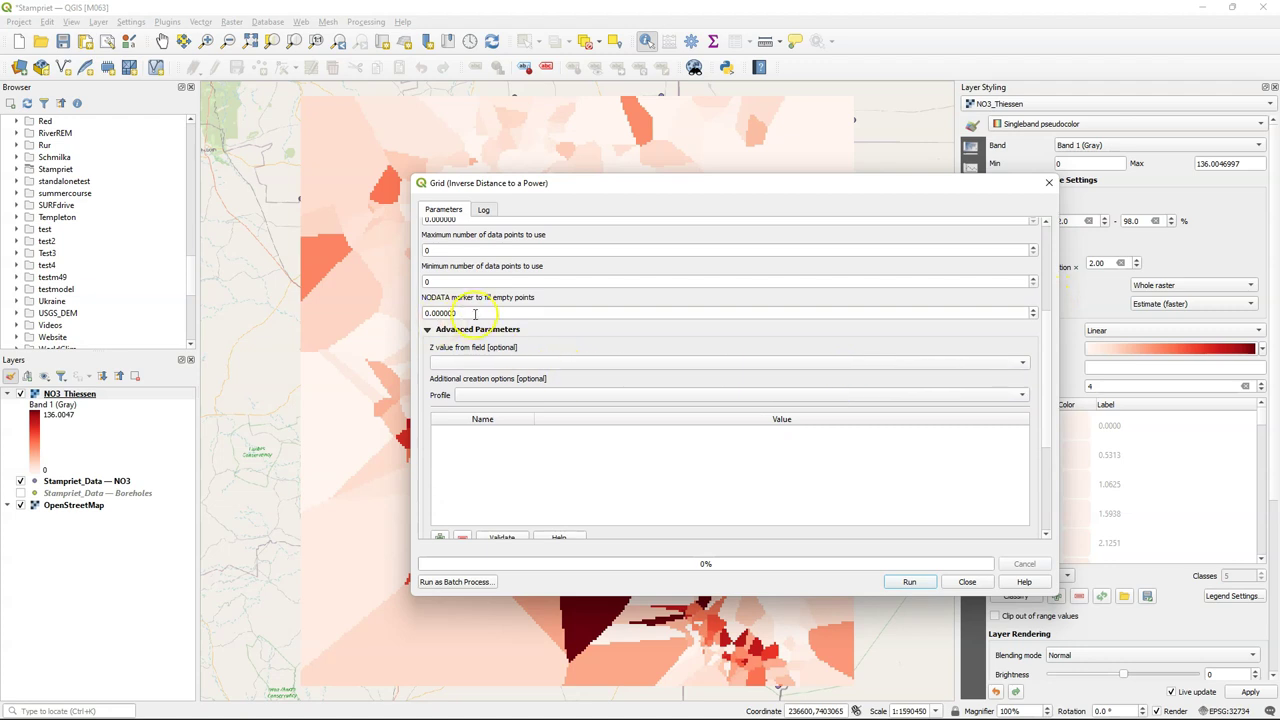
double_click(440, 313)
type("-99")
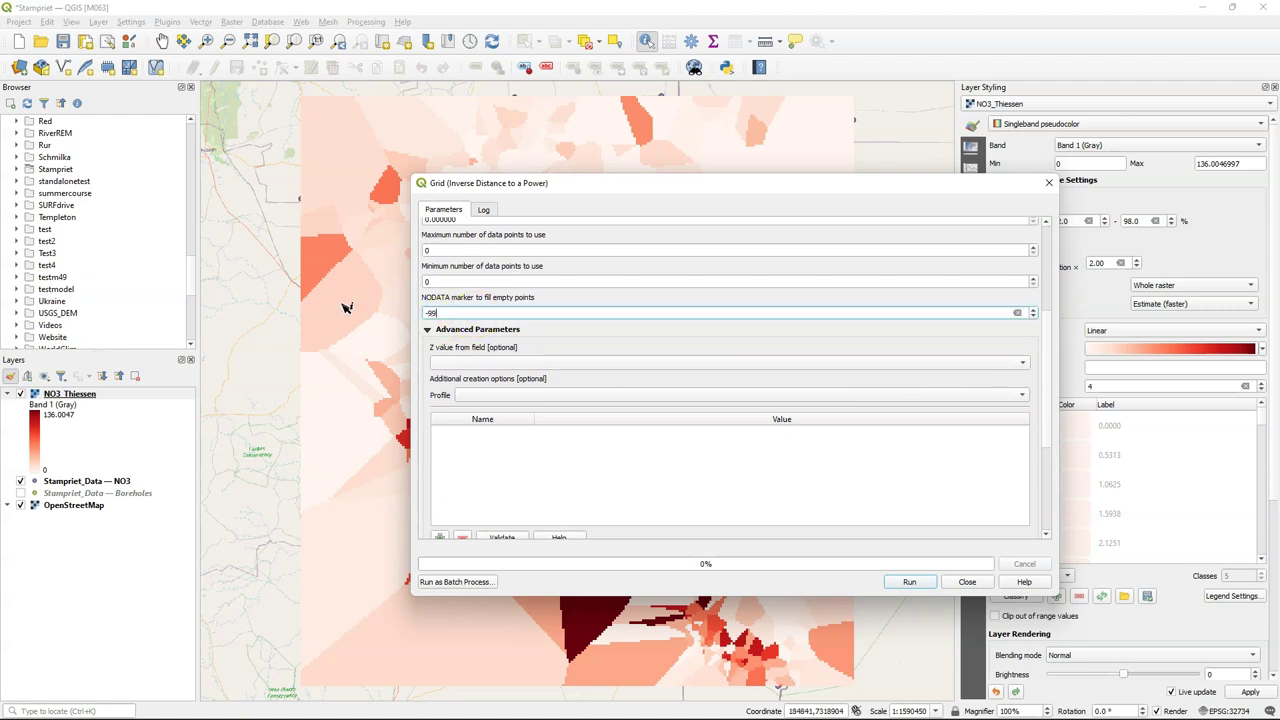
type("99")
left_click(483, 363)
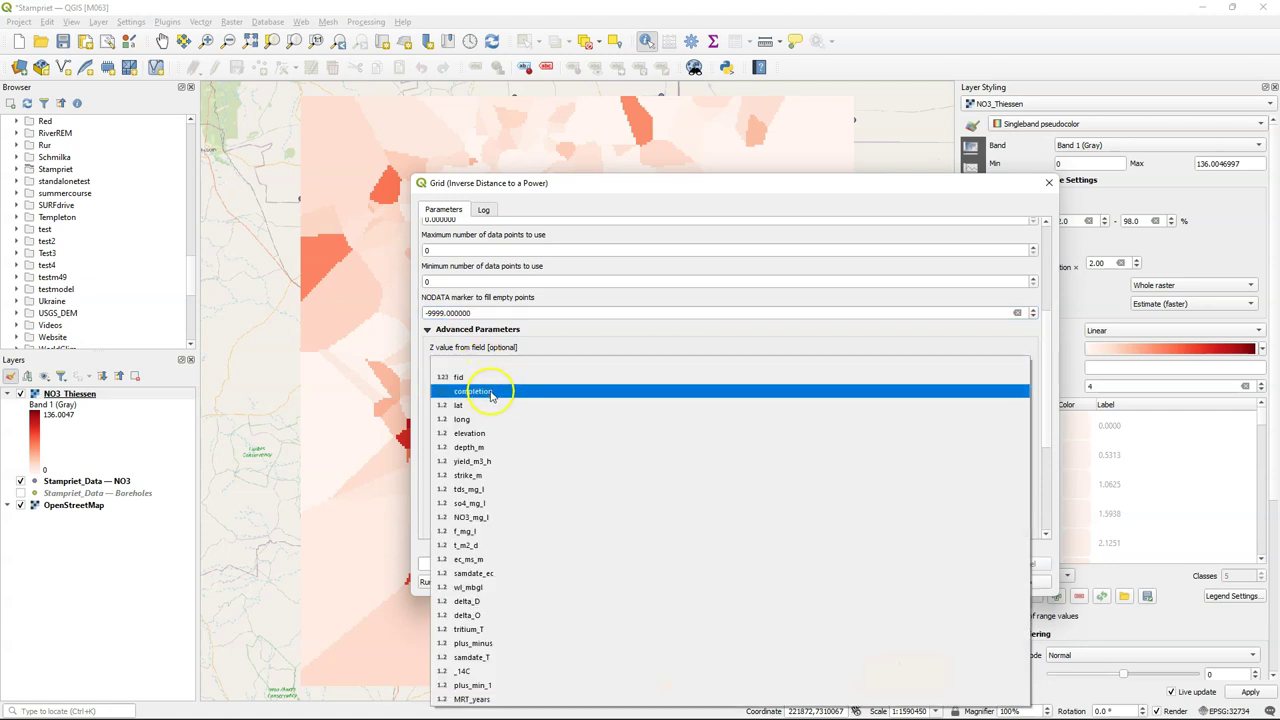
left_click(481, 519)
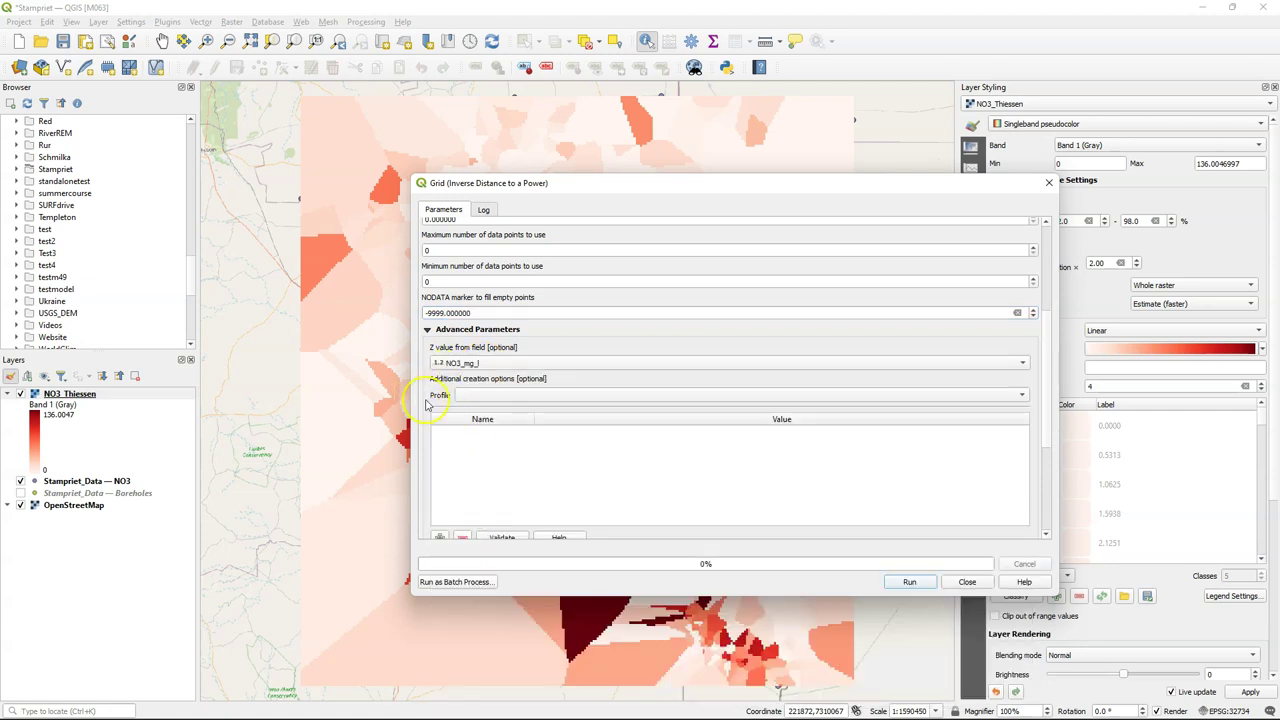
left_click_drag(1047, 392, 1049, 449)
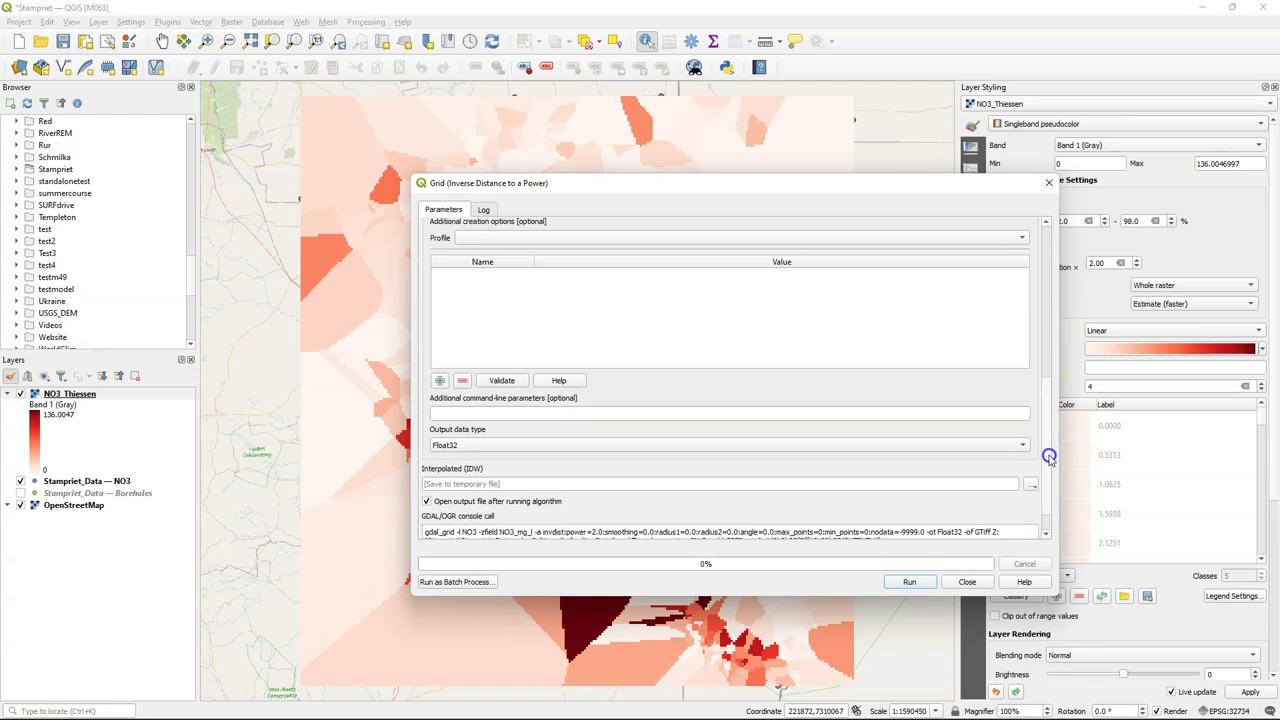
left_click_drag(1049, 457, 1033, 274)
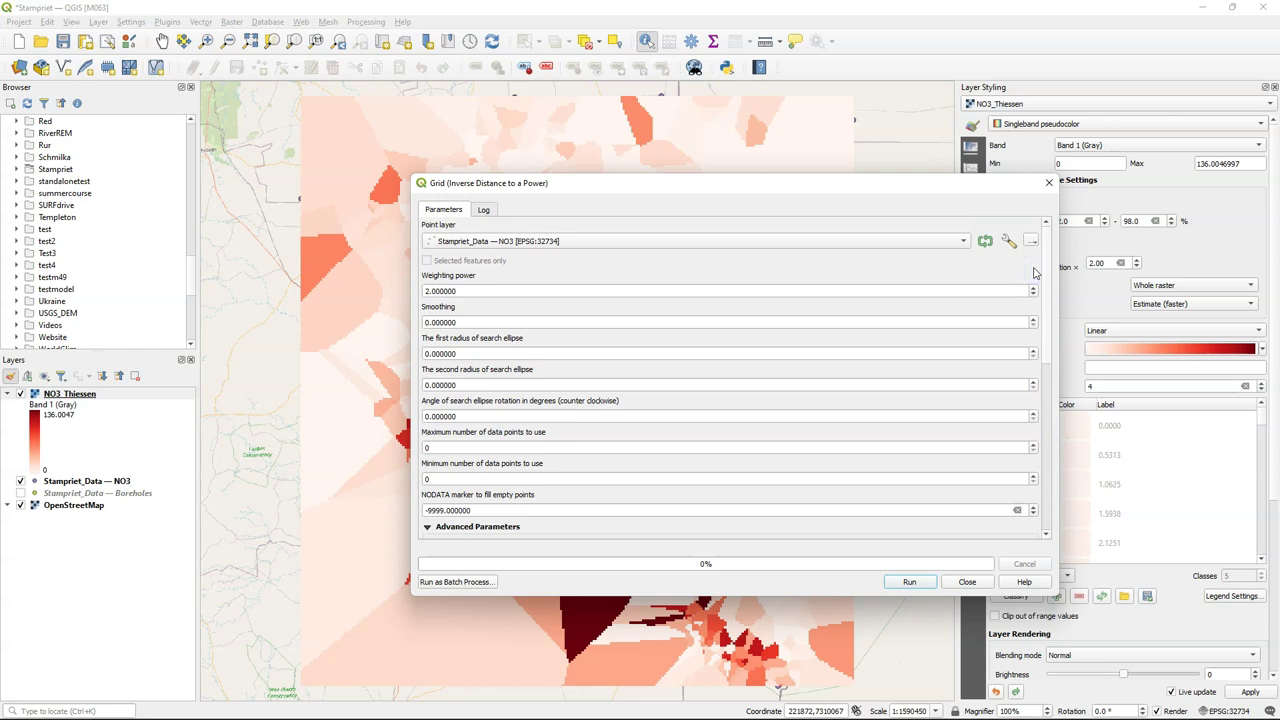
- Close the IDW tool and reopen IDW interpolation from the Processing Toolbox's Interpolation group
left_click(1047, 184)
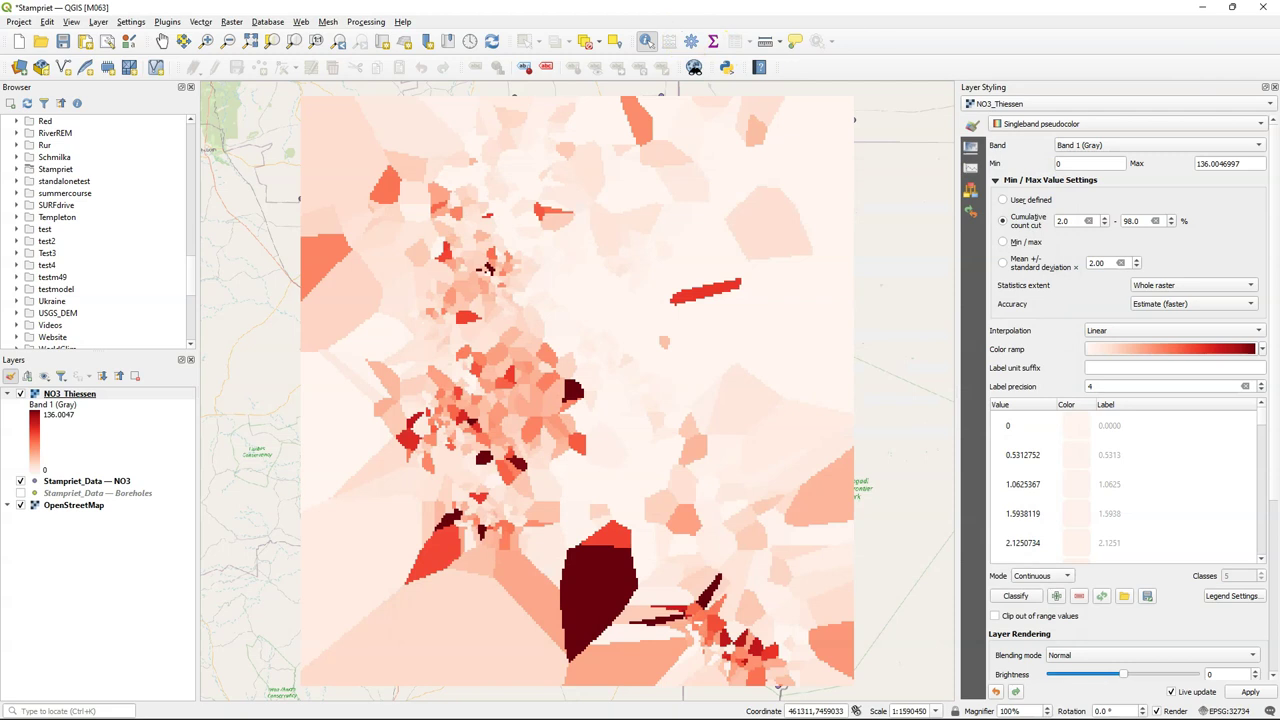
left_click(691, 41)
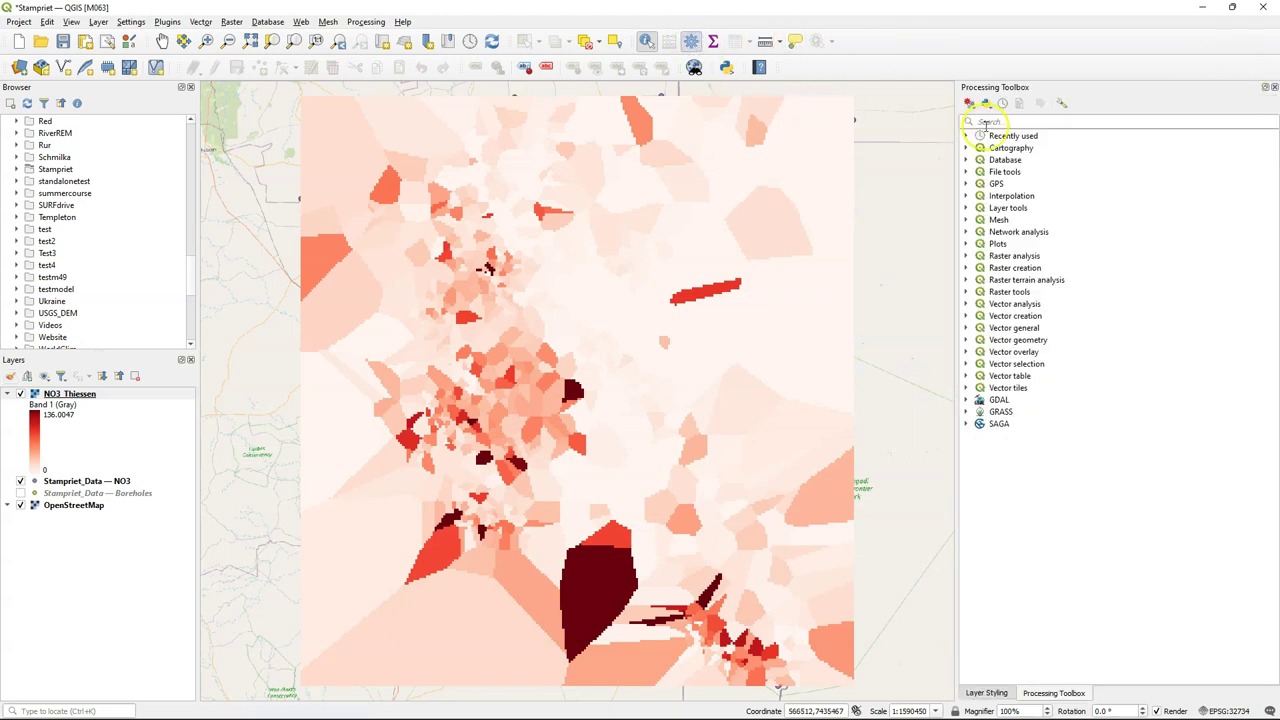
left_click(966, 196)
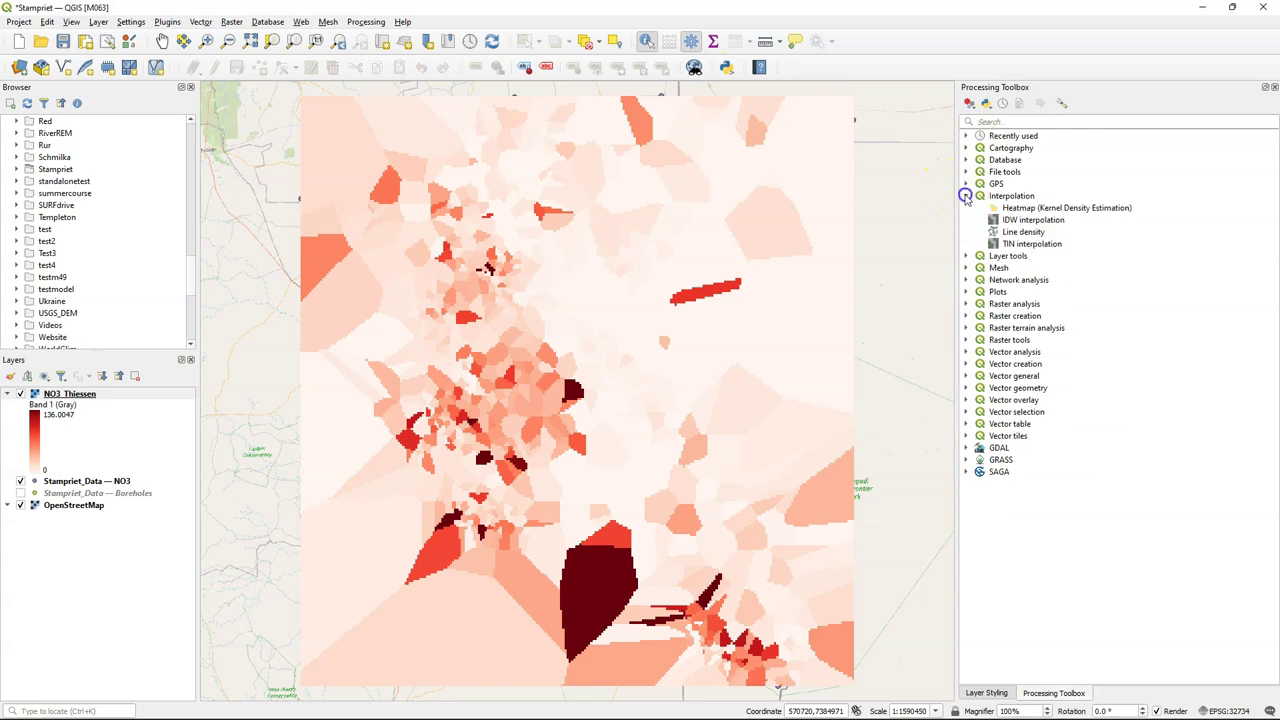
left_click(1030, 220)
double_click(1040, 226)
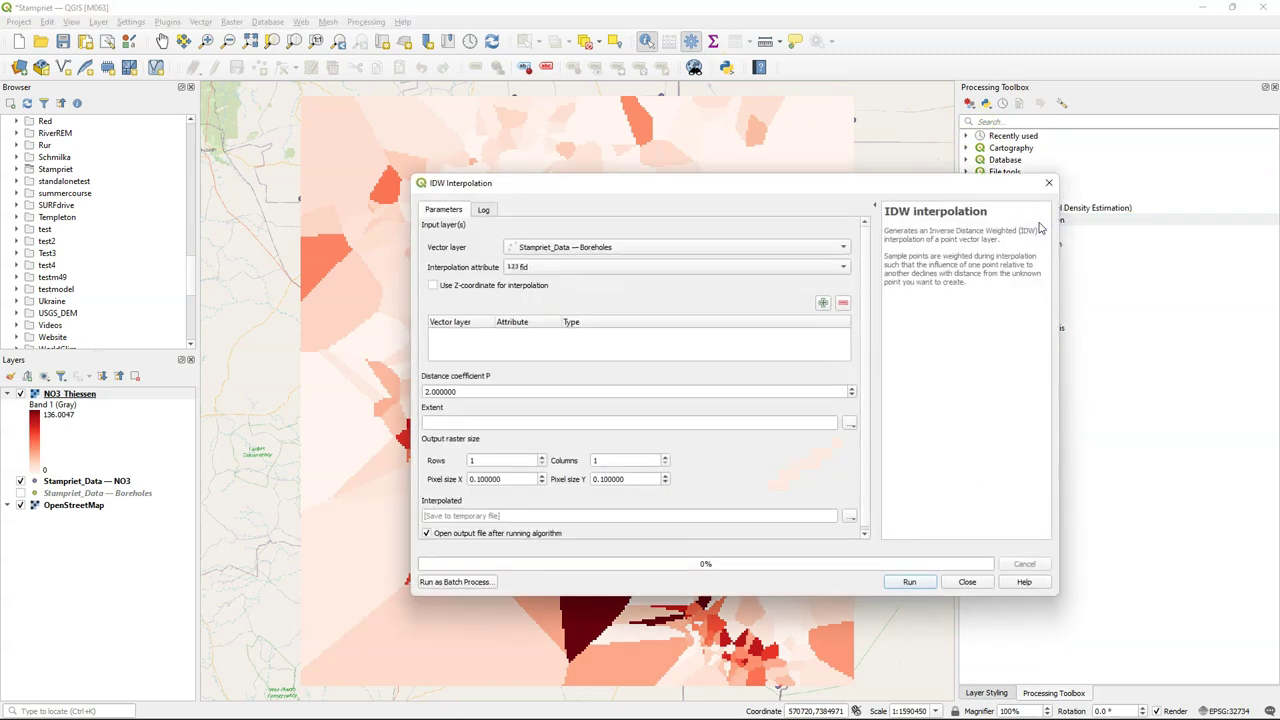
- Add the Stampriet_Data — NO3 layer's NO3_mg_l attribute as the input points
left_click(519, 268)
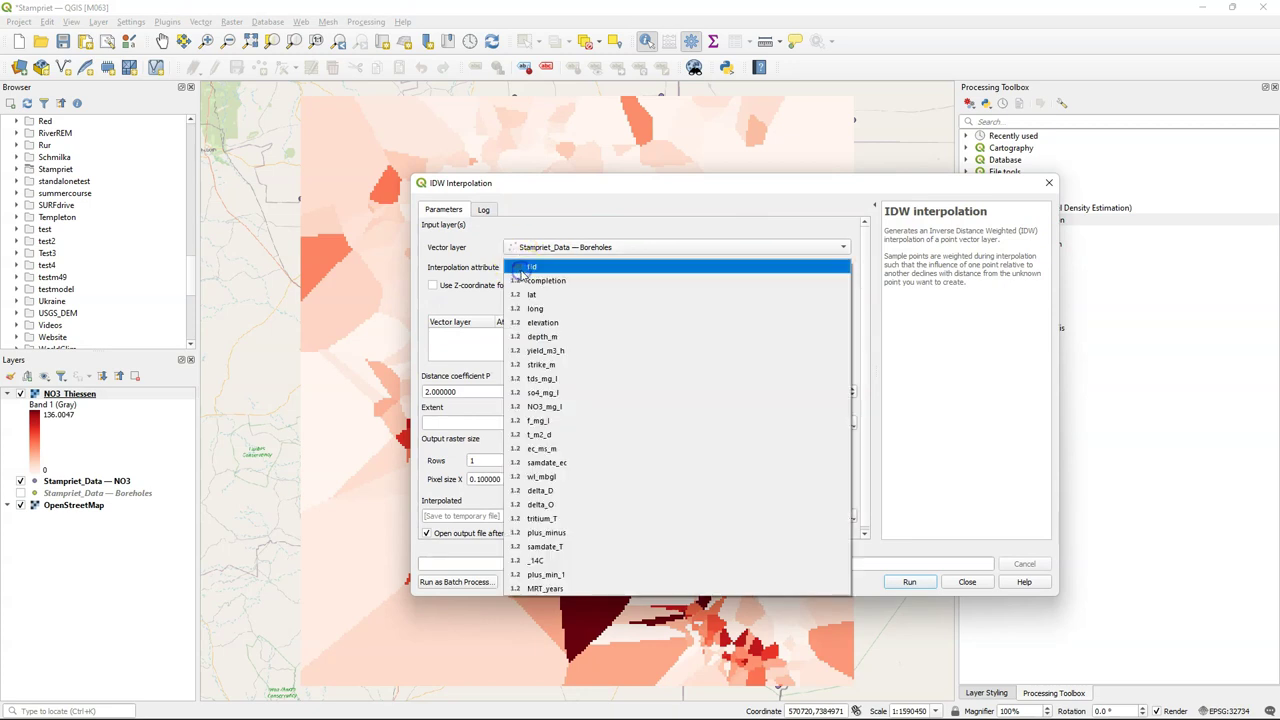
left_click(525, 250)
left_click(525, 263)
left_click(527, 268)
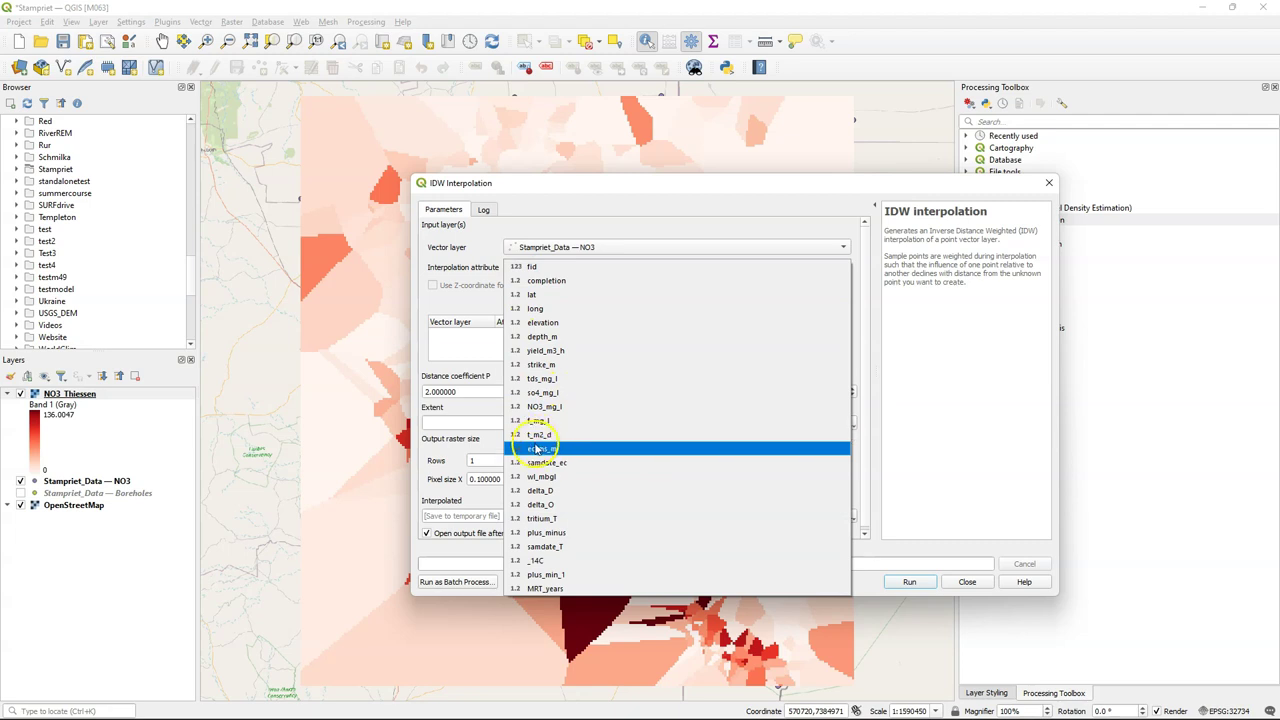
left_click(558, 406)
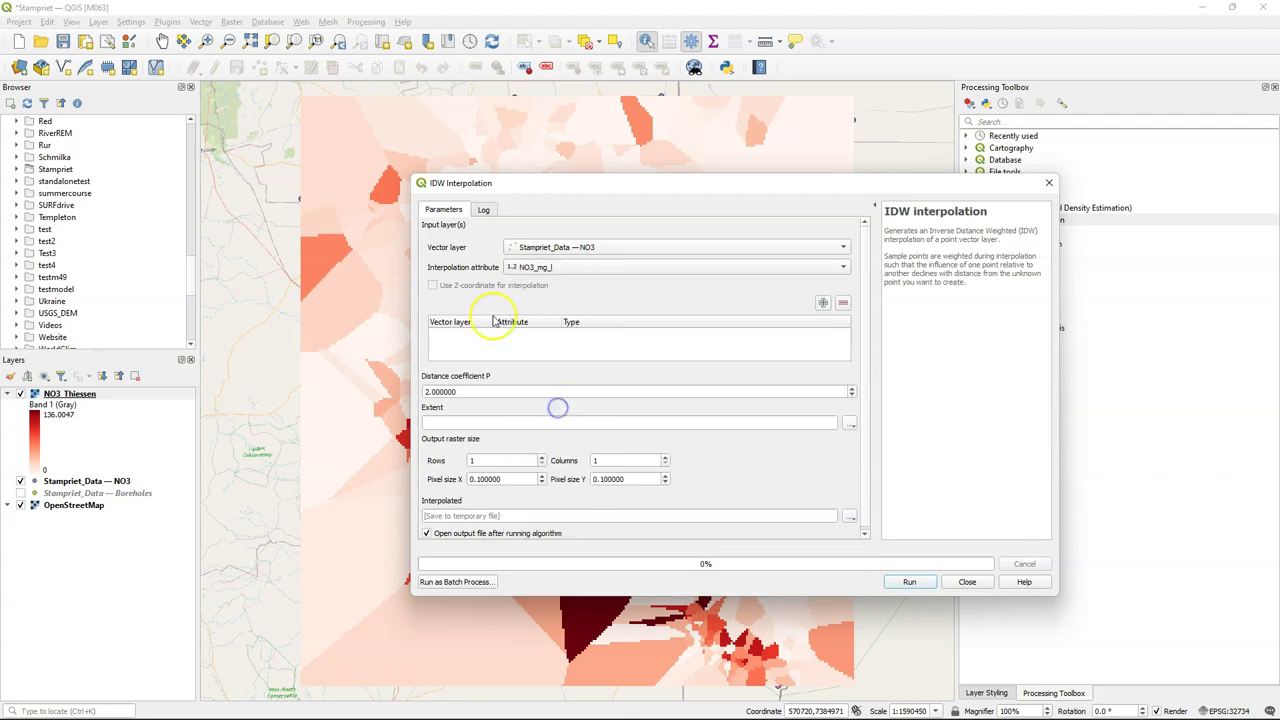
left_click(822, 303)
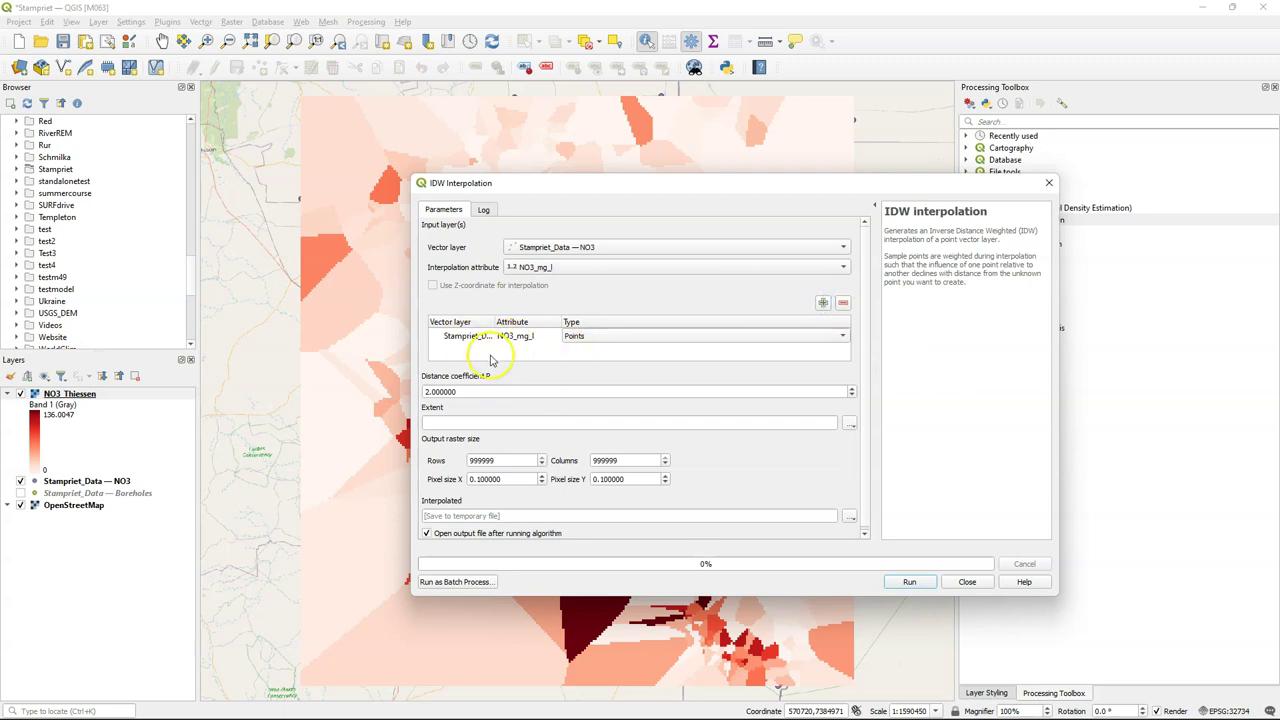
- Calculate the extent from the Stampriet_Data — NO3 layer and set pixel size X to 5000
left_click(850, 425)
left_click(895, 441)
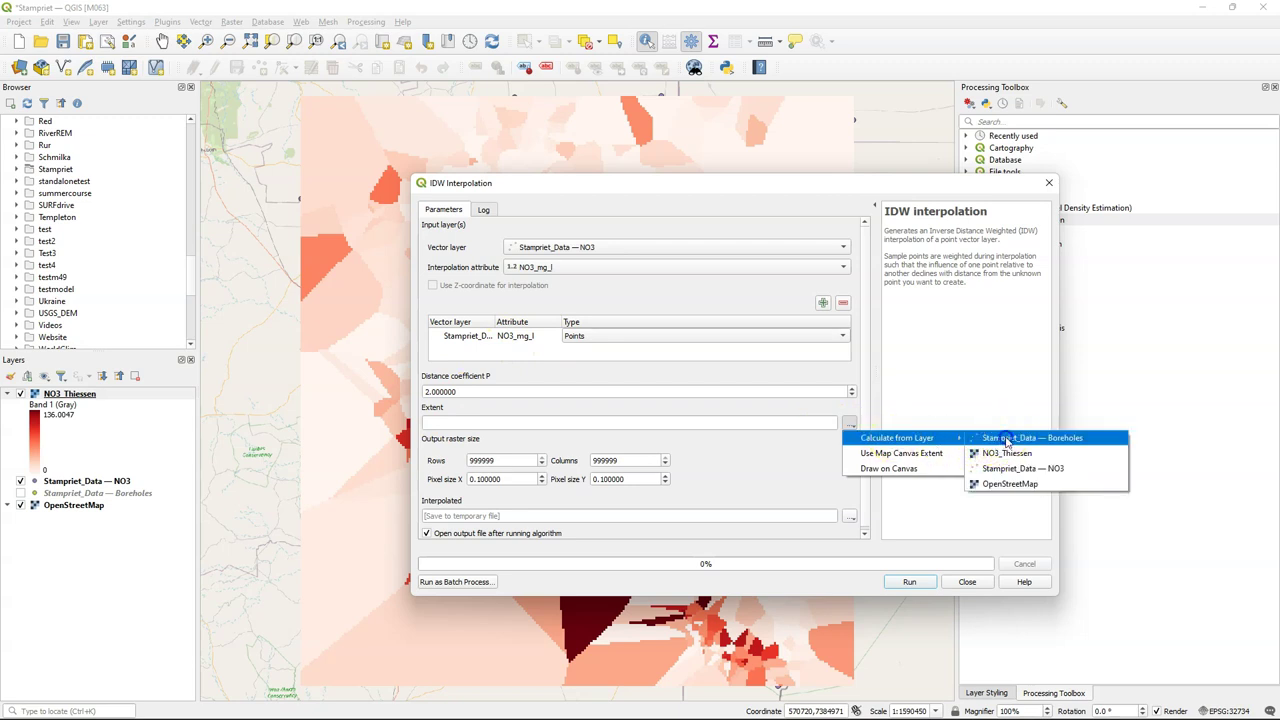
left_click(1008, 470)
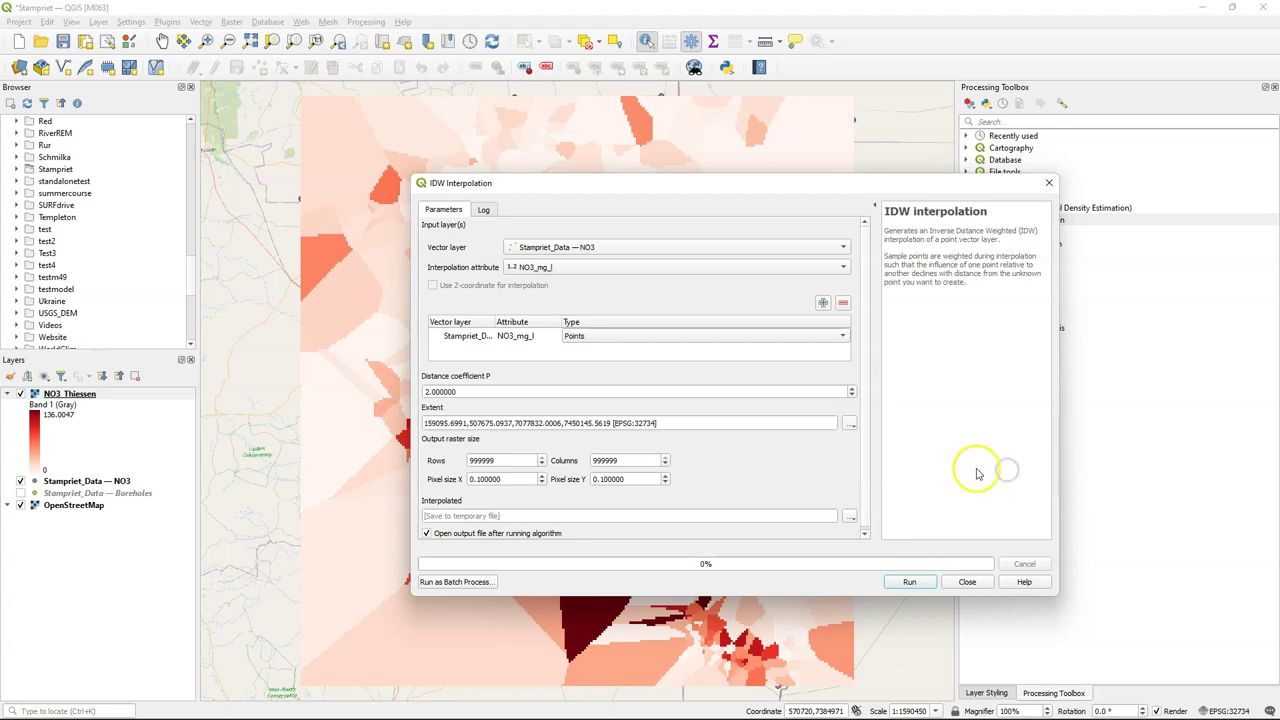
double_click(490, 479)
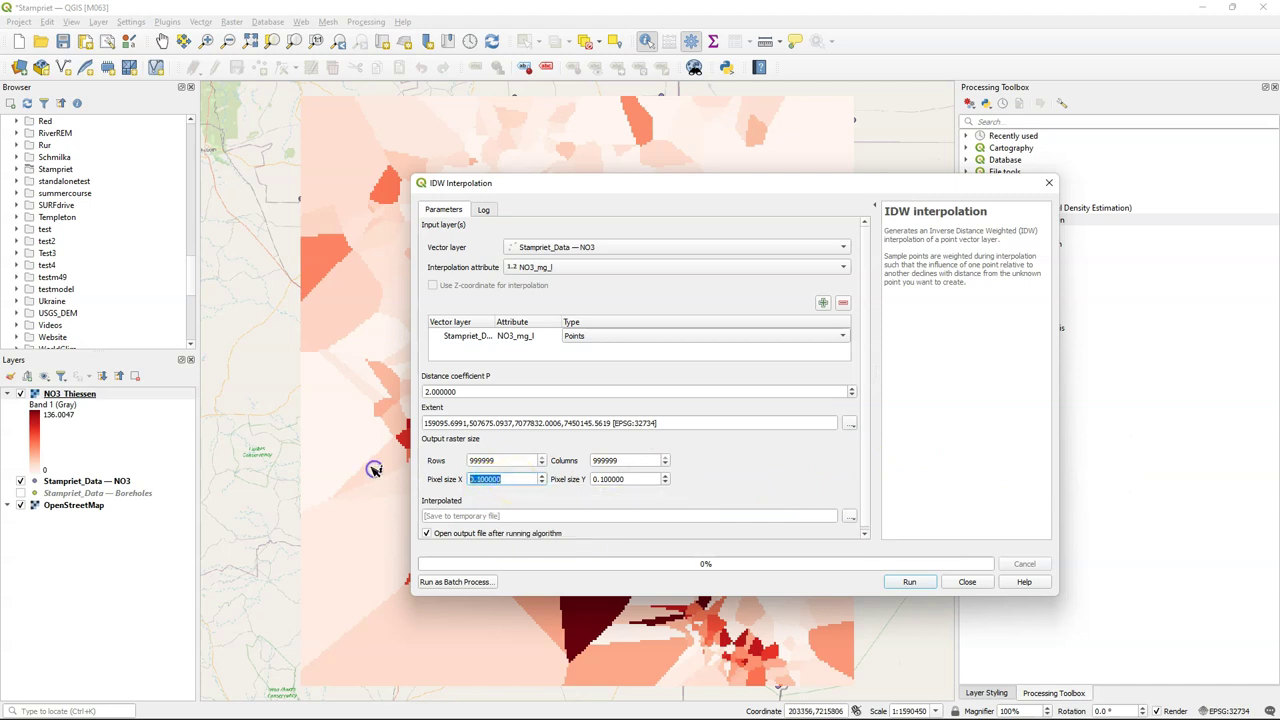
type("500")
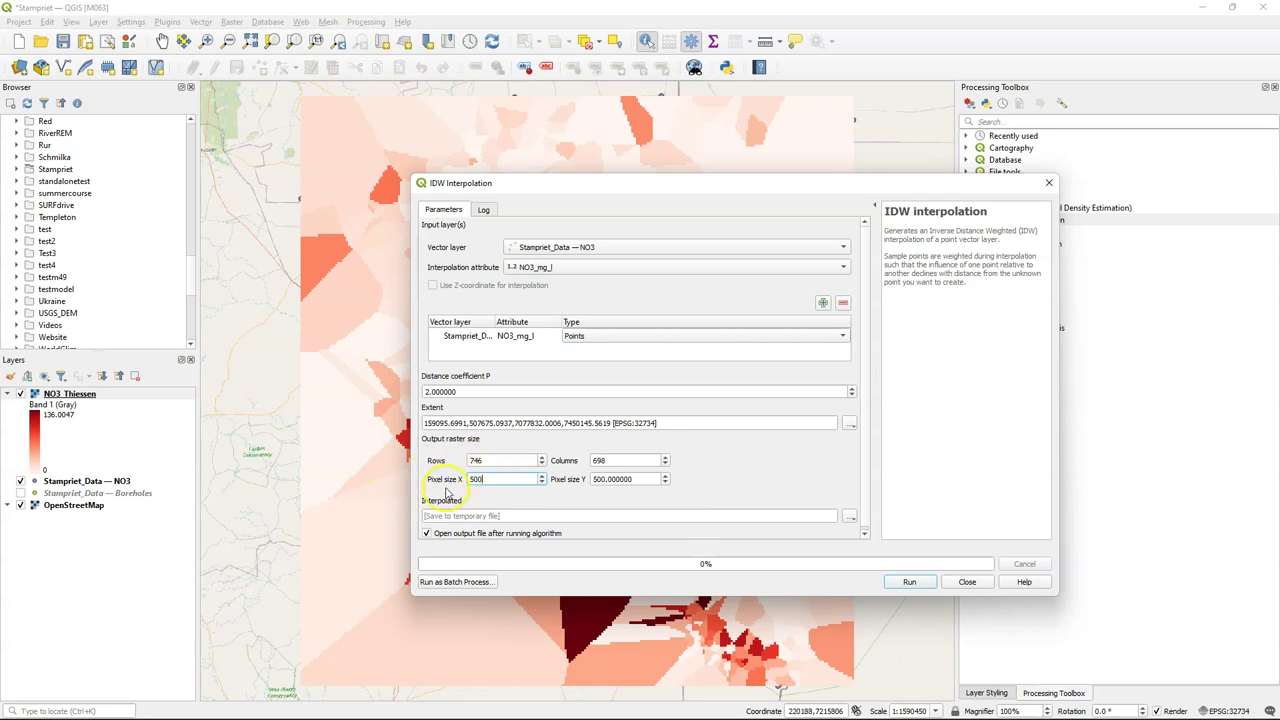
type("0")
left_click(732, 486)
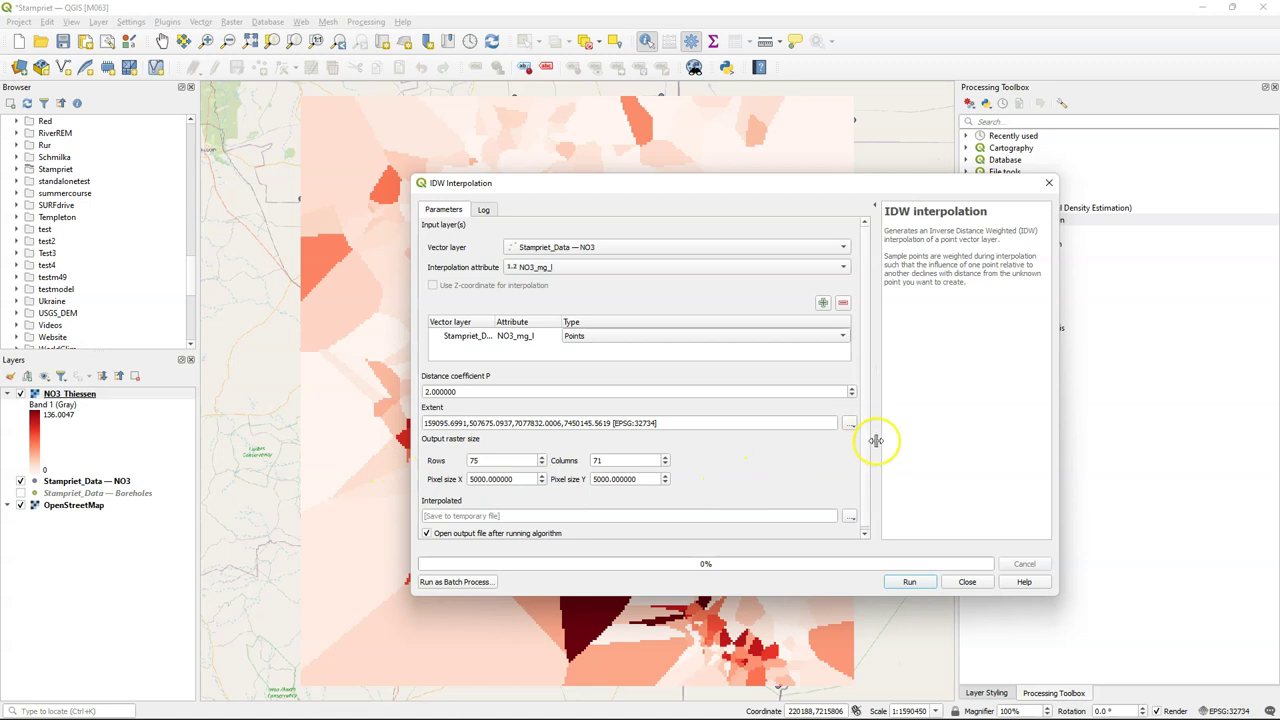
- Save the interpolated raster as NO3_IDW and run the IDW interpolation
left_click(863, 477)
left_click(849, 512)
left_click(860, 543)
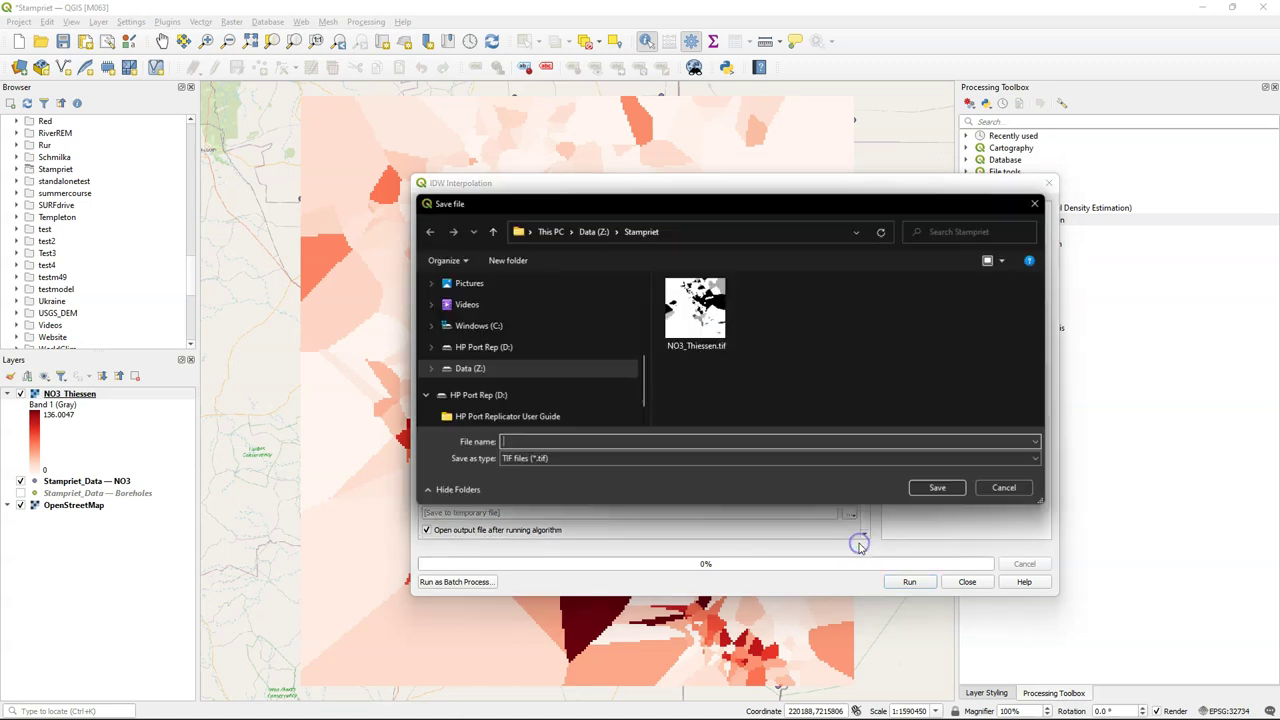
left_click(650, 437)
type("NO")
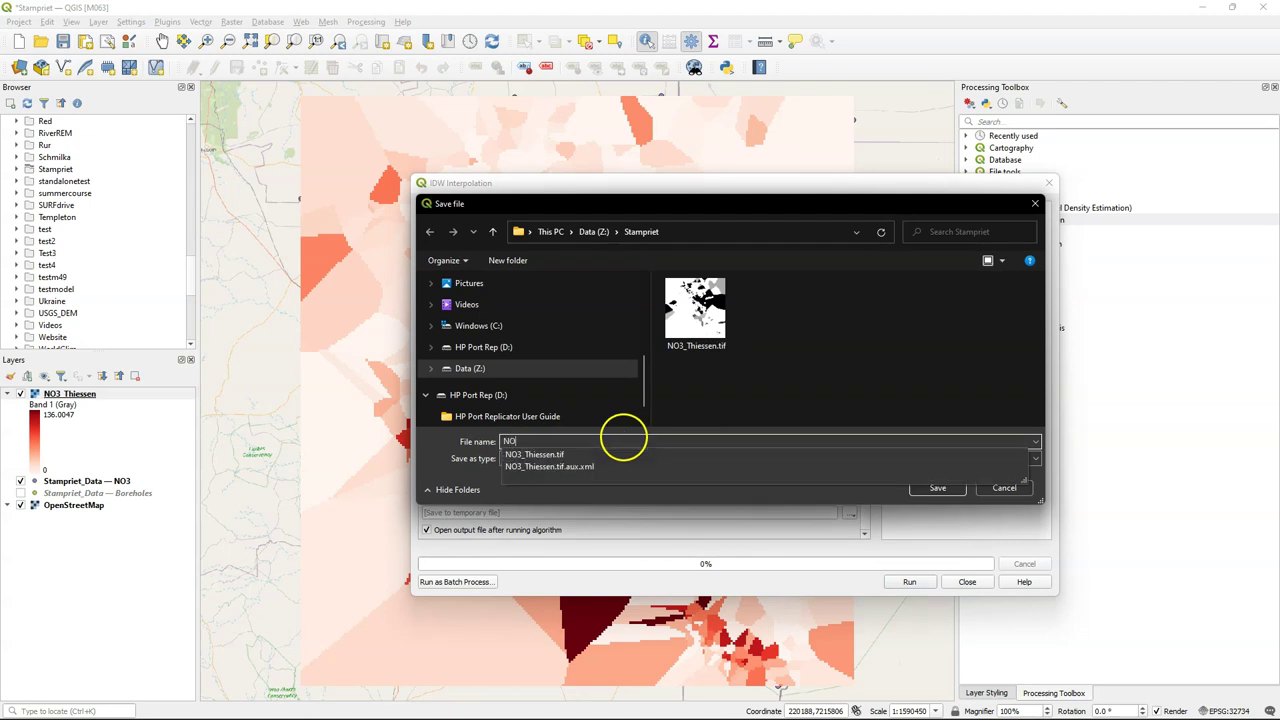
type("3_IDW")
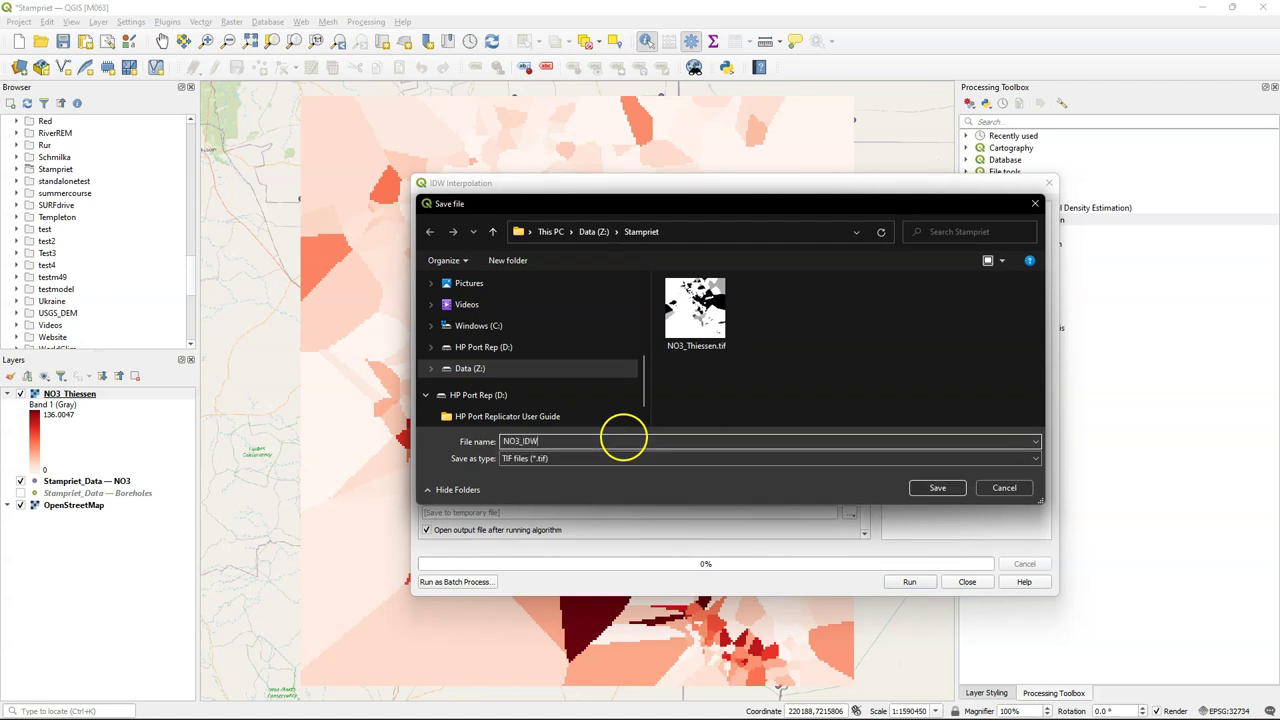
left_click(940, 487)
left_click(909, 582)
- Copy the NO3_Thiessen layer style and paste it onto NO3_IDW
left_click(970, 582)
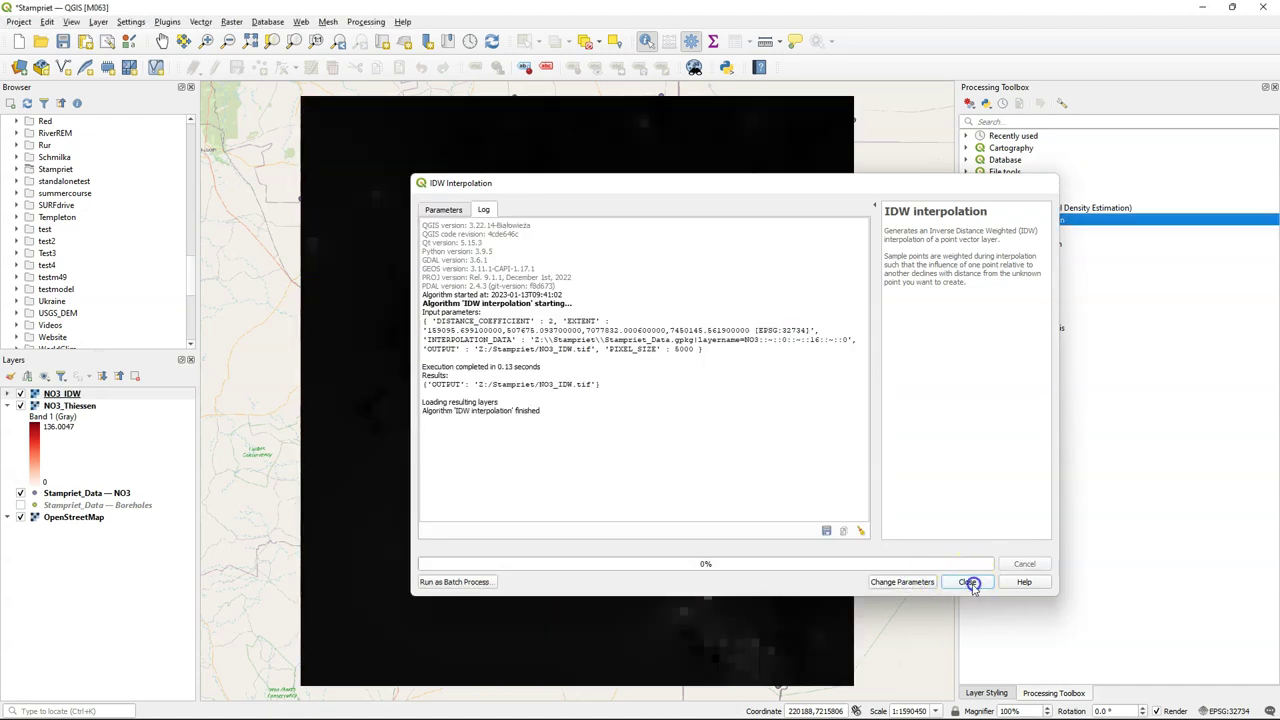
right_click(66, 406)
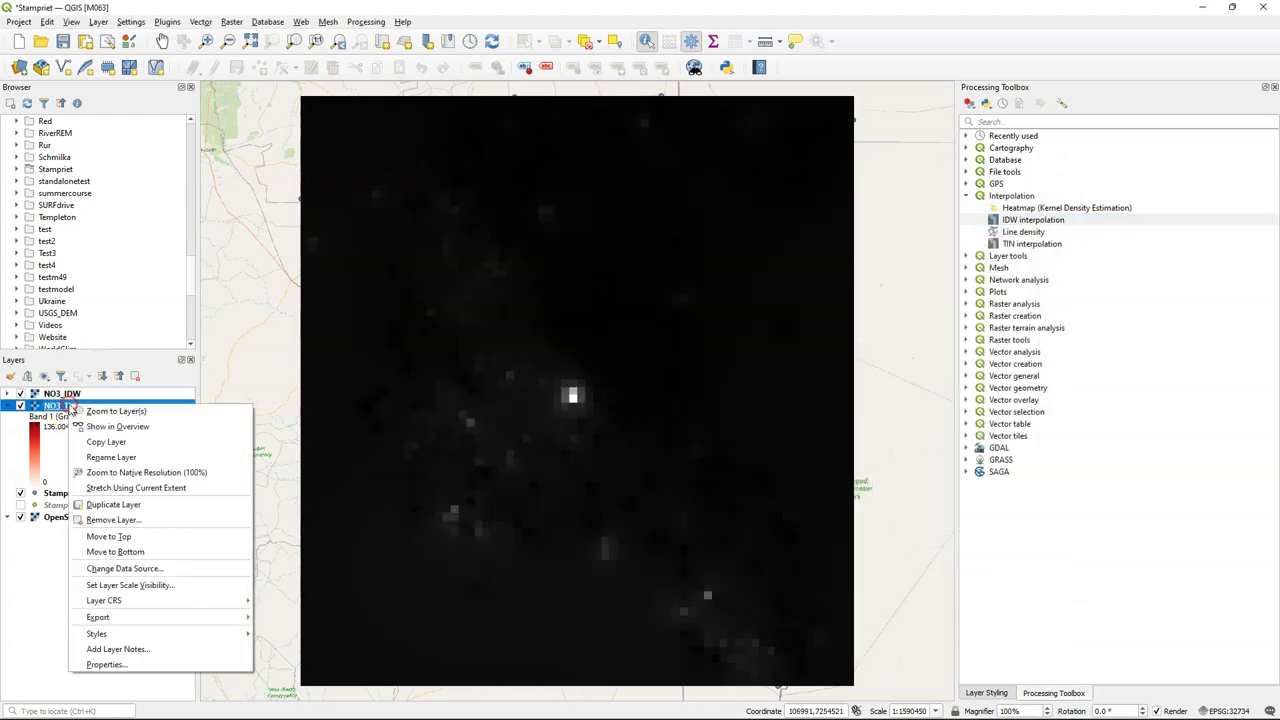
mouse_move(179, 633)
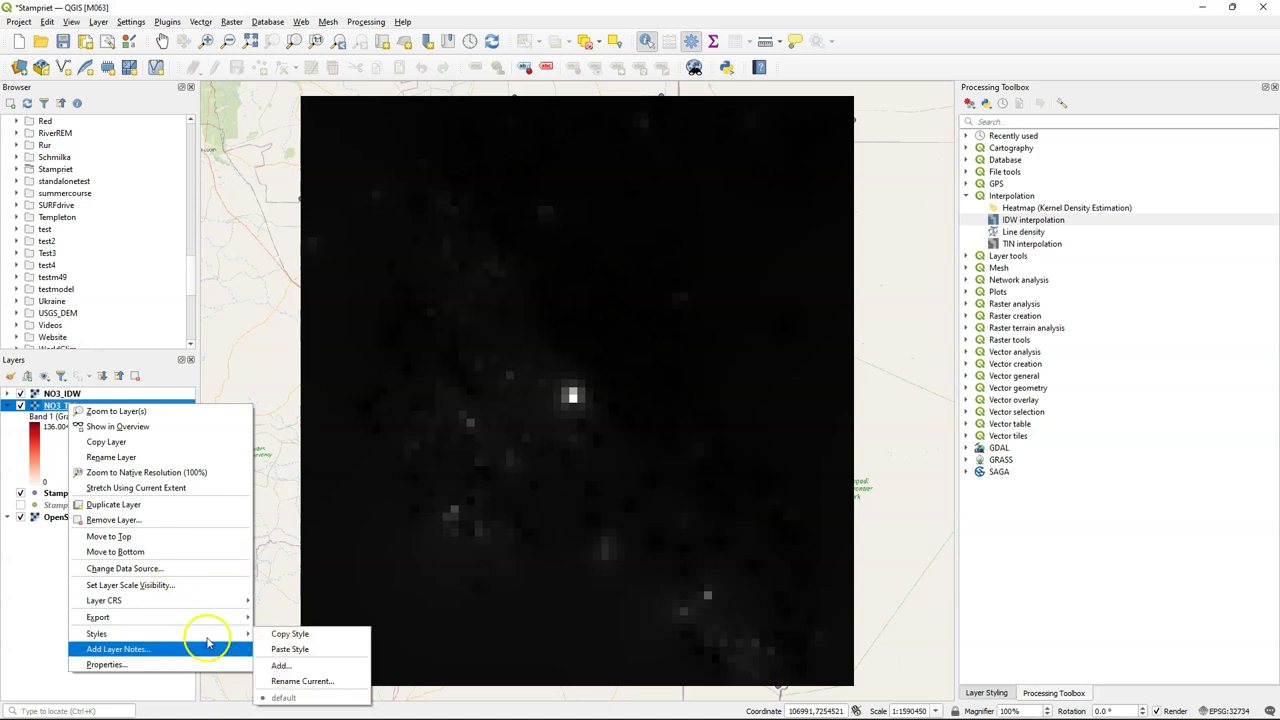
left_click(298, 634)
right_click(75, 394)
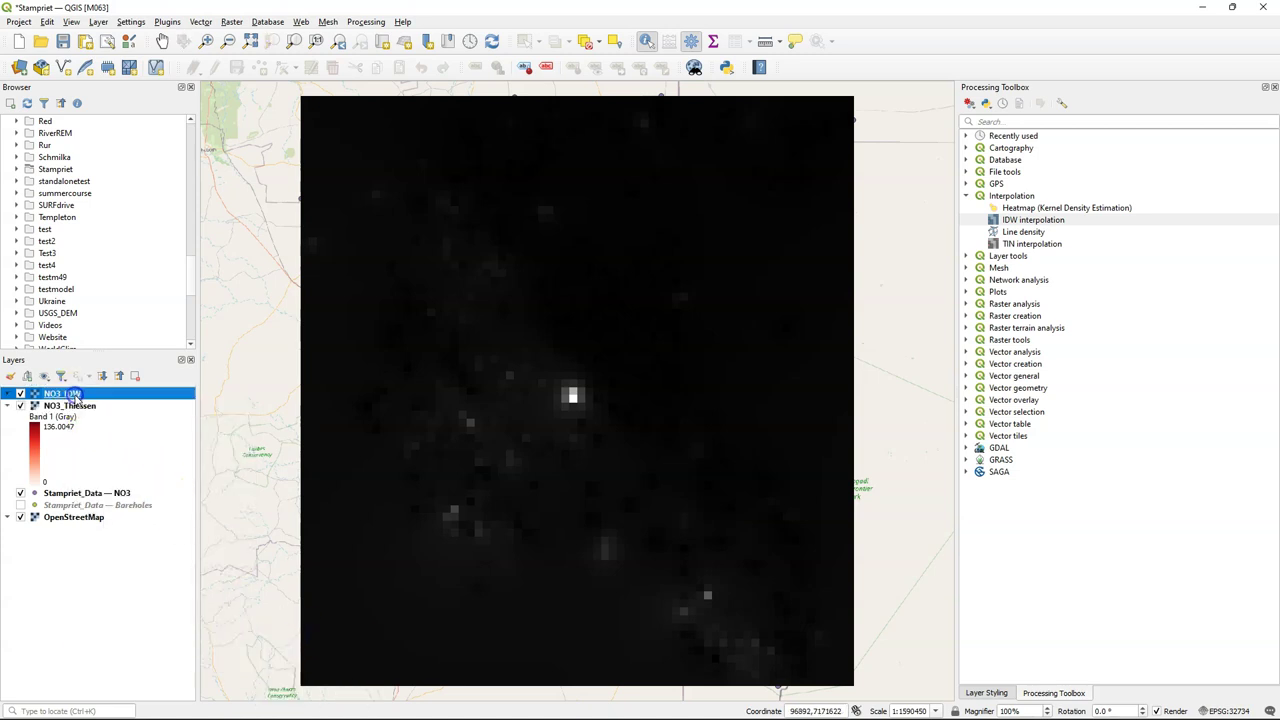
mouse_move(206, 607)
left_click(277, 625)
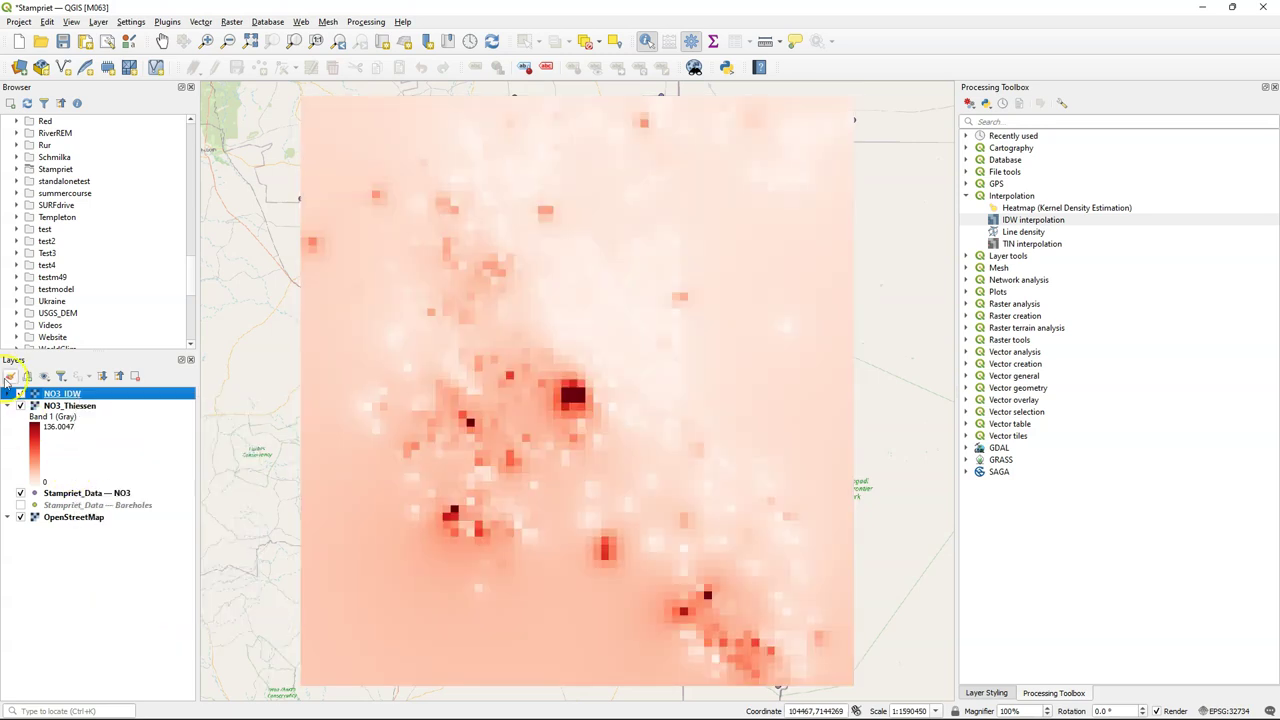
- Toggle NO3_IDW visibility to compare it with the Thiessen polygons, leaving it shown
left_click(20, 394)
left_click(20, 394)
left_click(20, 394)
left_click(20, 394)
left_click(20, 394)
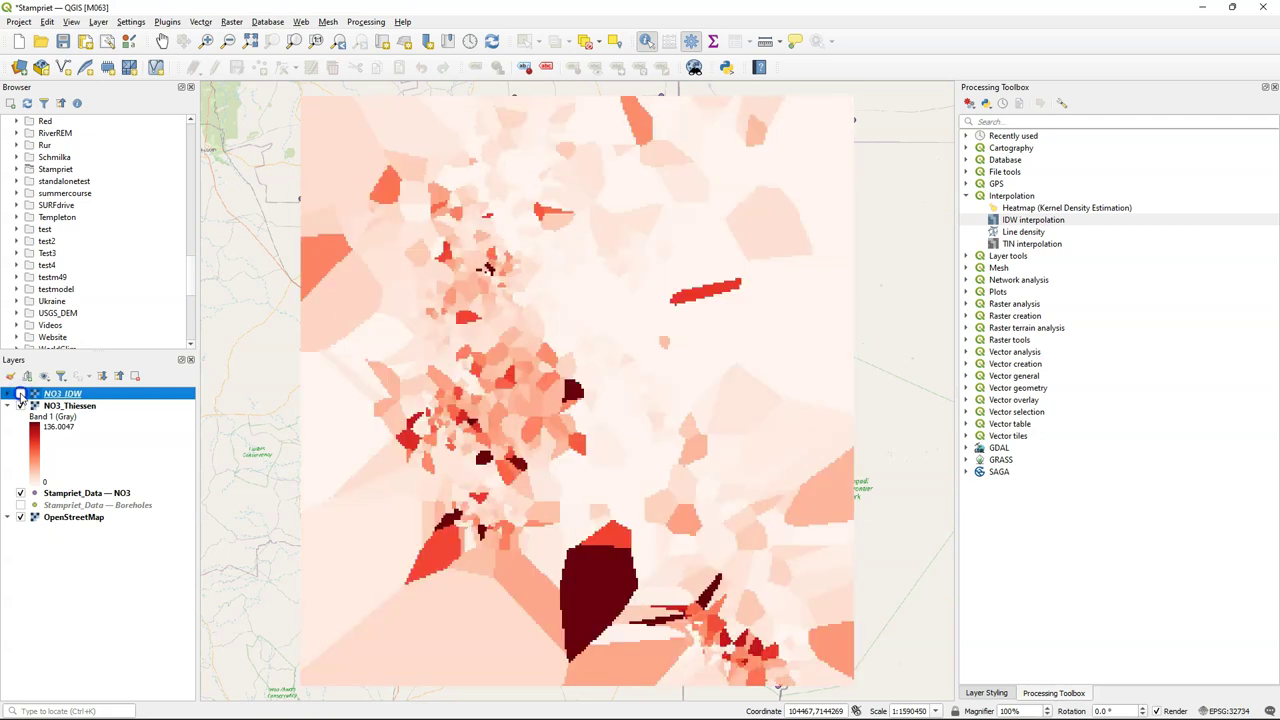
left_click(20, 394)
- Search the Plugin Manager for 'smar' and view the Smart-Map plugin details
left_click(167, 21)
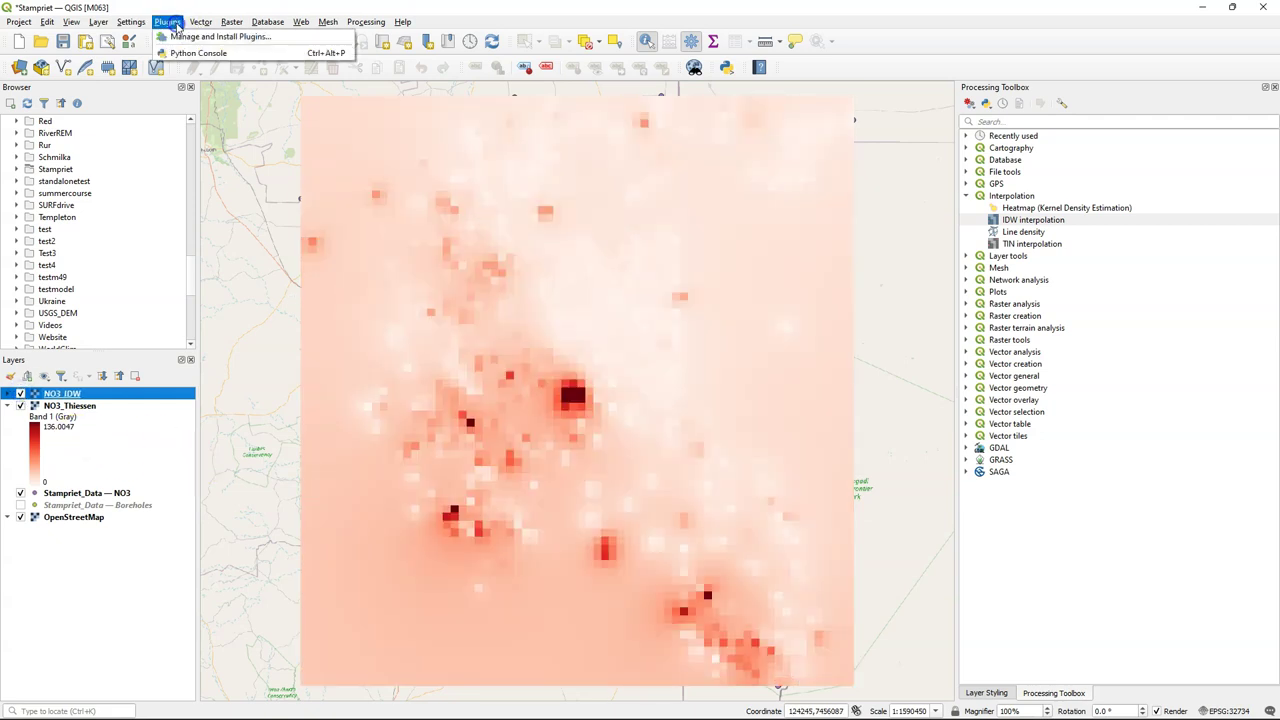
left_click(196, 40)
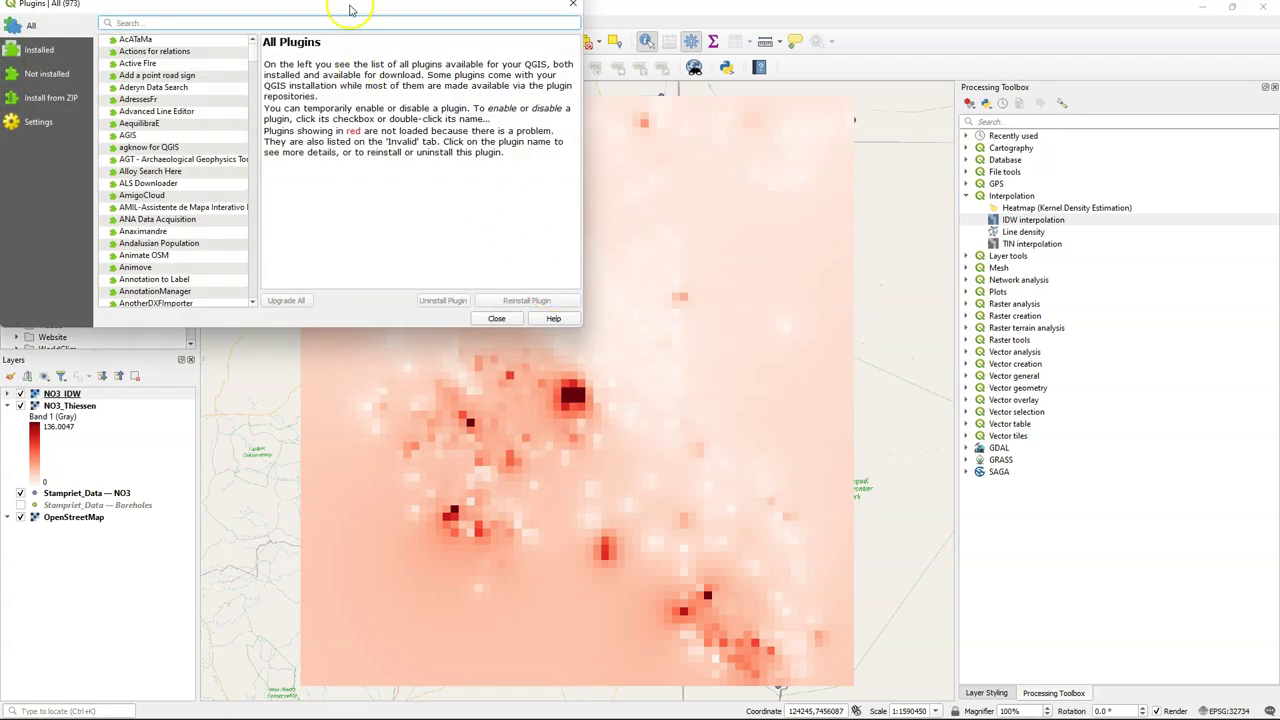
left_click_drag(355, 6, 697, 217)
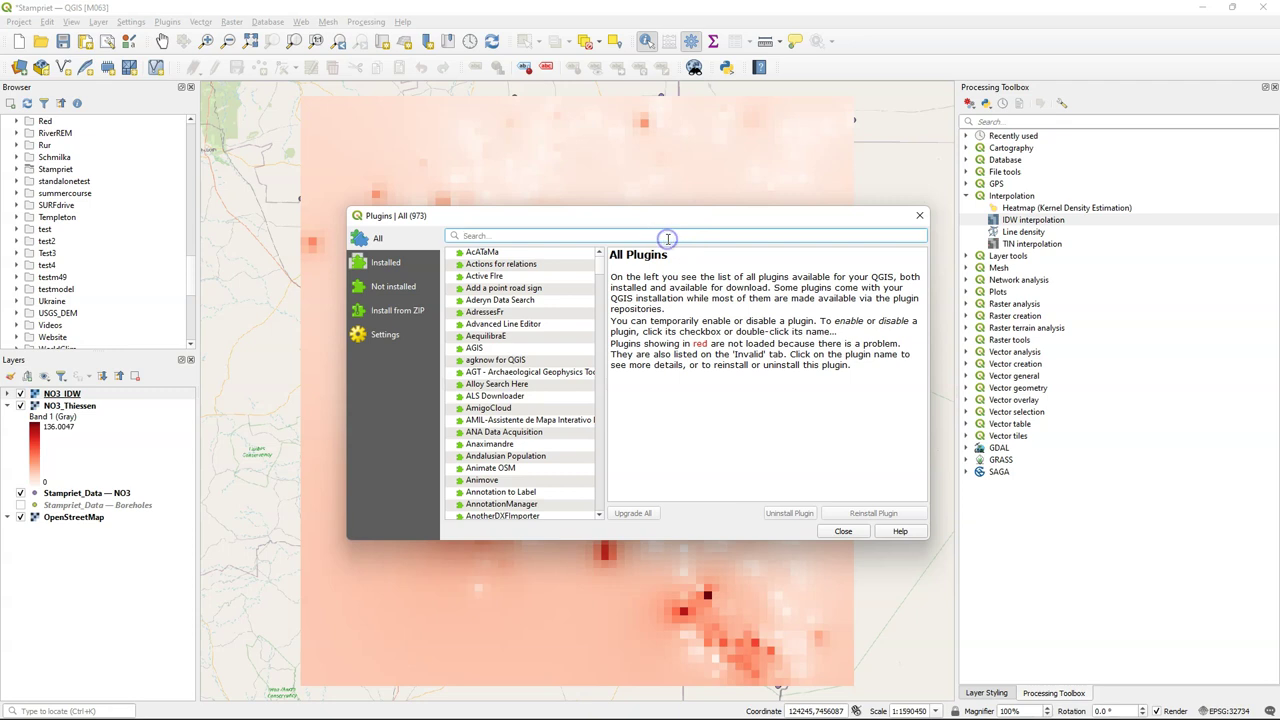
type("smart")
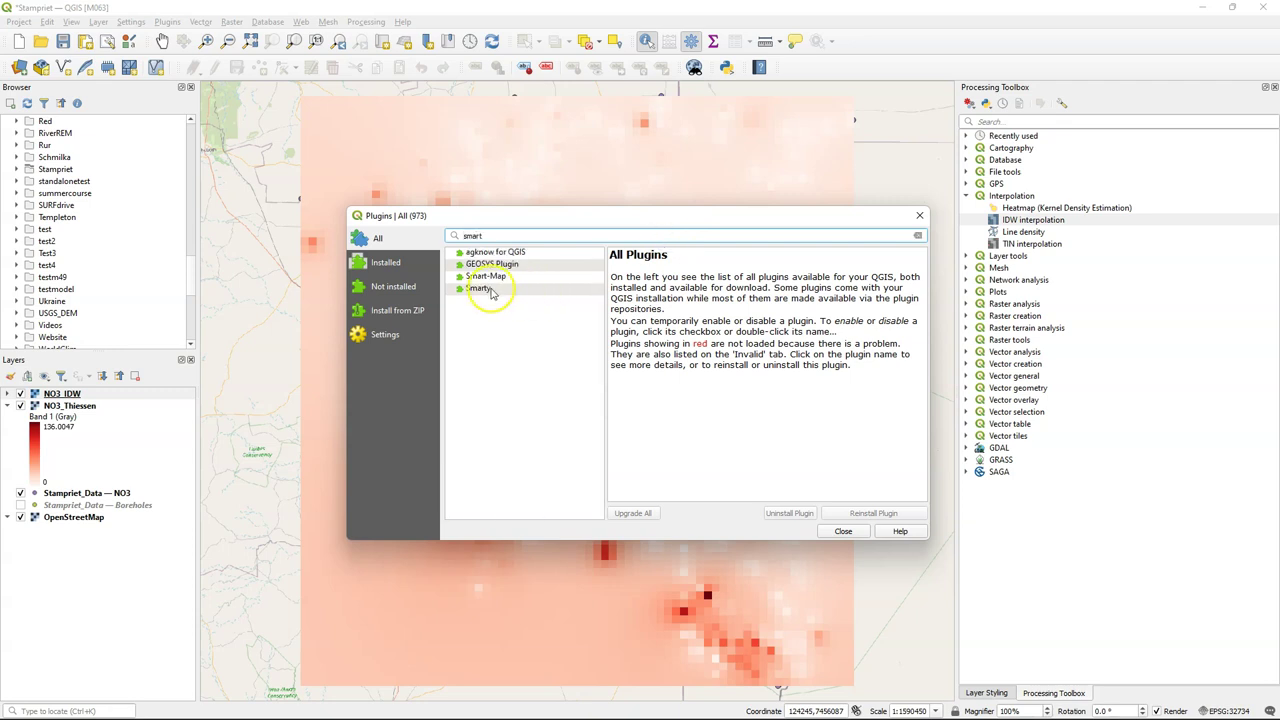
left_click(485, 276)
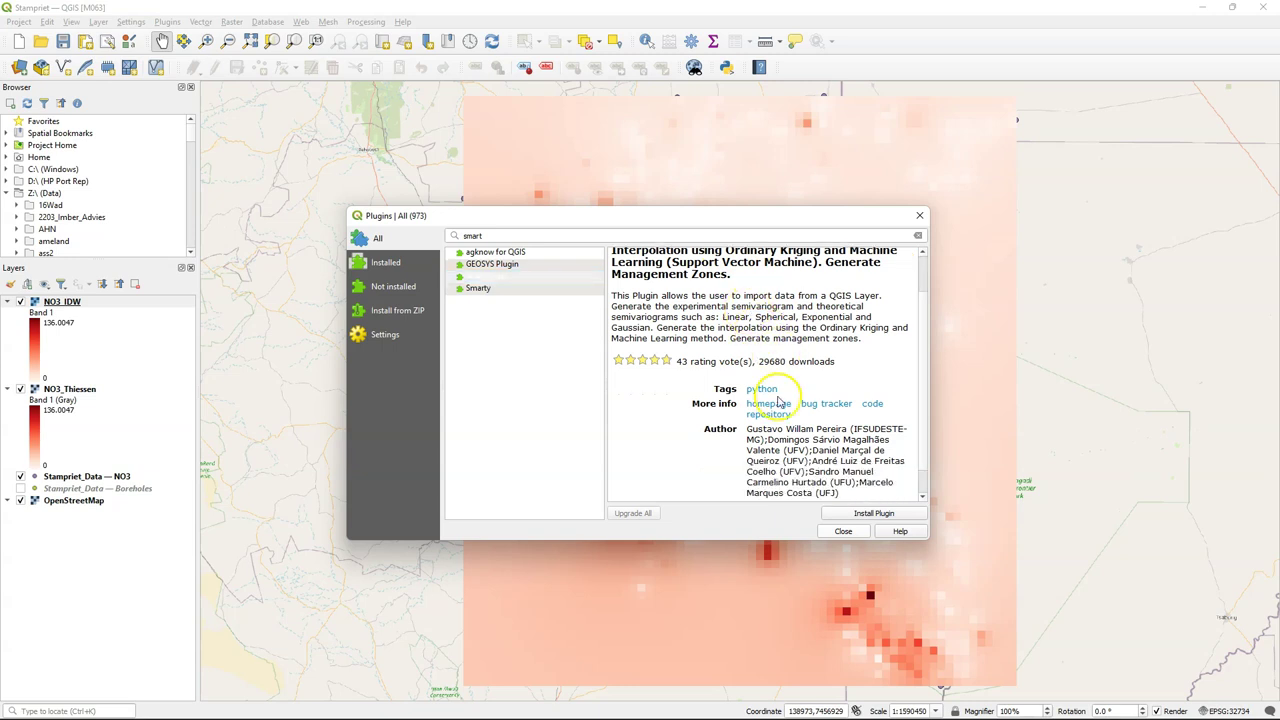
scroll(750, 352, "down", 1)
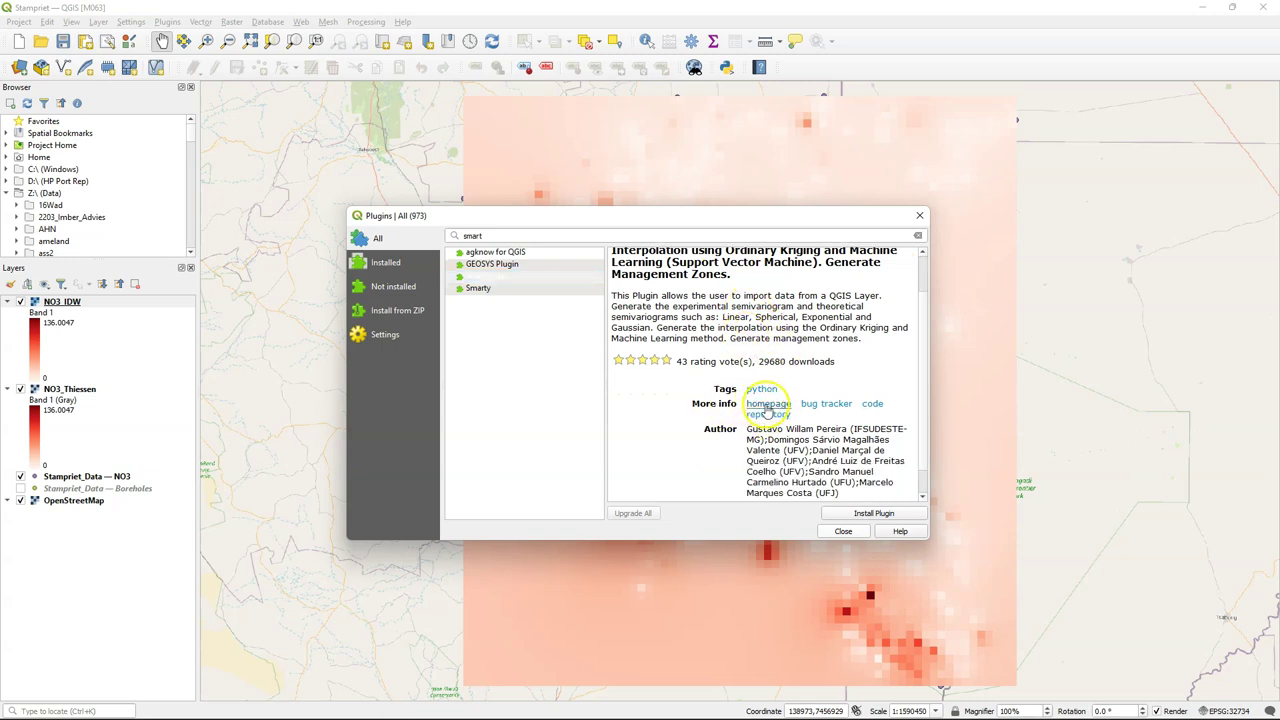
- On the Smart-Map GitHub README, select the 'python -m pip install scikit-learn' command
left_click(783, 406)
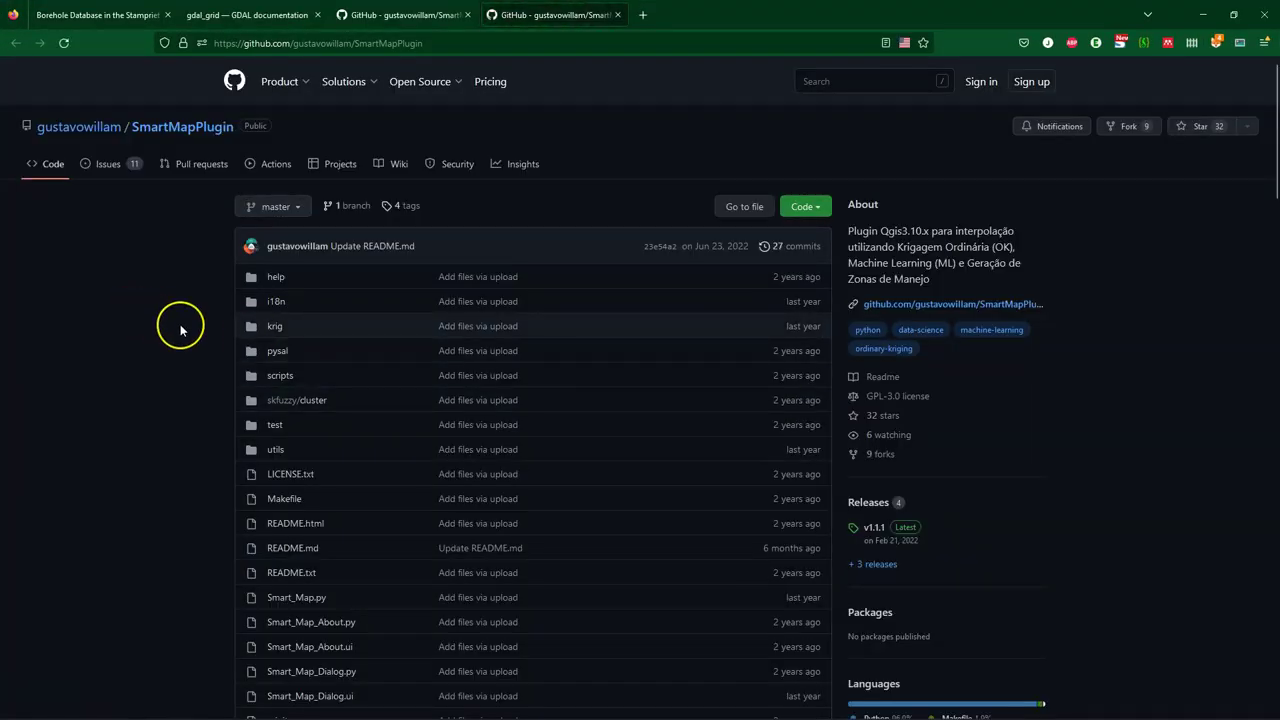
scroll(180, 330, "down", 6)
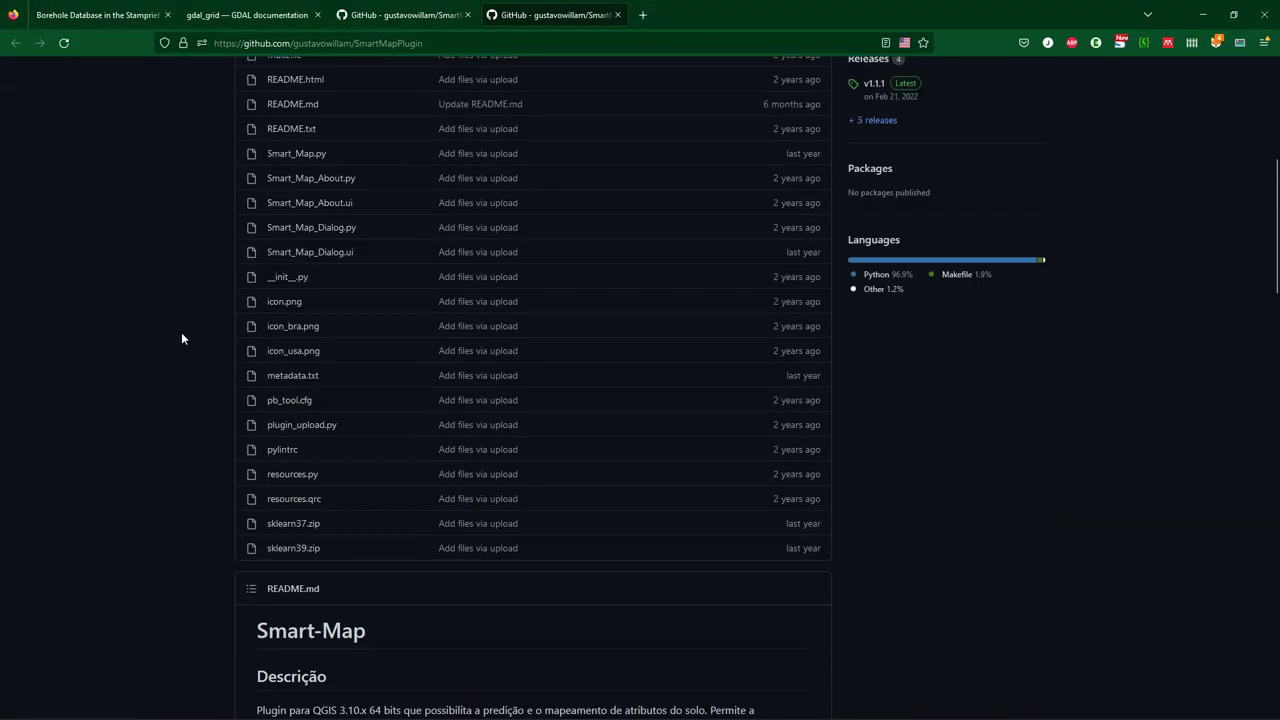
scroll(181, 338, "down", 1)
scroll(180, 337, "down", 2)
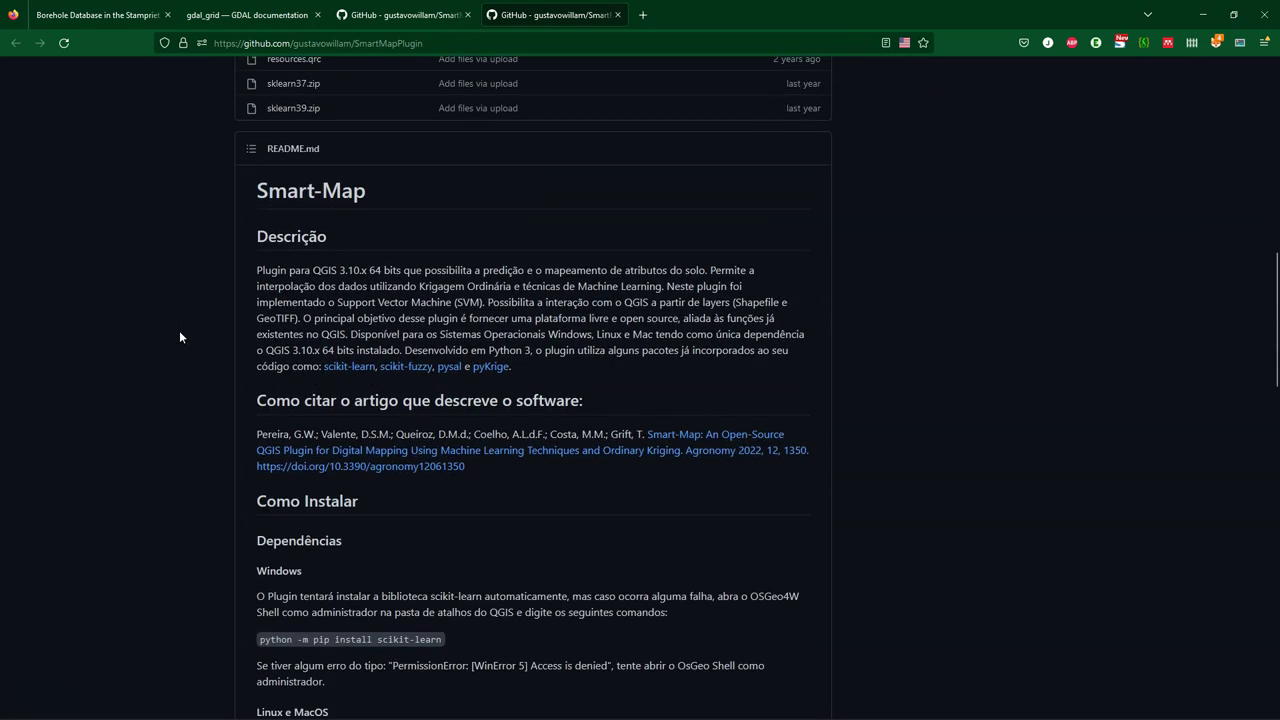
scroll(180, 337, "down", 8)
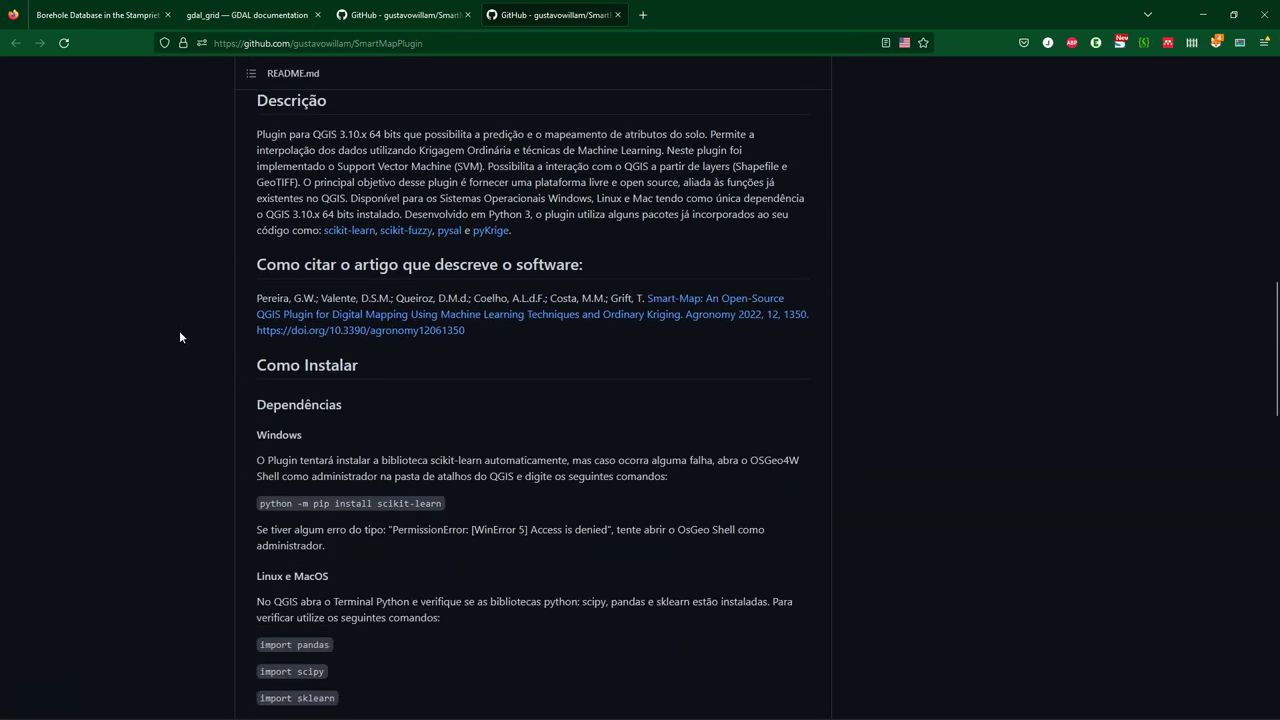
scroll(178, 333, "down", 5)
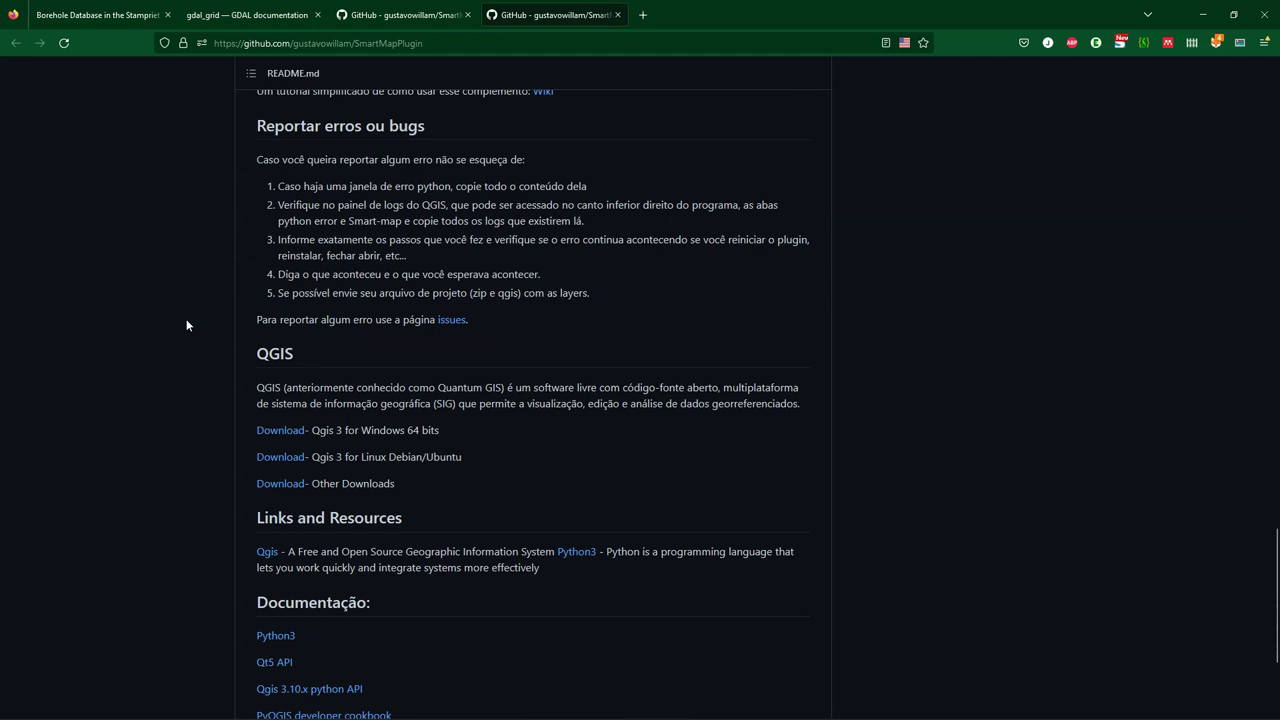
scroll(186, 325, "down", 3)
scroll(186, 325, "up", 8)
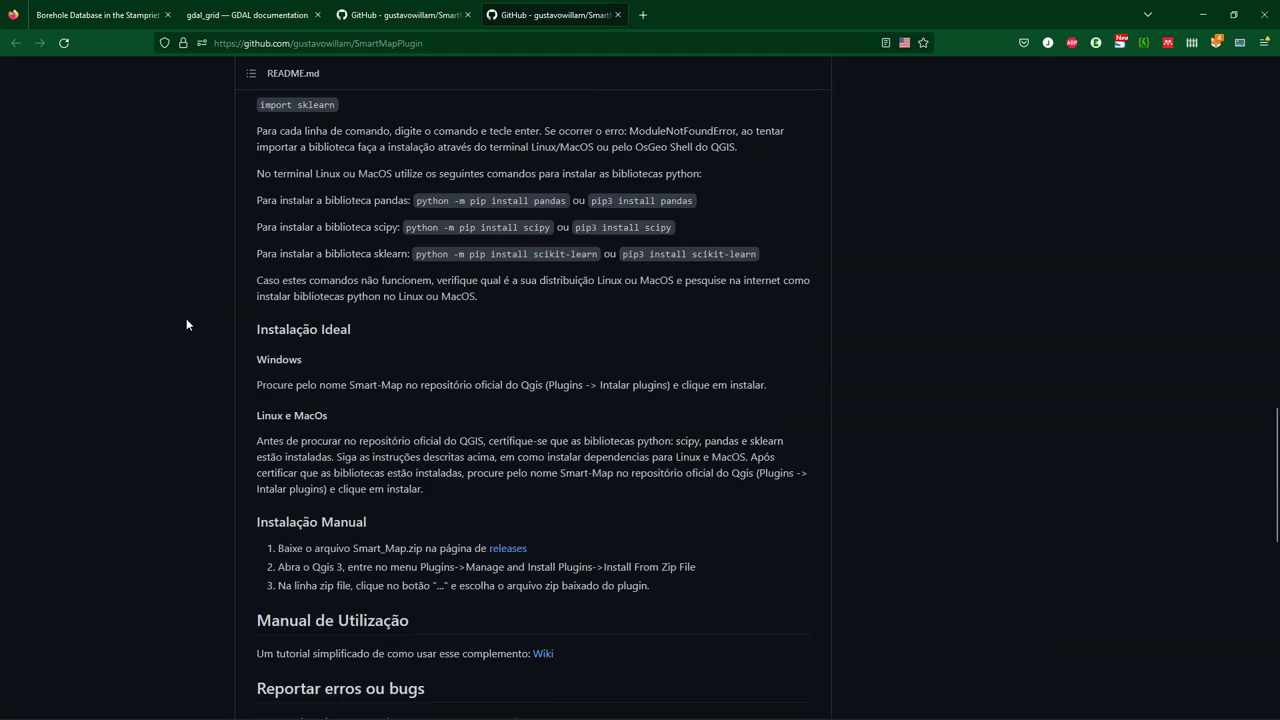
scroll(186, 325, "up", 3)
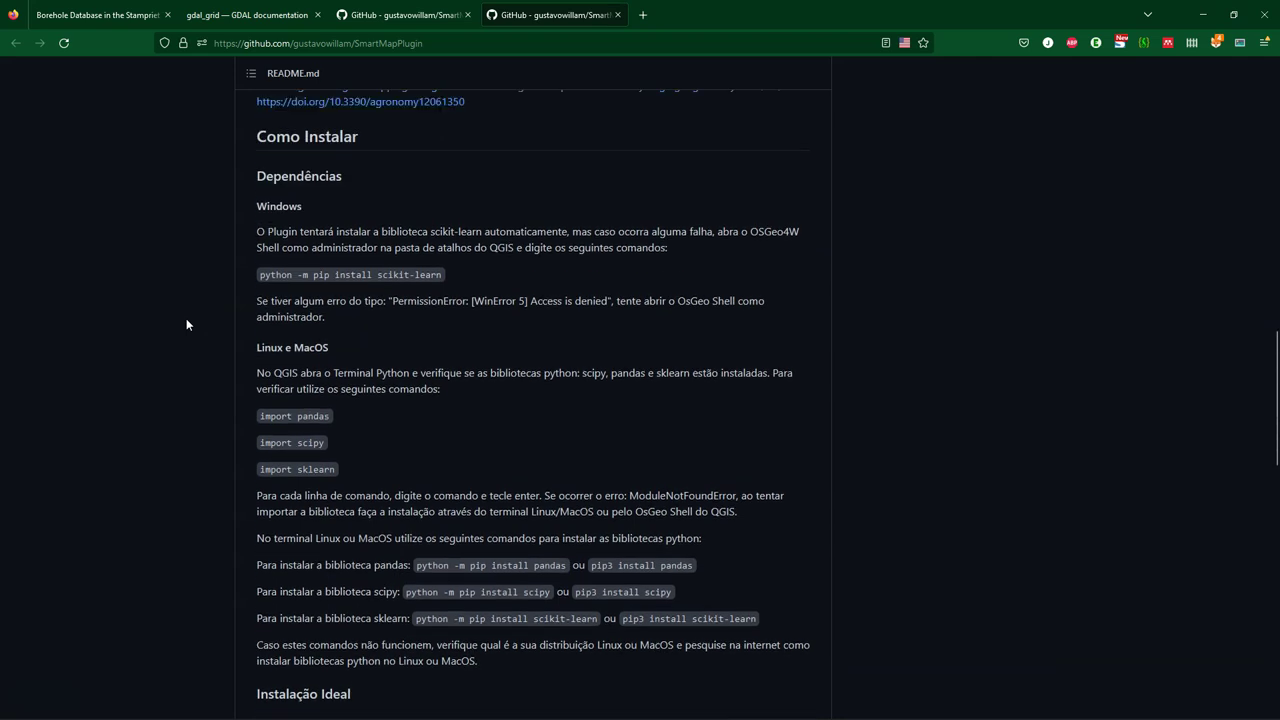
scroll(183, 324, "up", 1)
left_click_drag(261, 343, 514, 338)
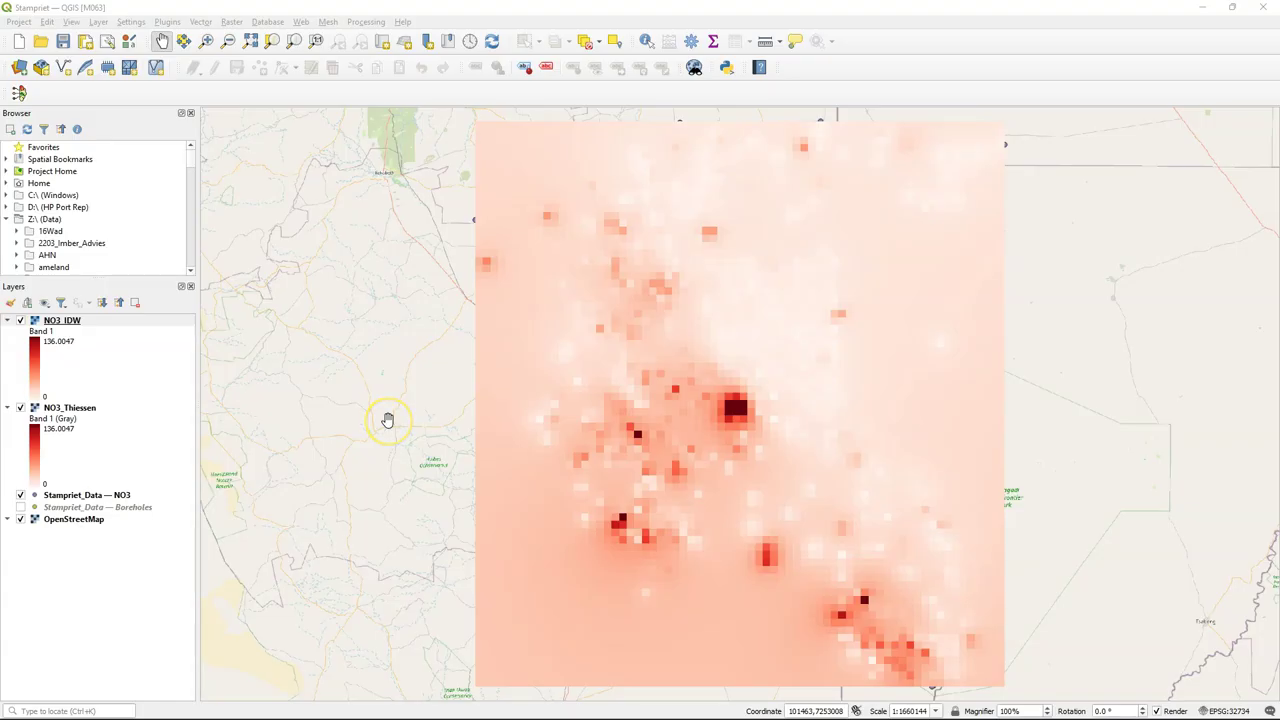
- In Smart-Map, set input Stampriet_Data — NO3 with Z NO3_mg_l and import the points
left_click(20, 94)
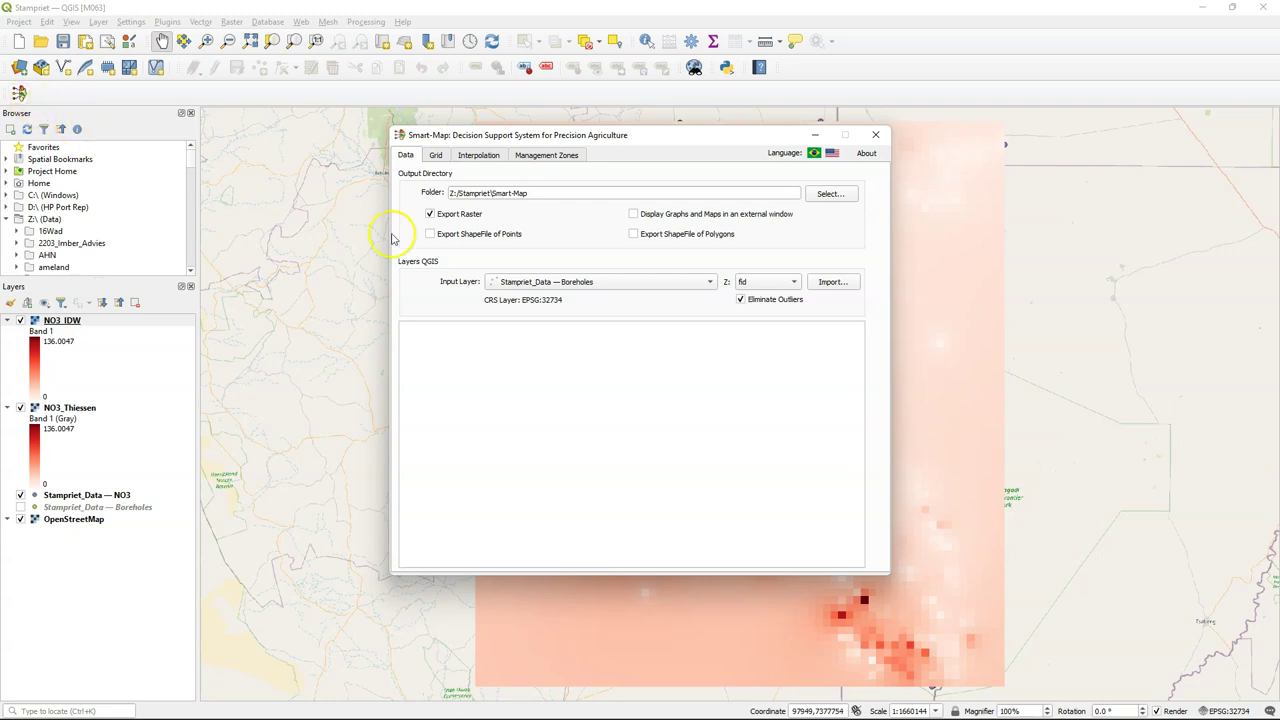
left_click(541, 281)
left_click(541, 297)
left_click(766, 287)
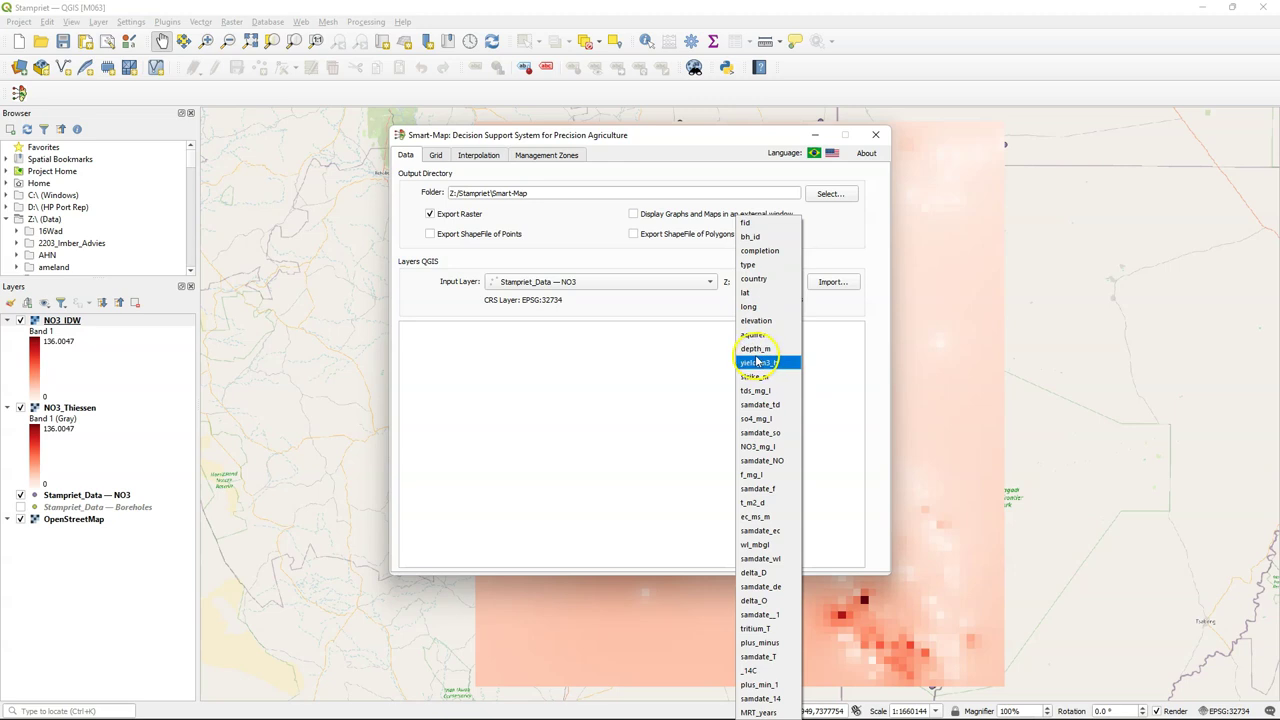
left_click(757, 446)
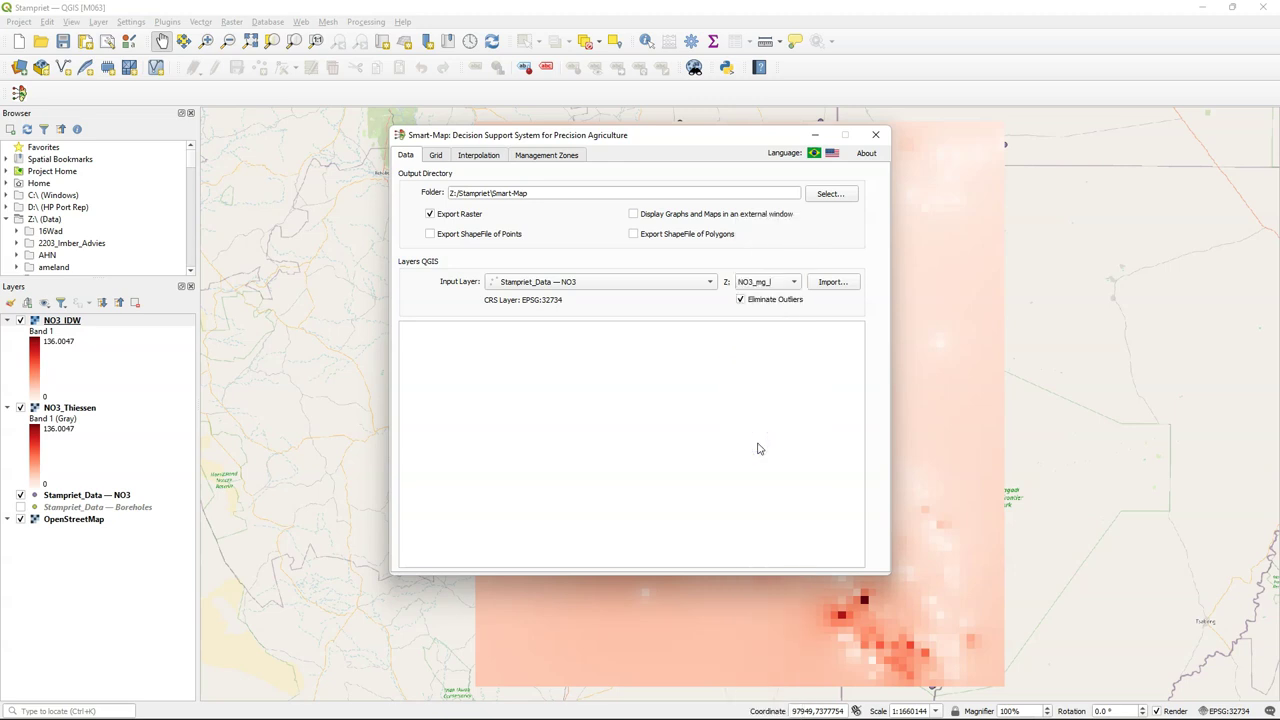
left_click(836, 282)
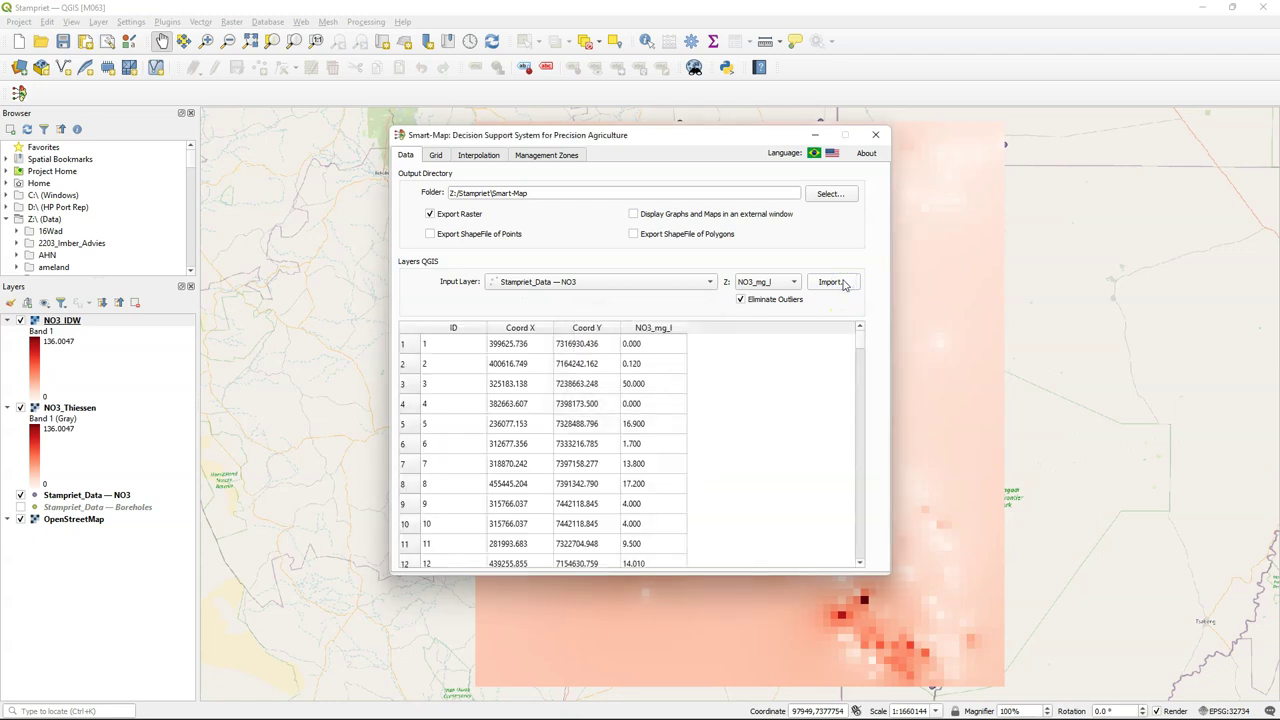
left_click(826, 316)
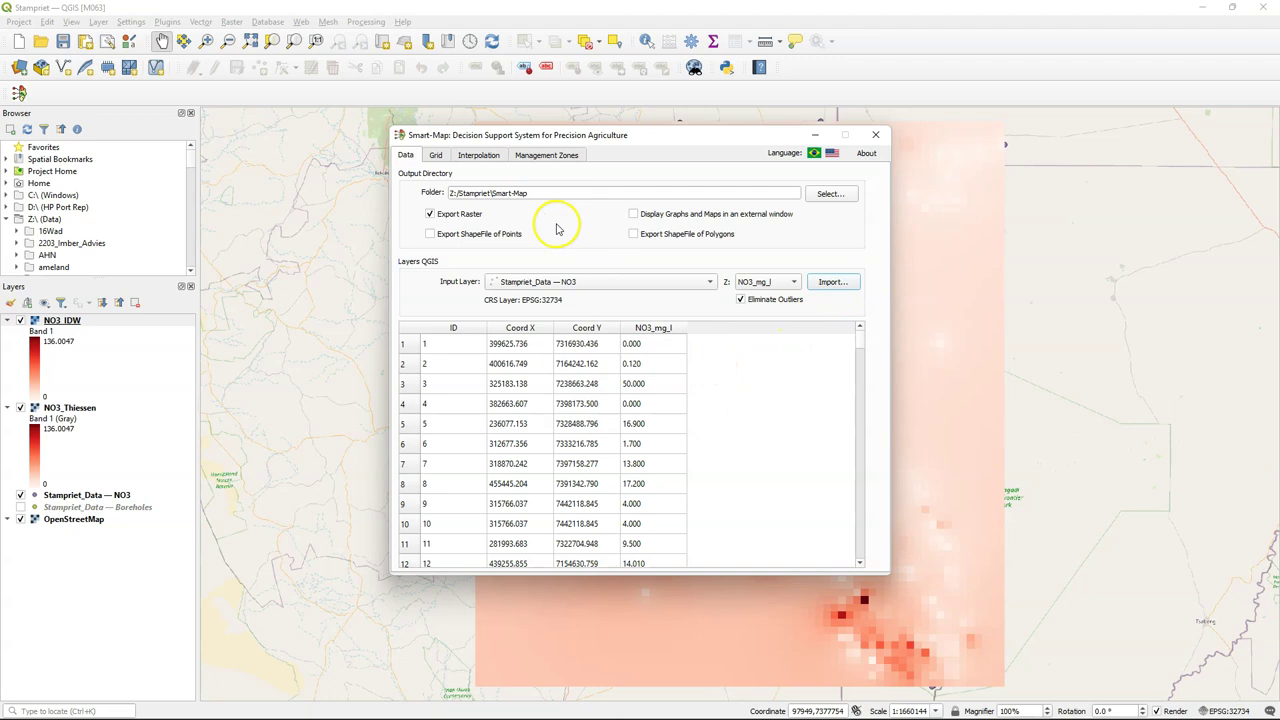
- Set the Smart-Map grid pixel size to 5000 in X and Y, giving 69 columns by 74 lines
left_click(436, 157)
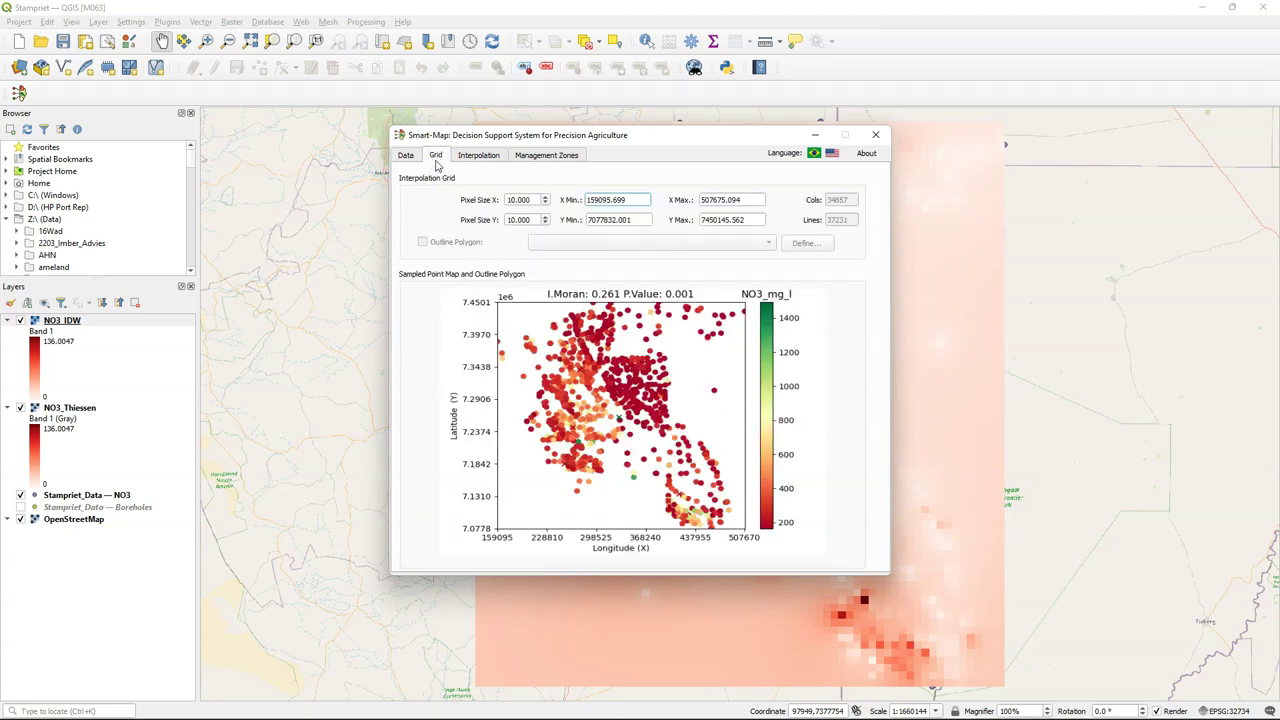
left_click(513, 199)
type("00")
left_click(517, 220)
left_click_drag(514, 222, 490, 220)
type("00")
left_click(524, 199)
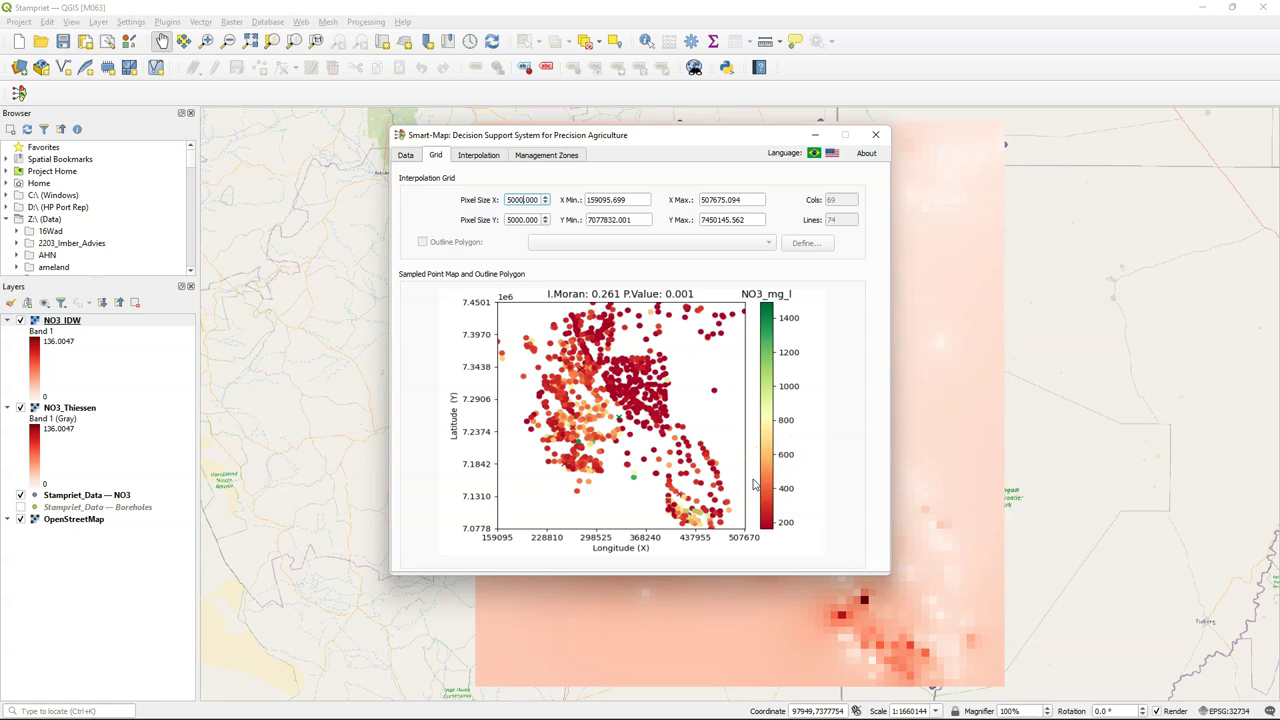
left_click(480, 157)
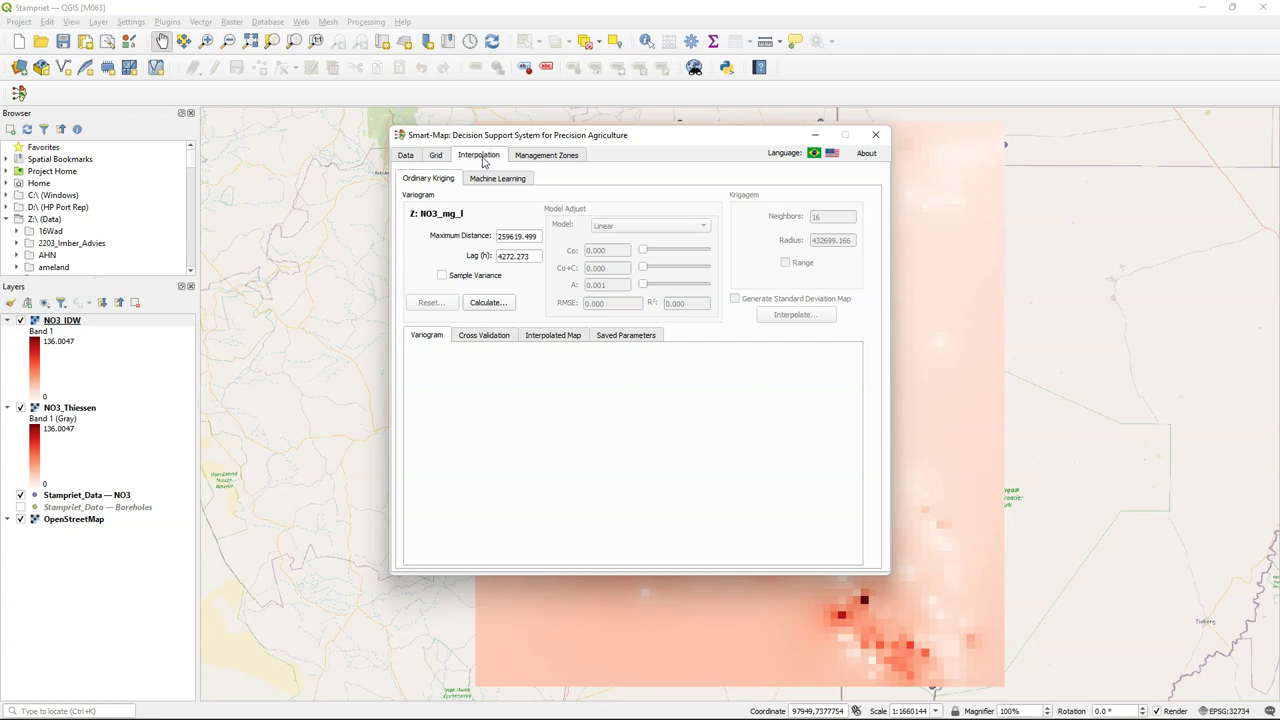
- Calculate the variogram with maximum distance 50000 and lag 5000, fitting a Spherical model
left_click(499, 304)
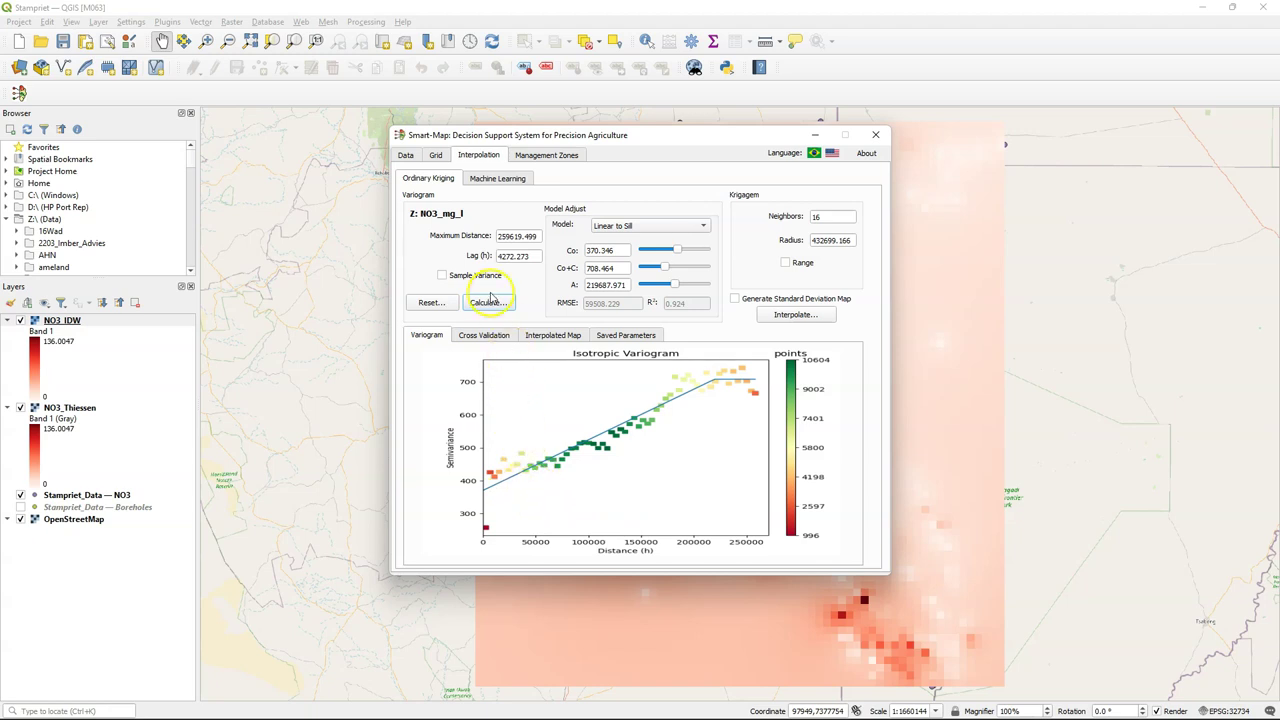
left_click_drag(541, 235, 462, 234)
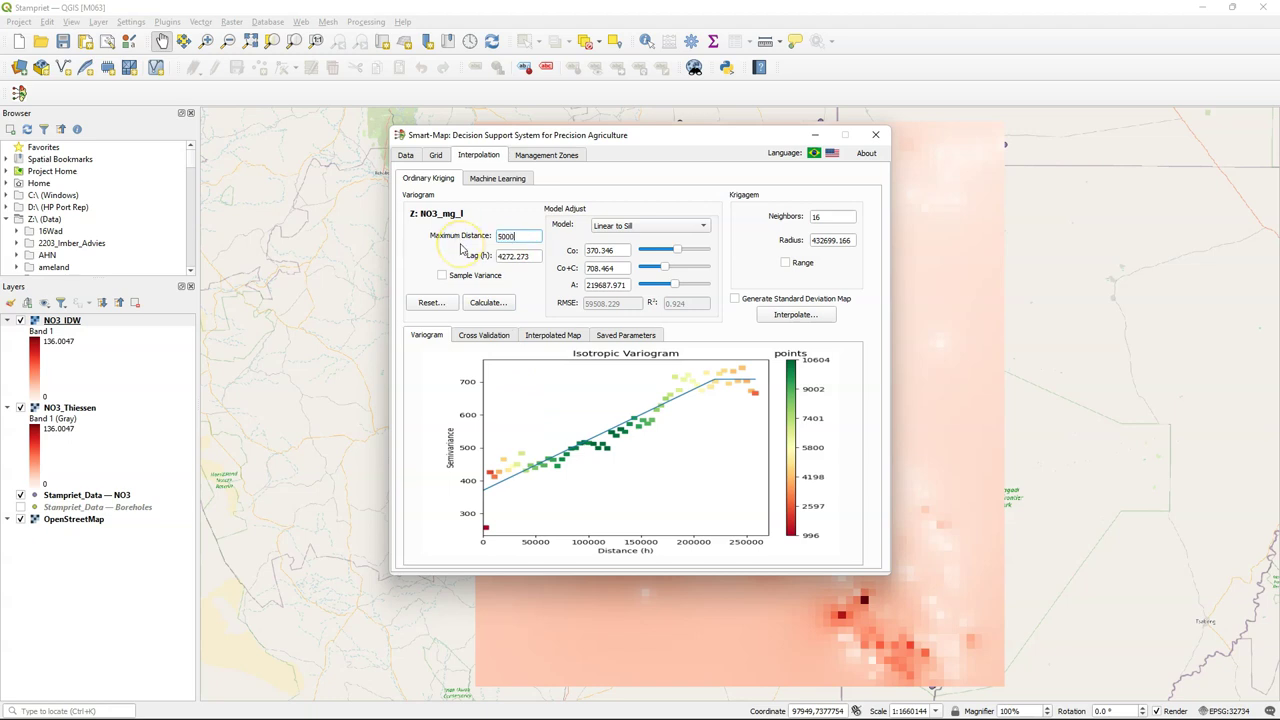
type("50000")
left_click(537, 256)
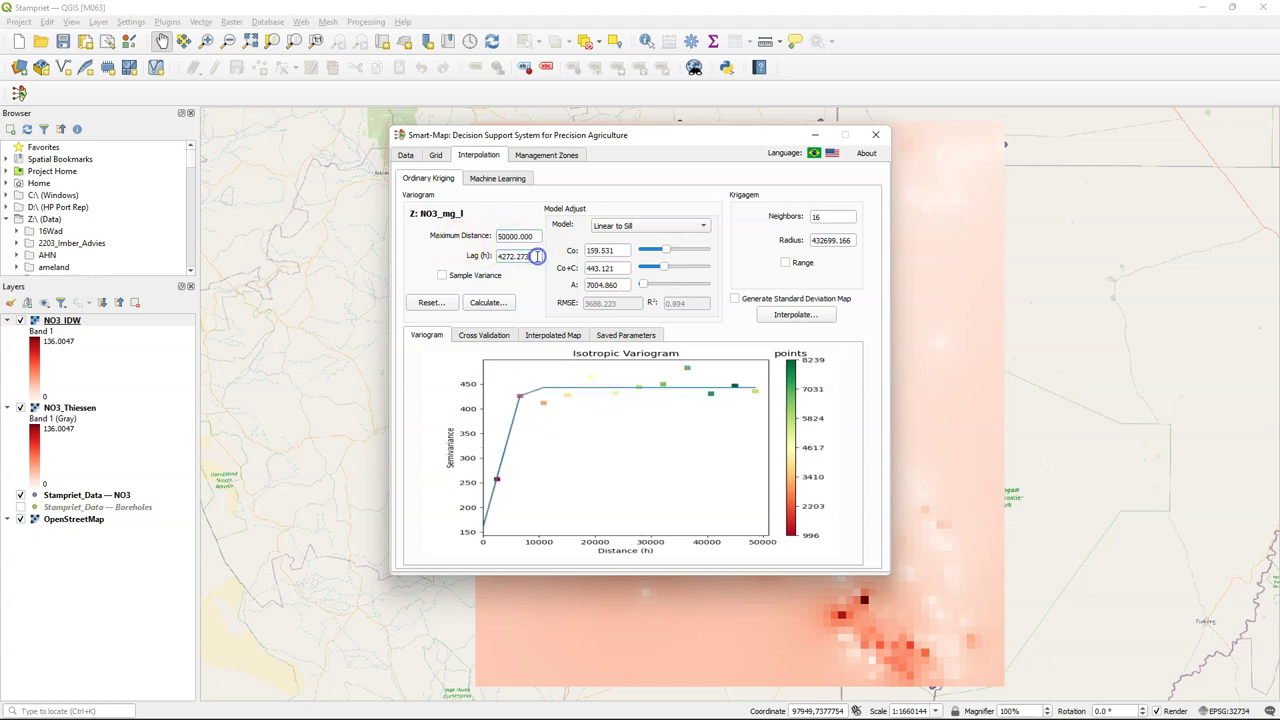
left_click_drag(537, 256, 386, 260)
type("5000")
left_click(537, 236)
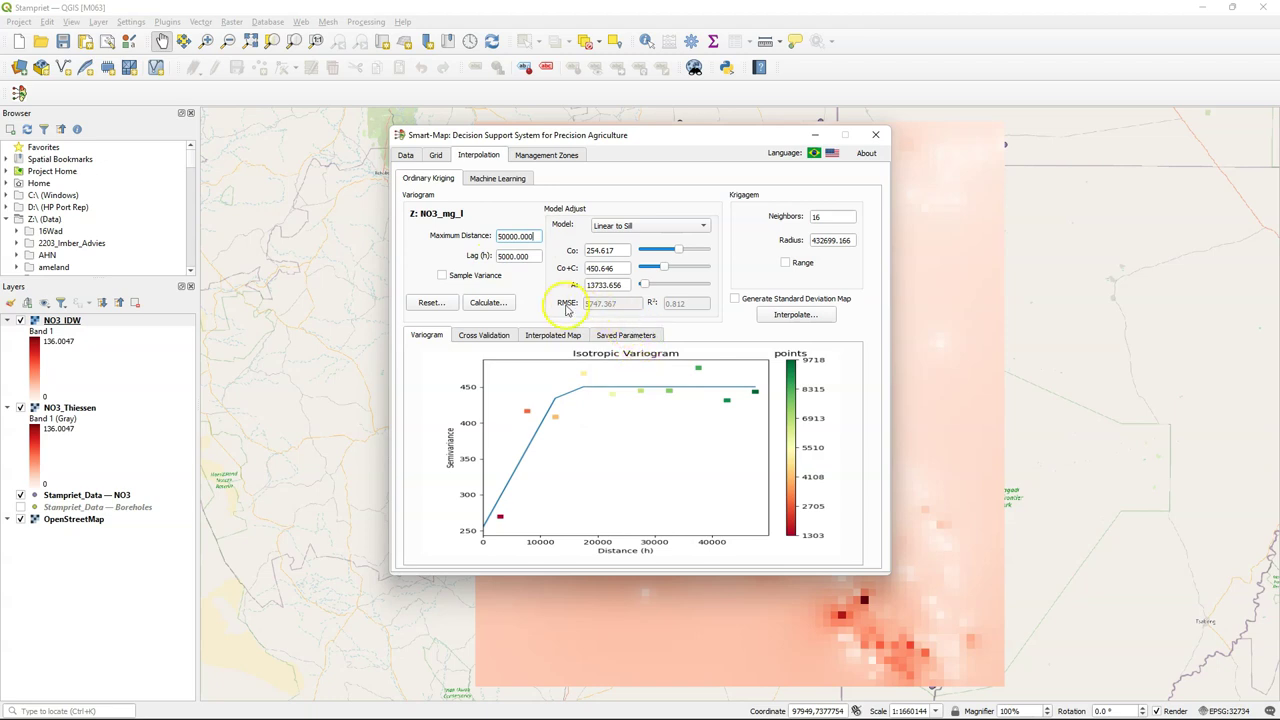
left_click(611, 227)
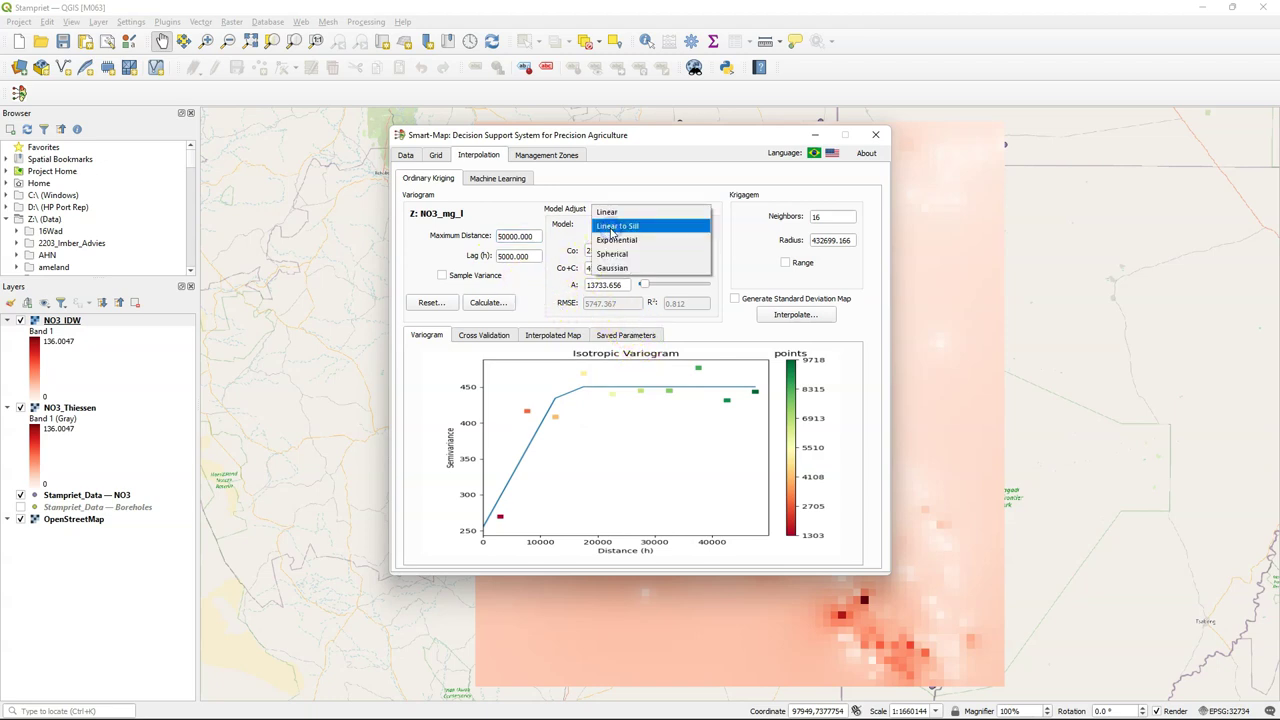
left_click(612, 254)
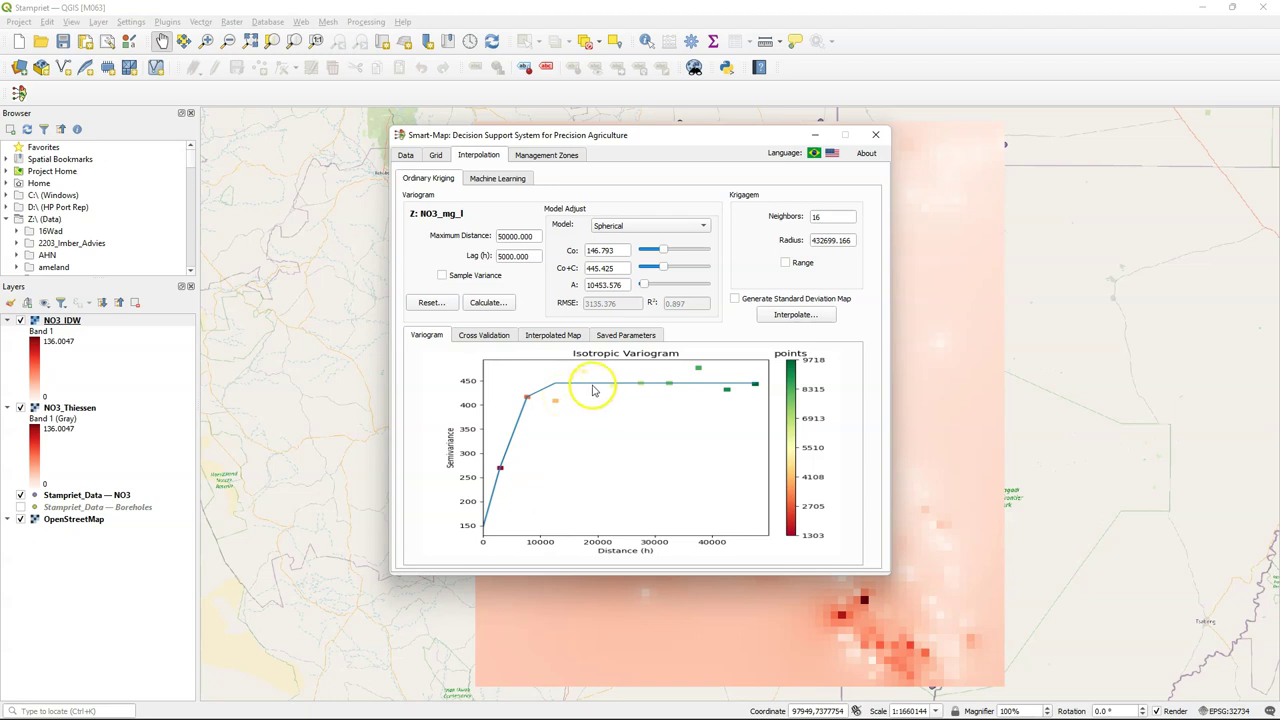
- Run the Smart-Map kriging interpolation, then close the plugin and confirm
left_click(798, 315)
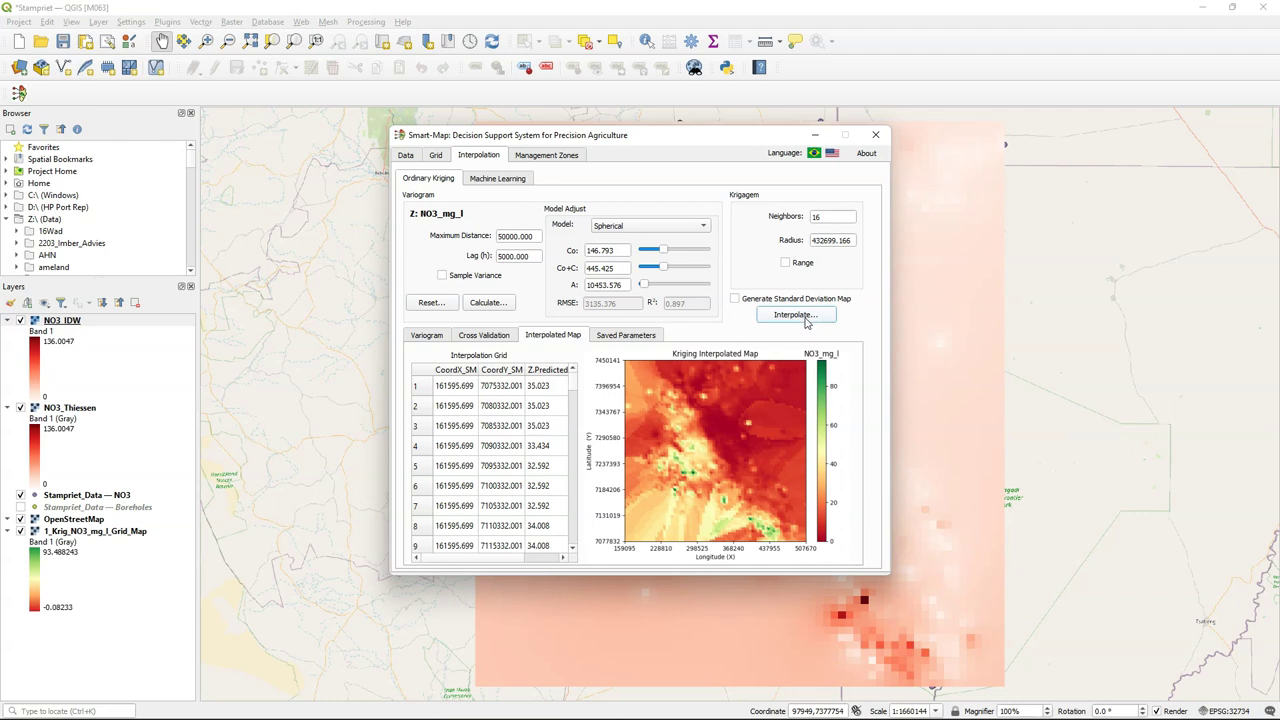
left_click(875, 134)
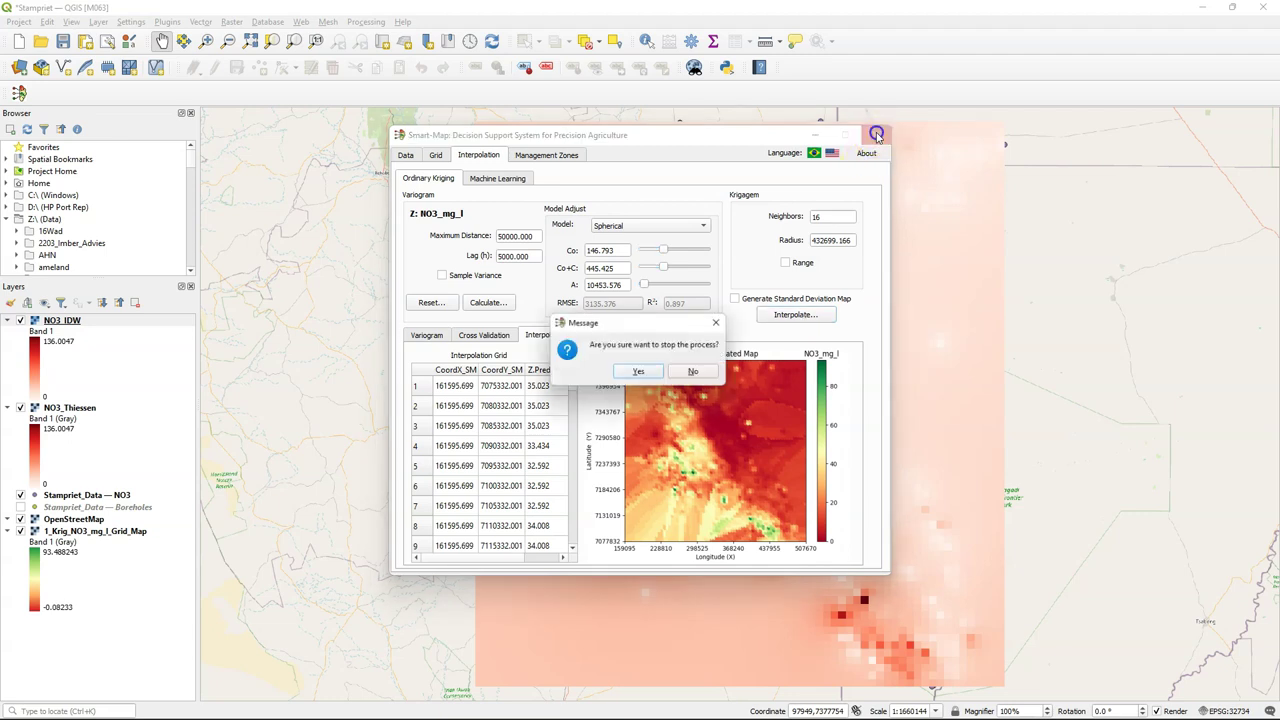
left_click(643, 375)
- Move the 1_Krig_NO3_mg_l_Grid_Map layer to the top of the layer list
left_click(72, 532)
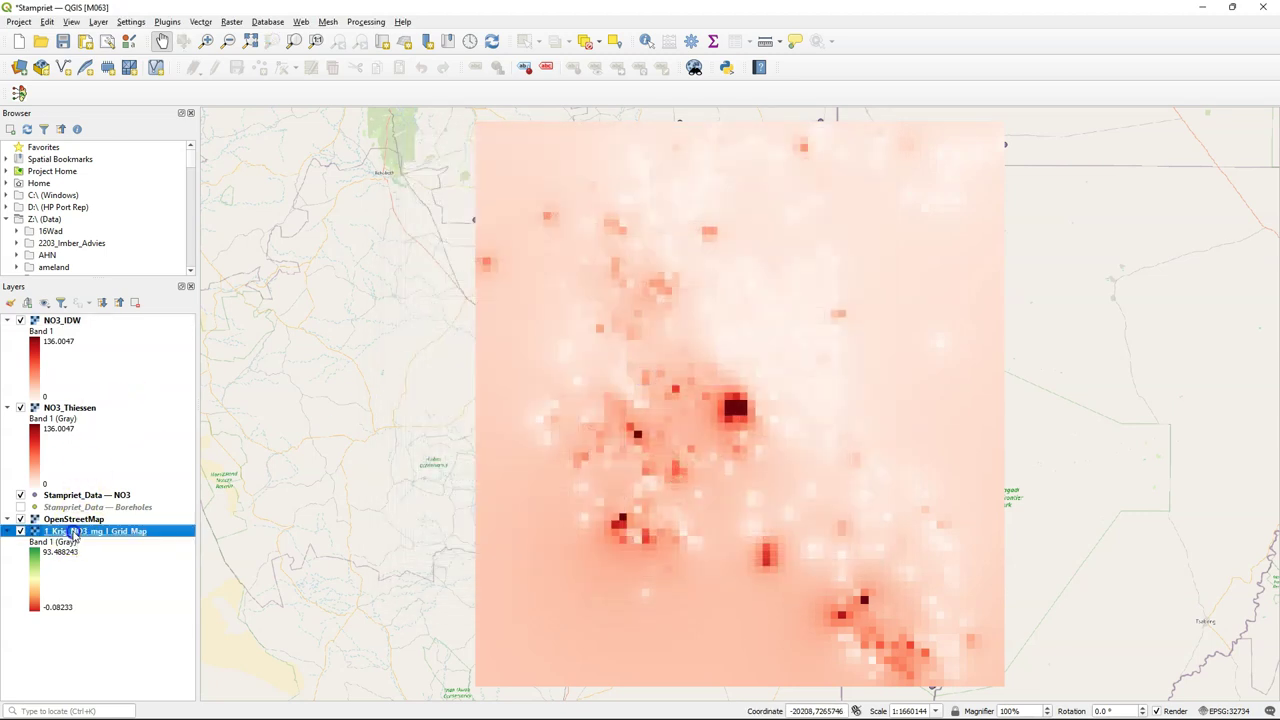
right_click(72, 532)
left_click(155, 410)
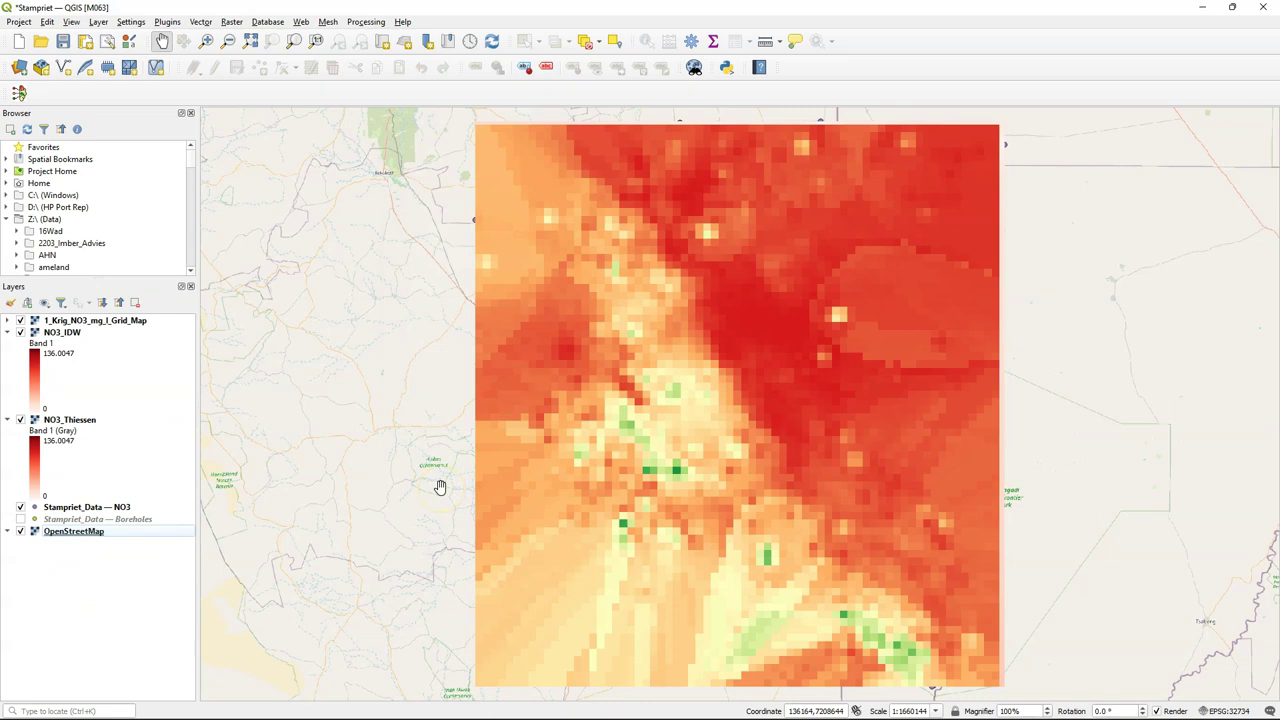
- Paste the kriging layer's green-to-red style onto the NO3 rasters
left_click(58, 320)
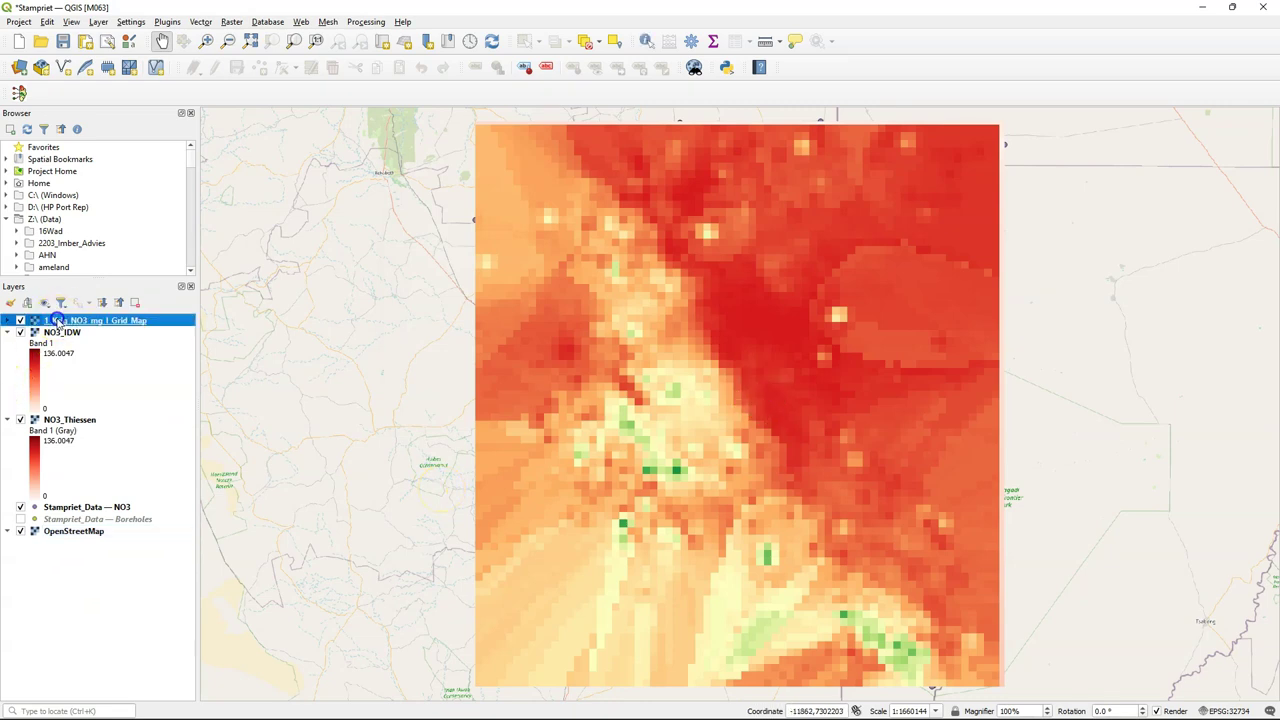
right_click(60, 332)
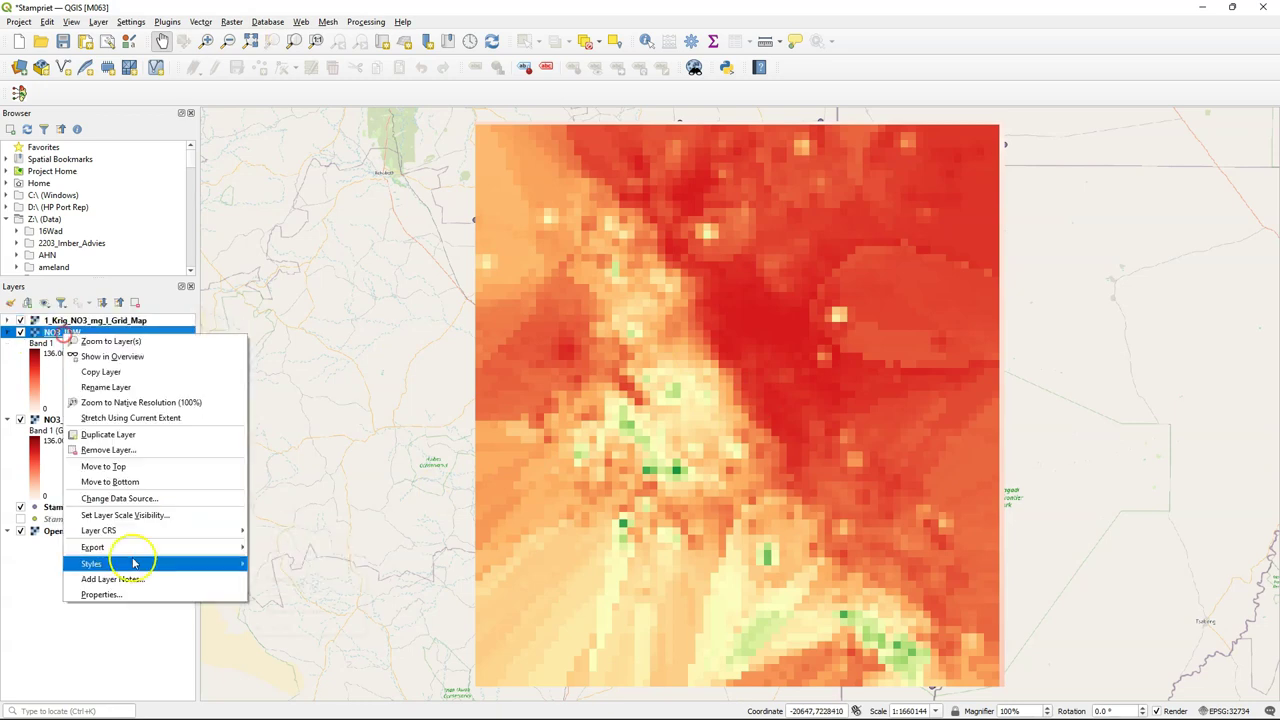
left_click(252, 579)
- Toggle the kriging and NO3_IDW layers on and off to compare them with the Thiessen polygons
left_click(20, 320)
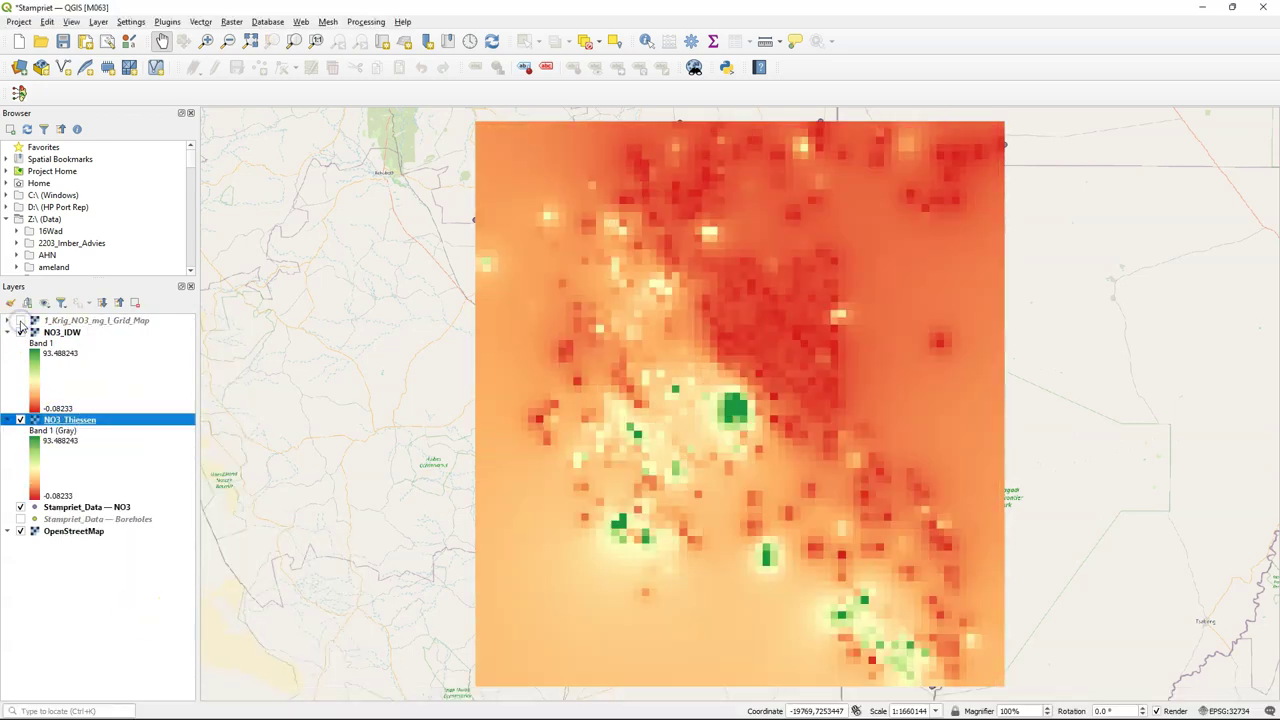
left_click(20, 320)
left_click(20, 320)
left_click(20, 320)
left_click(20, 320)
left_click(20, 332)
left_click(20, 332)
left_click(20, 332)
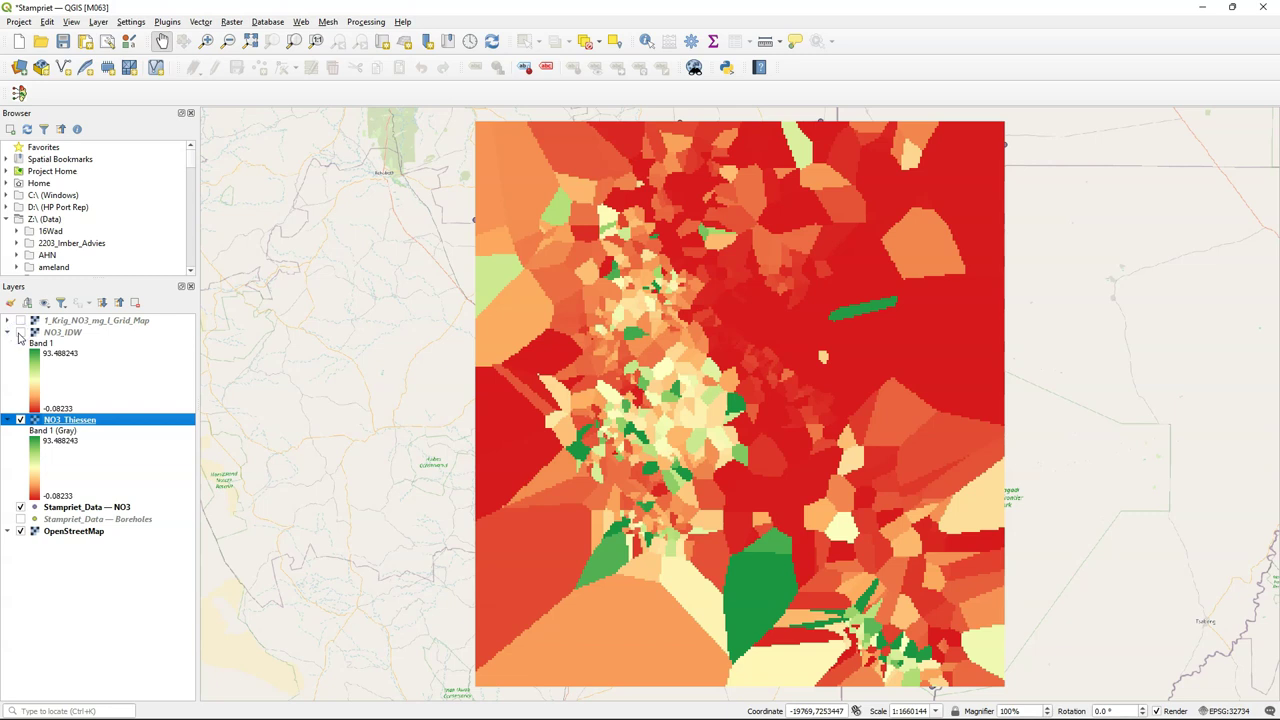
left_click(20, 332)
- Show the kriging layer again and move the NO3 point layer to the top
left_click(20, 320)
right_click(72, 507)
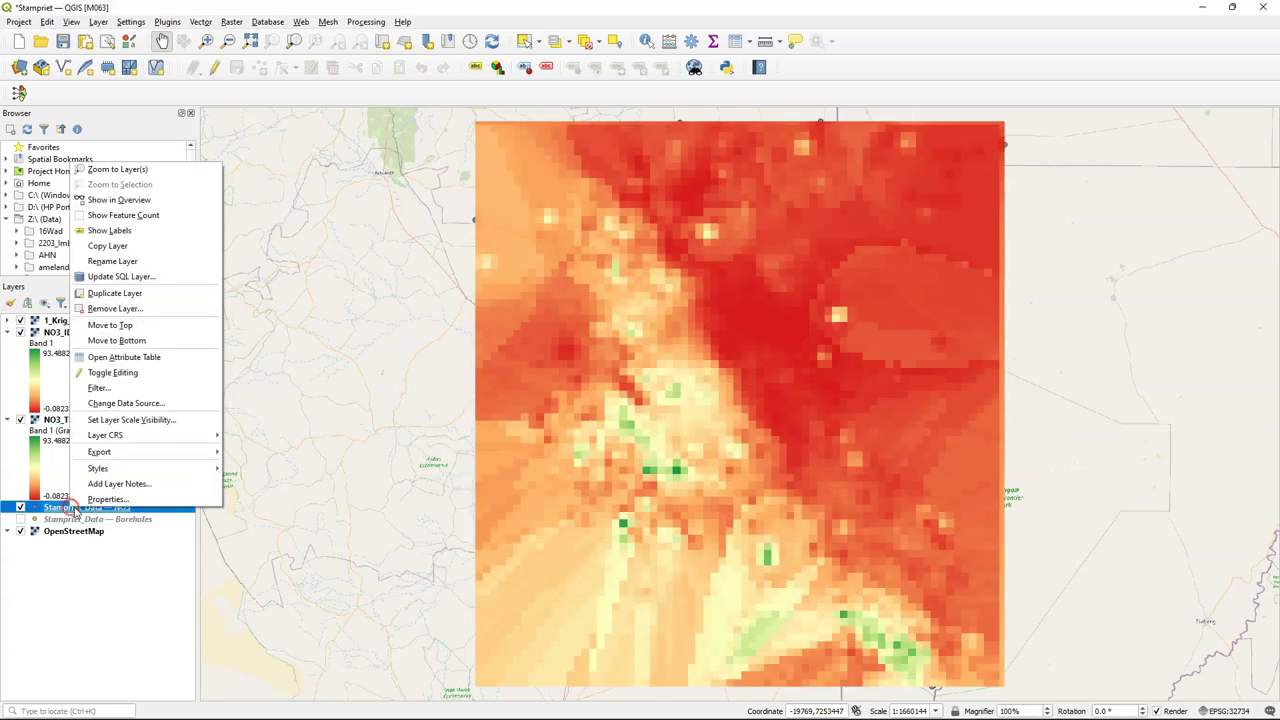
left_click(118, 326)
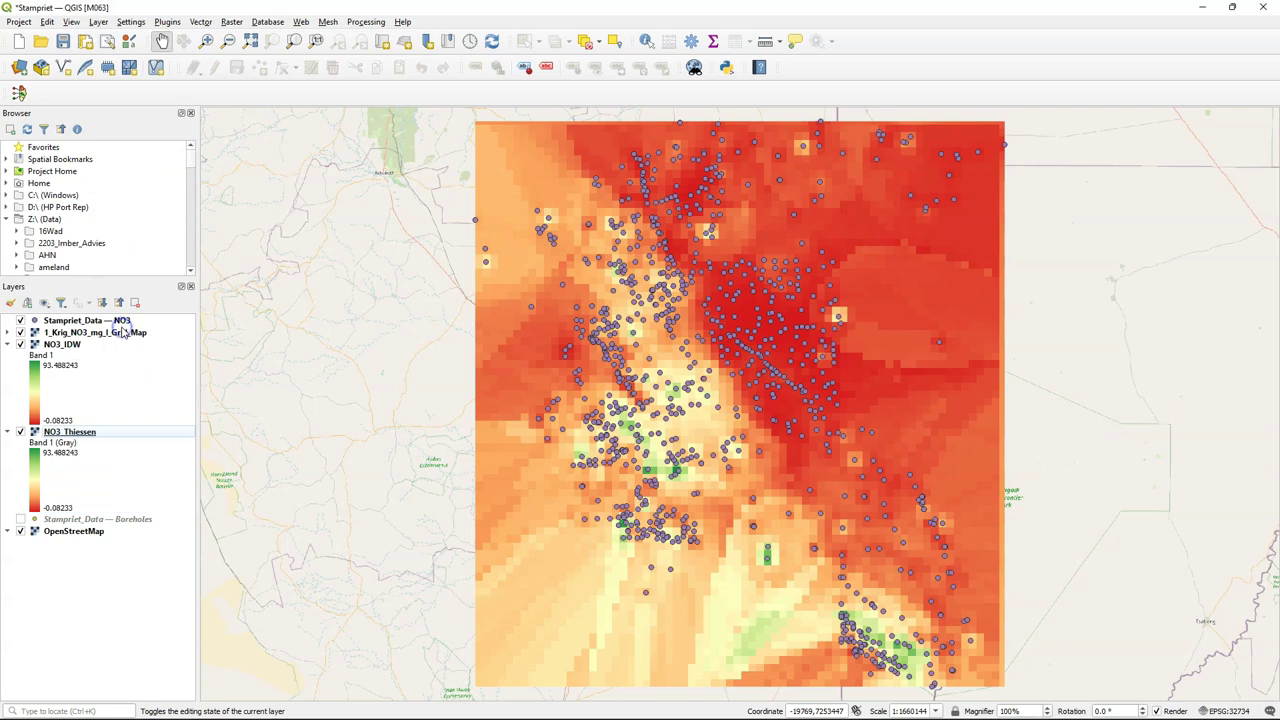
left_click(115, 388)
left_click(75, 321)
- Style the NO3 points as Graduated on NO3_mg_l with the RdYlGn ramp in 5 quantile classes
left_click(10, 304)
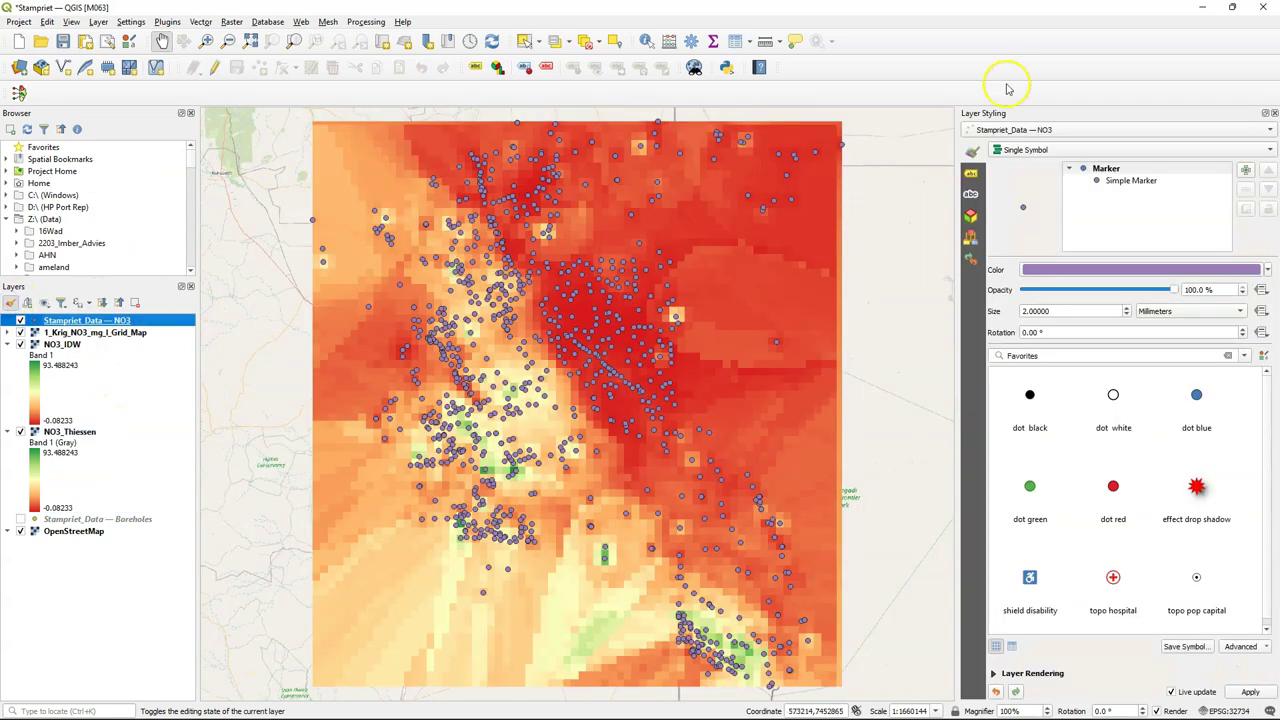
left_click(1018, 150)
left_click(1030, 177)
left_click(1250, 172)
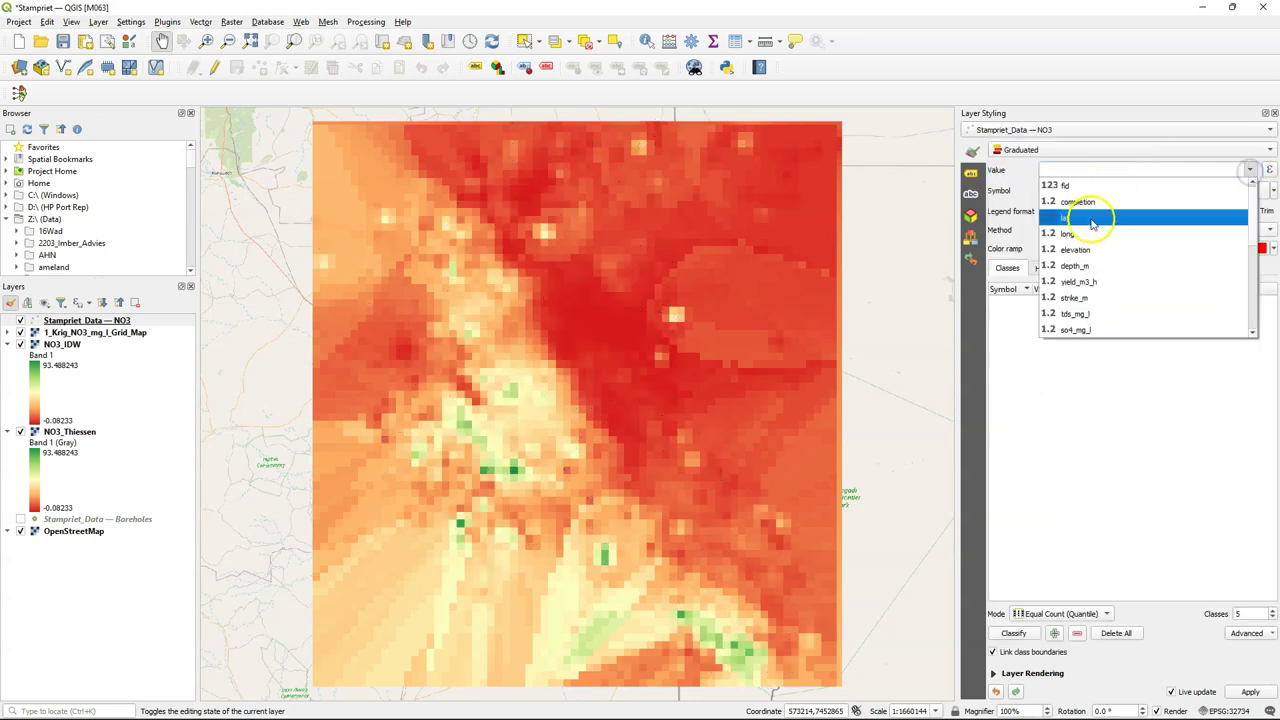
scroll(1085, 233, "down", 3)
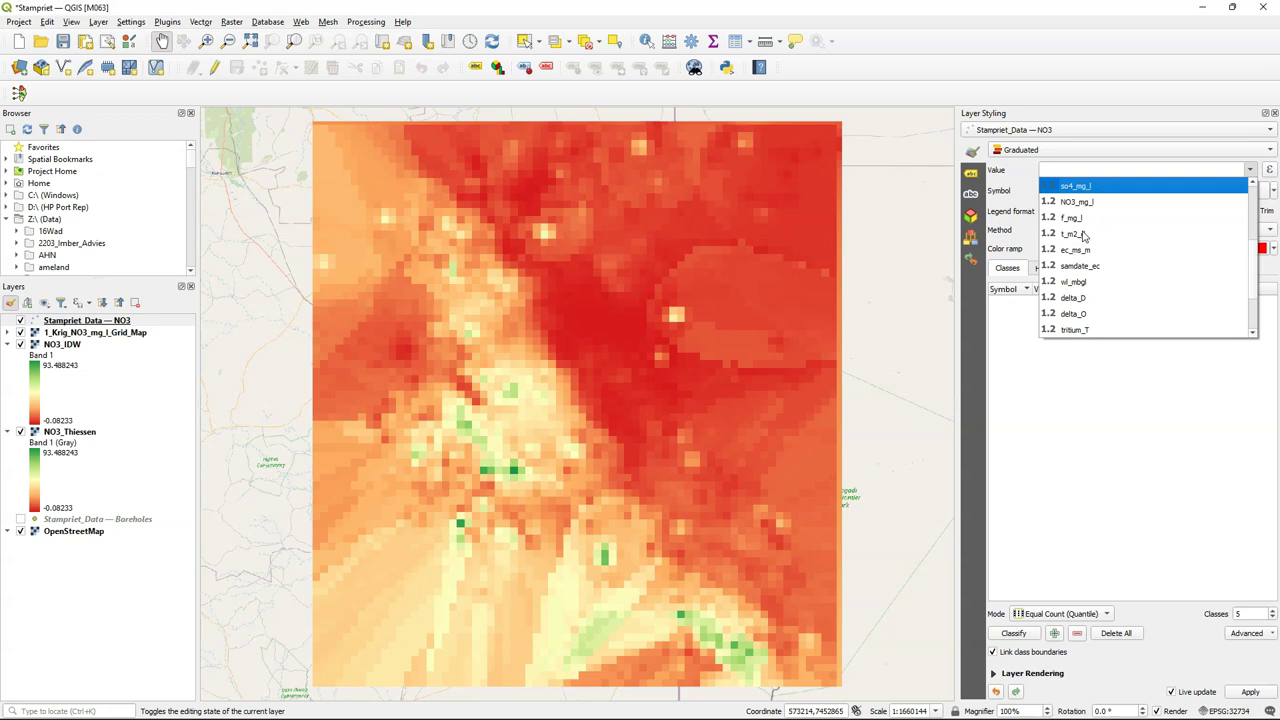
left_click(1080, 204)
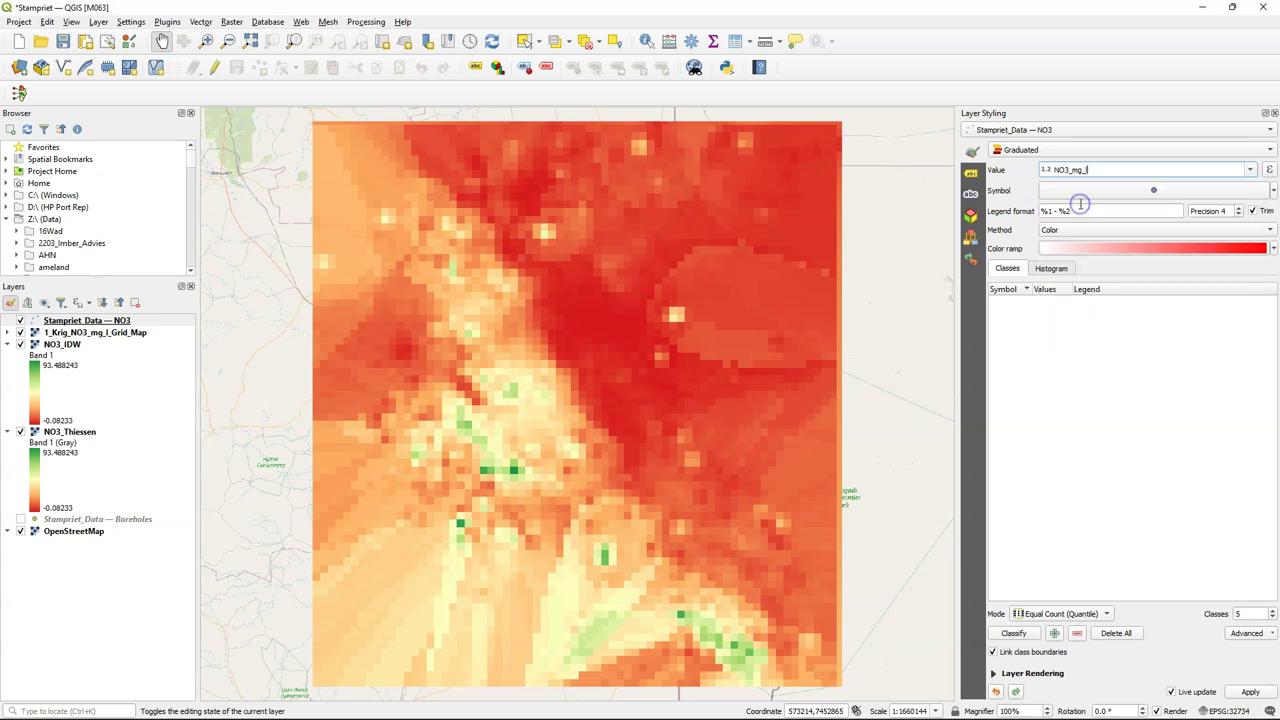
left_click(1273, 249)
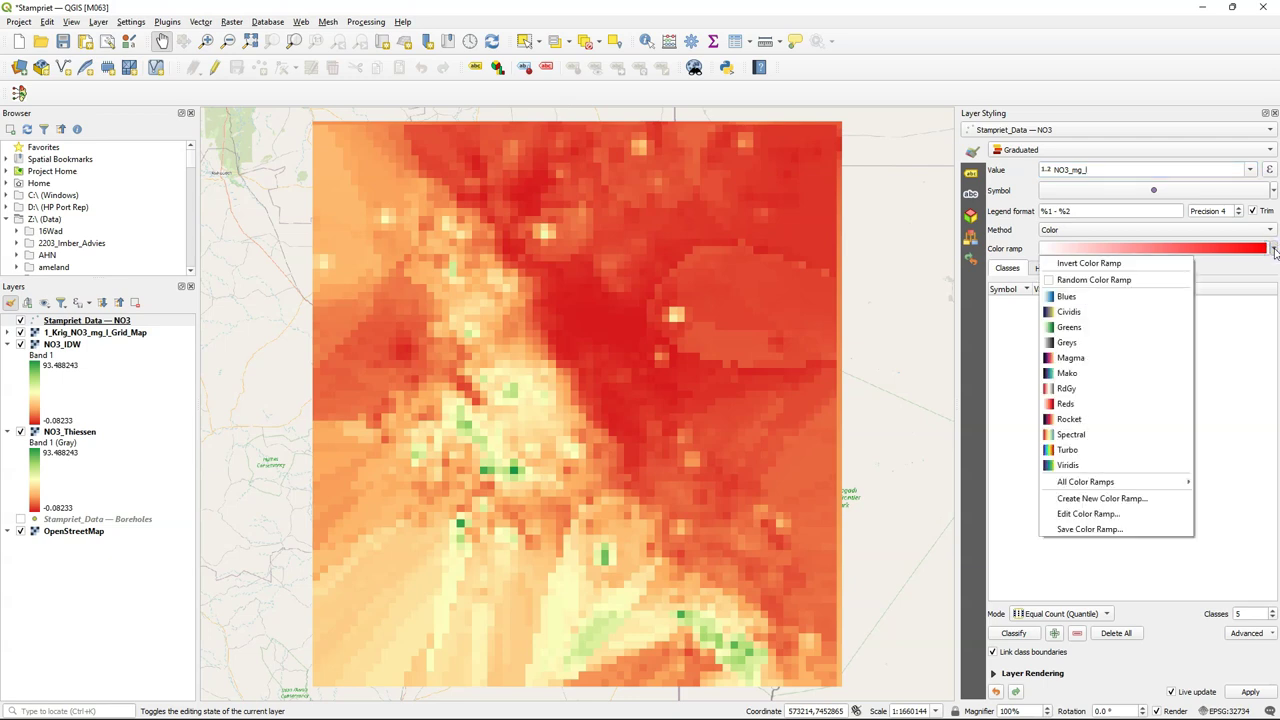
mouse_move(1085, 484)
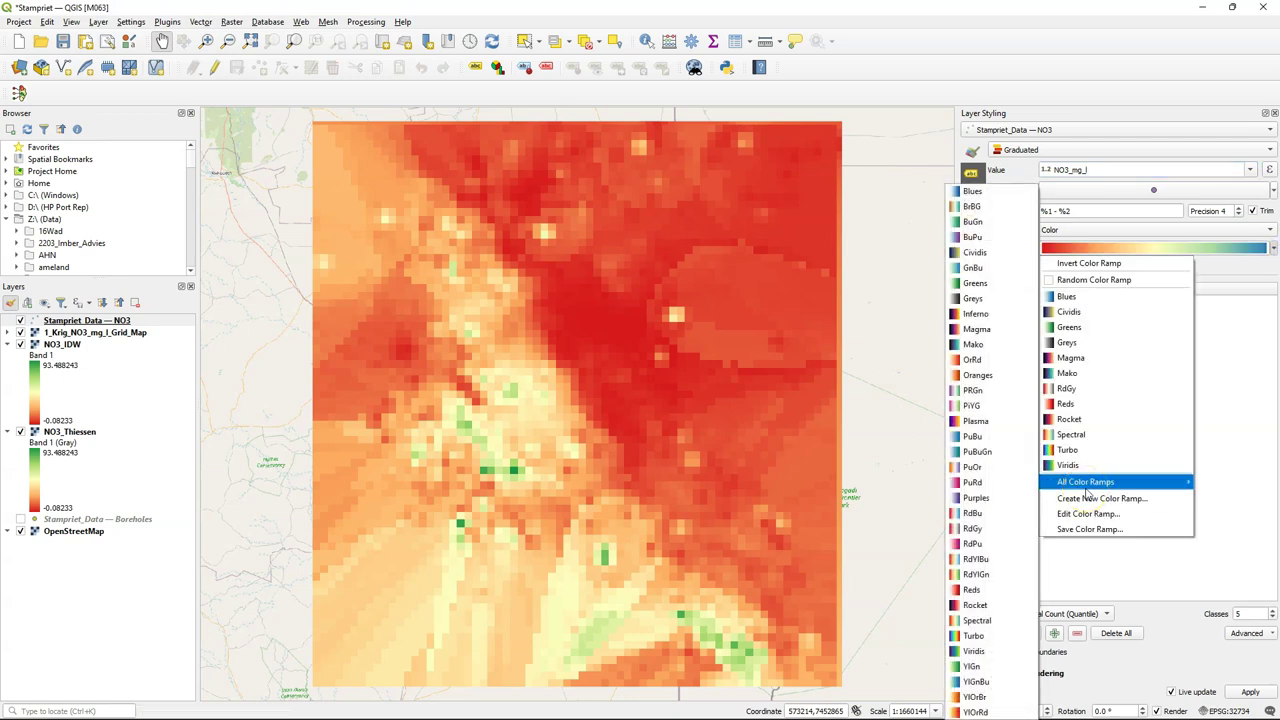
left_click(1015, 574)
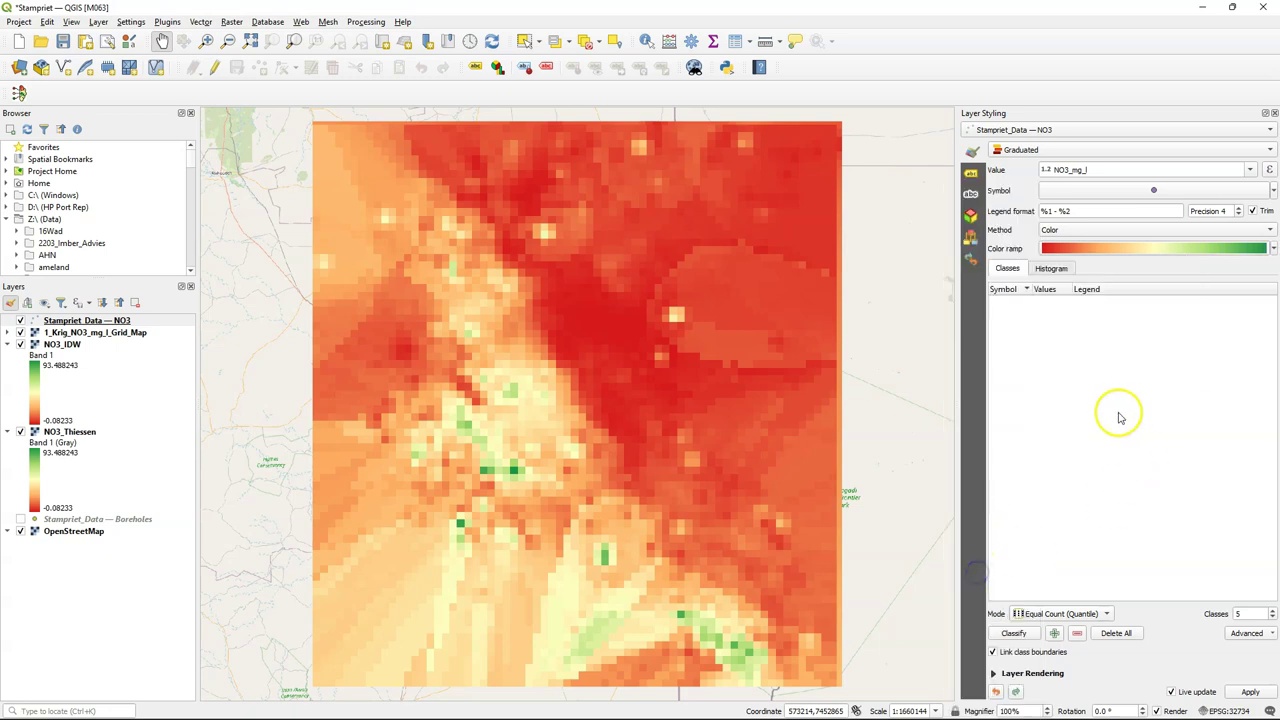
left_click(1014, 633)
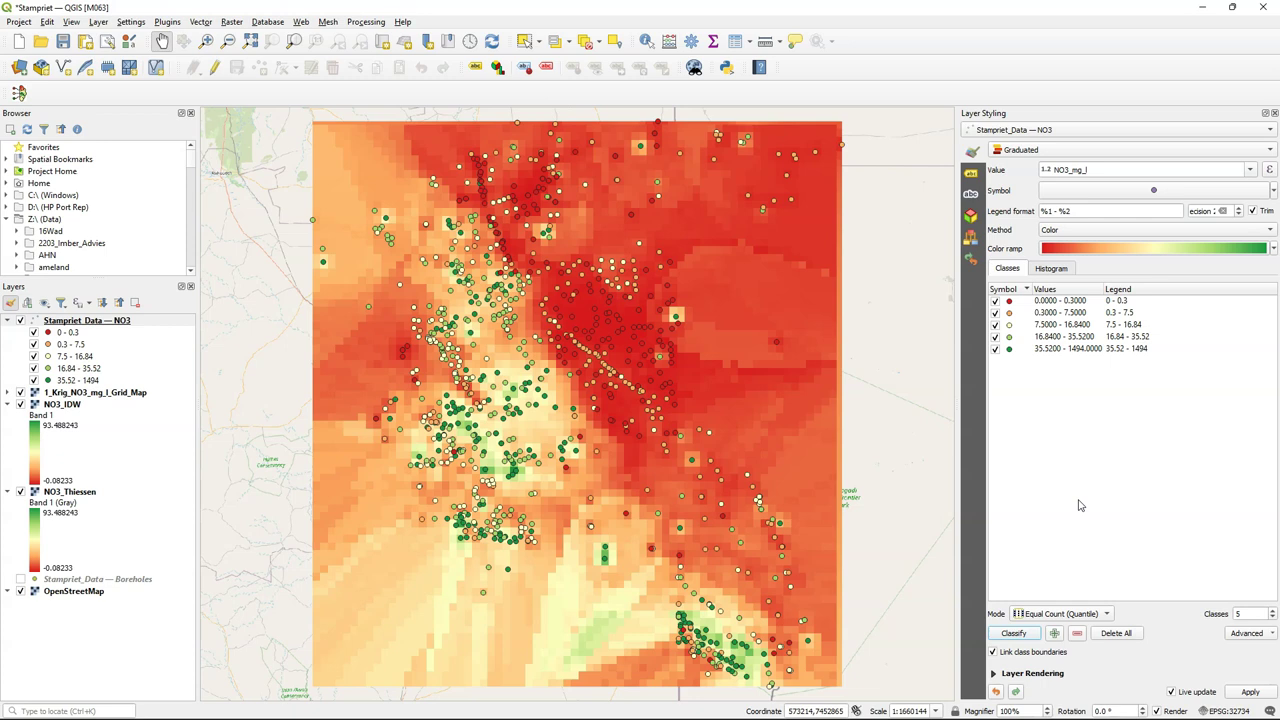
- Invert the NO3 colour ramp so low values are green, then compare the kriging, IDW and Thiessen rasters
left_click(1088, 250)
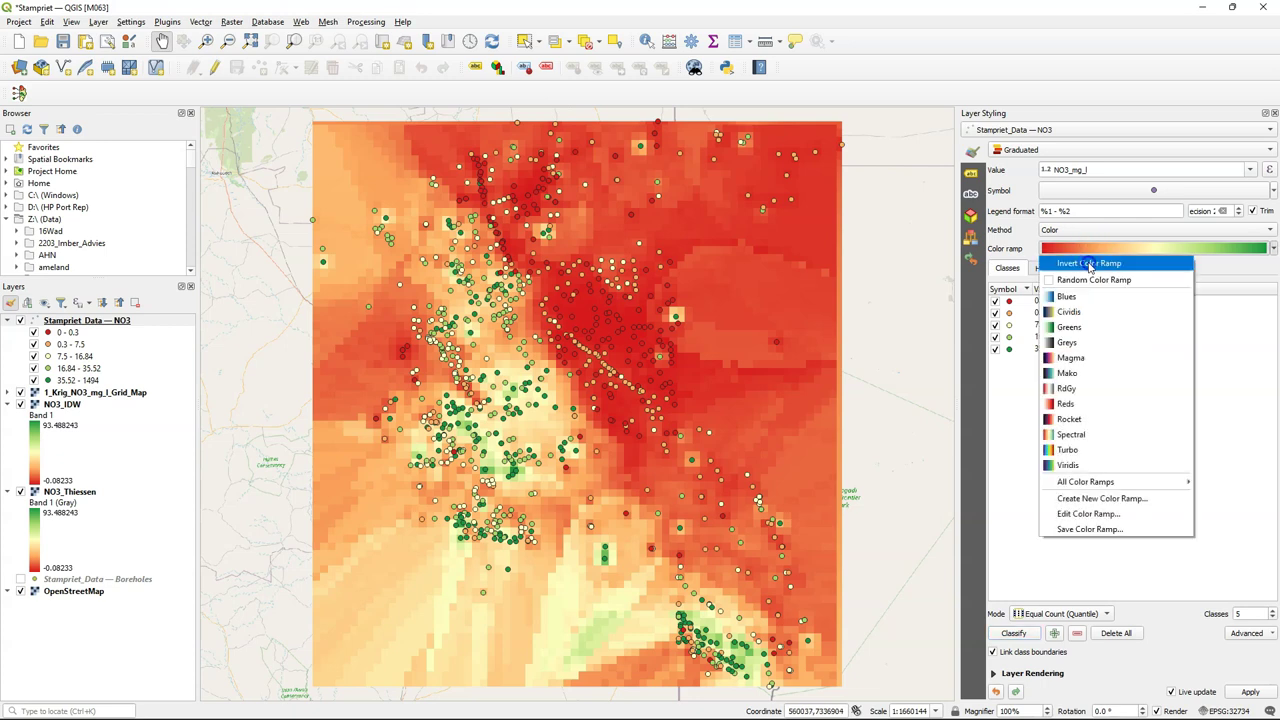
left_click(1090, 262)
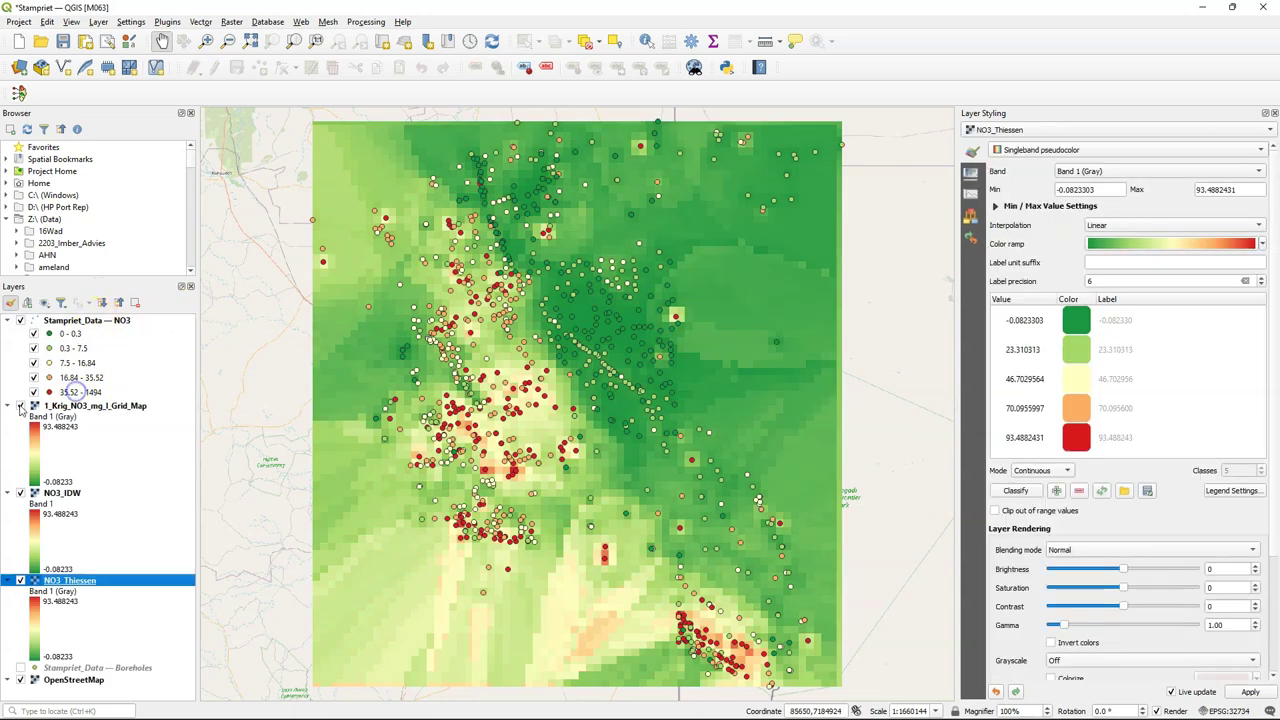
left_click(20, 406)
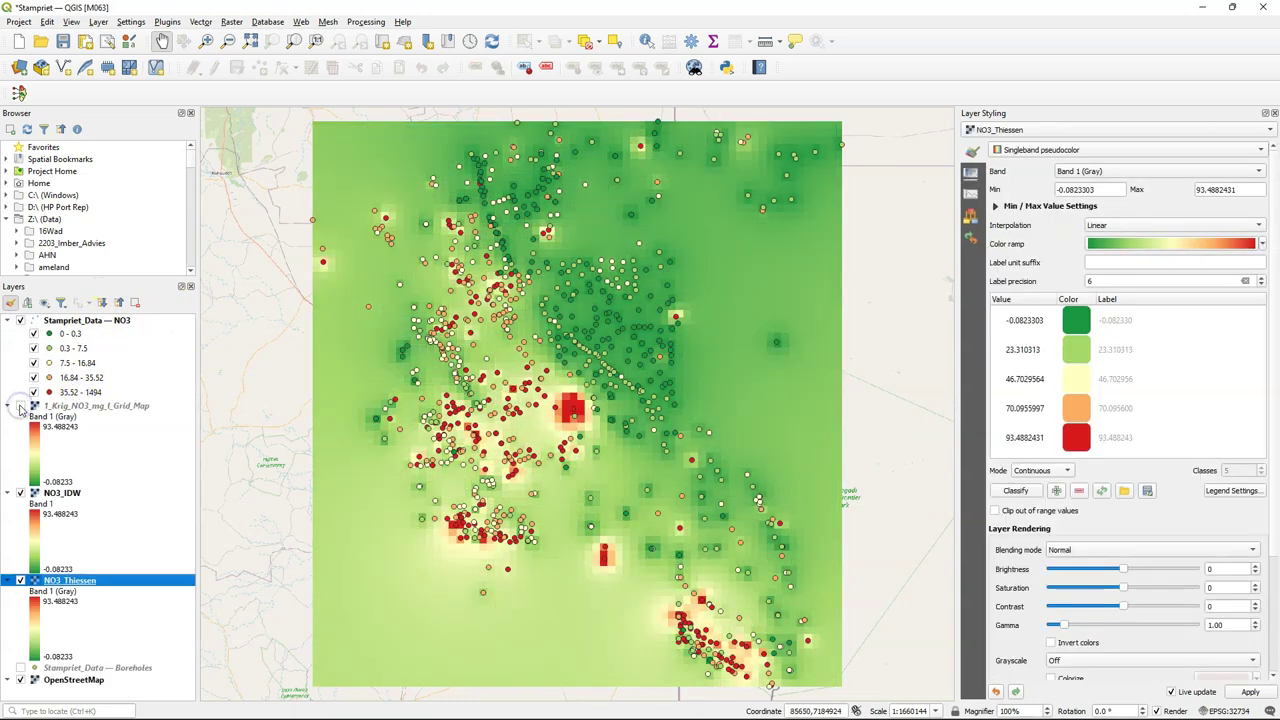
left_click(20, 406)
left_click(20, 406)
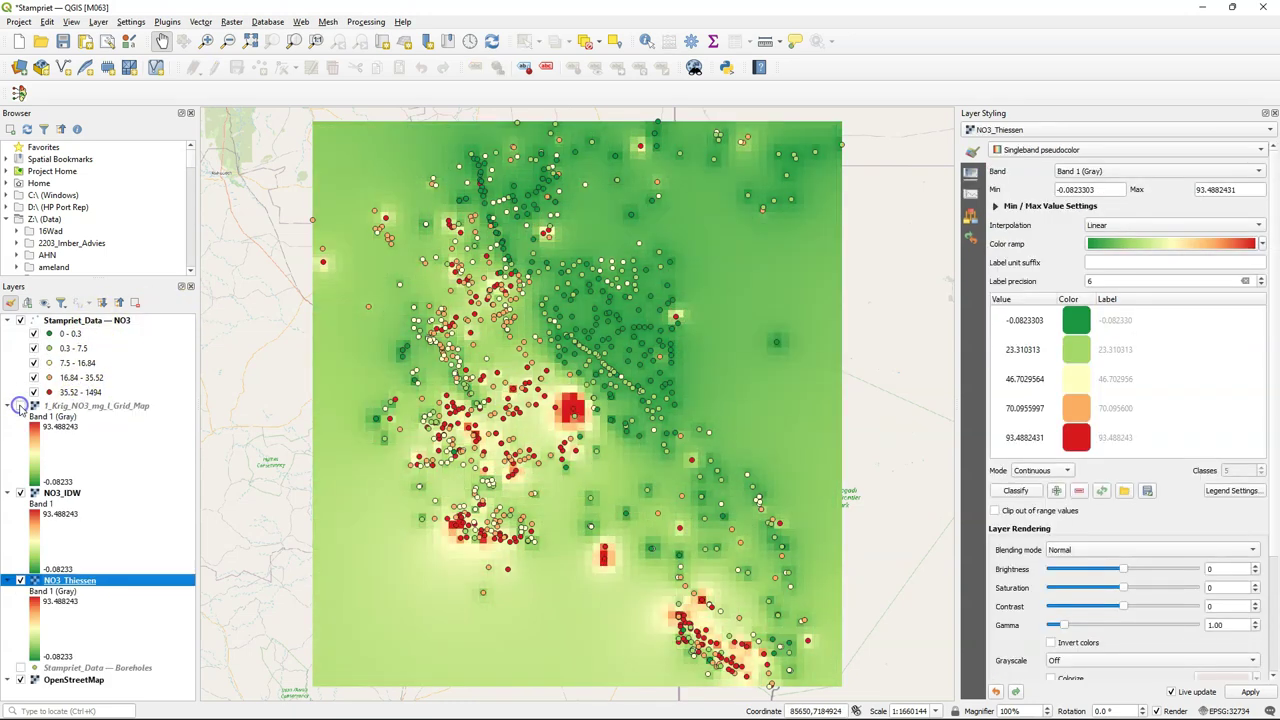
left_click(20, 493)
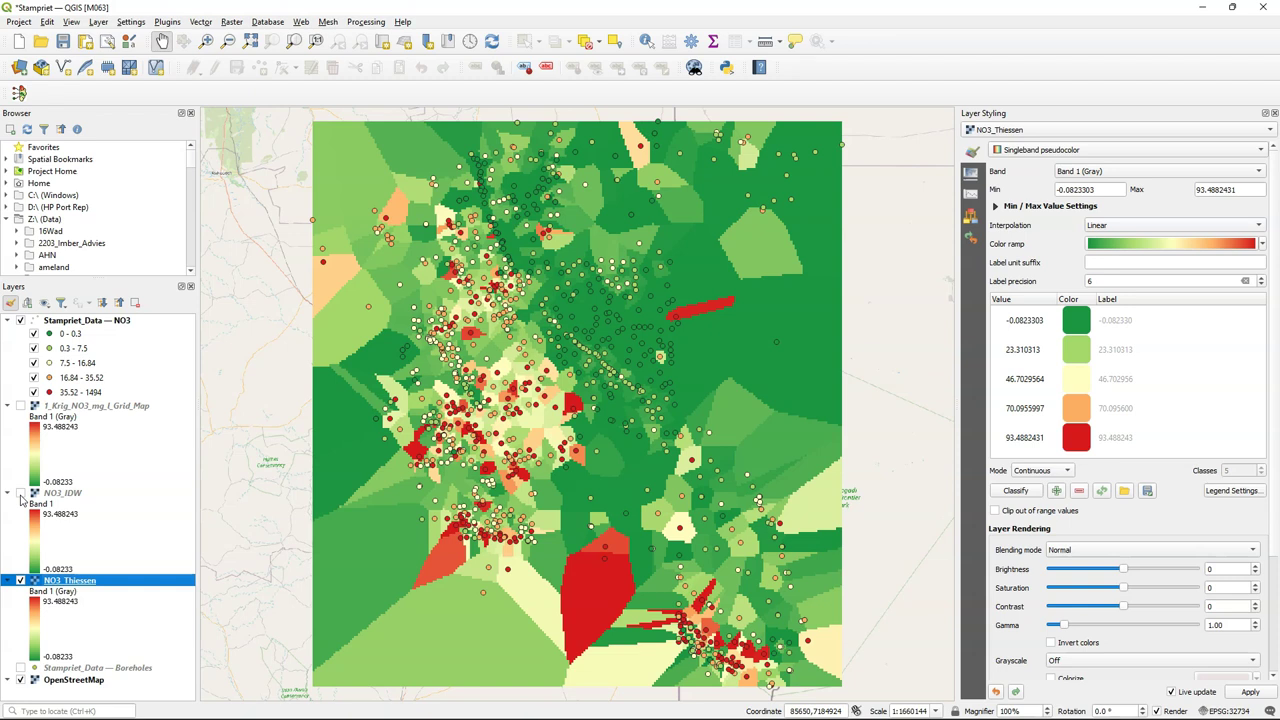
left_click(20, 493)
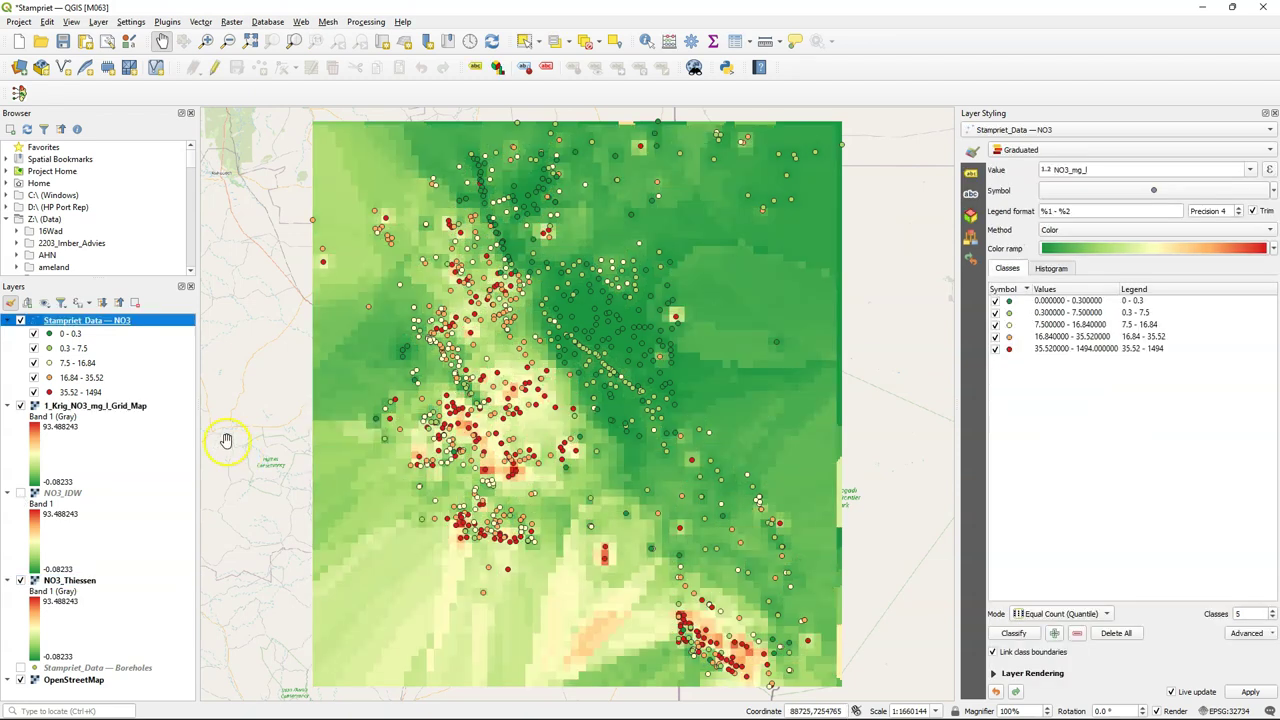
- Duplicate the NO3 points layer, move the copy to the top, and show it instead of the original
right_click(80, 320)
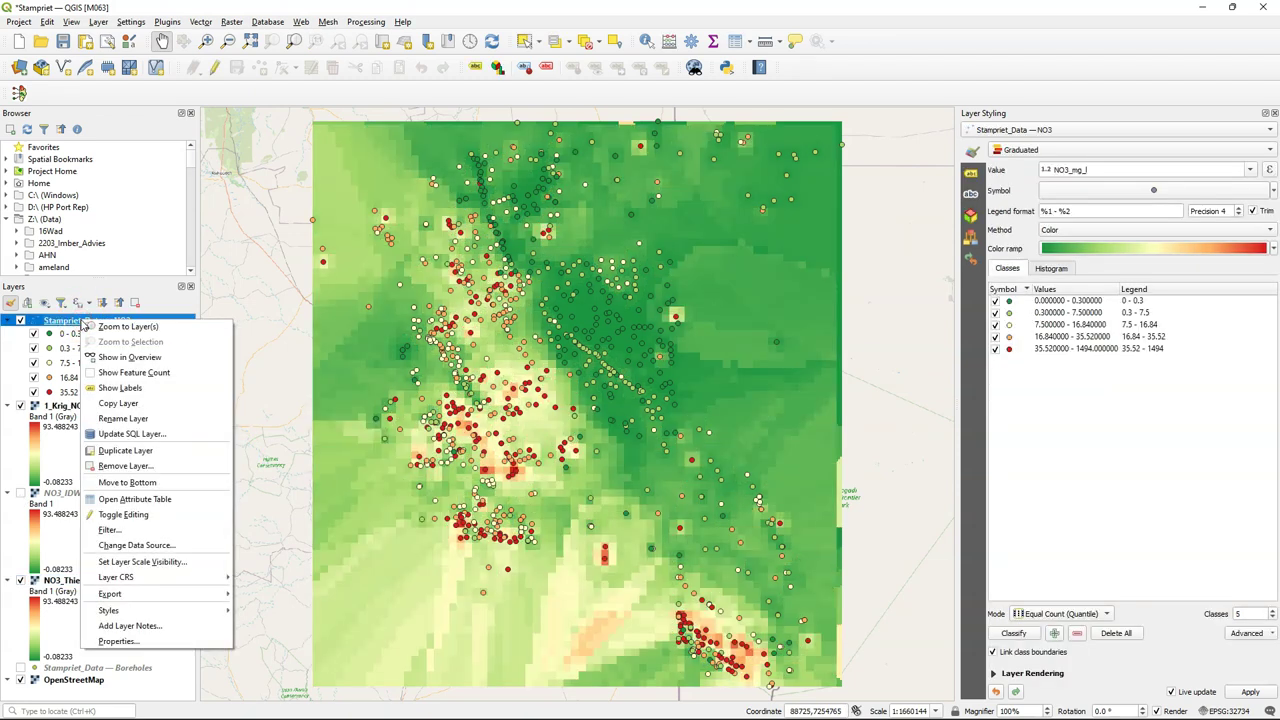
left_click(125, 450)
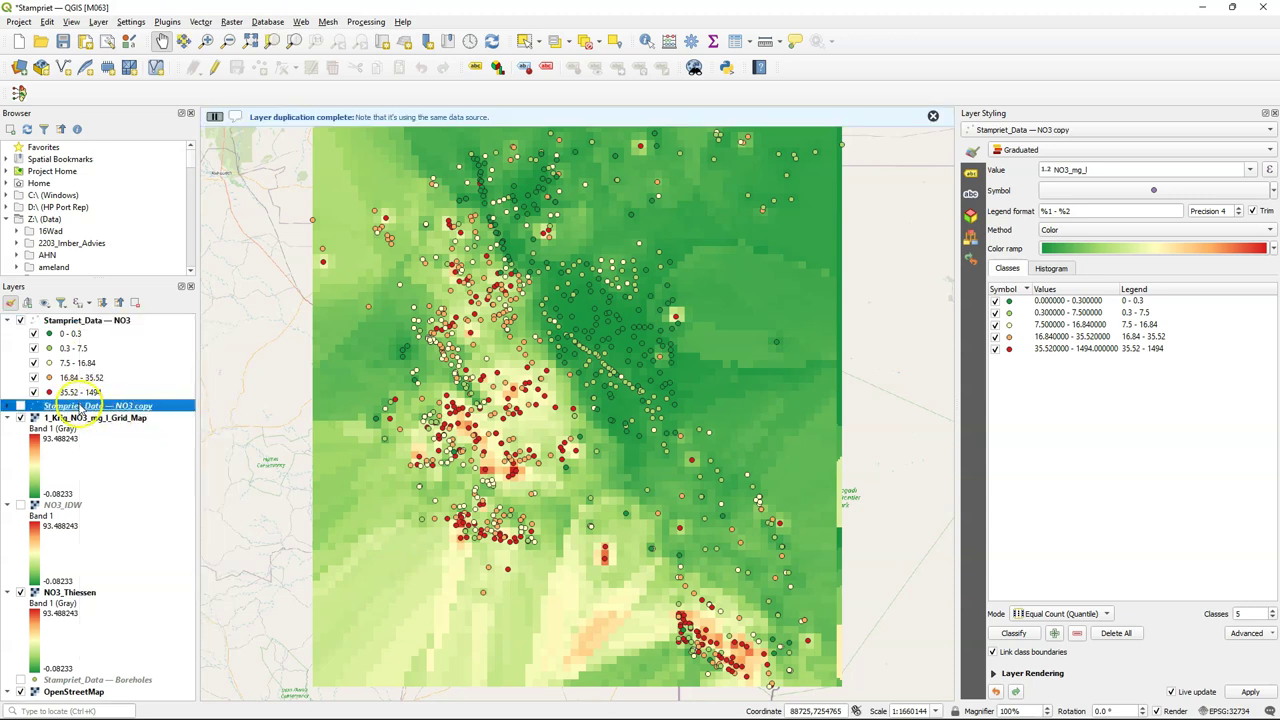
right_click(98, 406)
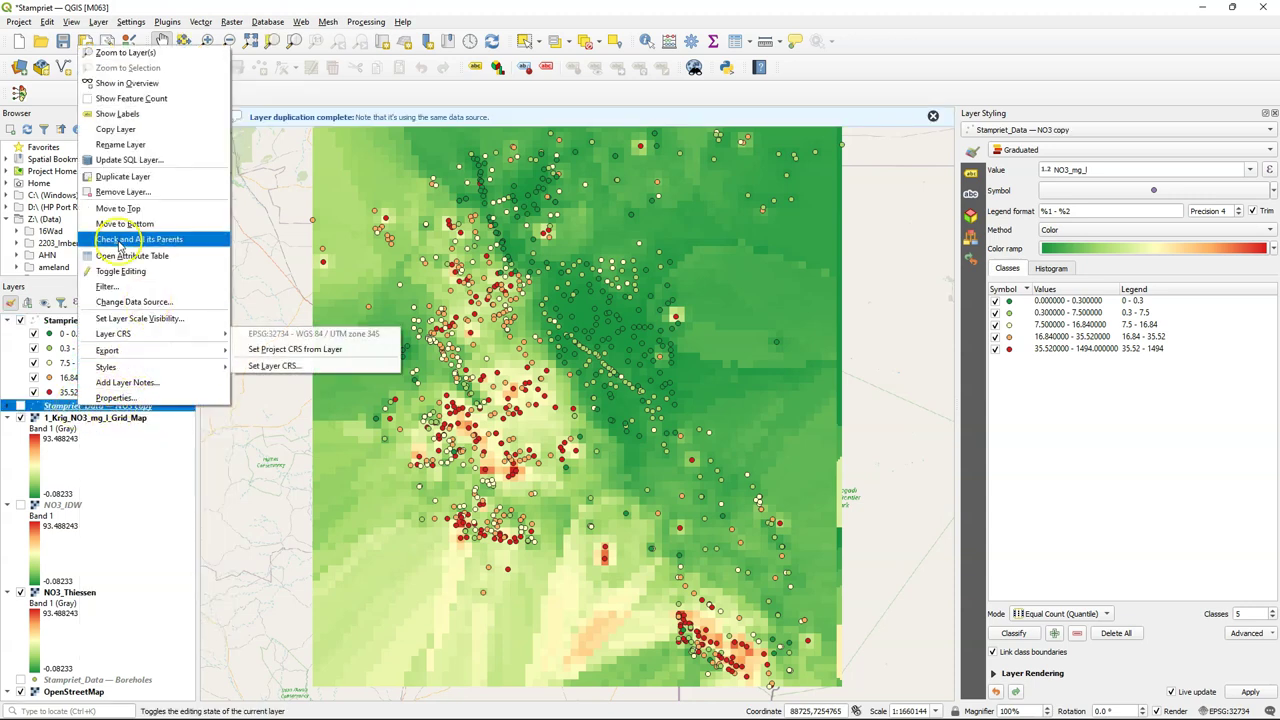
left_click(117, 208)
left_click(75, 320)
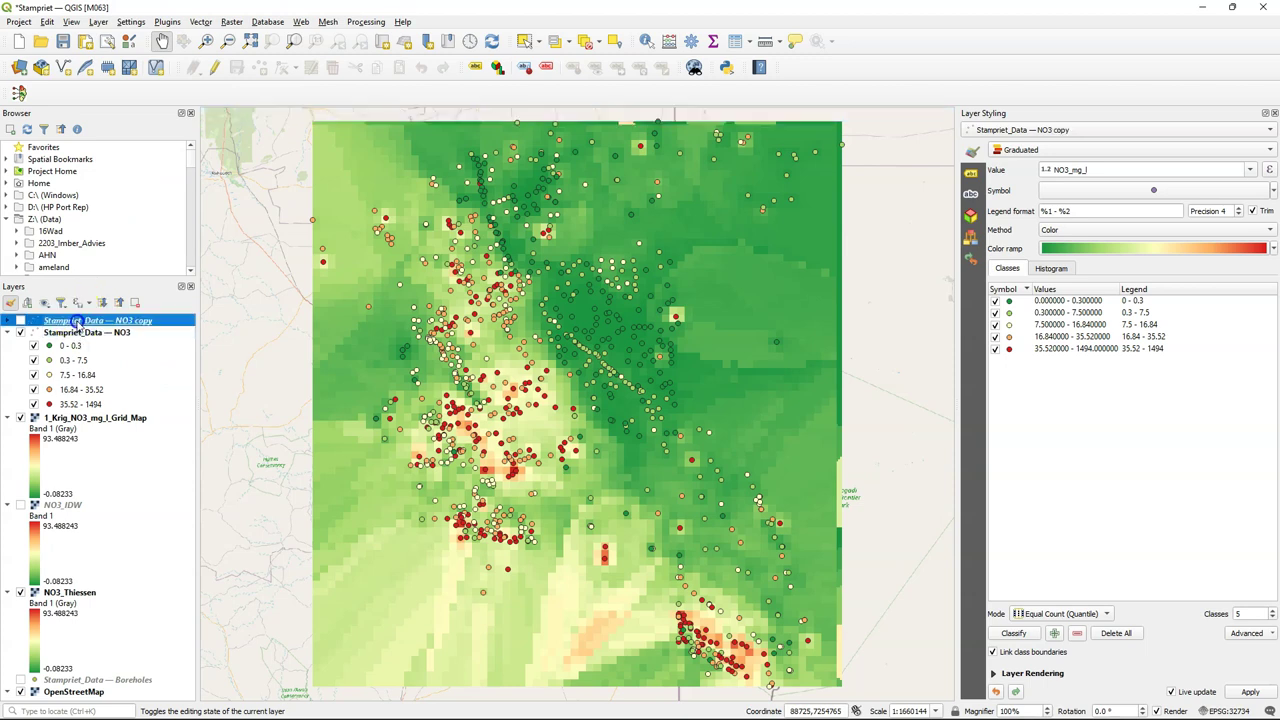
left_click(20, 332)
left_click(20, 321)
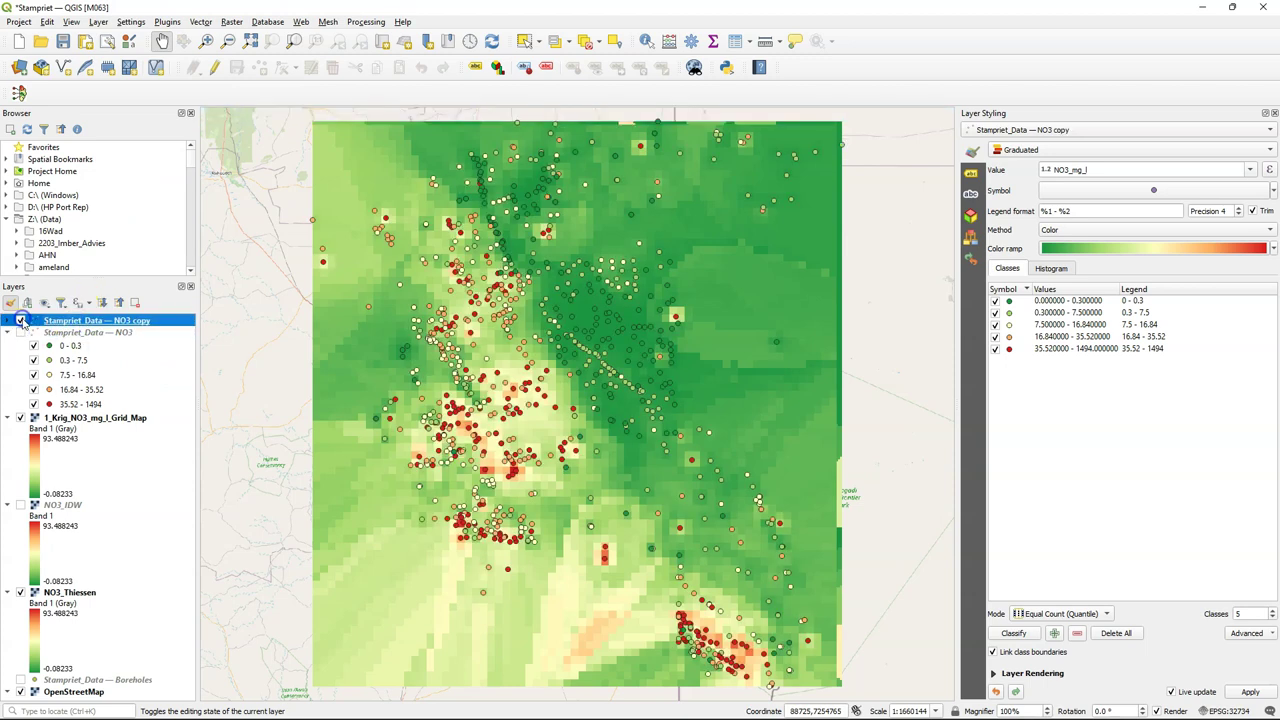
- Rename the copied NO3 layer to 'Aquifers'
right_click(75, 323)
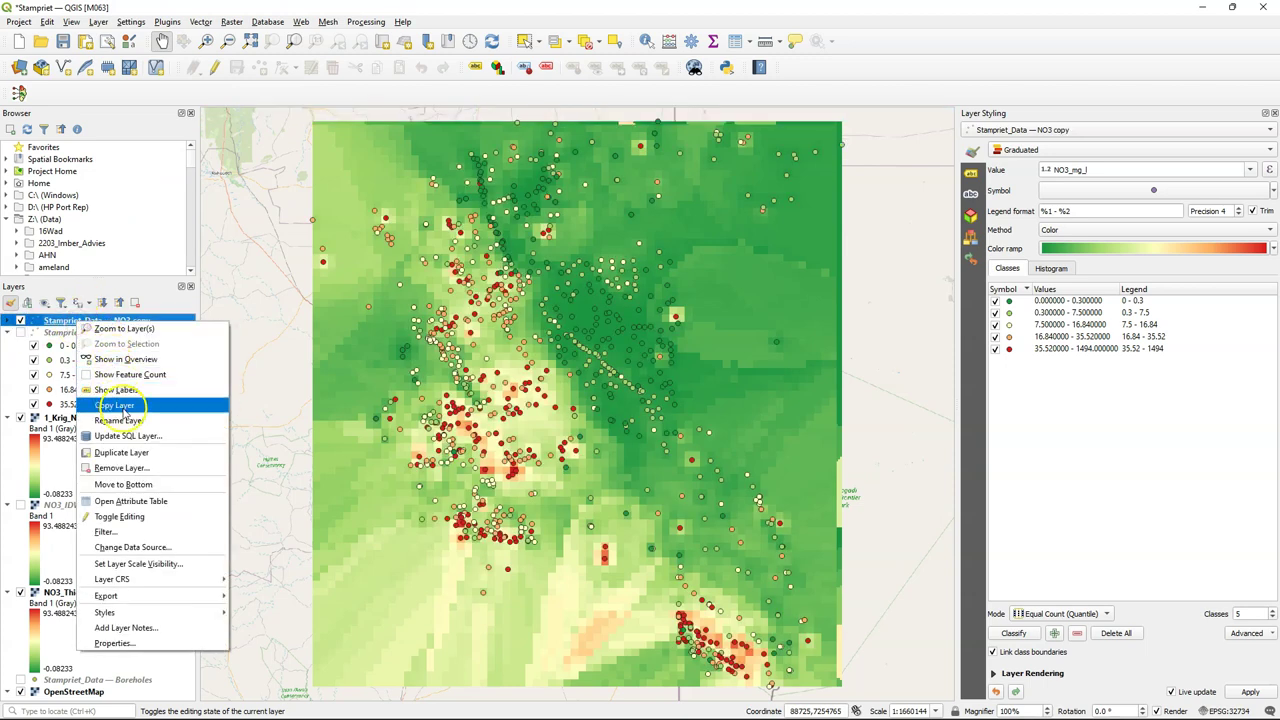
left_click(125, 420)
right_click(95, 322)
left_click(125, 420)
type("Aquifers")
left_click(101, 334)
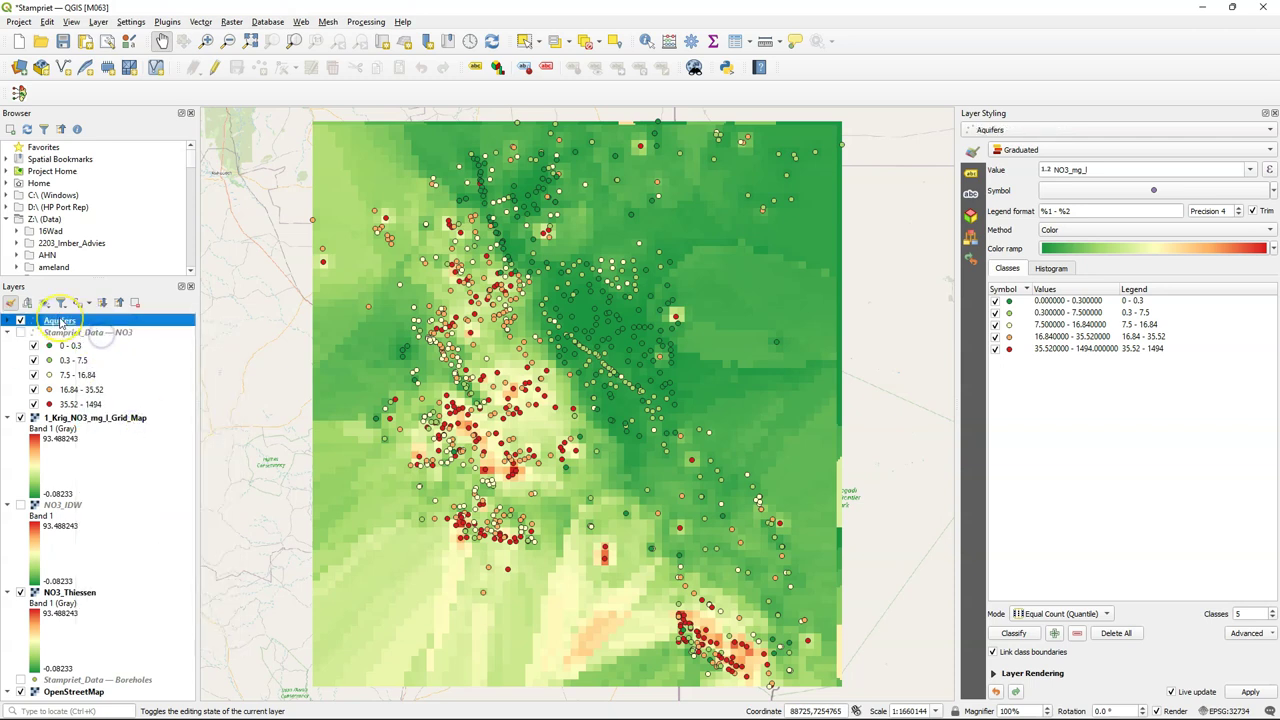
- Categorize the Aquifers points by the aquifer field with random colours for AUOB, KALAHARI and NOSSOB
left_click(1020, 150)
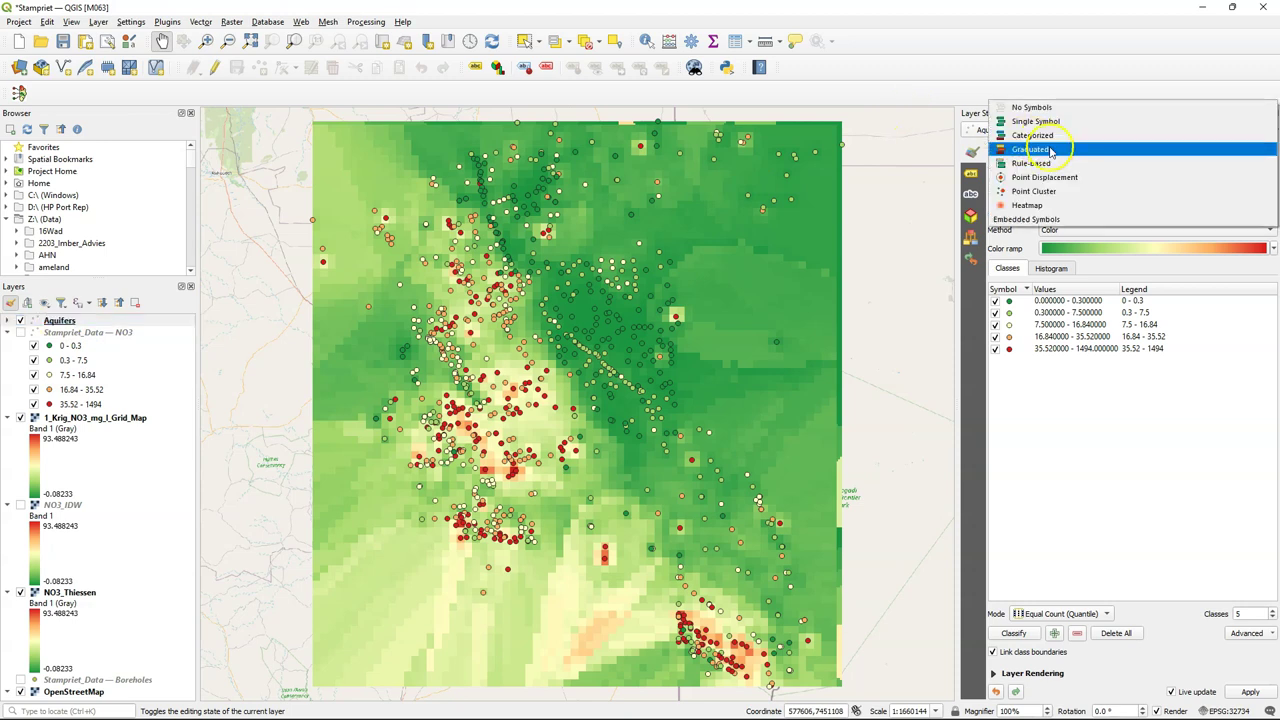
left_click(1044, 135)
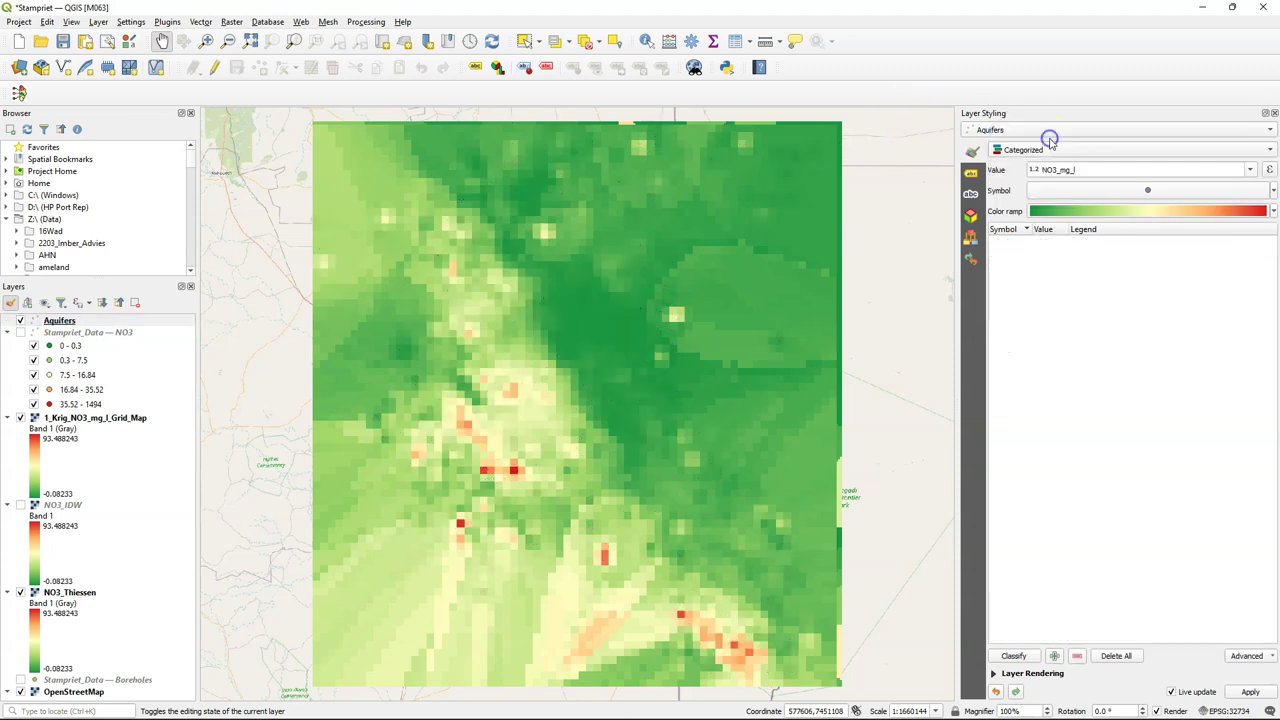
left_click(1249, 169)
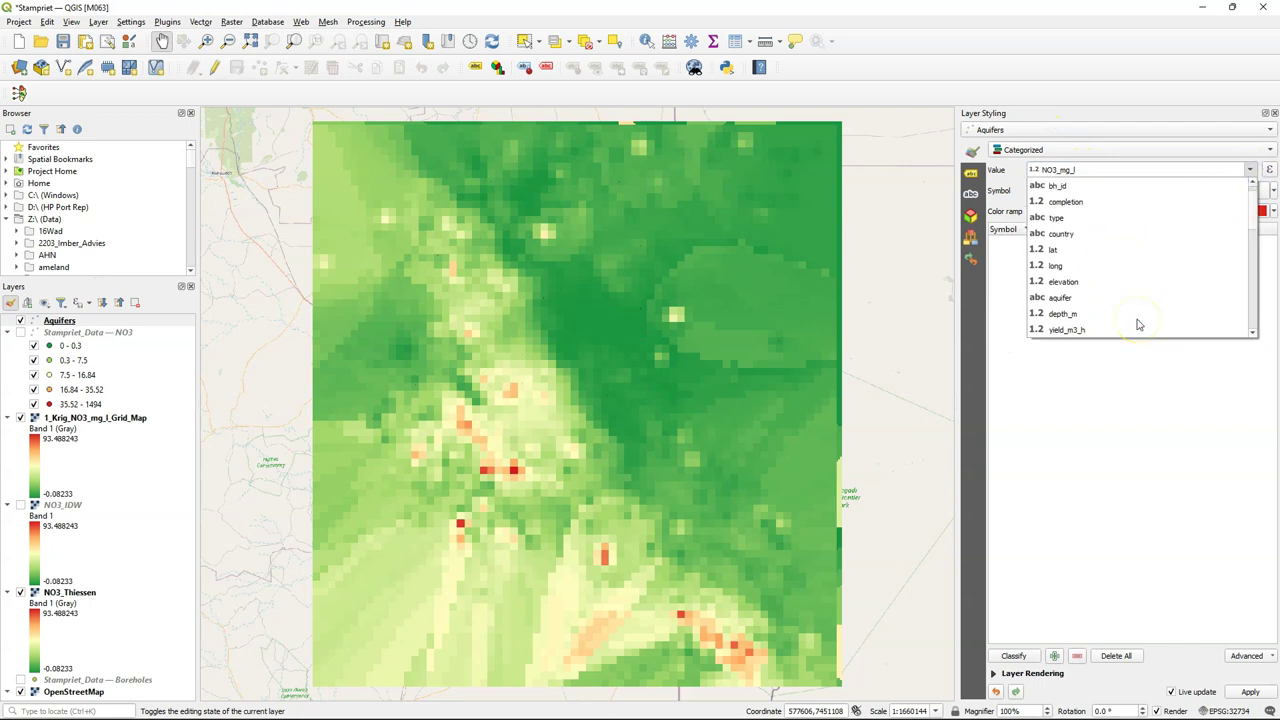
left_click(1070, 298)
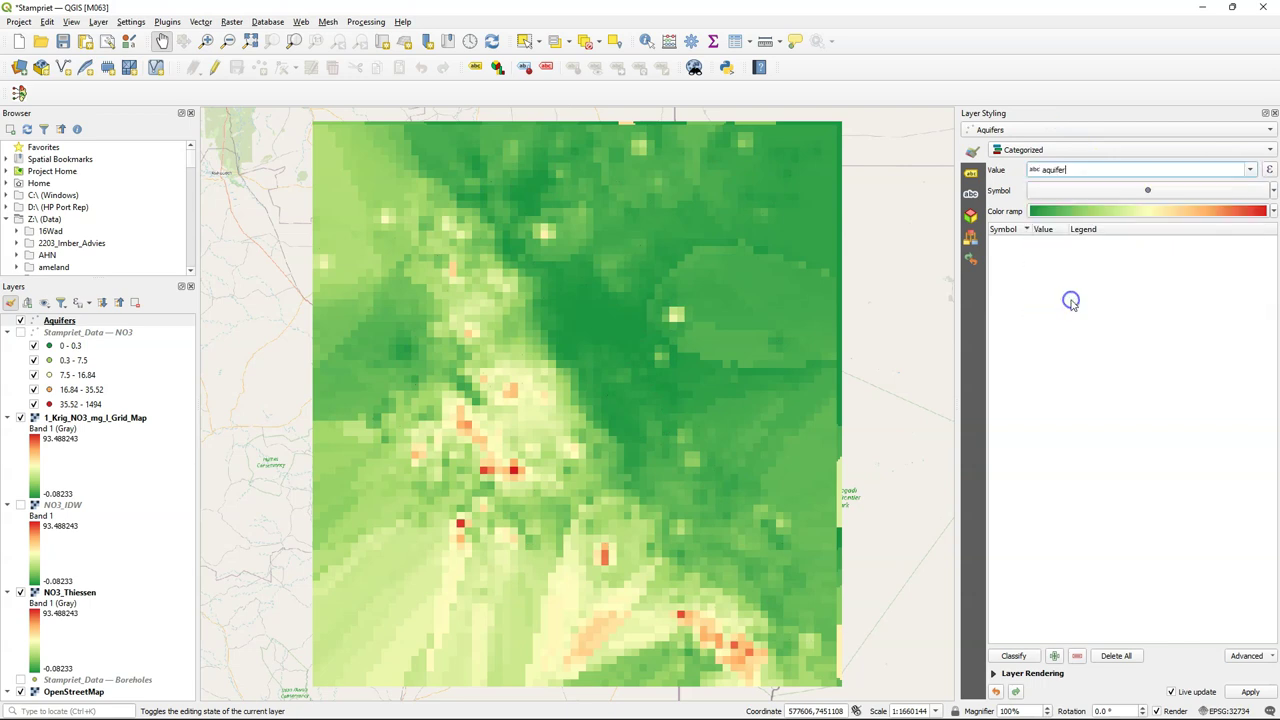
left_click(1016, 655)
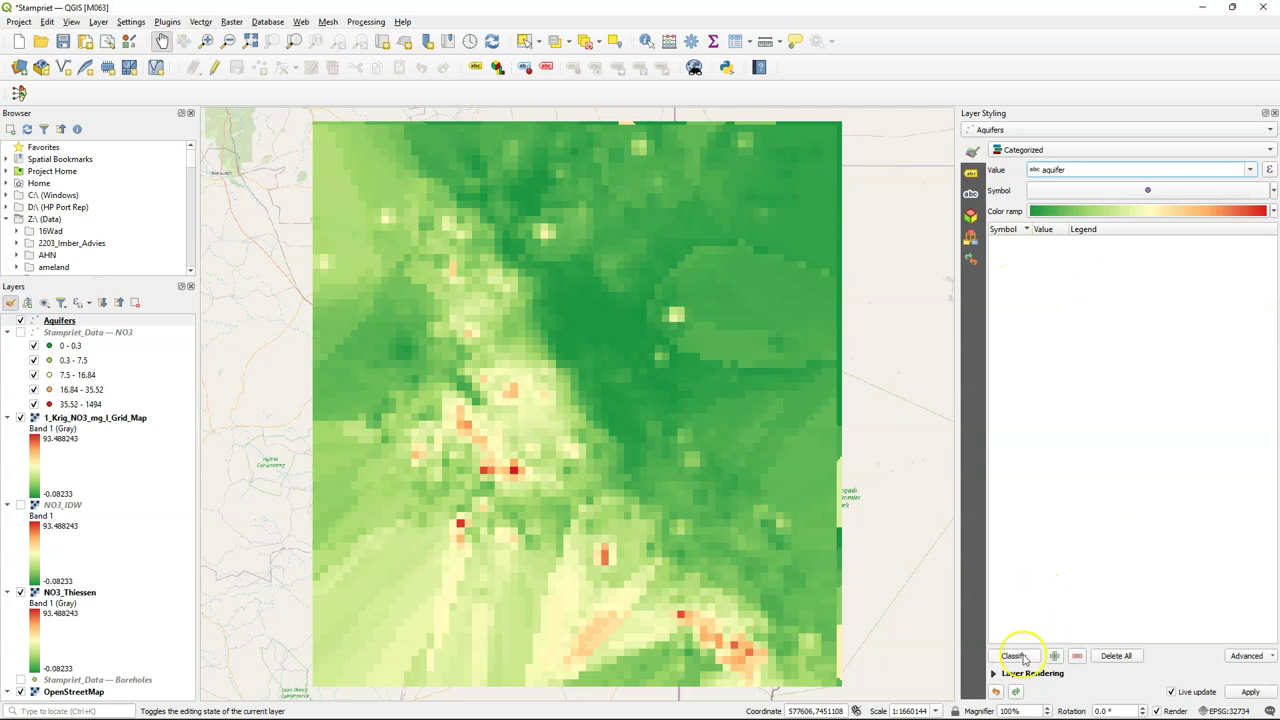
left_click(1273, 211)
left_click(1093, 245)
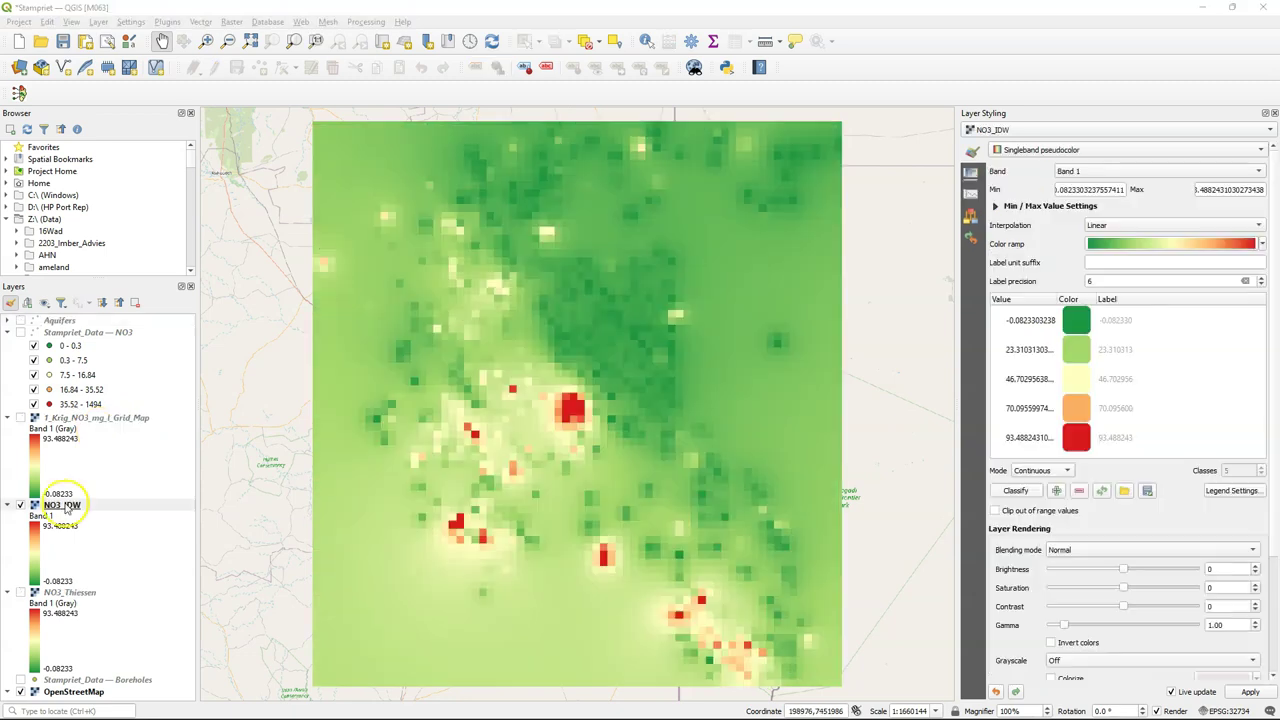
- Show NO3_IDW, duplicate it, and place the copy directly above the original
left_click(64, 505)
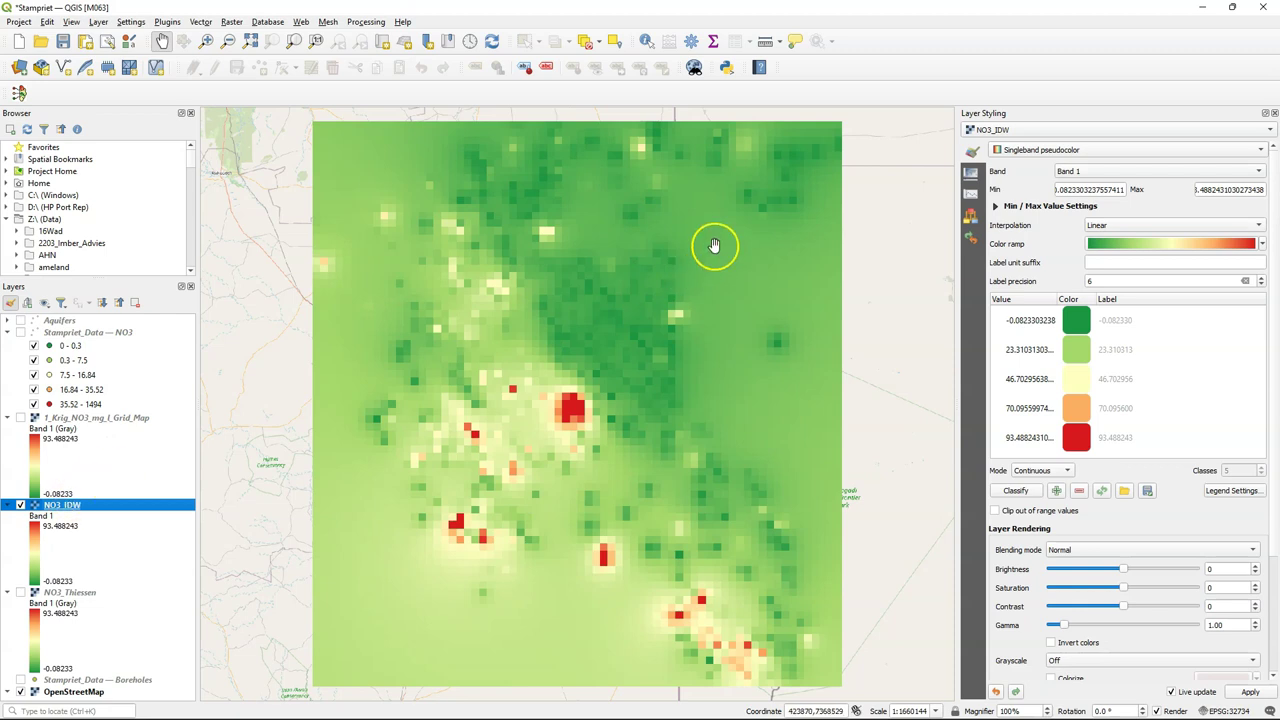
right_click(86, 507)
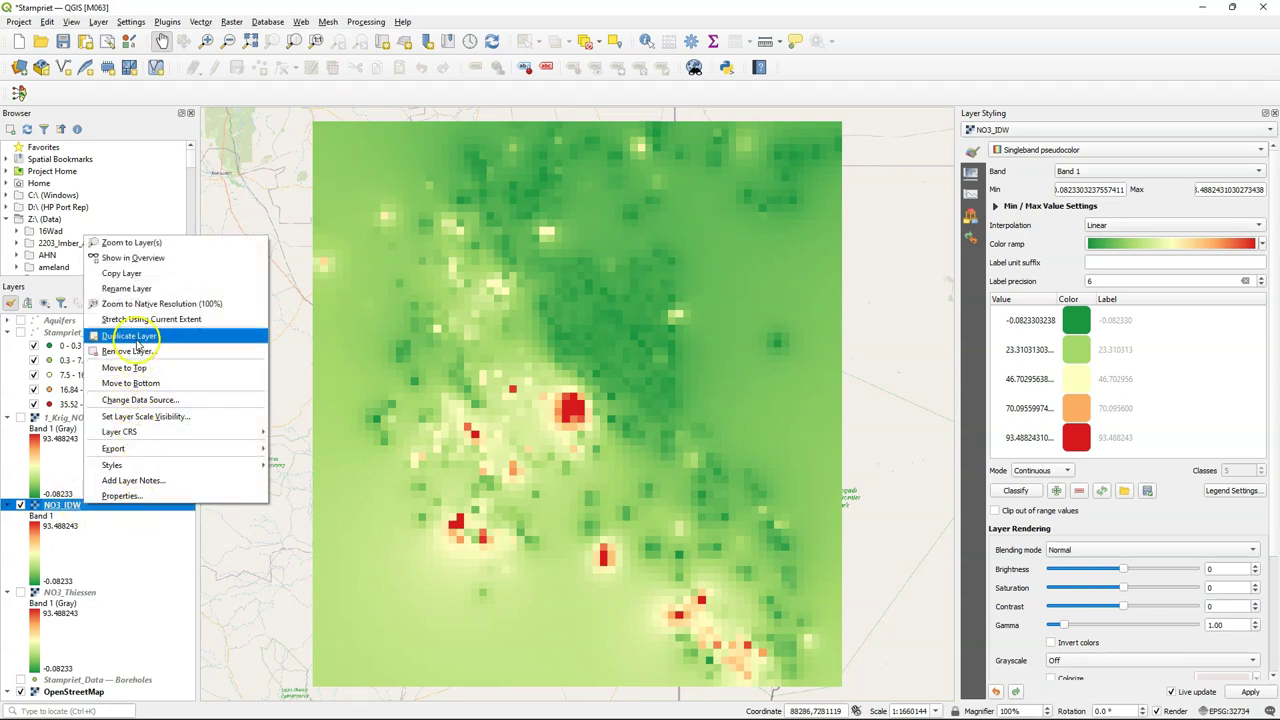
left_click(128, 336)
left_click_drag(62, 594, 103, 501)
- Rename the copy to 'NO3_IDW contours' and make it visible
left_click(60, 517)
right_click(62, 505)
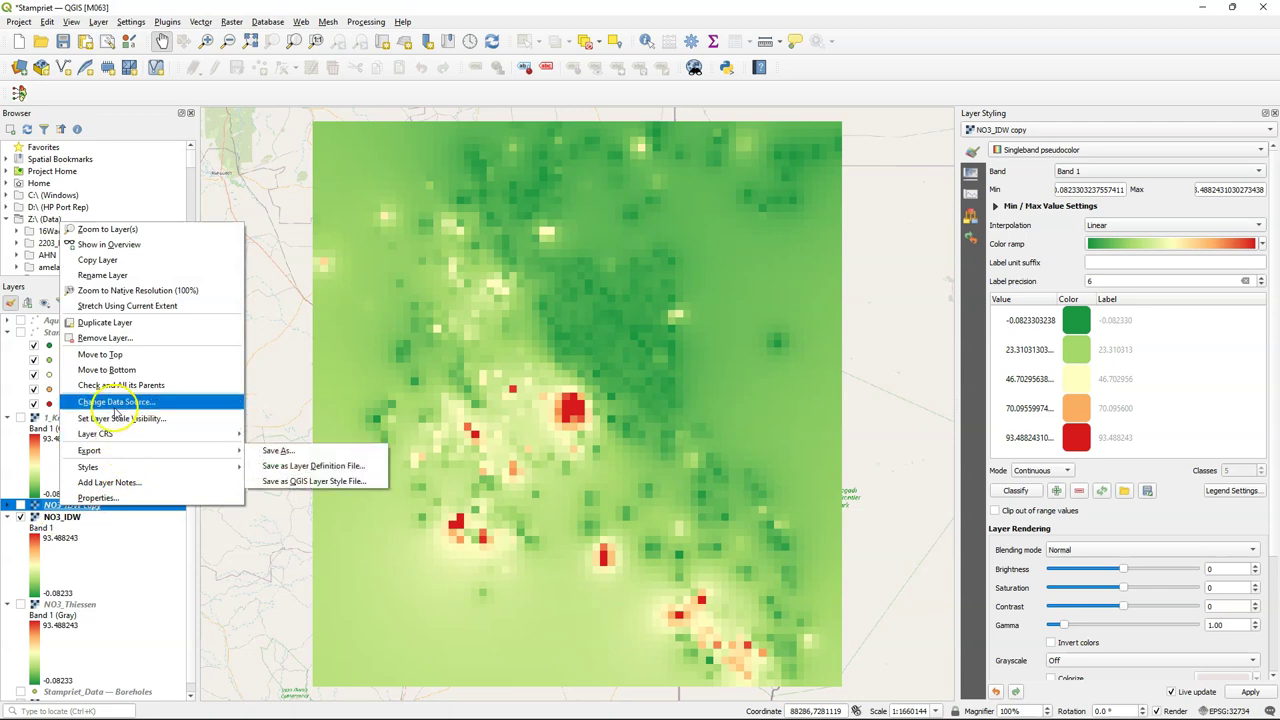
left_click(98, 278)
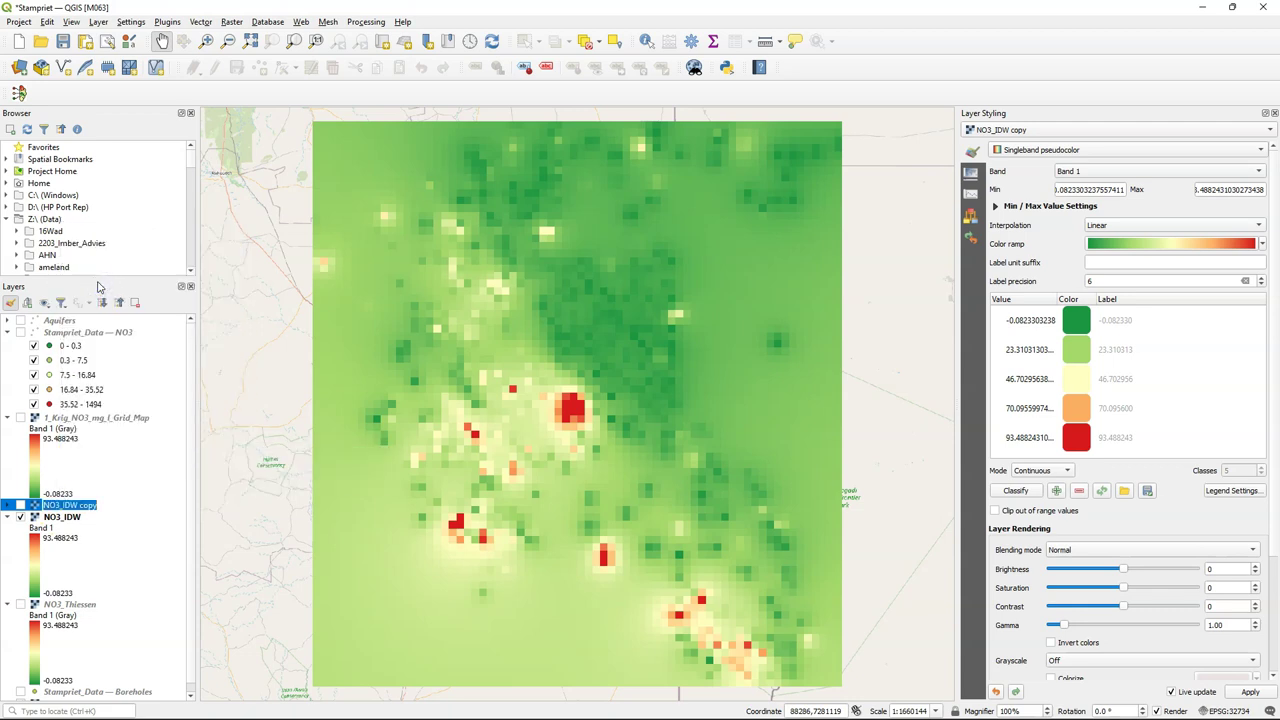
key("End")
key("Return")
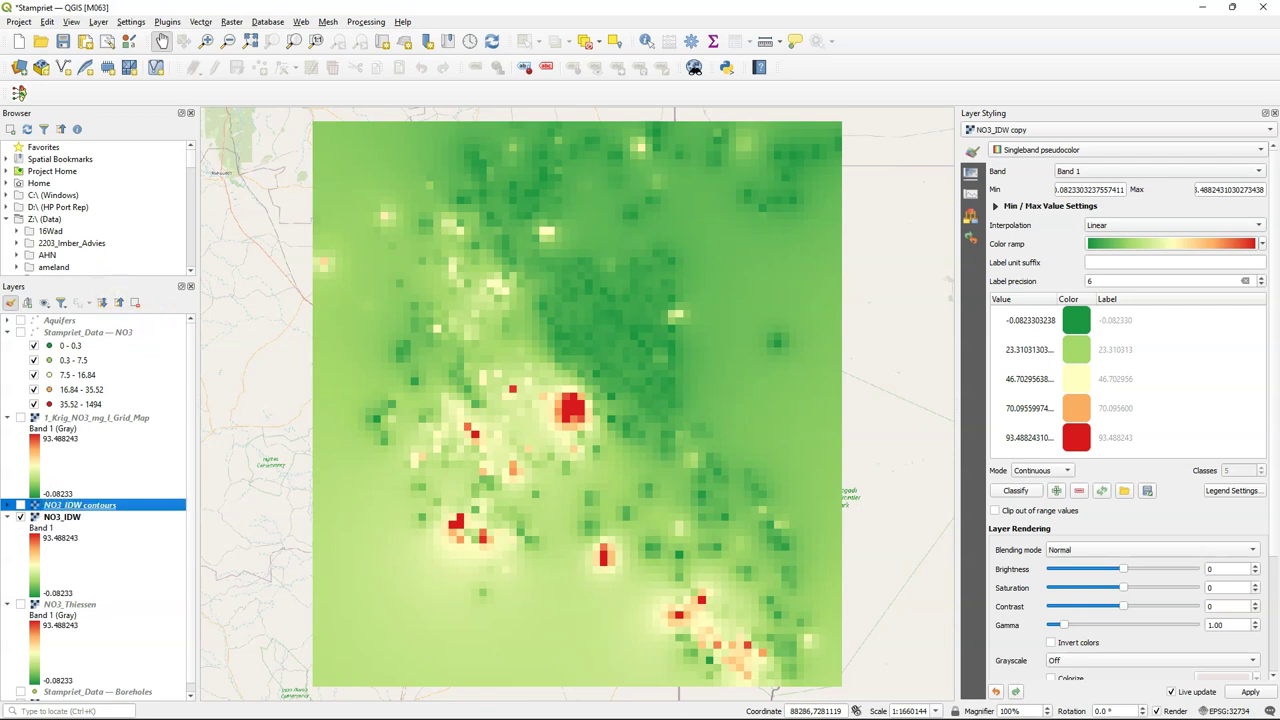
left_click(25, 497)
left_click(20, 505)
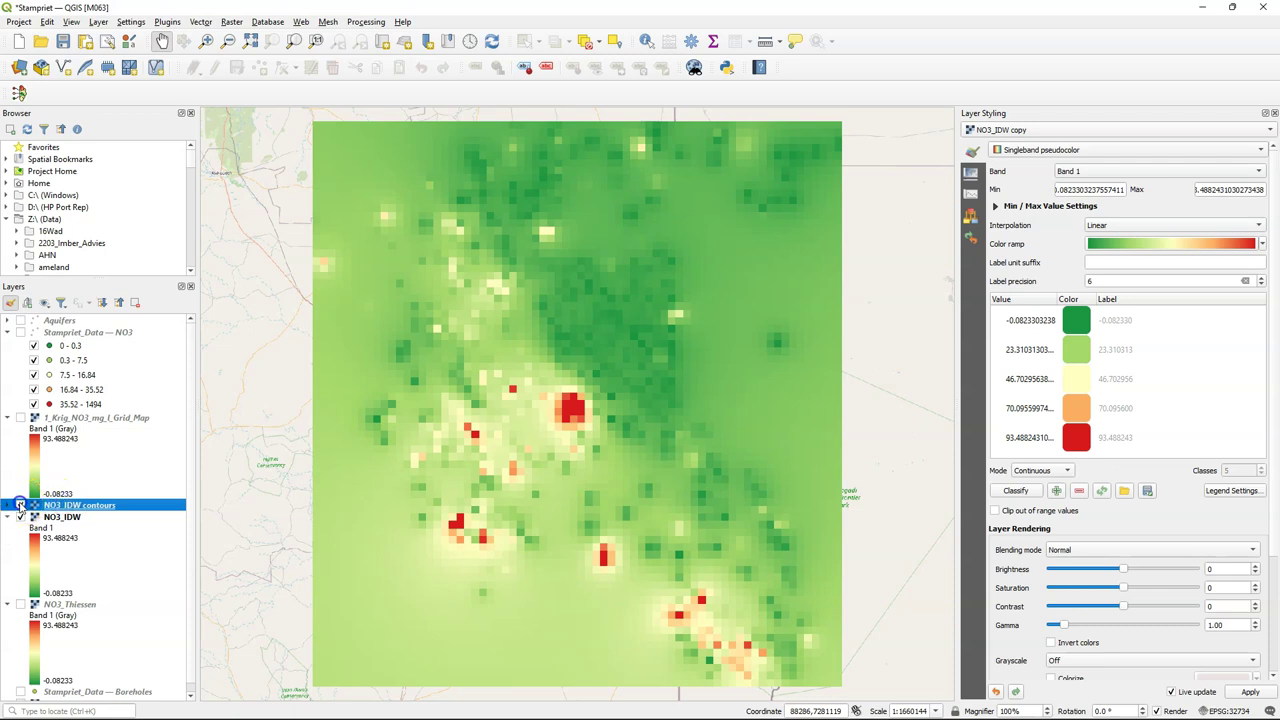
- Render NO3_IDW contours with the Contours renderer using a contour interval of 10
left_click(86, 506)
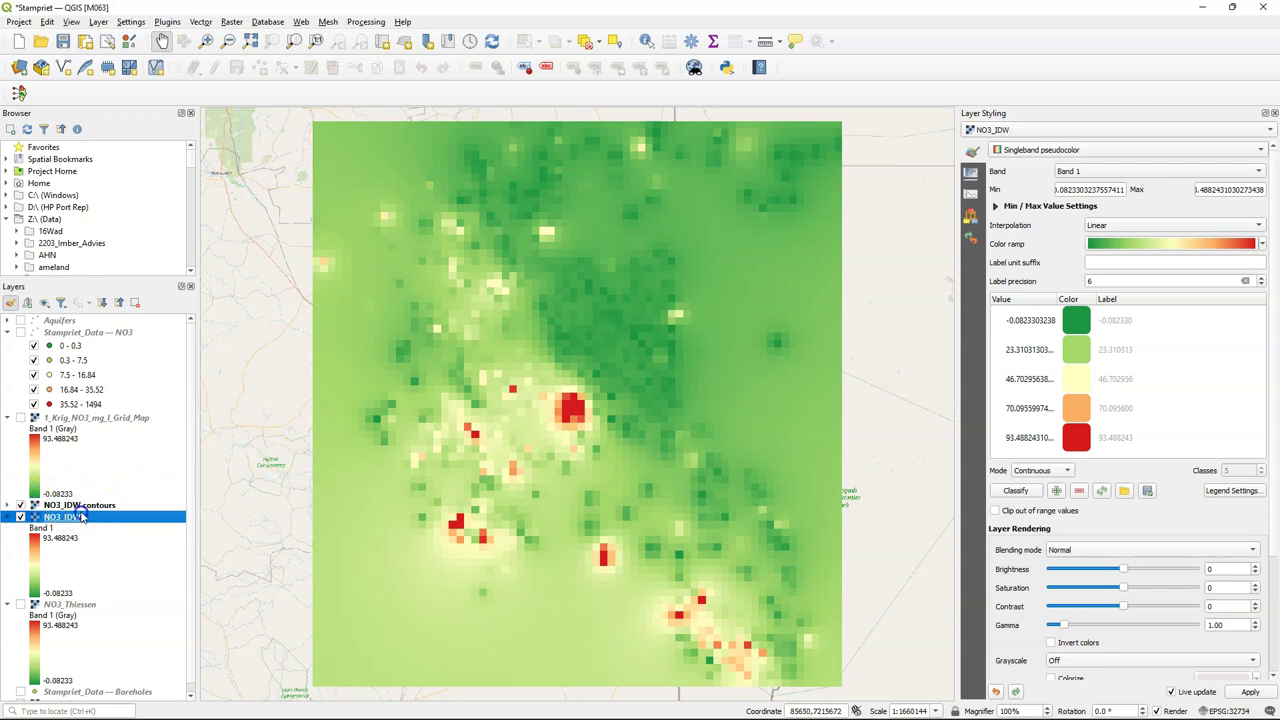
left_click(1022, 150)
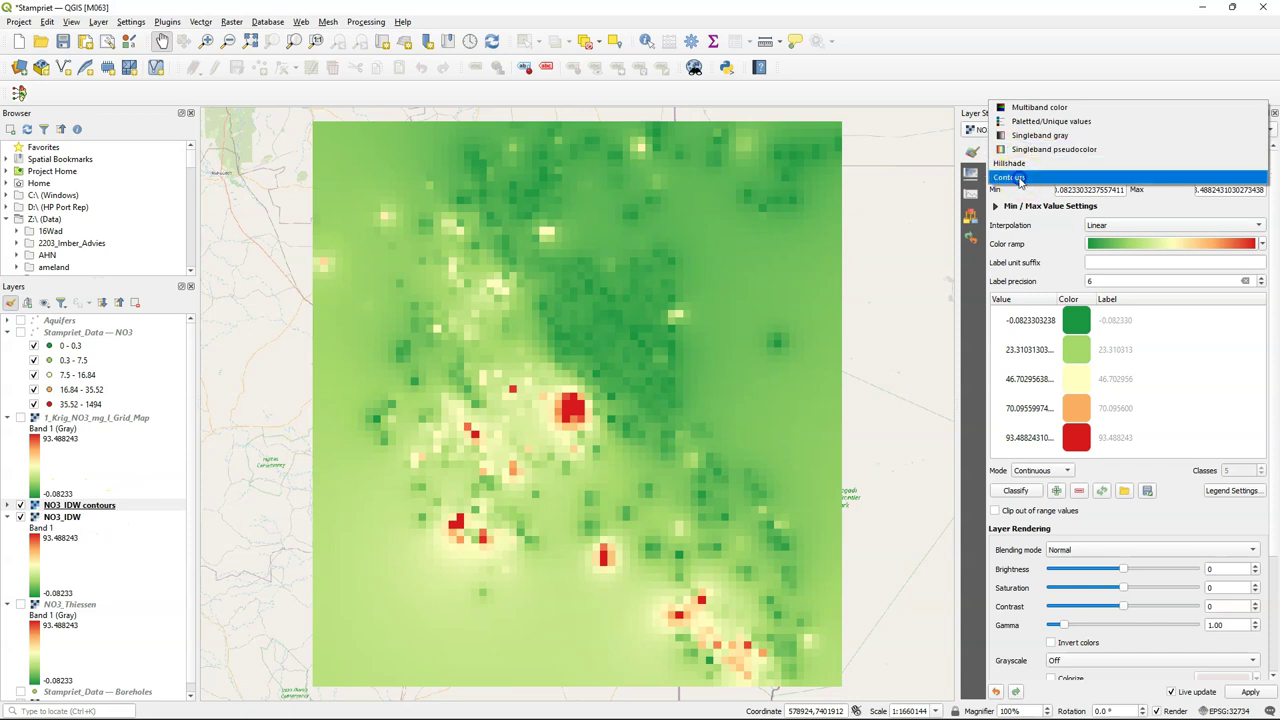
left_click(1010, 178)
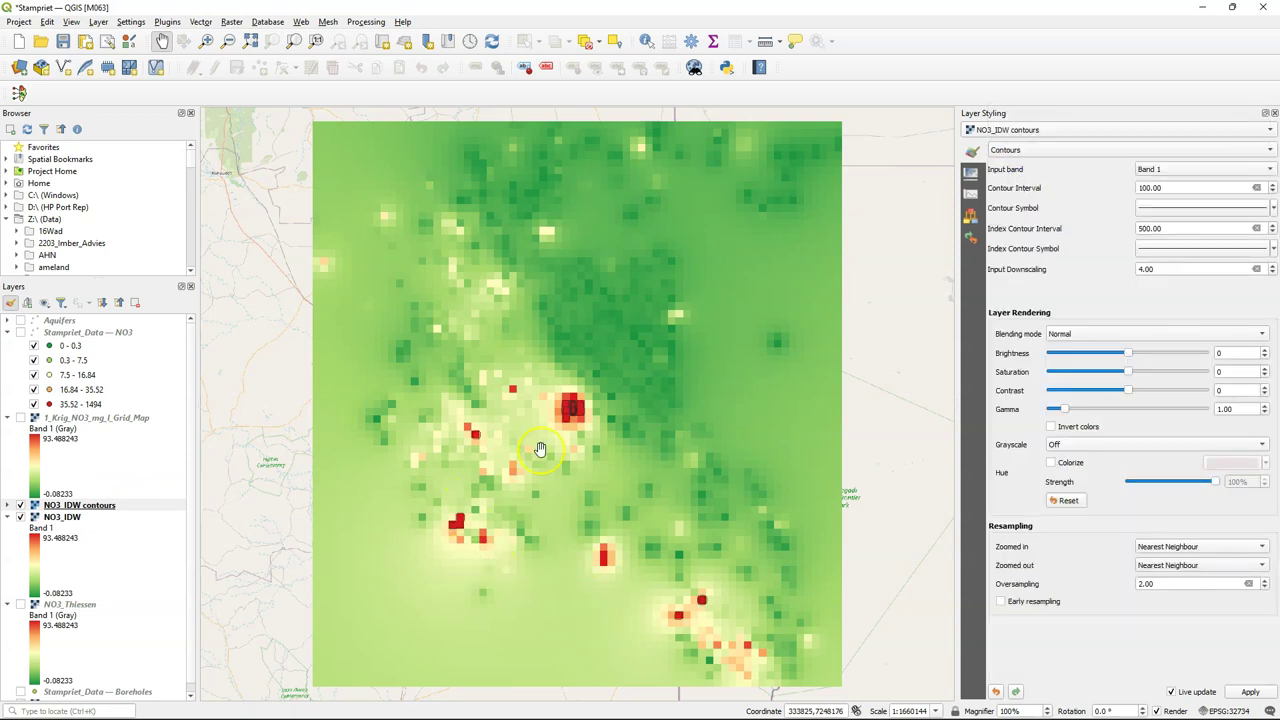
left_click_drag(1178, 188, 1125, 188)
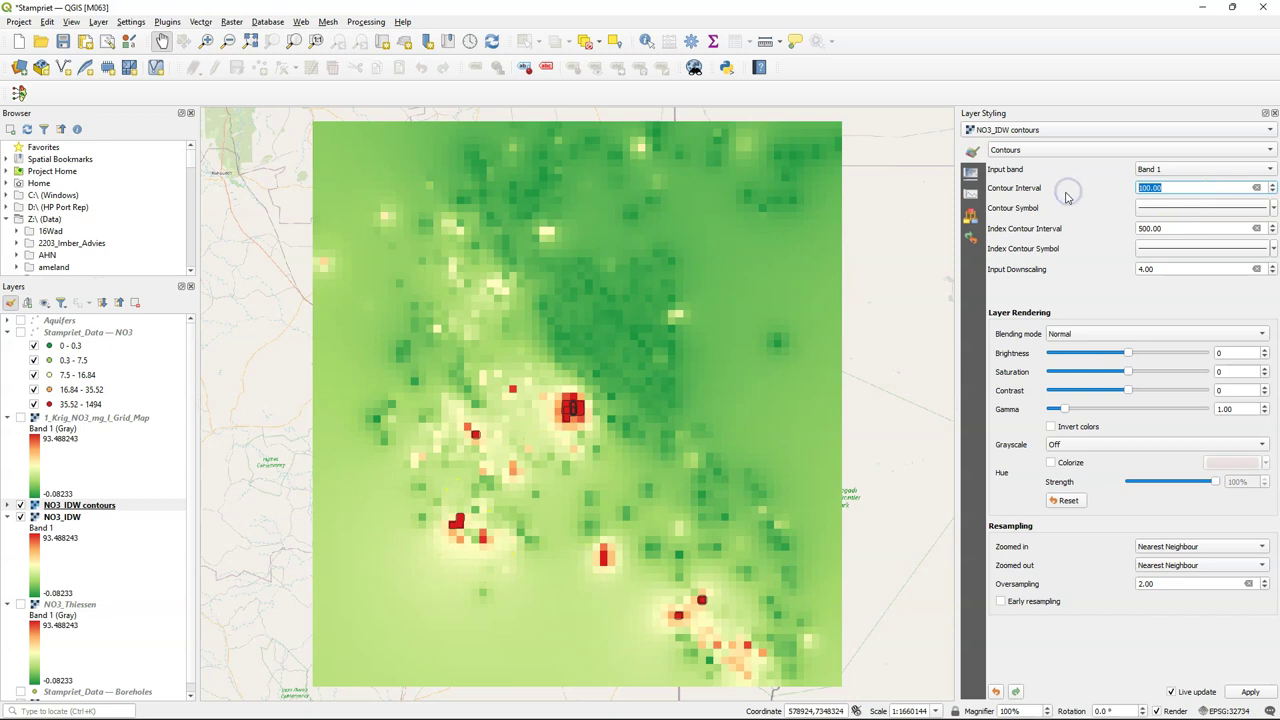
type("5")
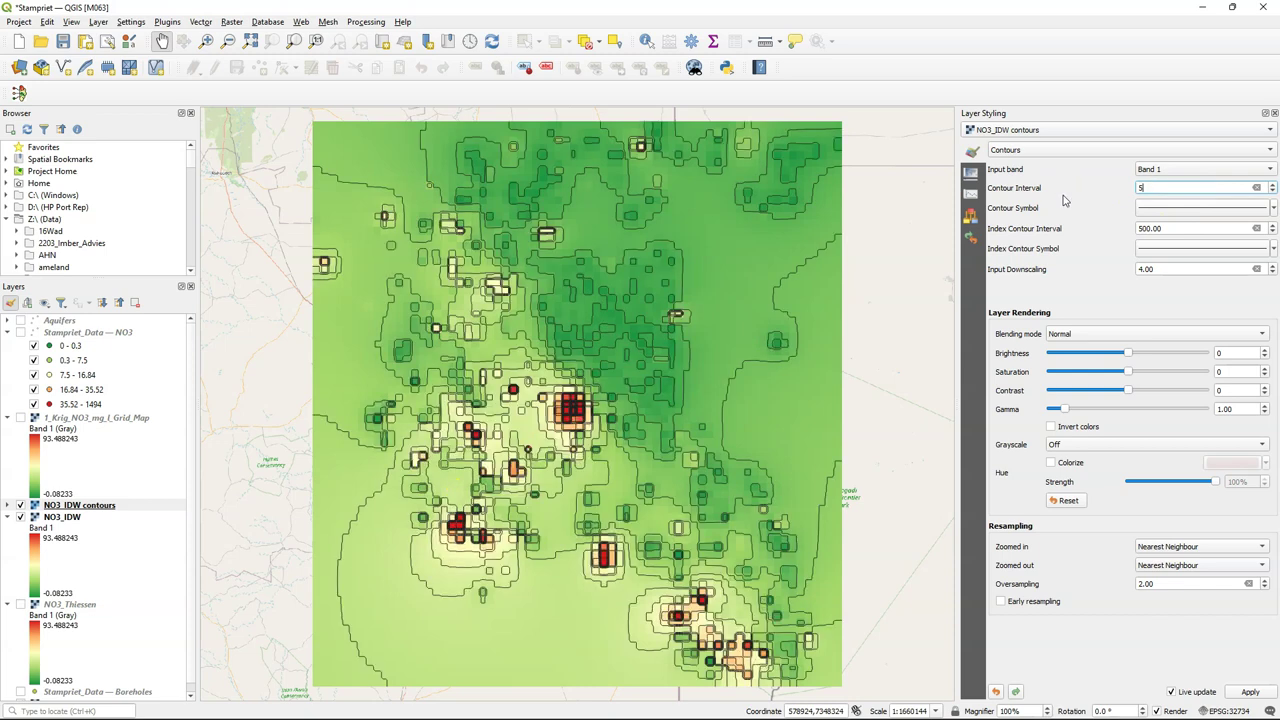
left_click_drag(1158, 188, 1119, 188)
type("10")
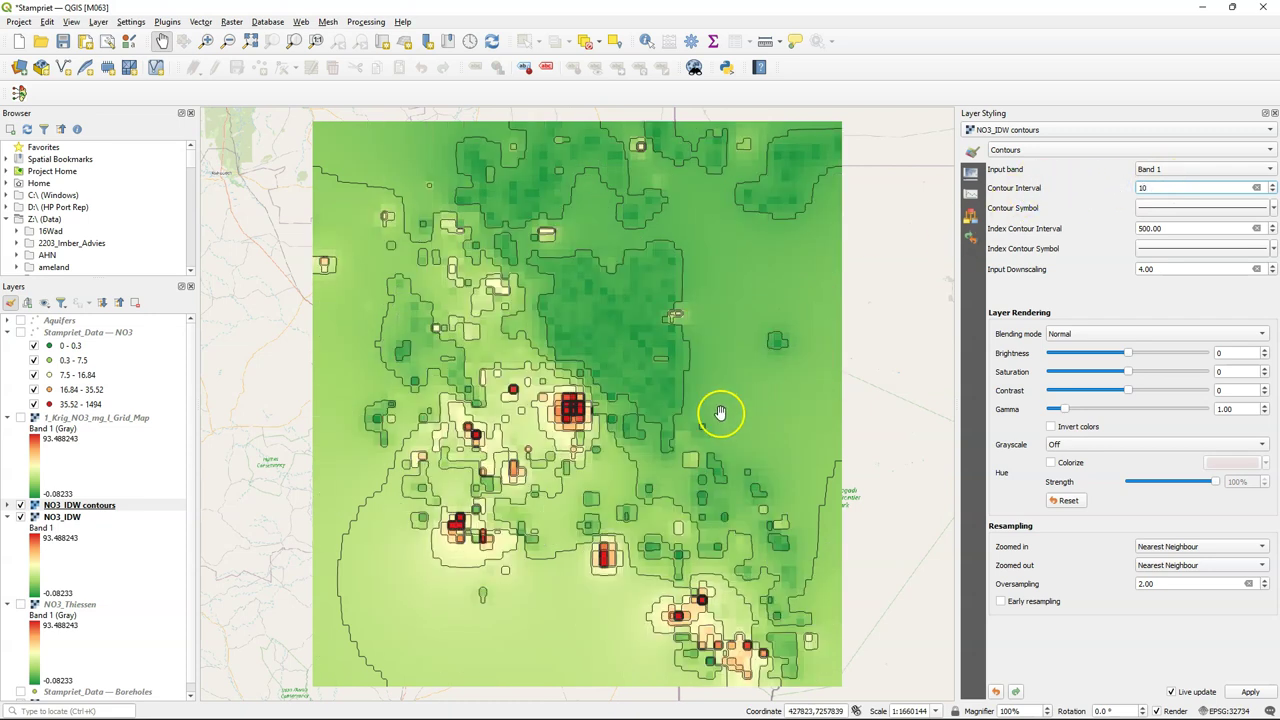
left_click(1145, 229)
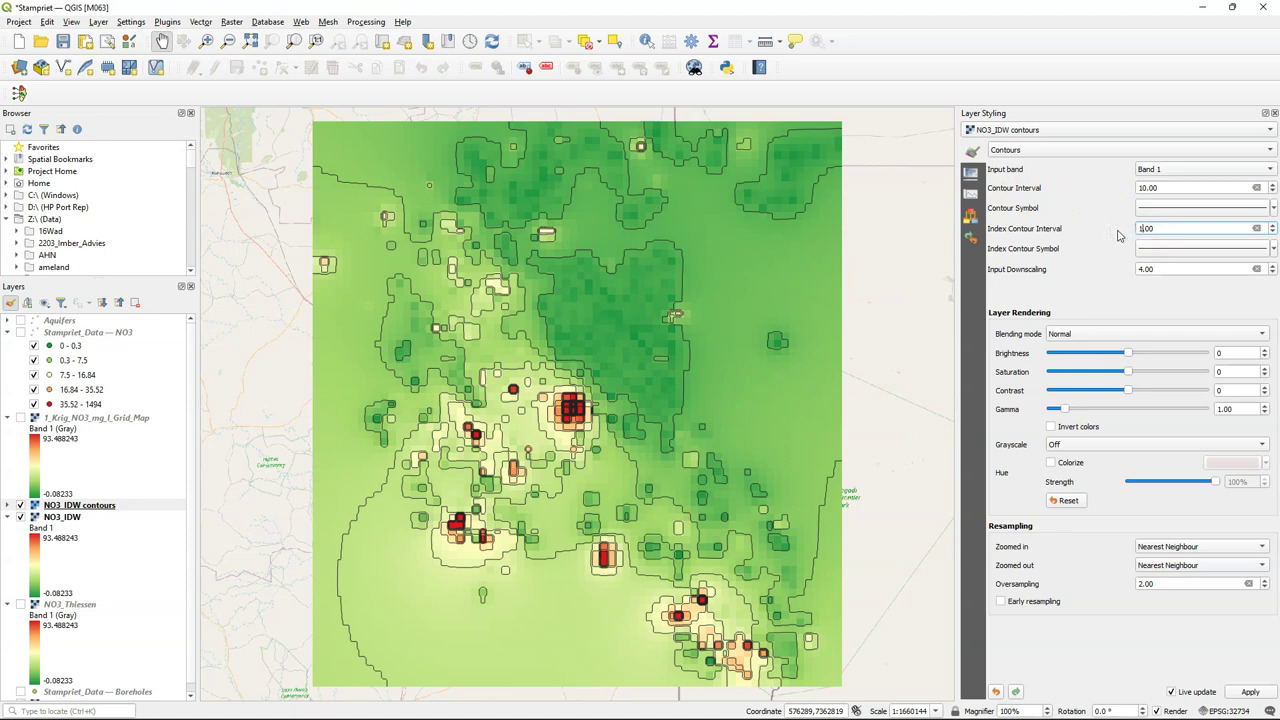
- Make the contour line symbol mid-grey (#8d8d8d, 55% value)
left_click(1228, 209)
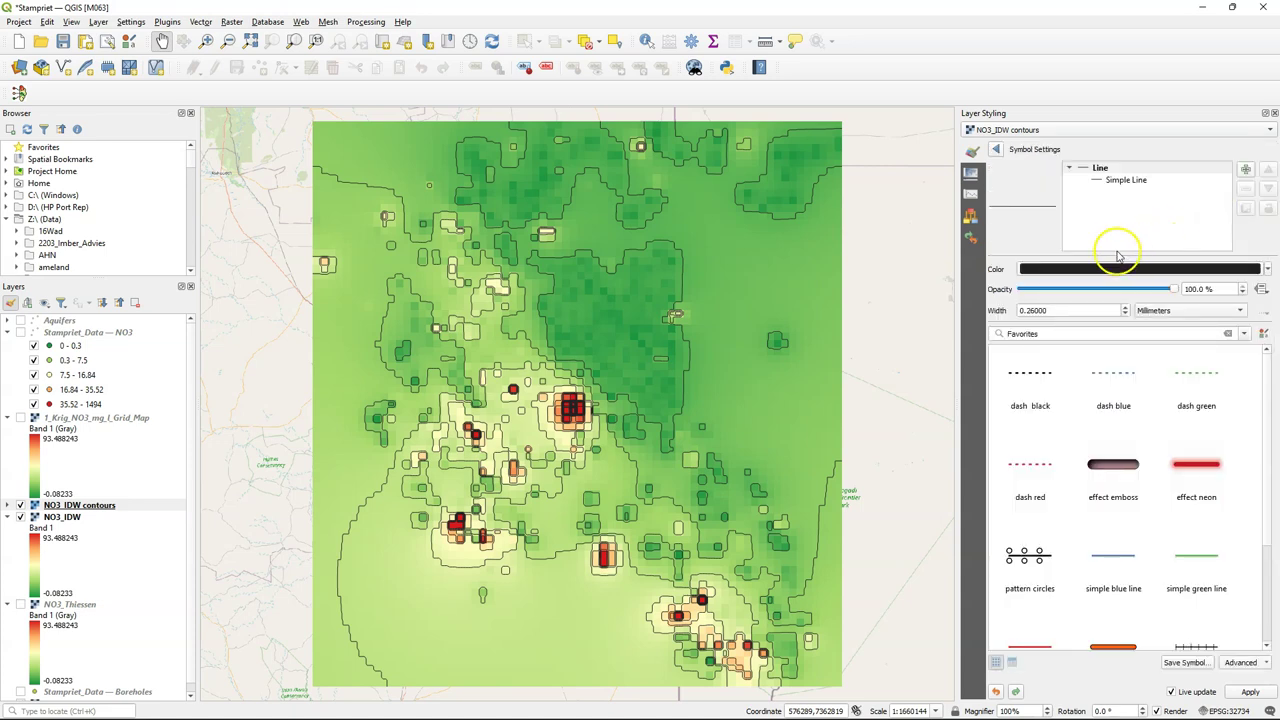
left_click(1094, 277)
left_click(1158, 421)
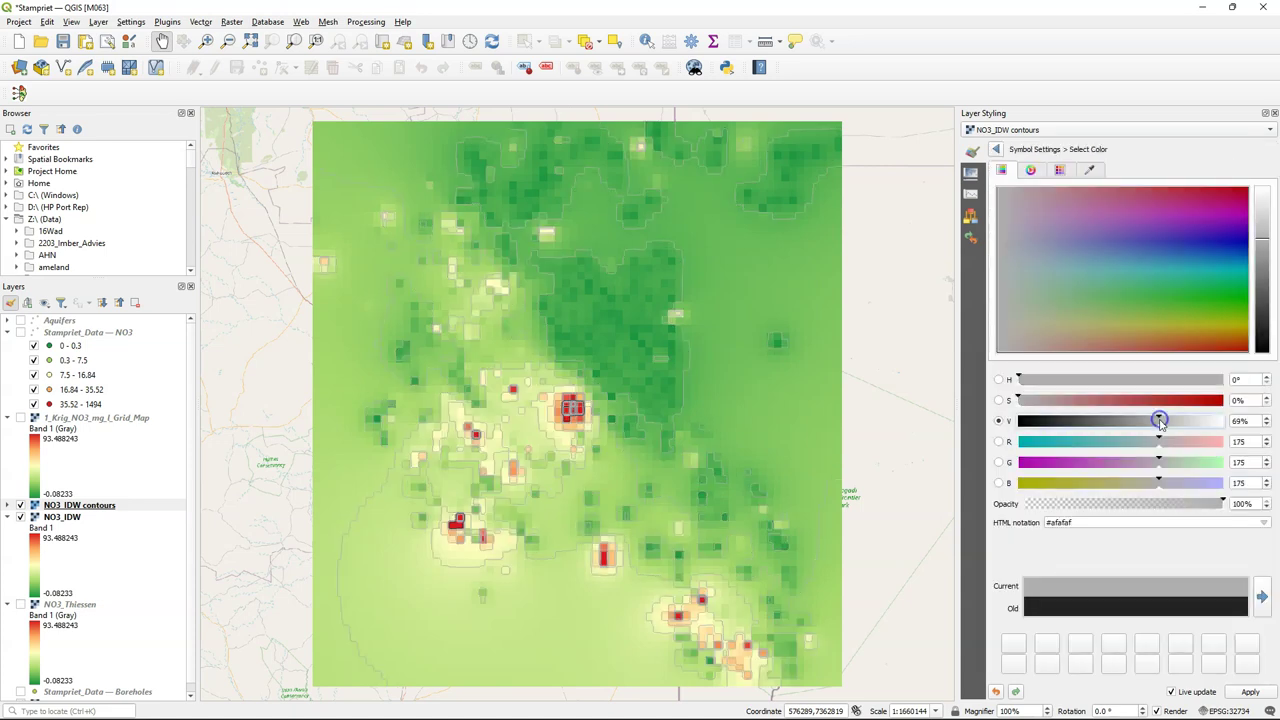
left_click_drag(1158, 424, 1132, 424)
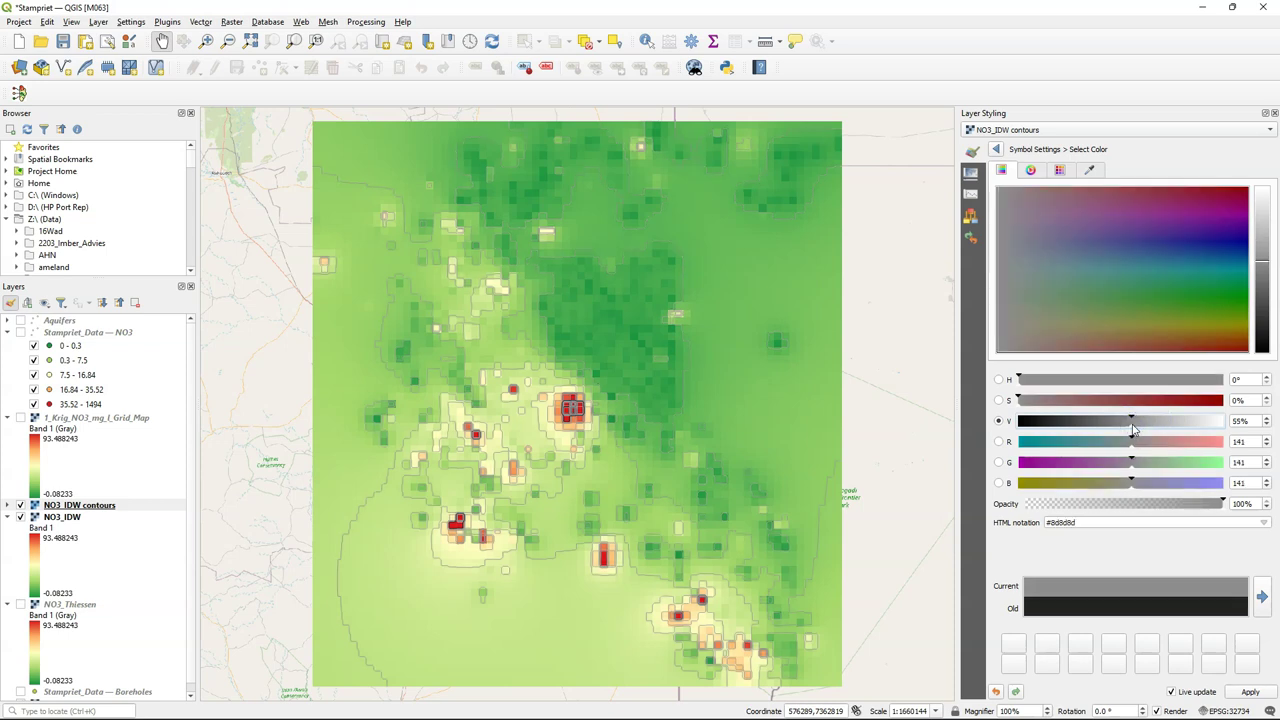
left_click(995, 149)
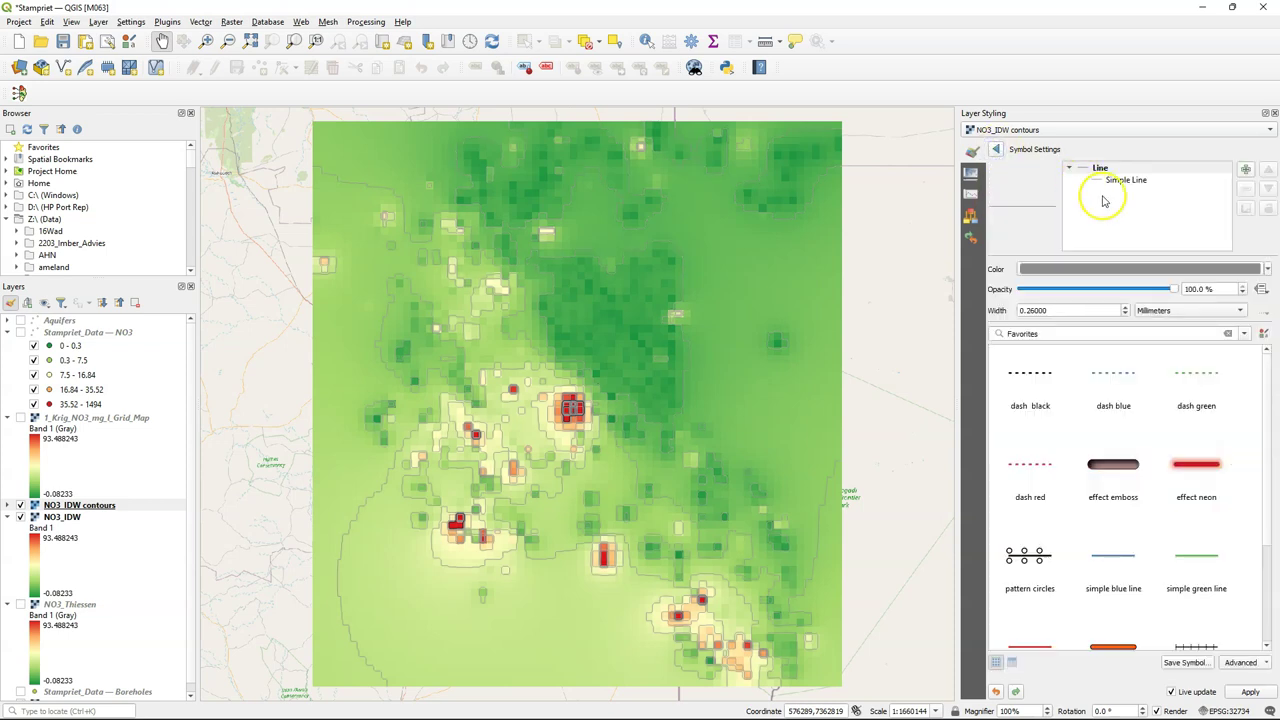
left_click(996, 149)
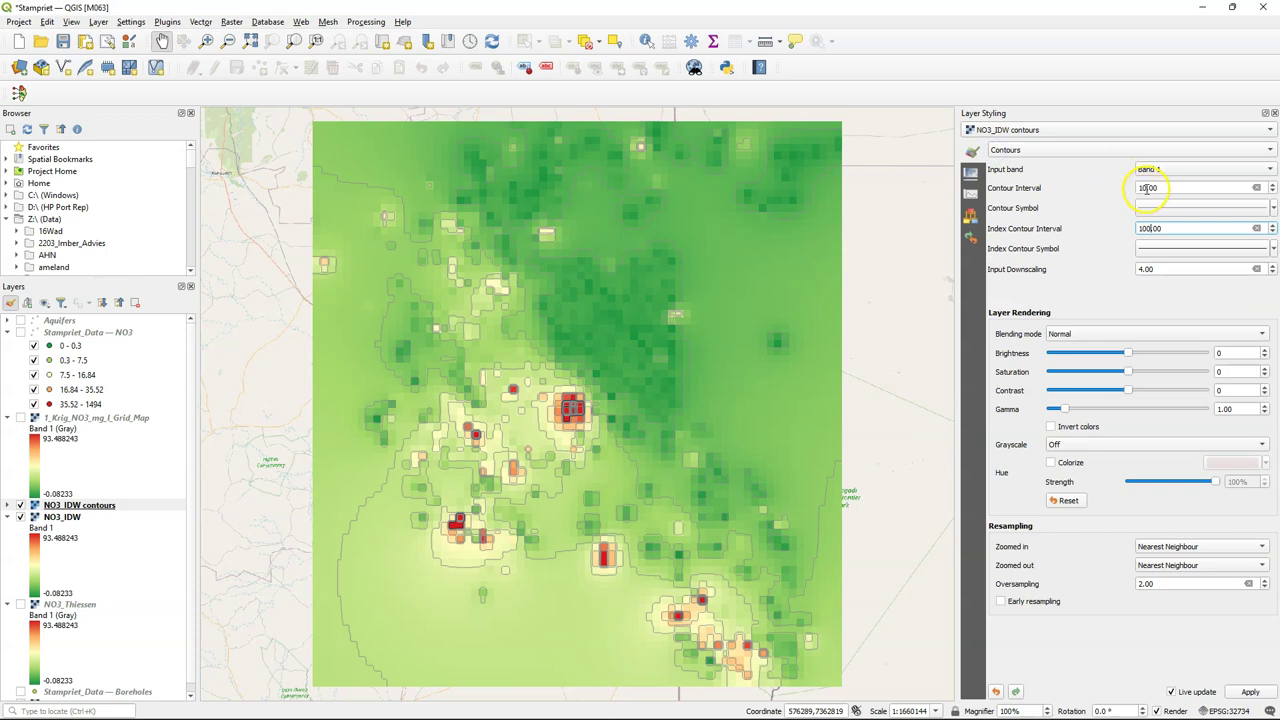
- Set the index contour interval to 50 and adjust the input downscaling with its spin arrows
double_click(1146, 228)
type("50")
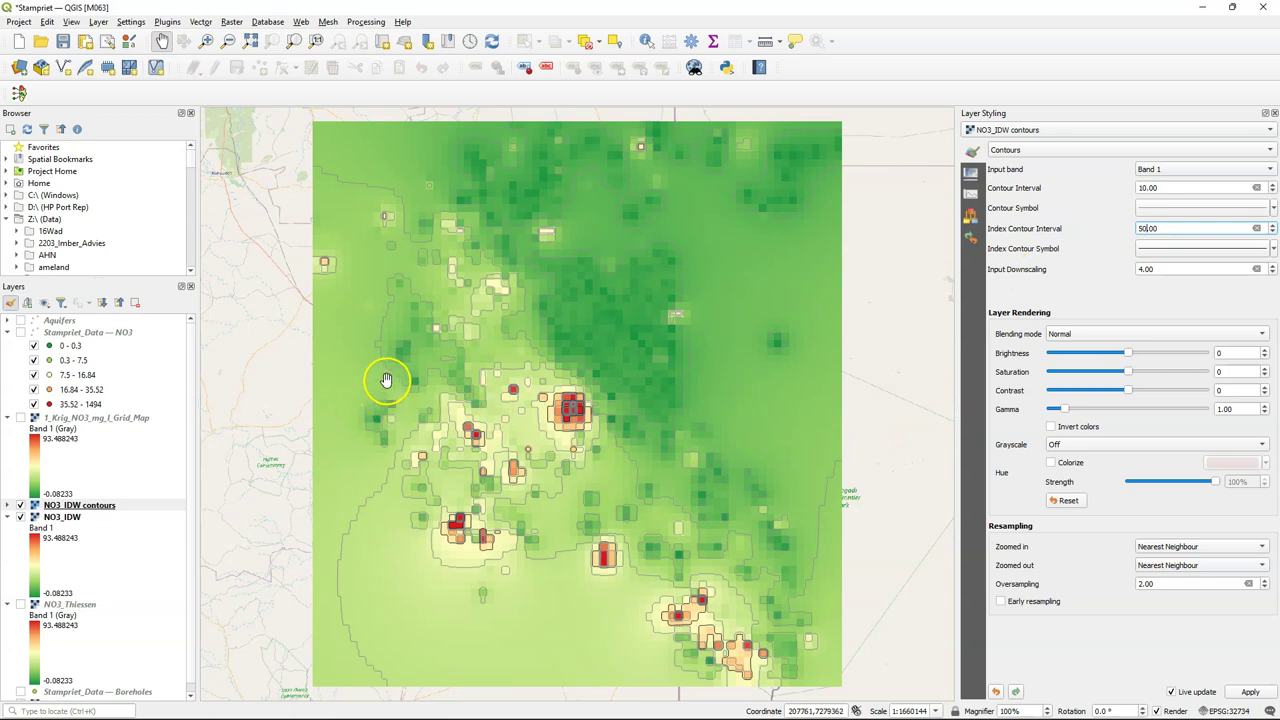
left_click(1272, 266)
left_click(1272, 266)
left_click(1272, 266)
left_click(1272, 266)
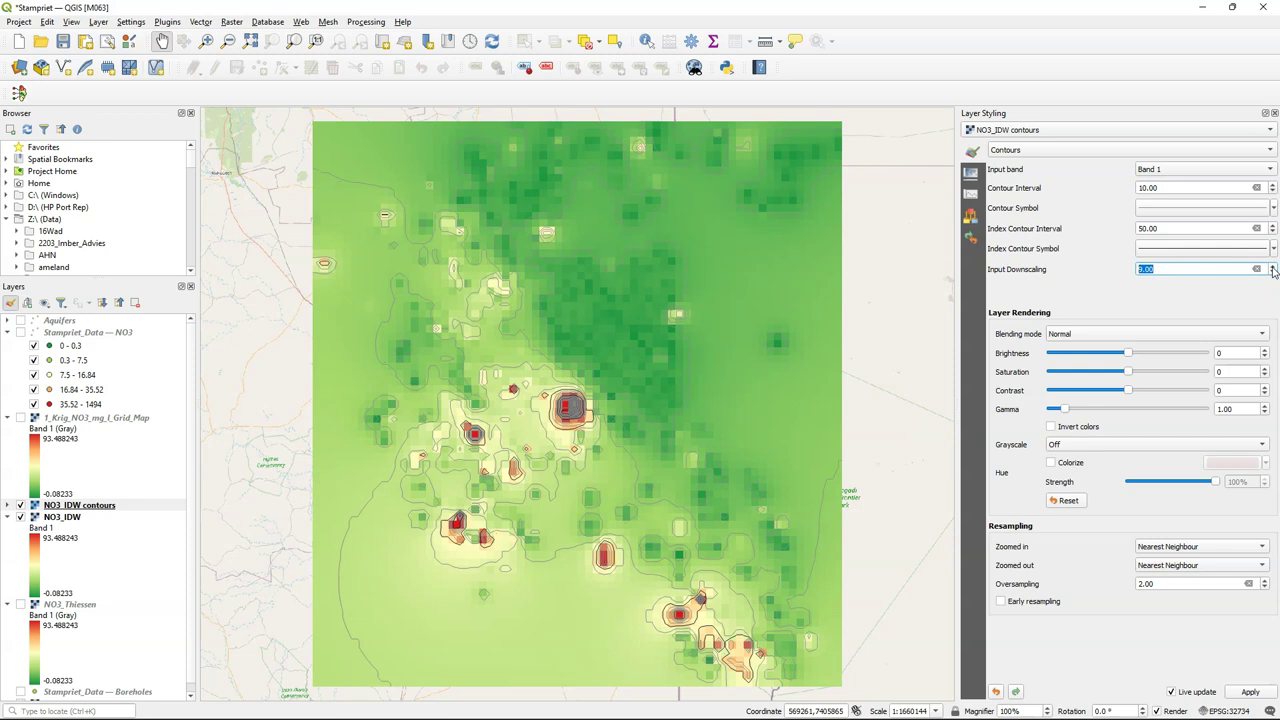
- Open Raster > Extraction > Contour with NO3_IDW as input and Z as the attribute name
left_click(231, 22)
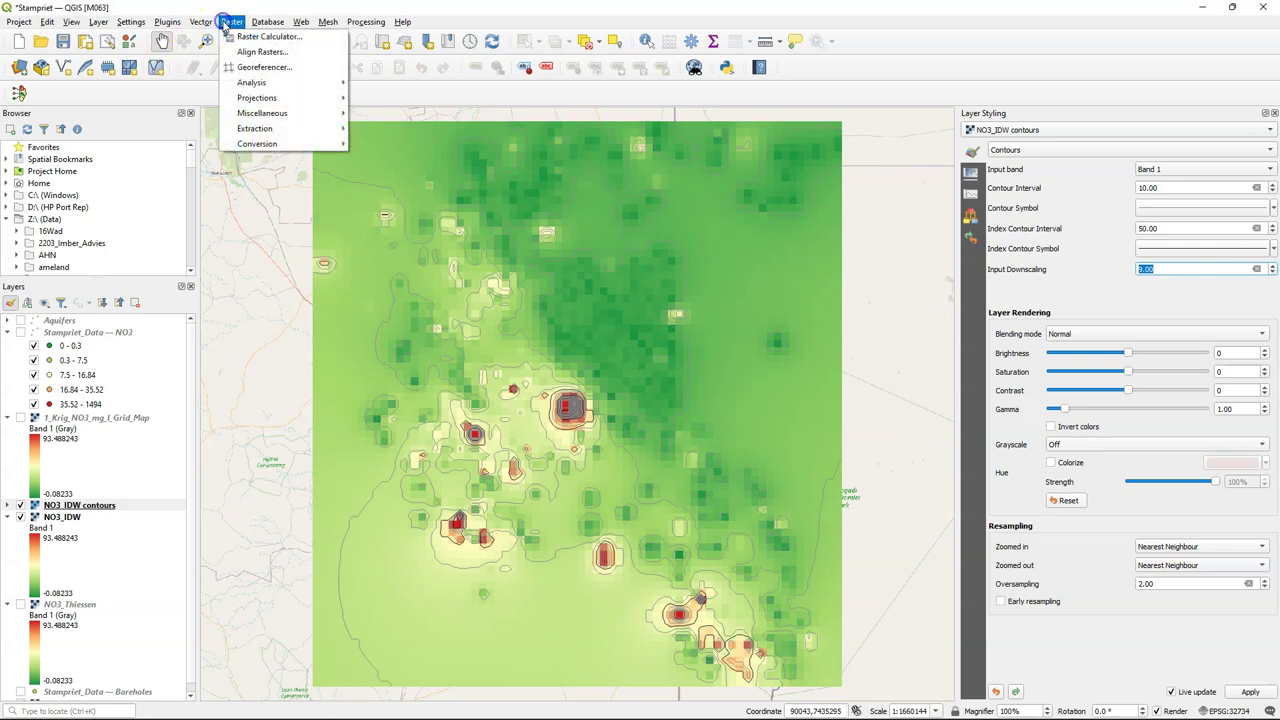
left_click(300, 128)
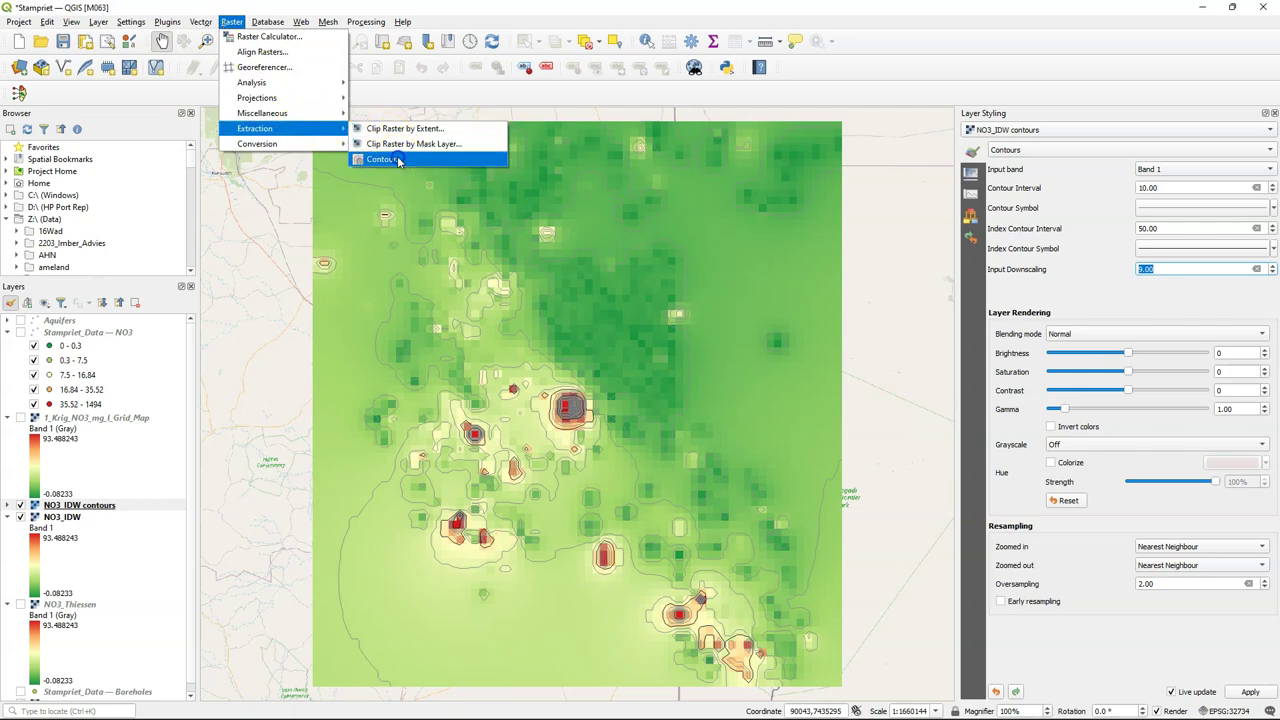
left_click(380, 159)
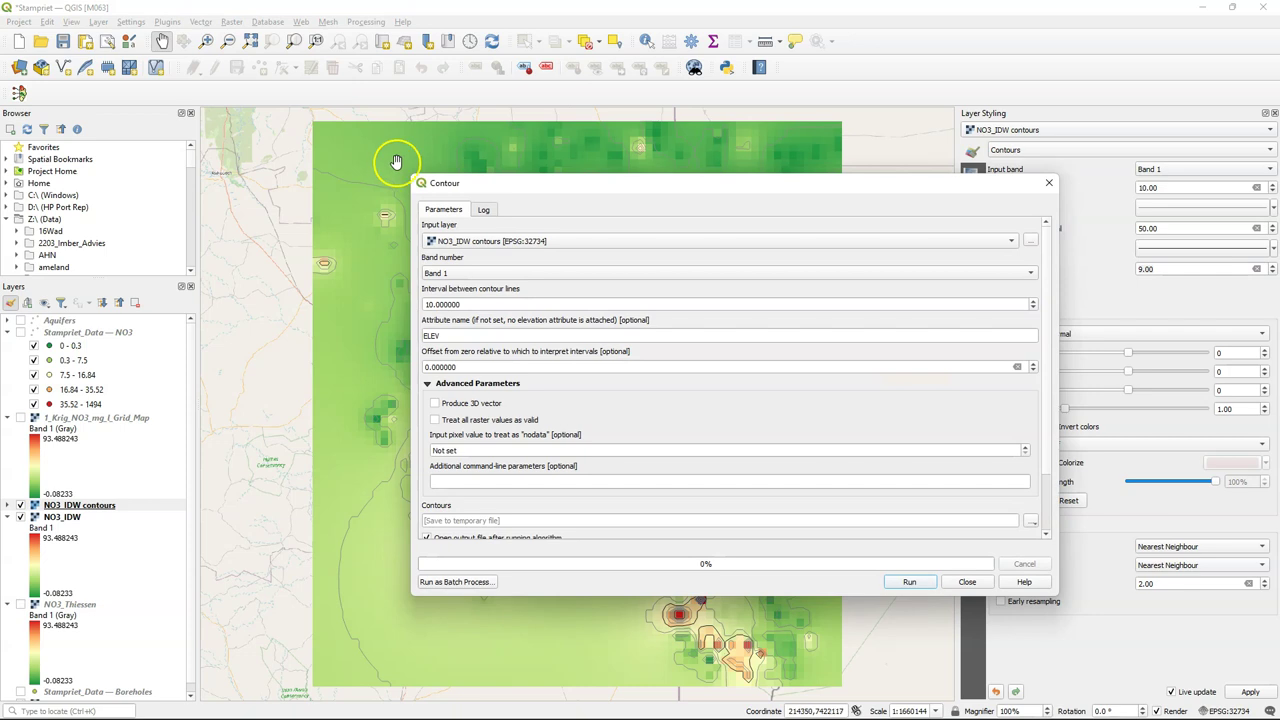
left_click(463, 243)
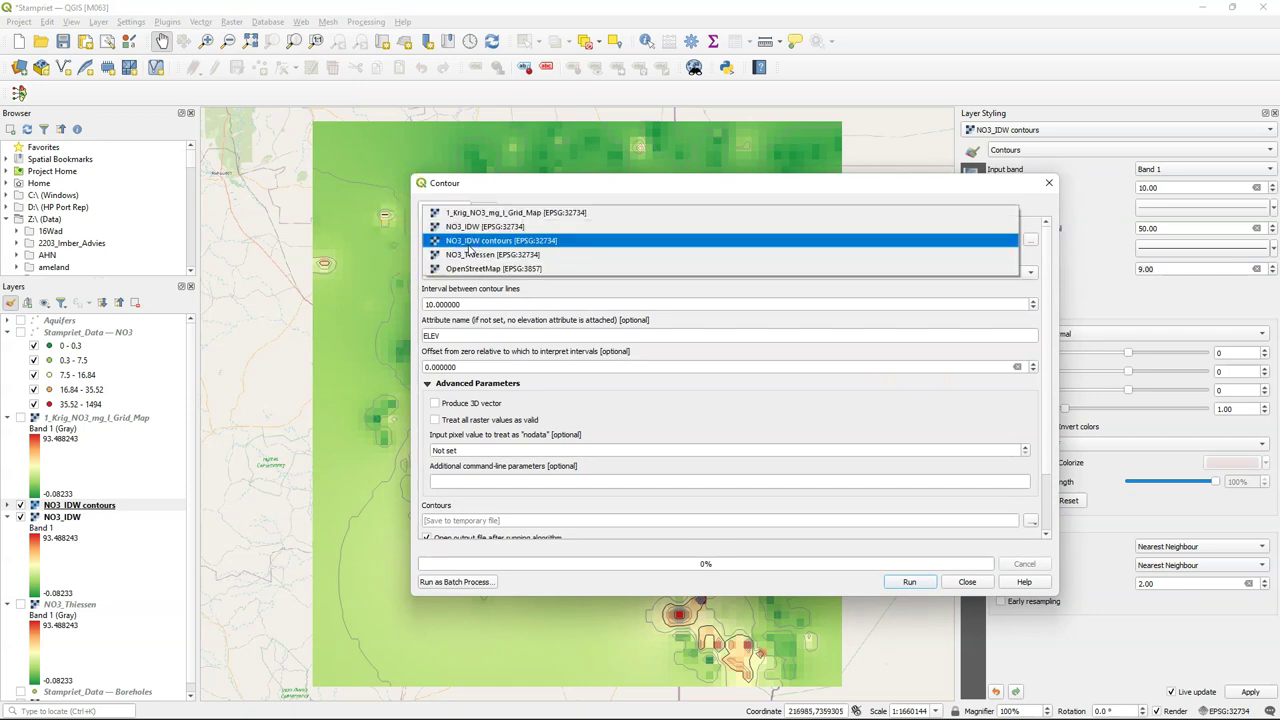
left_click(514, 226)
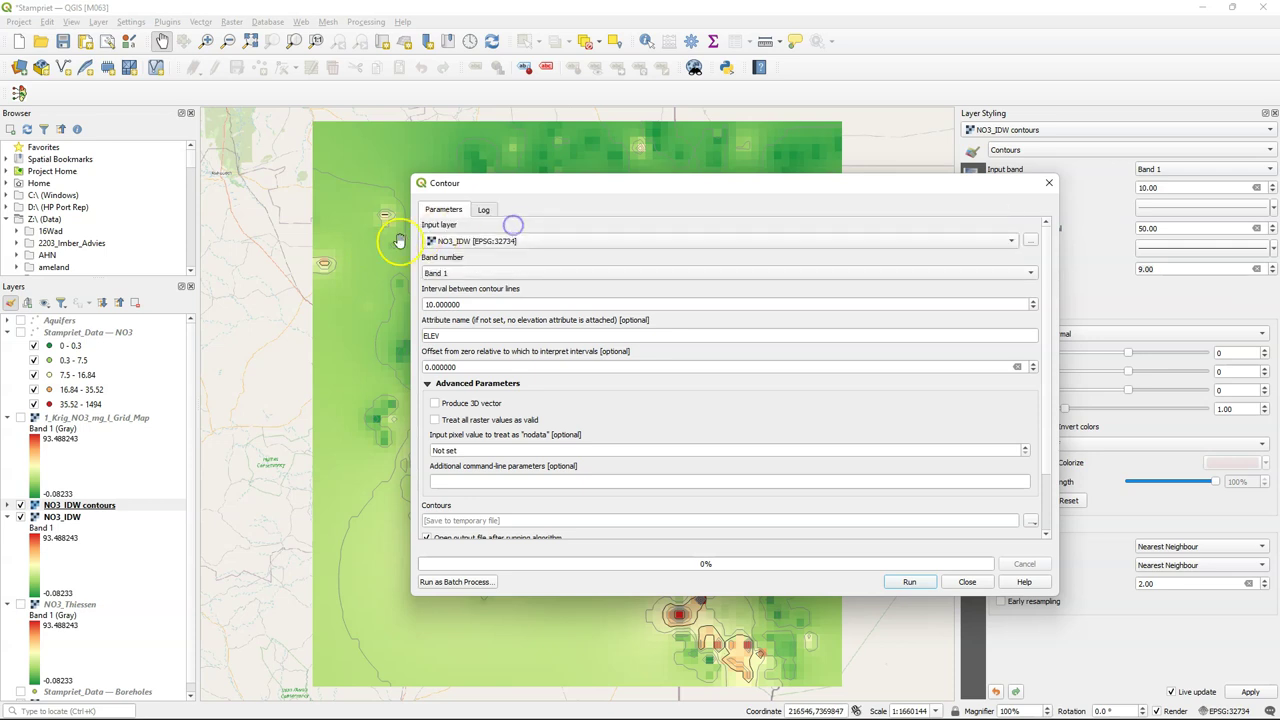
double_click(435, 335)
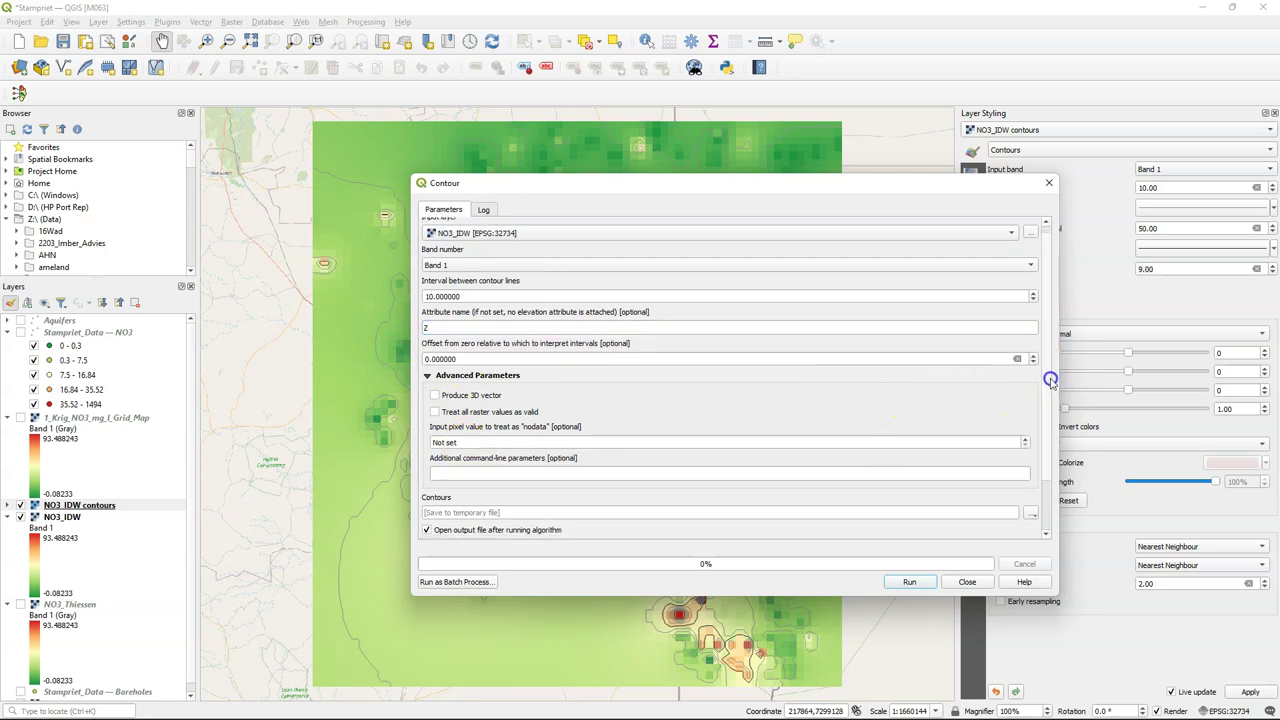
- Save the contour output as IDW_contours.gpkg and run the tool
scroll(1049, 371, "down", 3)
left_click(1032, 450)
left_click(1041, 479)
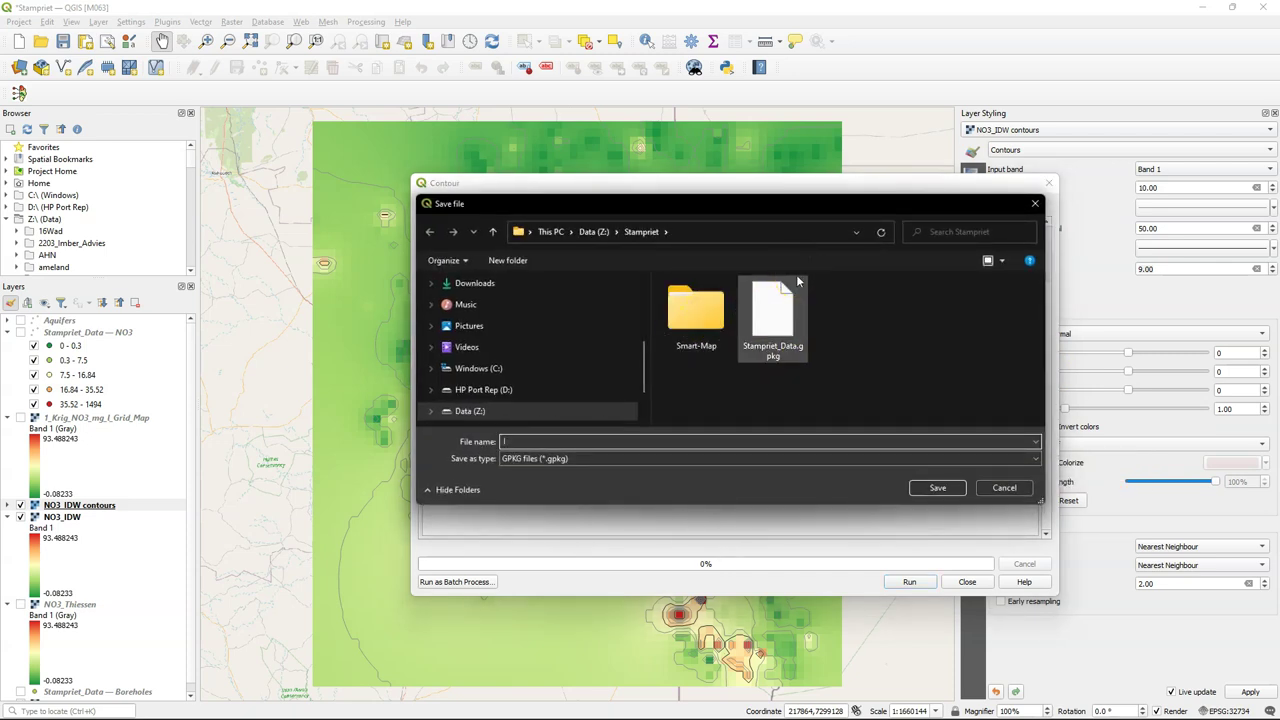
left_click(663, 443)
type("IDW_contou")
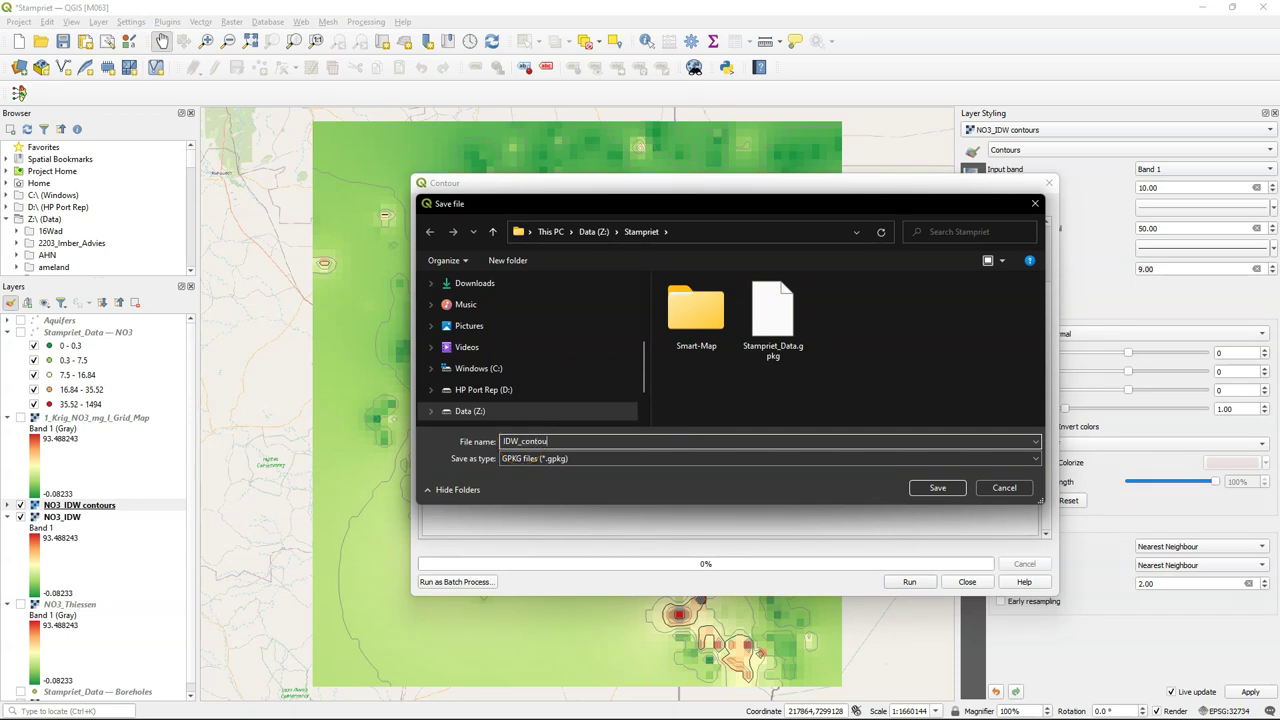
type("rs")
left_click(912, 488)
left_click(909, 581)
left_click(789, 458)
left_click(967, 581)
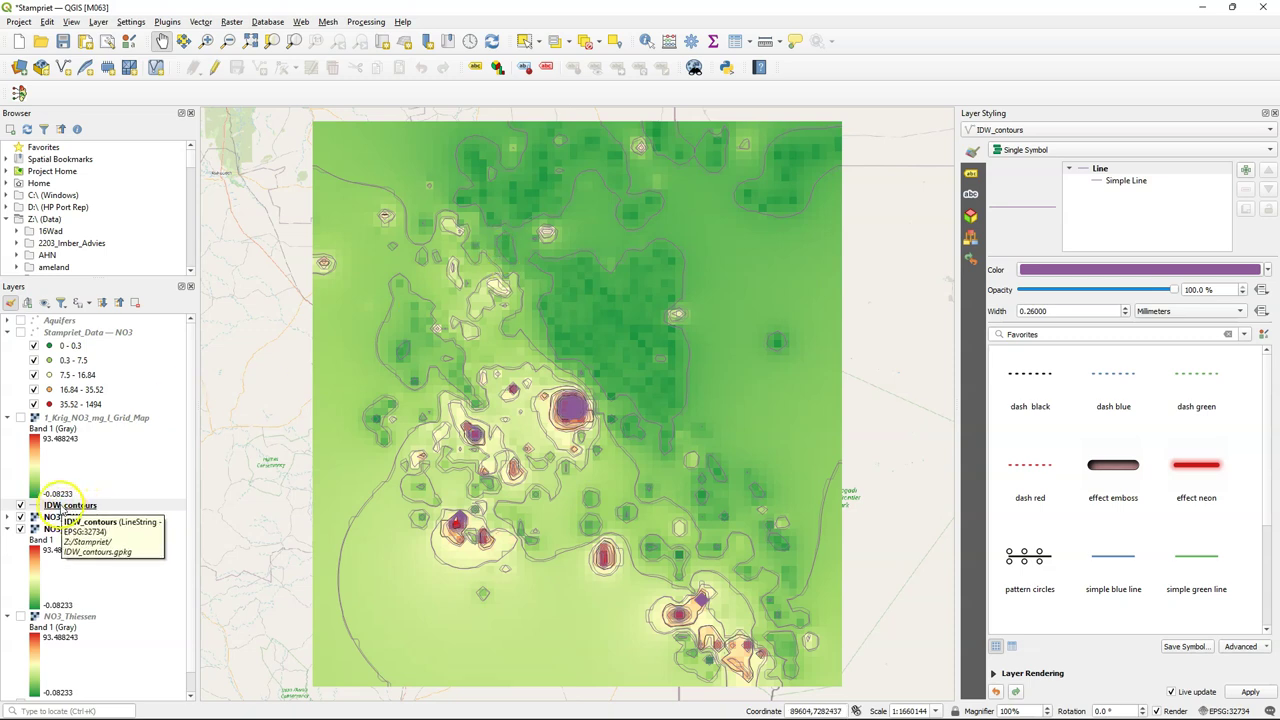
- Recolour the IDW_contours lines from purple to the recently used grey #8d8d8d
left_click(62, 505)
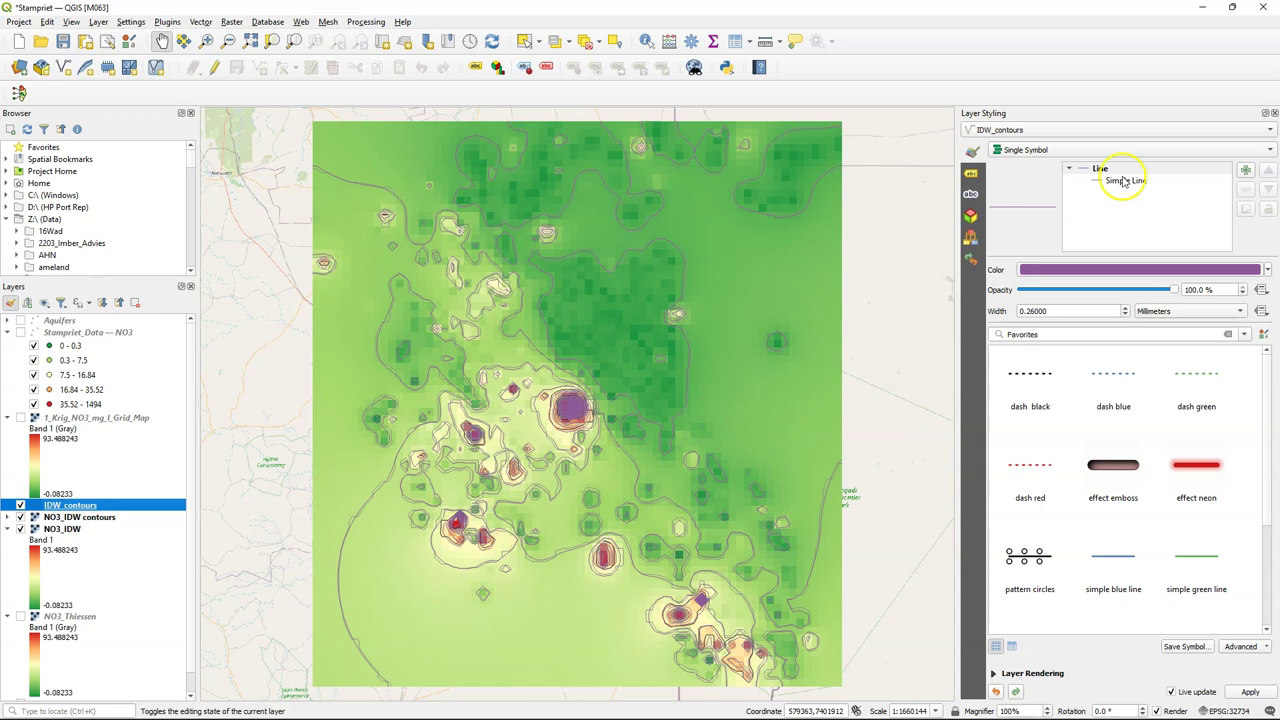
left_click(1167, 277)
left_click(1060, 171)
left_click(1003, 171)
left_click(1060, 171)
left_click(1028, 216)
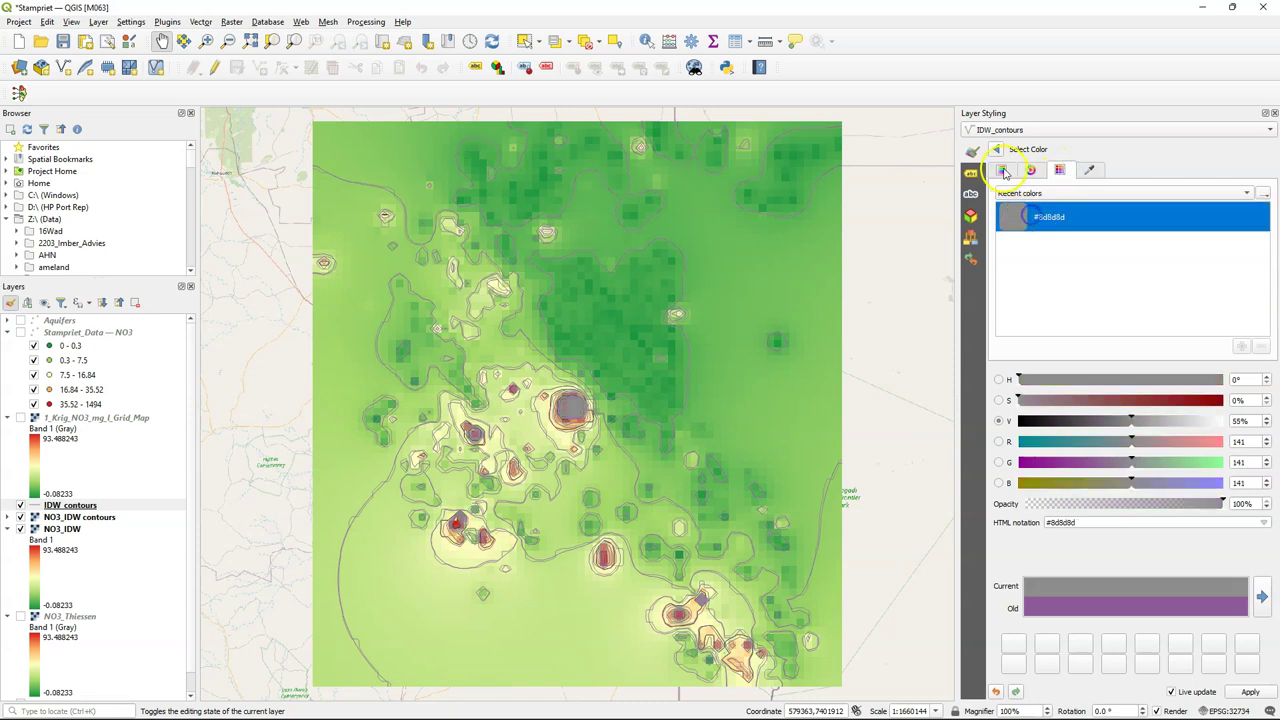
left_click(994, 151)
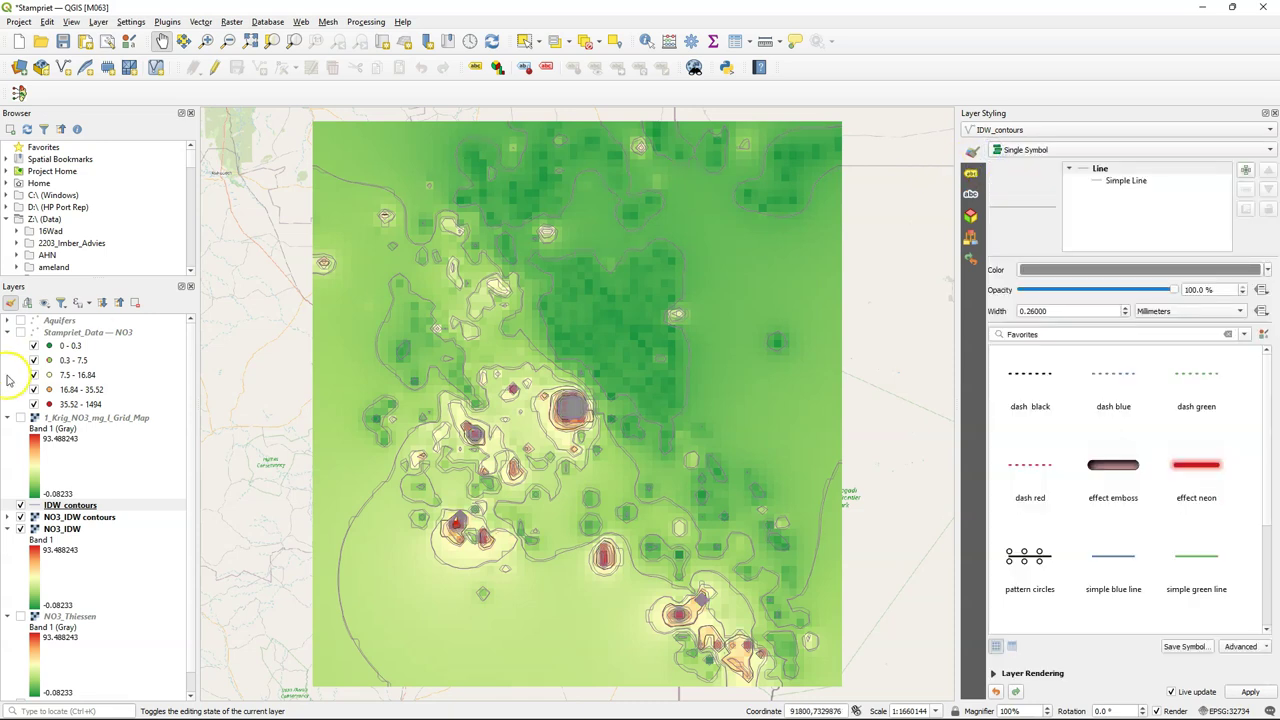
- Give IDW_contours single labels from the Z field and hide the NO3_IDW contours layer
left_click(970, 174)
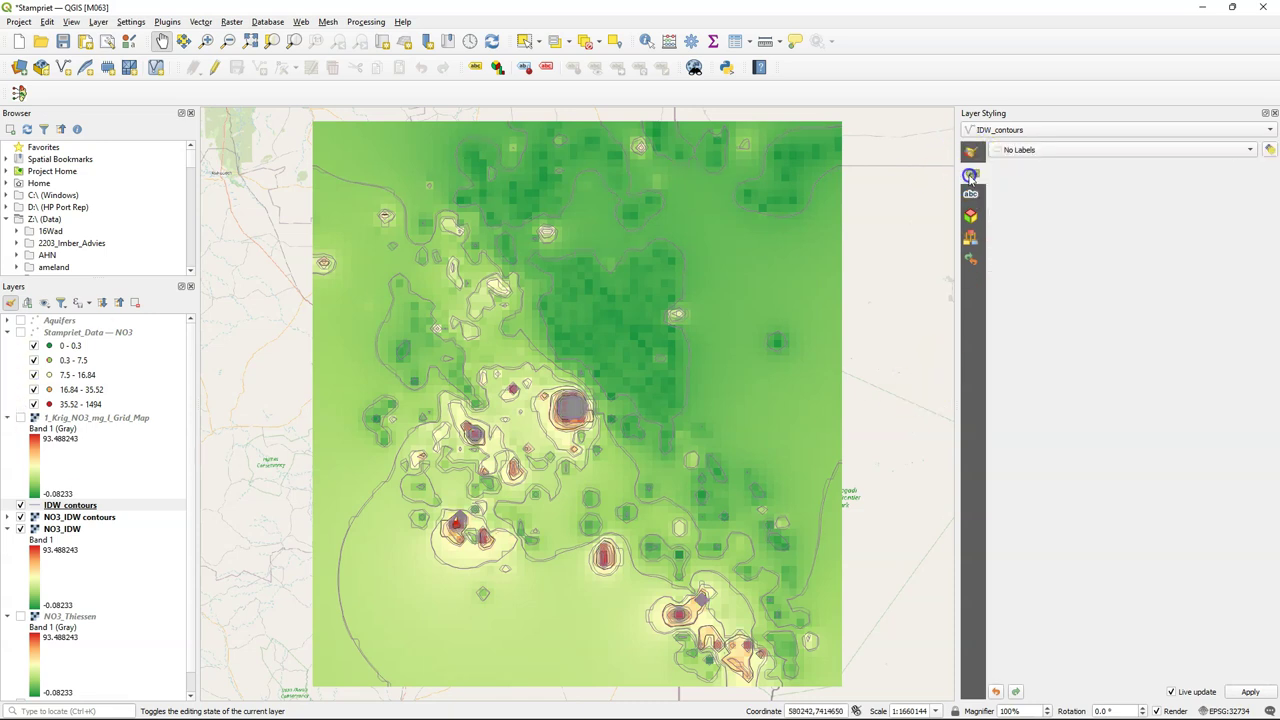
left_click(1030, 150)
left_click(1031, 164)
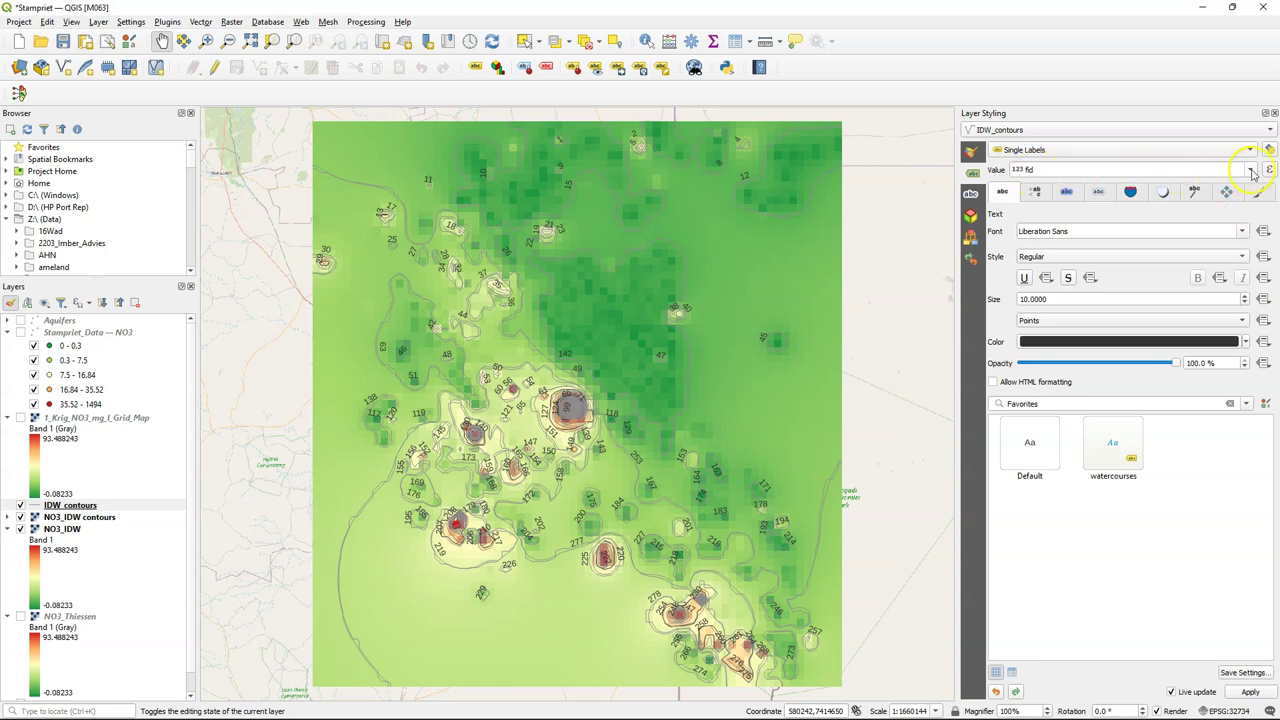
left_click(1250, 169)
left_click(1024, 219)
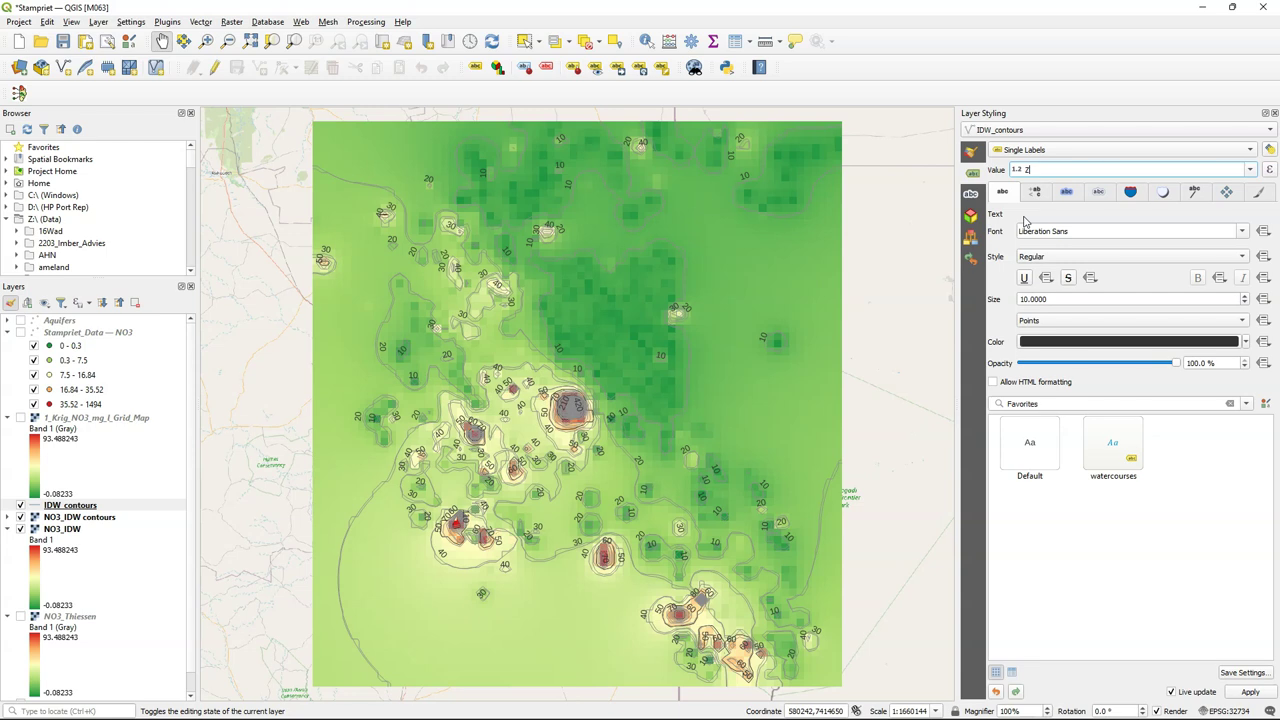
left_click(20, 517)
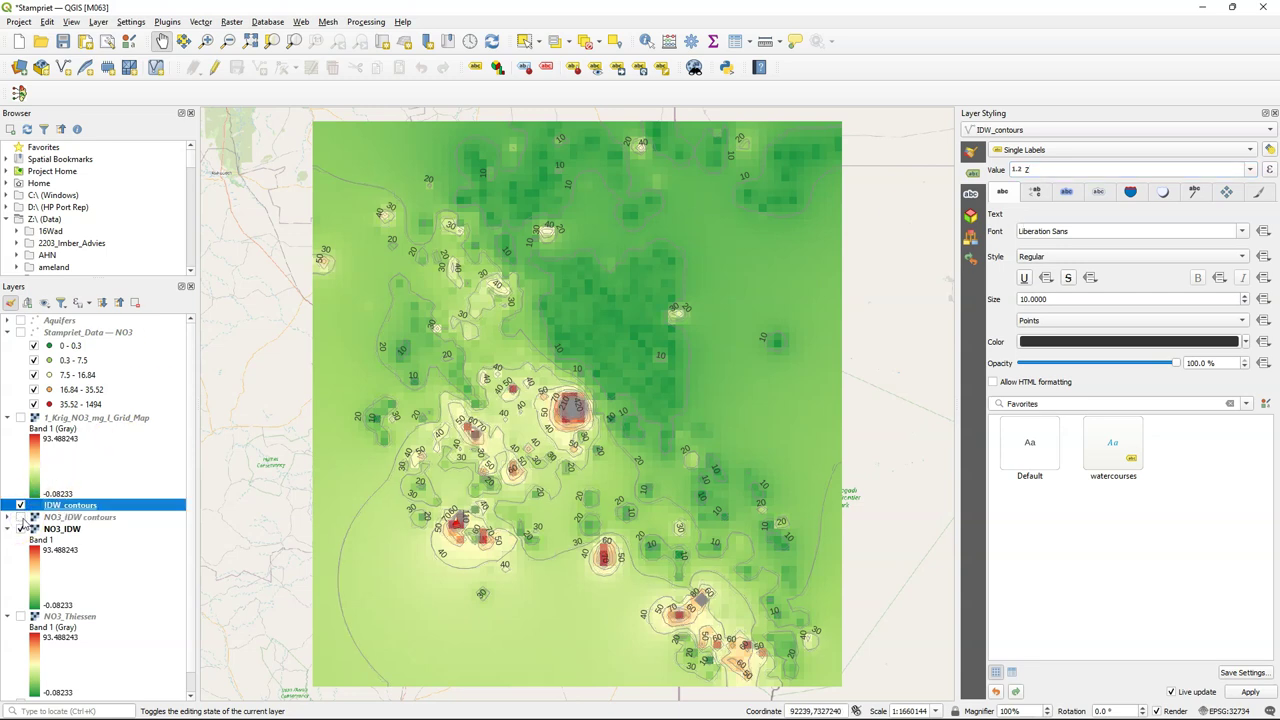
- Set the contour label placement to Curved, positioned on the lines
left_click(1227, 191)
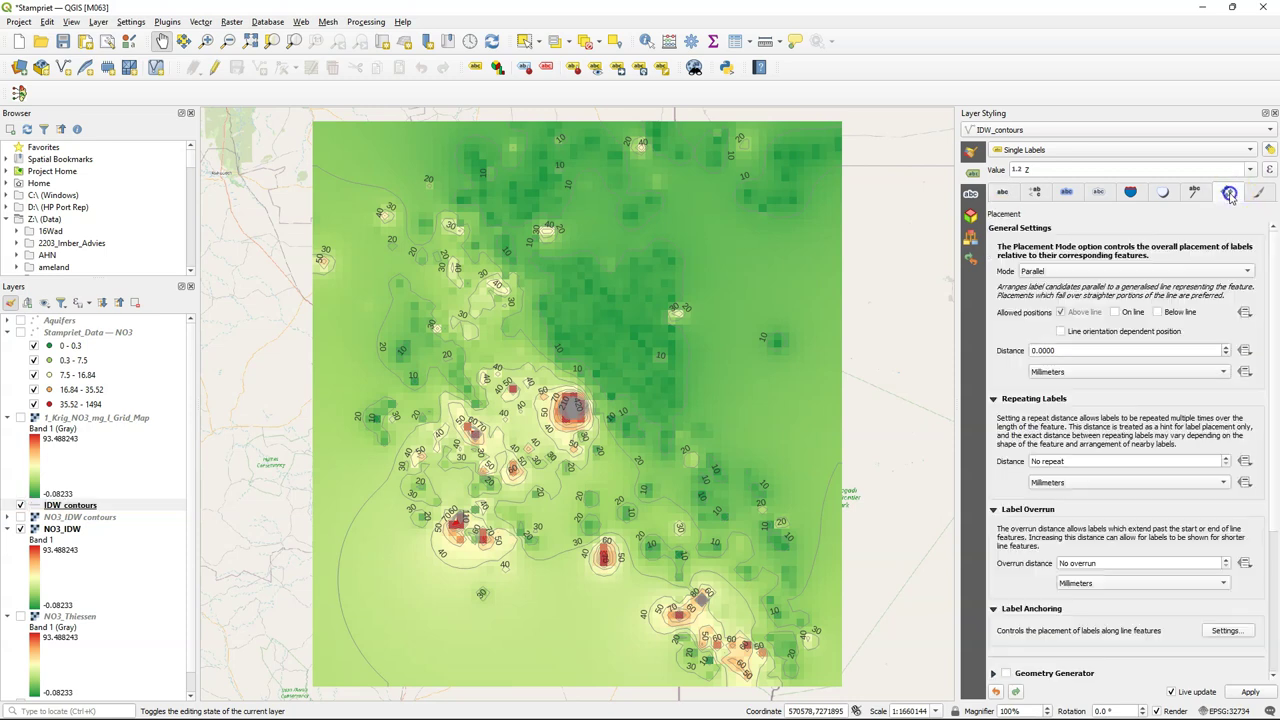
left_click(1054, 272)
left_click(1037, 285)
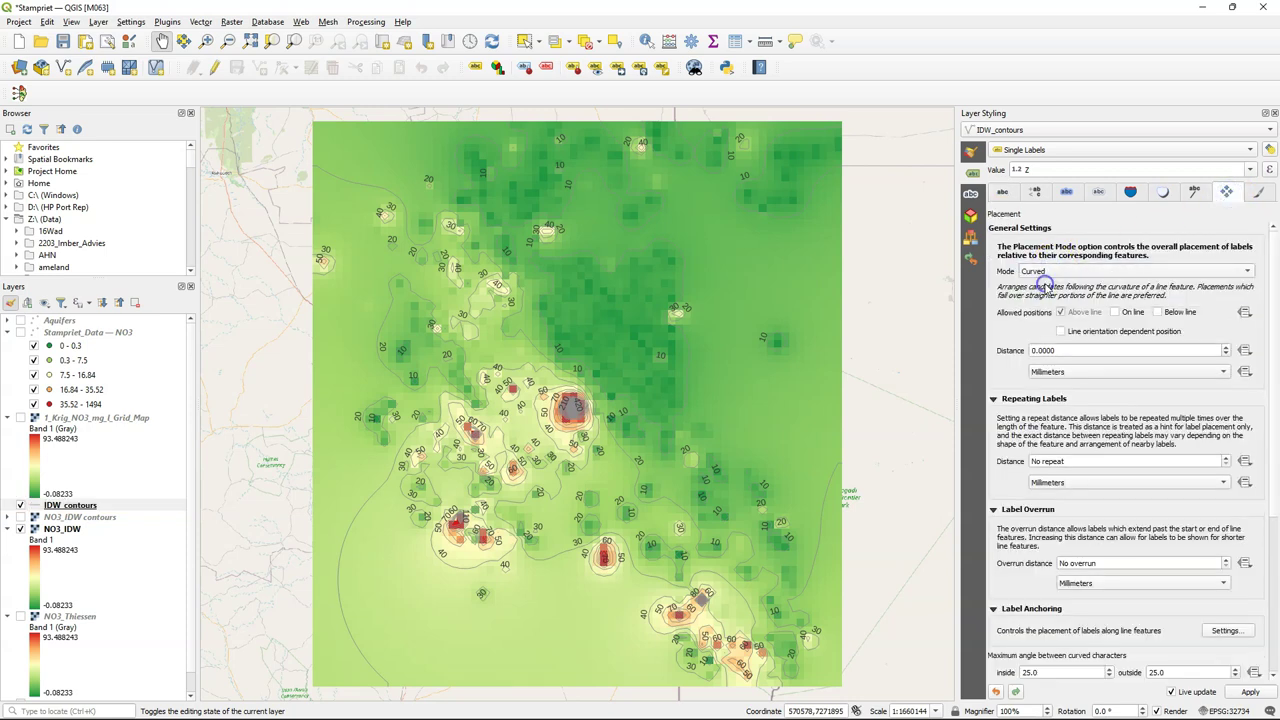
left_click(1117, 313)
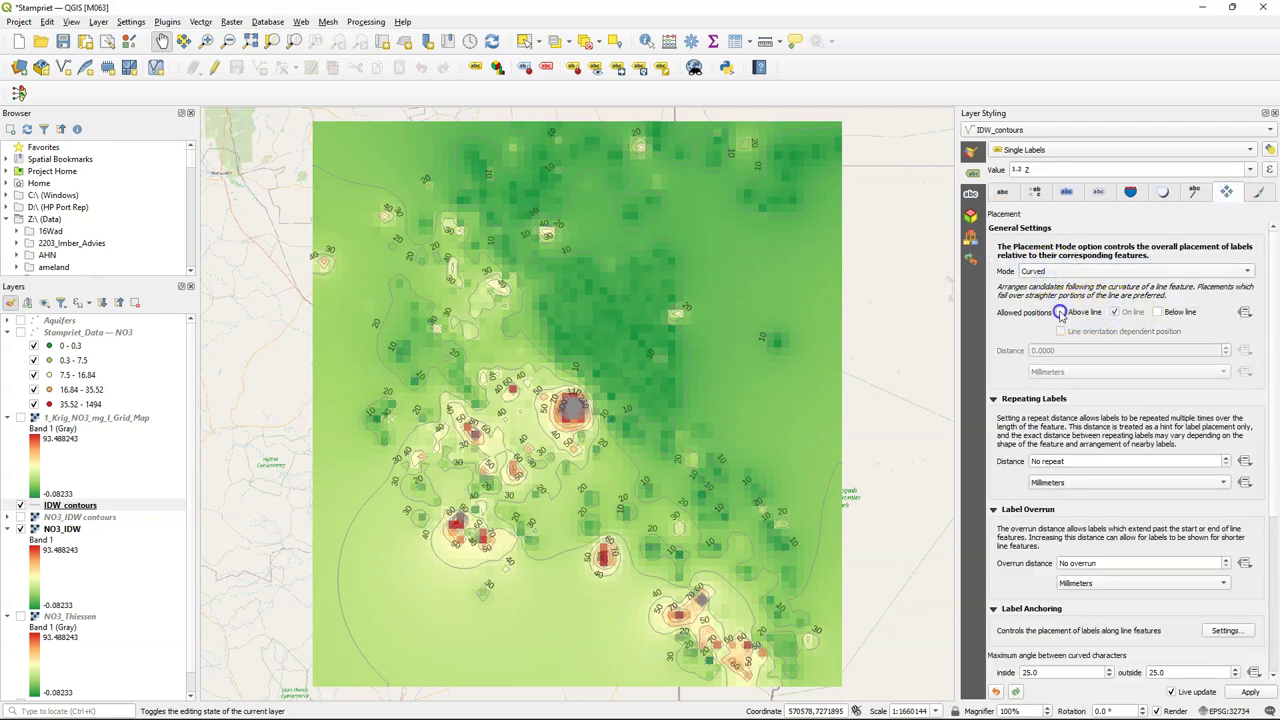
- Draw a 0.5 mm text buffer around the contour labels
left_click(1067, 192)
left_click(996, 231)
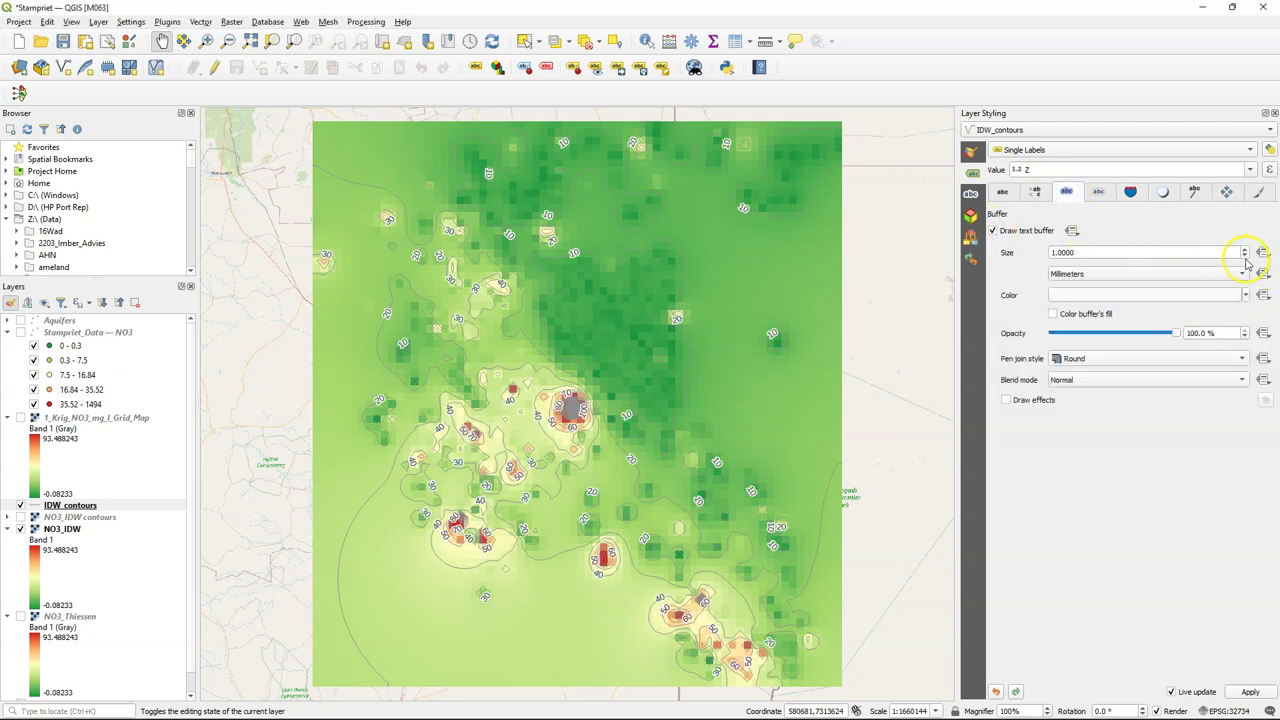
left_click(1245, 257)
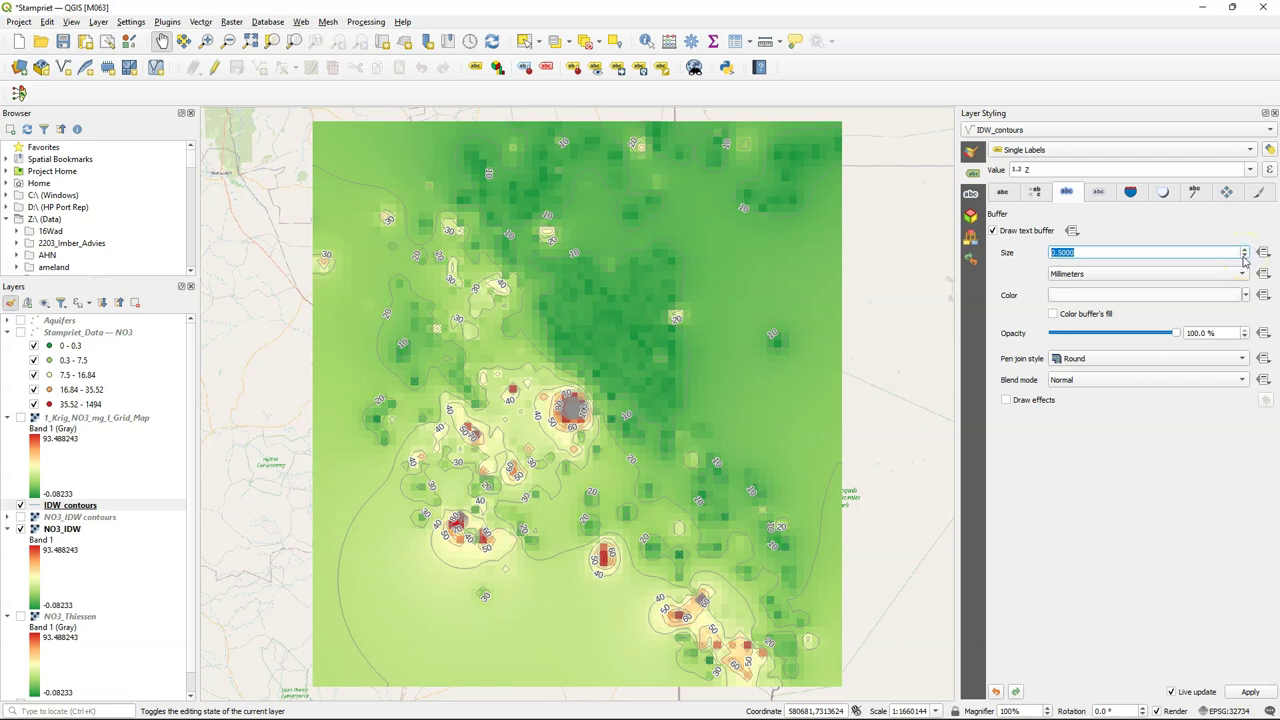
left_click(1137, 624)
left_click(903, 611)
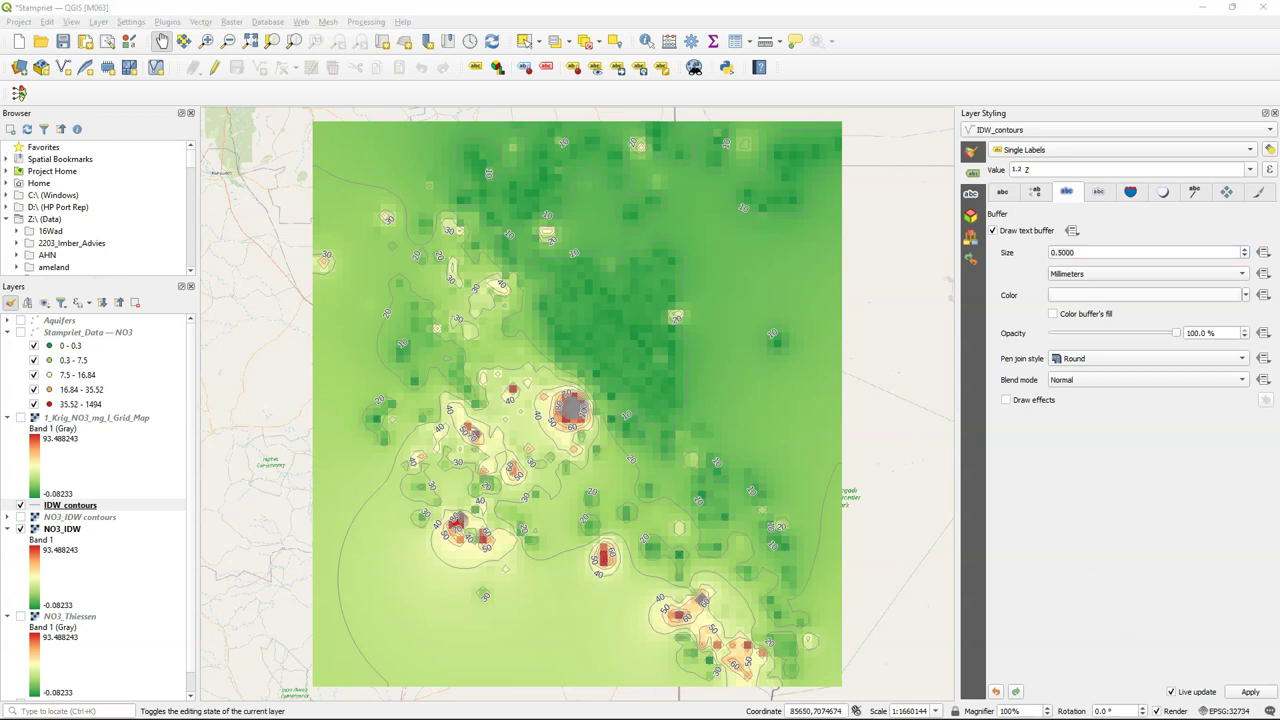